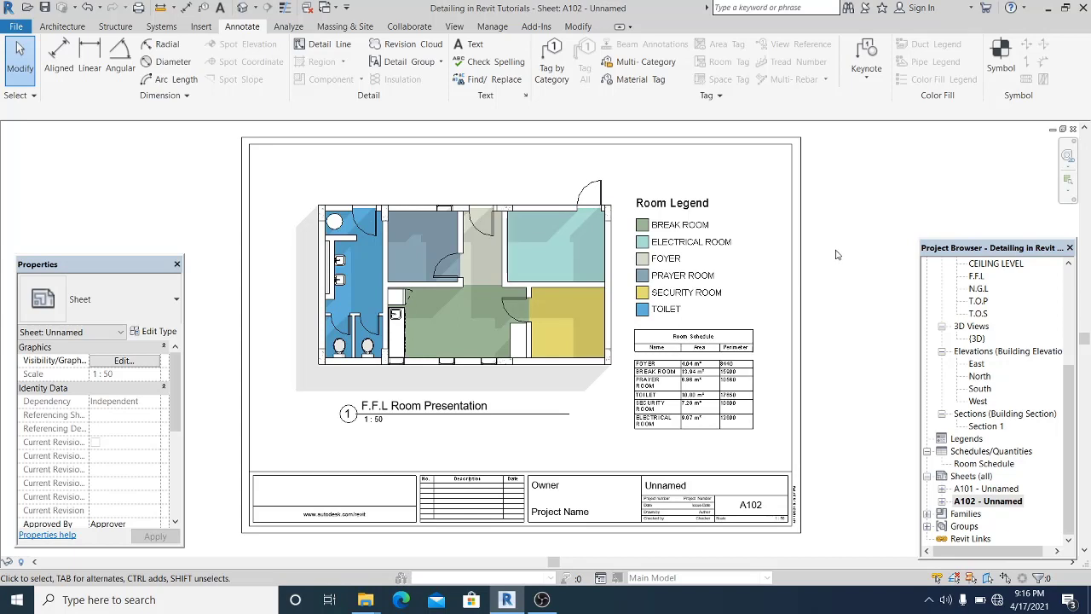
Step: Open the Section 1 building section view
{"action": "middle_click_drag", "start_coordinate": [837, 250], "coordinate": [837, 254]}
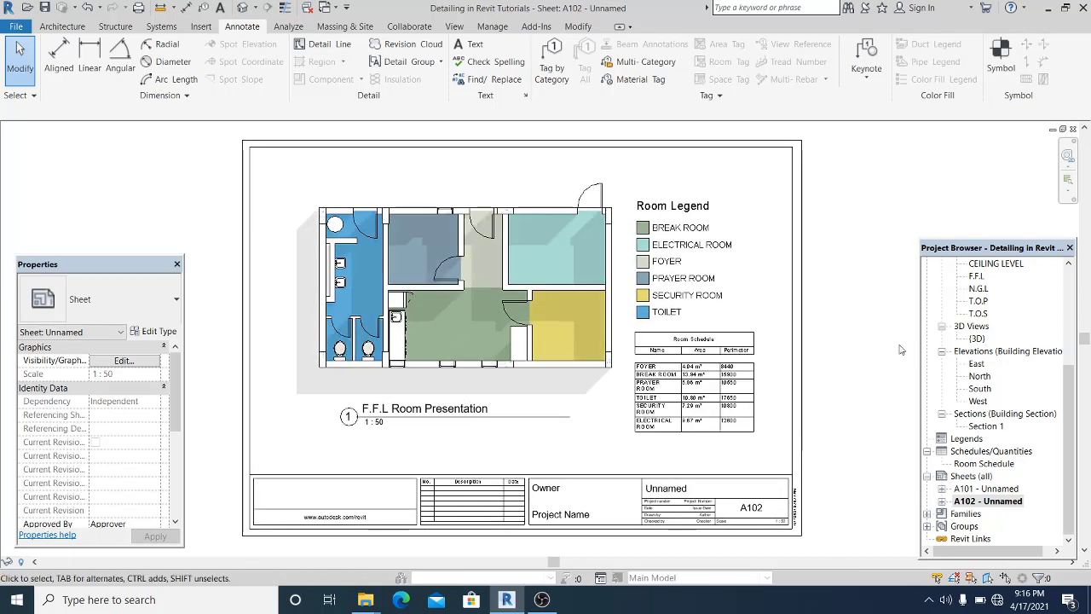
{"action": "middle_click_drag", "start_coordinate": [872, 317], "coordinate": [869, 328]}
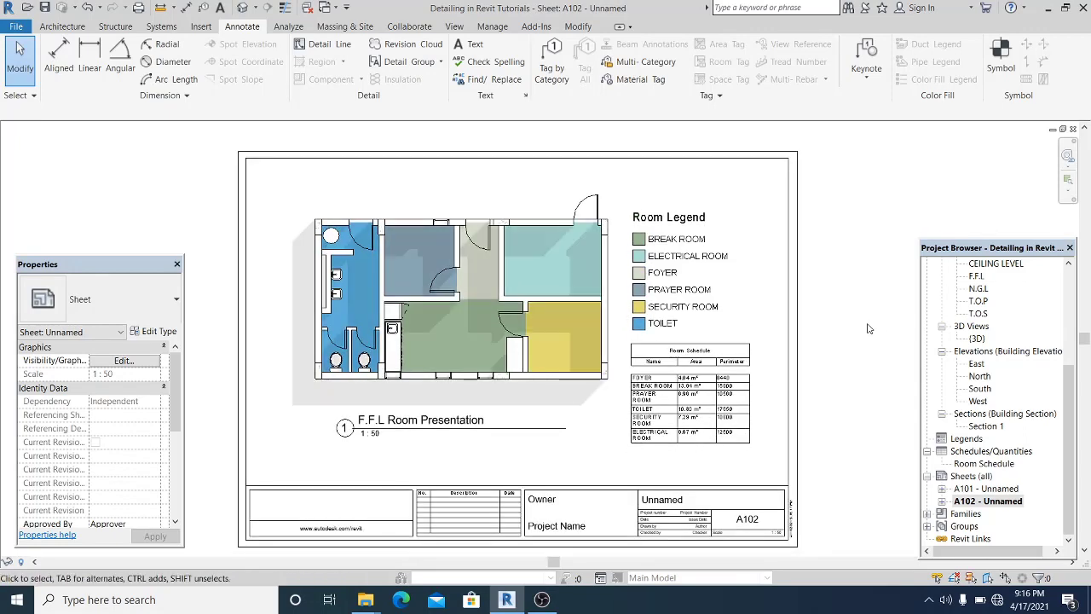
{"action": "left_click", "coordinate": [996, 426]}
{"action": "double_click", "coordinate": [996, 426]}
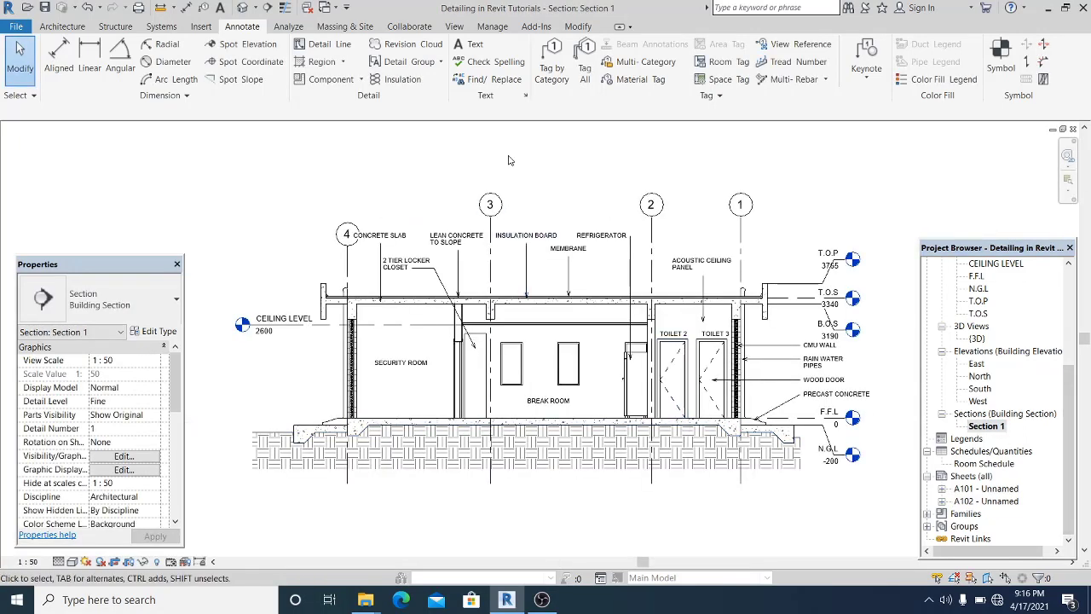
{"action": "scroll", "coordinate": [307, 361], "scroll_direction": "up", "scroll_amount": 3}
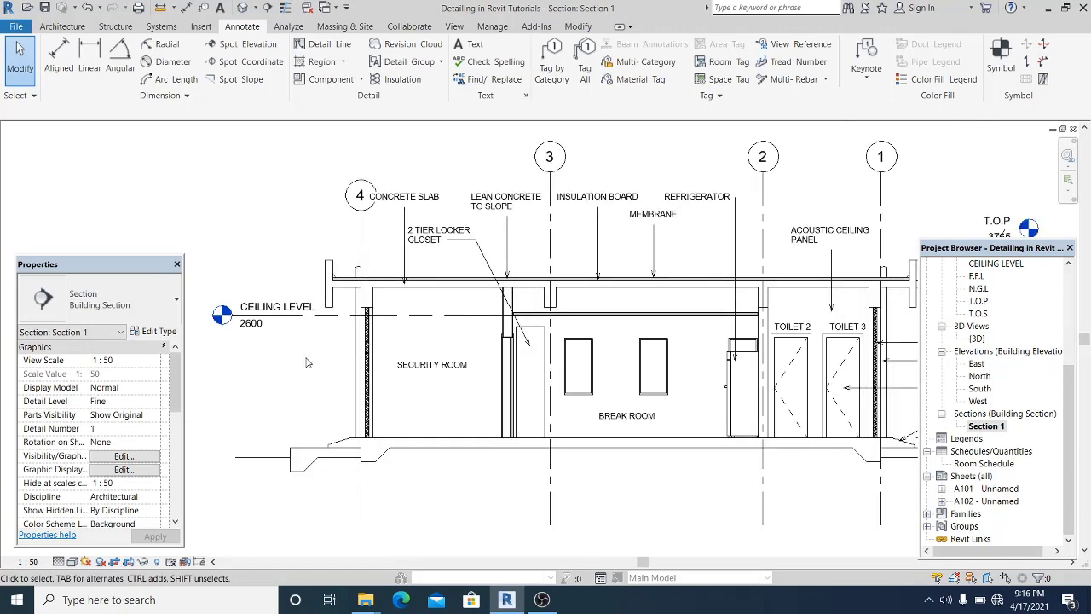
{"action": "middle_click_drag", "start_coordinate": [500, 372], "coordinate": [486, 389]}
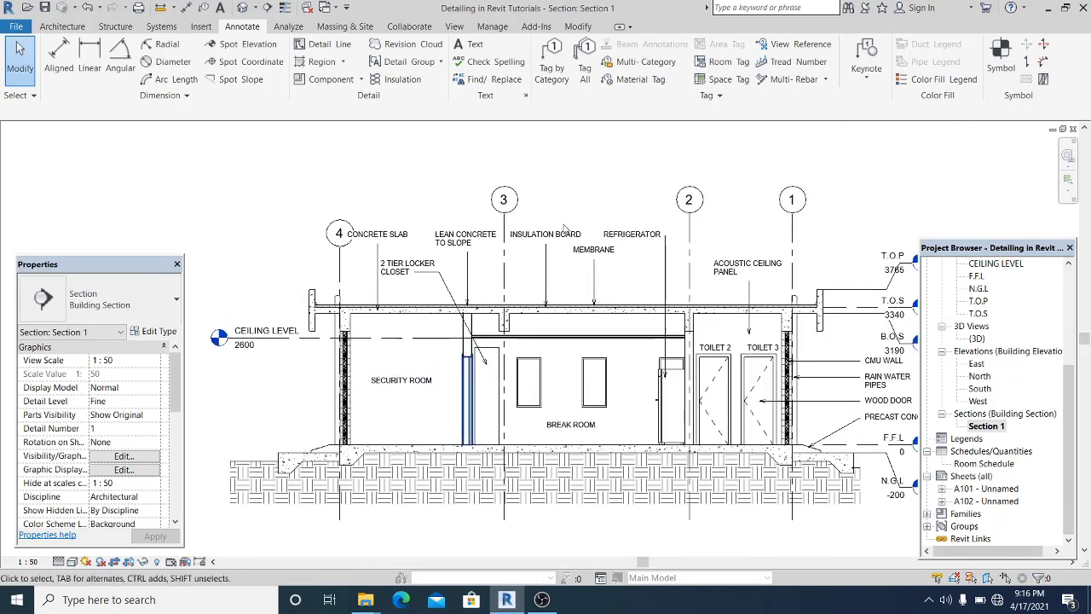
{"action": "mouse_move", "coordinate": [592, 207]}
{"action": "middle_mouse_down"}
{"action": "mouse_move", "coordinate": [571, 212]}
{"action": "mouse_move", "coordinate": [587, 211]}
{"action": "middle_mouse_up"}
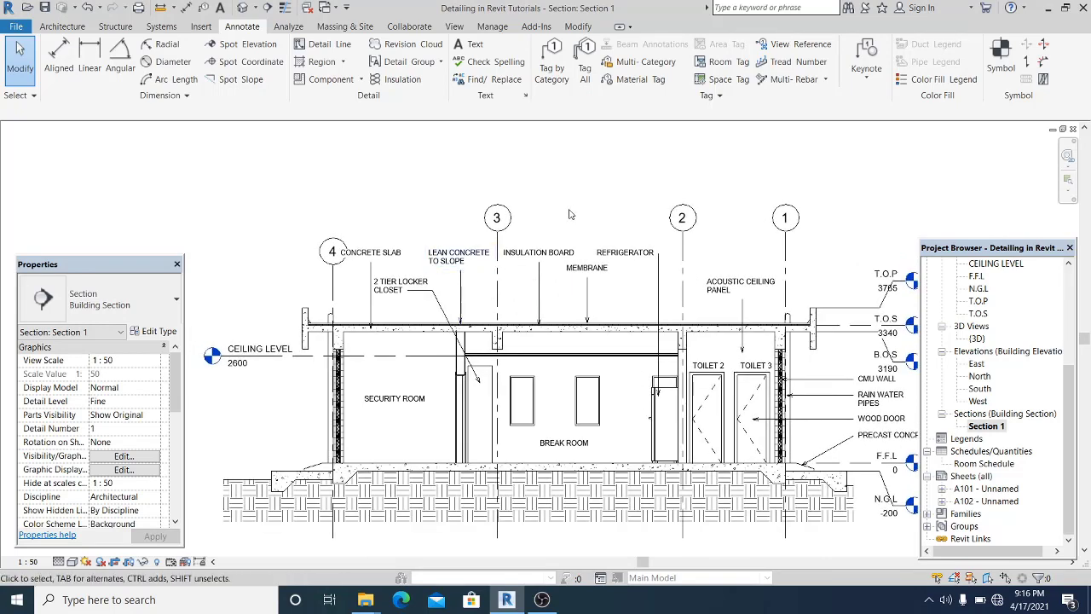
{"action": "middle_click_drag", "start_coordinate": [542, 302], "coordinate": [547, 296]}
{"action": "middle_click_drag", "start_coordinate": [447, 366], "coordinate": [468, 360]}
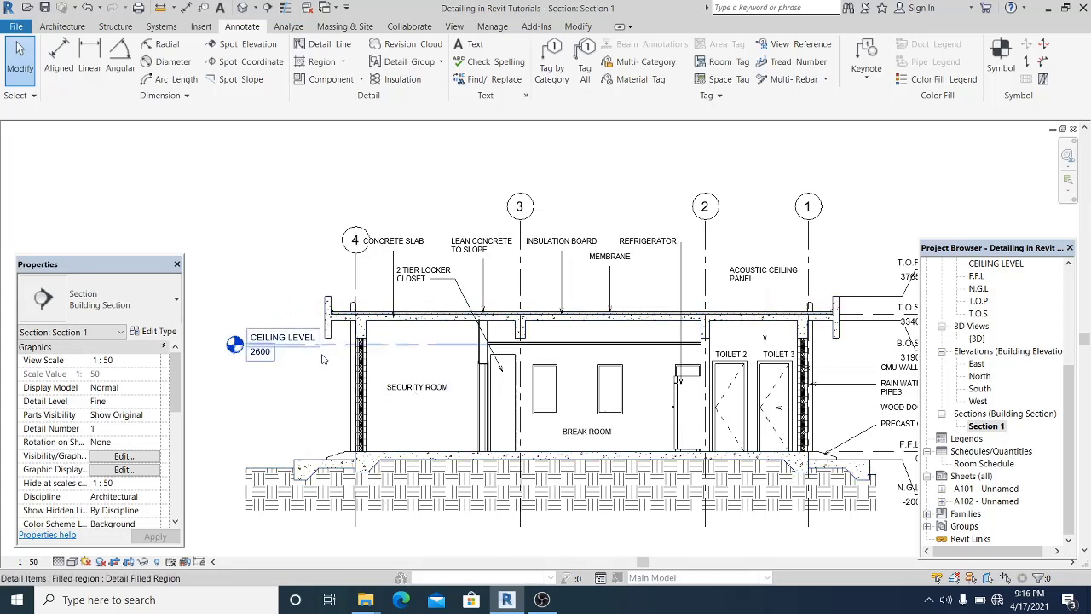
{"action": "middle_click_drag", "start_coordinate": [322, 356], "coordinate": [329, 342]}
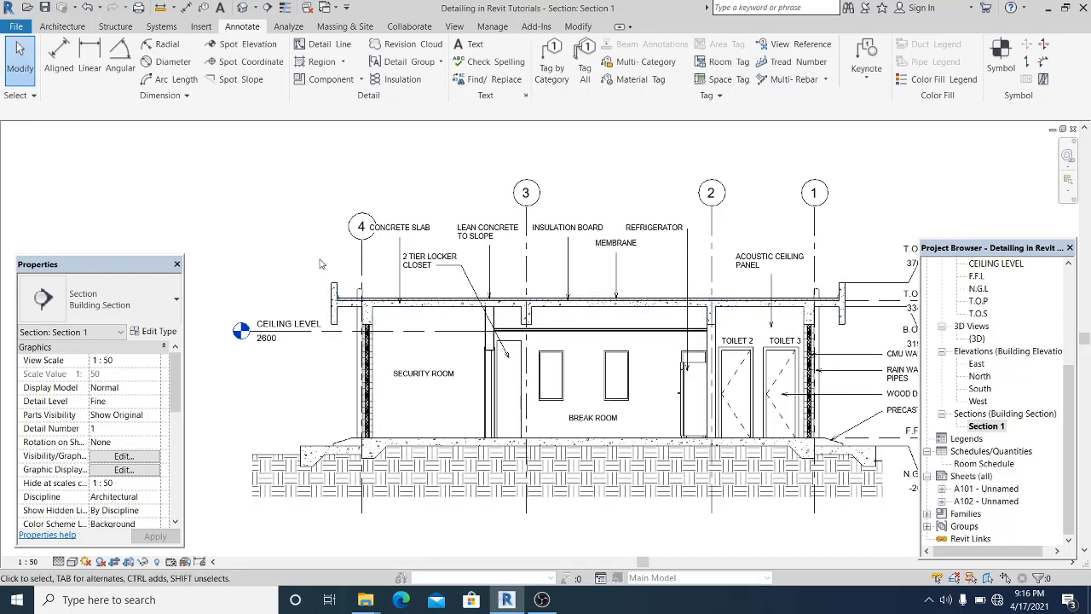
{"action": "middle_click_drag", "start_coordinate": [319, 263], "coordinate": [317, 265]}
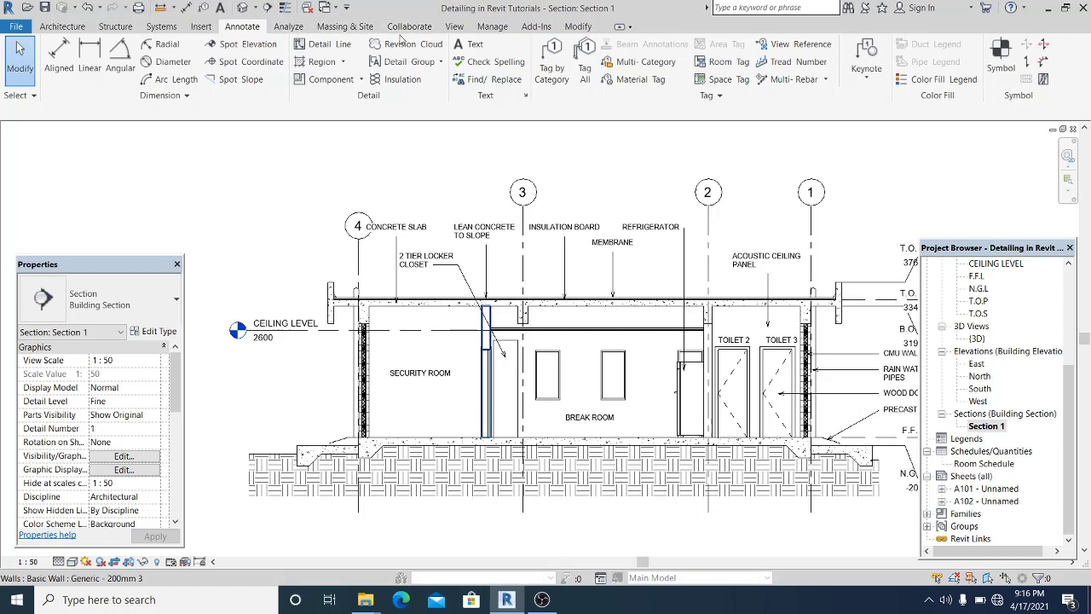
Step: Draw a rectangular Wall Section 2 callout around the exterior wall at grid 4, from above the parapet to below the foundation
{"action": "left_click", "coordinate": [454, 26]}
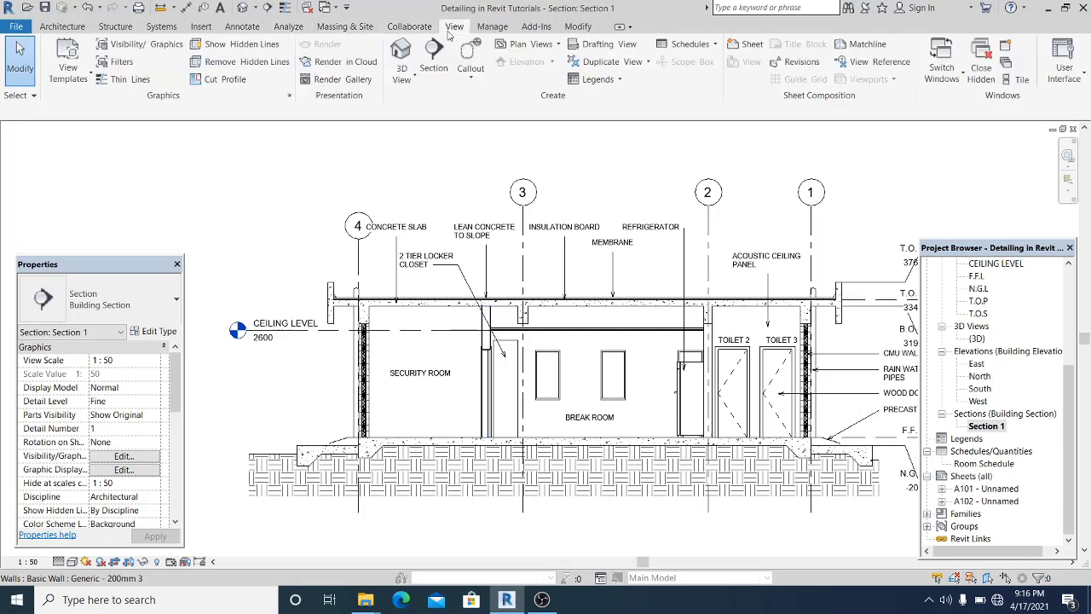
{"action": "left_click", "coordinate": [469, 79]}
{"action": "left_click", "coordinate": [476, 103]}
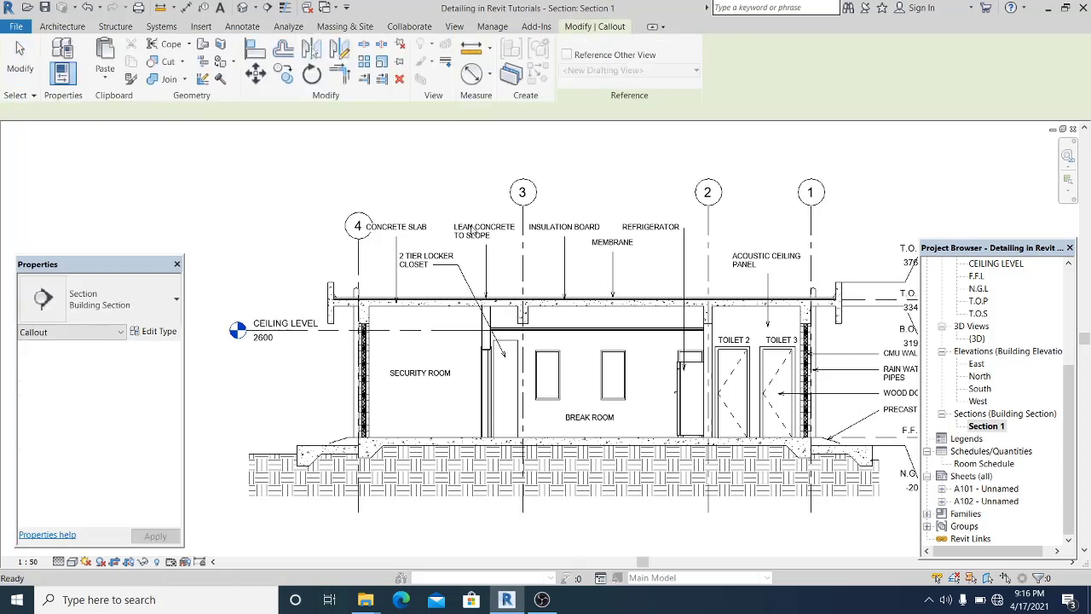
{"action": "left_click", "coordinate": [177, 302]}
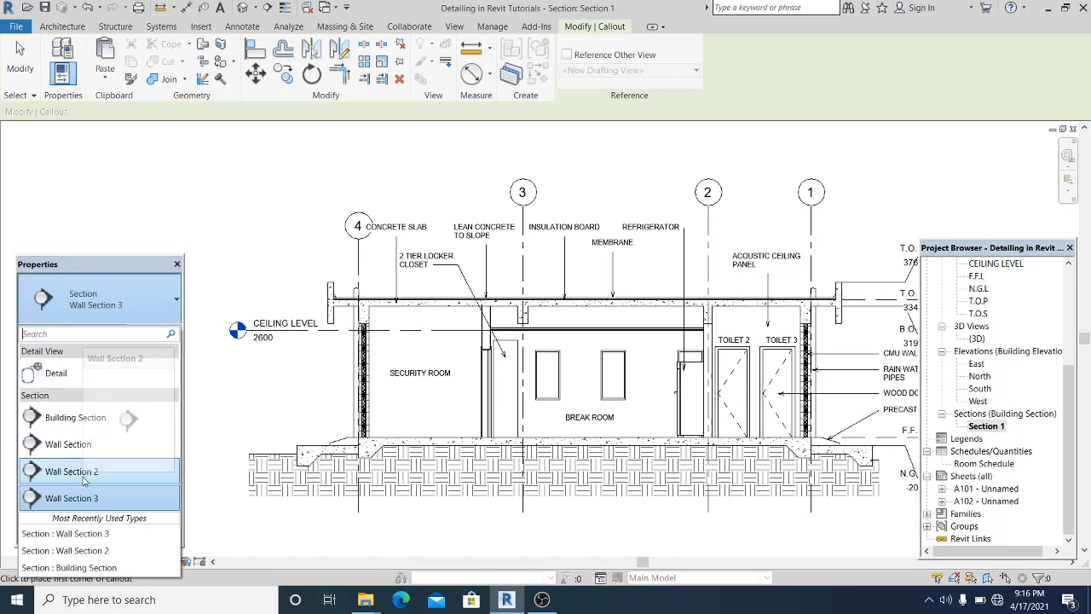
{"action": "left_click", "coordinate": [85, 471]}
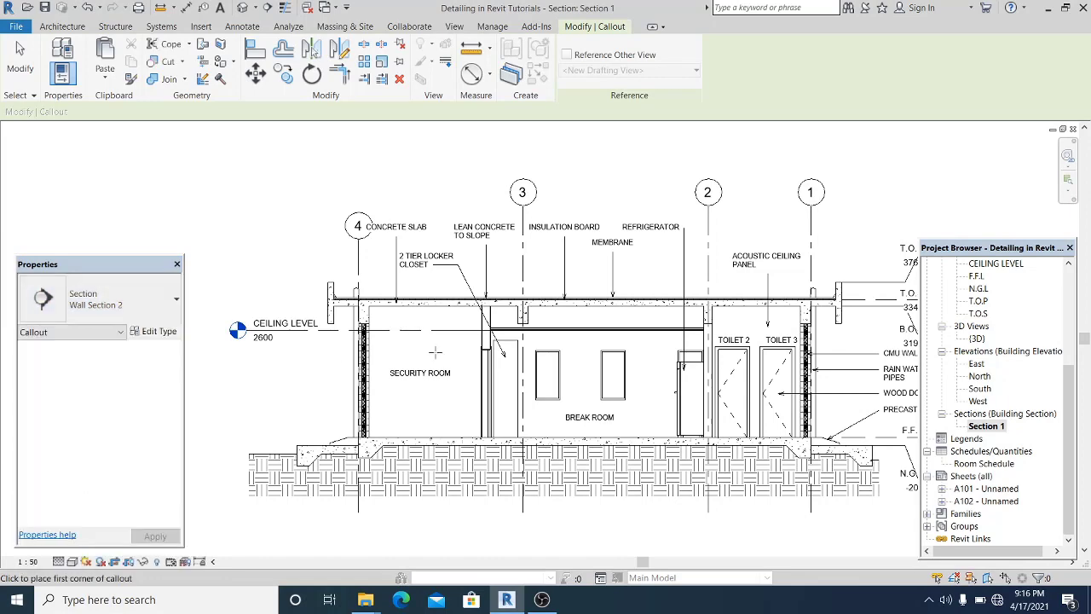
{"action": "scroll", "coordinate": [334, 360], "scroll_direction": "up", "scroll_amount": 2}
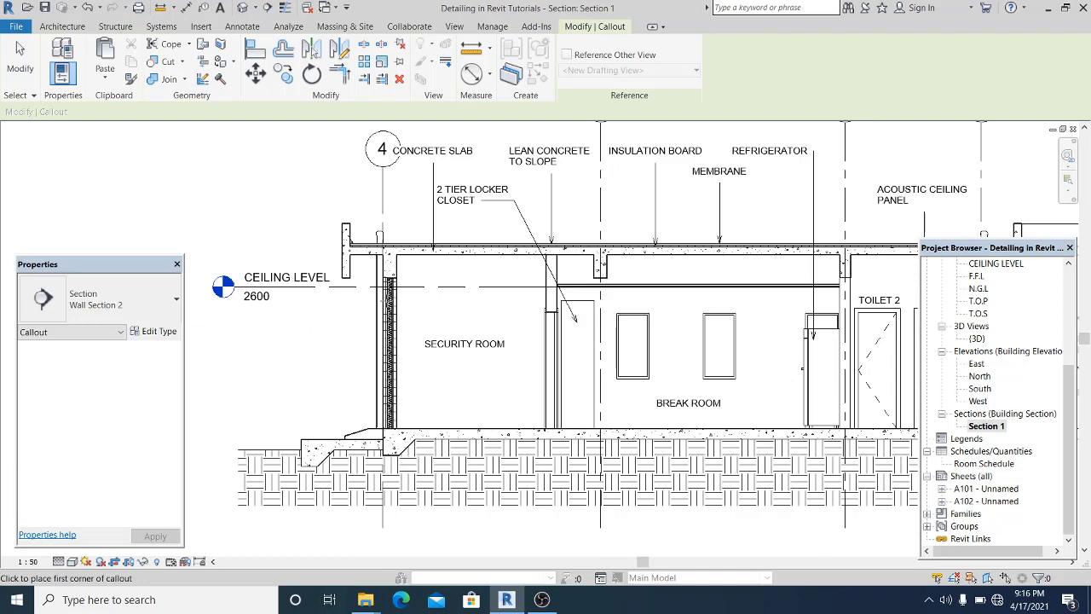
{"action": "scroll", "coordinate": [426, 137], "scroll_direction": "up", "scroll_amount": 2}
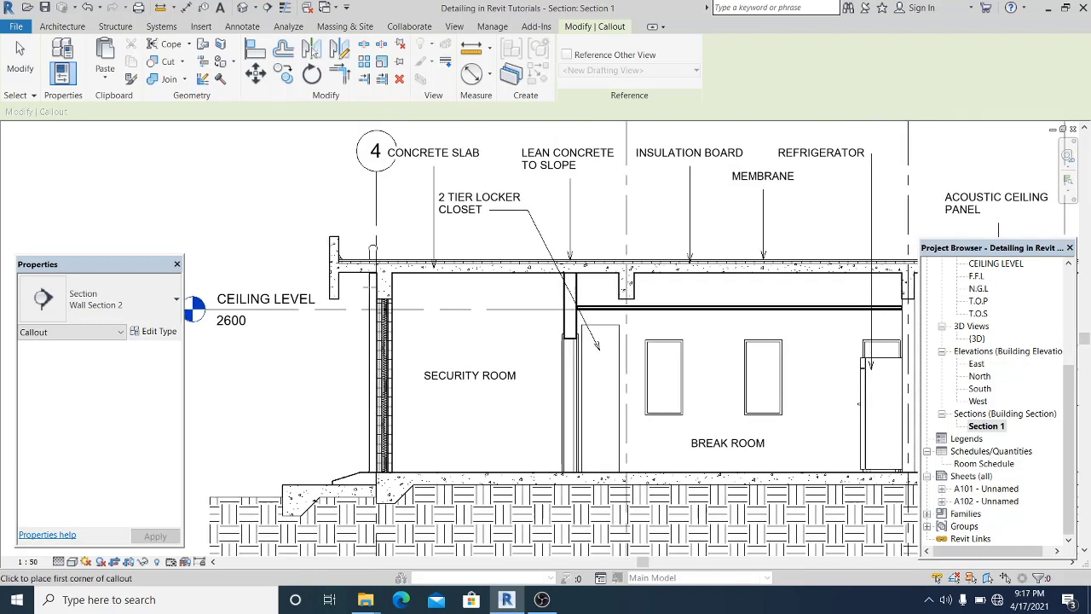
{"action": "left_click", "coordinate": [314, 211]}
{"action": "middle_click_drag", "start_coordinate": [405, 453], "coordinate": [396, 364]}
{"action": "key", "text": "Escape"}
{"action": "key", "text": "Escape"}
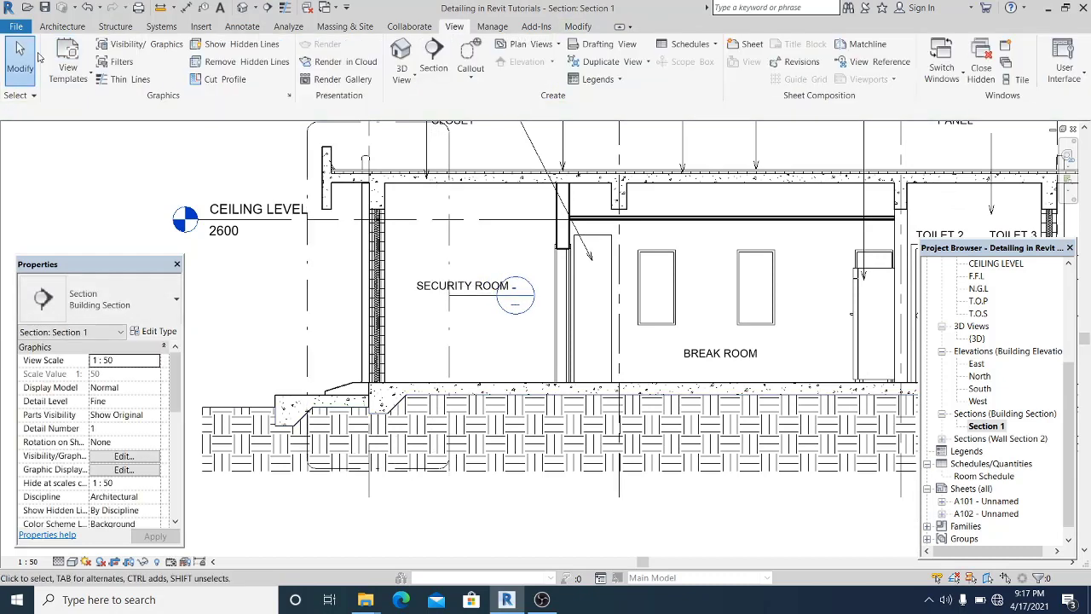
Step: Extend the callout boundary further outward beyond the parapet and move its head outside, near the upper outer corner
{"action": "scroll", "coordinate": [377, 280], "scroll_direction": "down", "scroll_amount": 3}
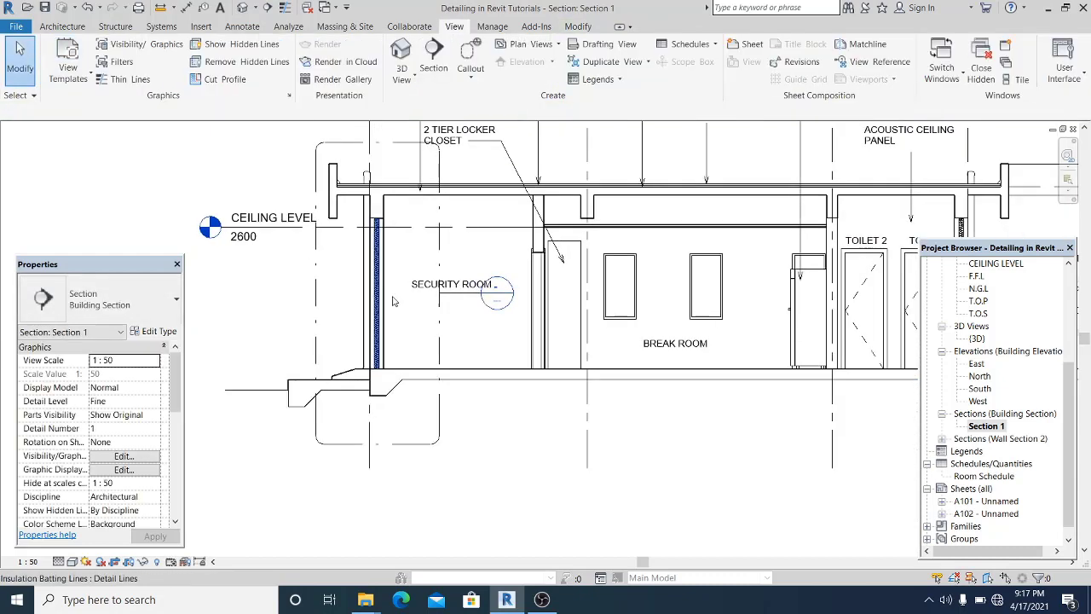
{"action": "left_click", "coordinate": [324, 294]}
{"action": "left_click_drag", "start_coordinate": [324, 294], "coordinate": [277, 293]}
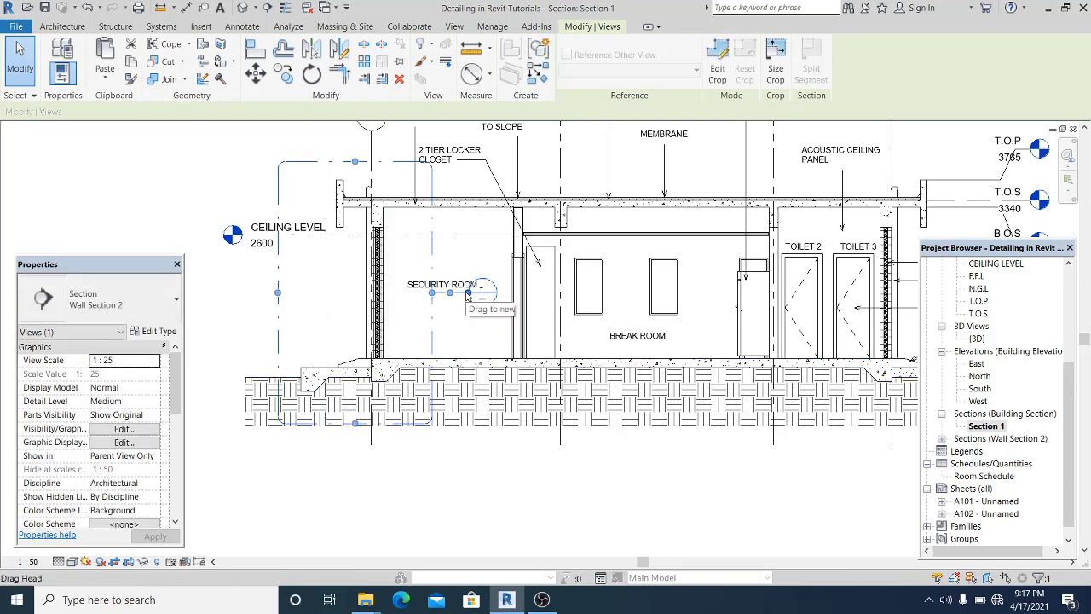
{"action": "left_click_drag", "start_coordinate": [242, 167], "coordinate": [241, 172]}
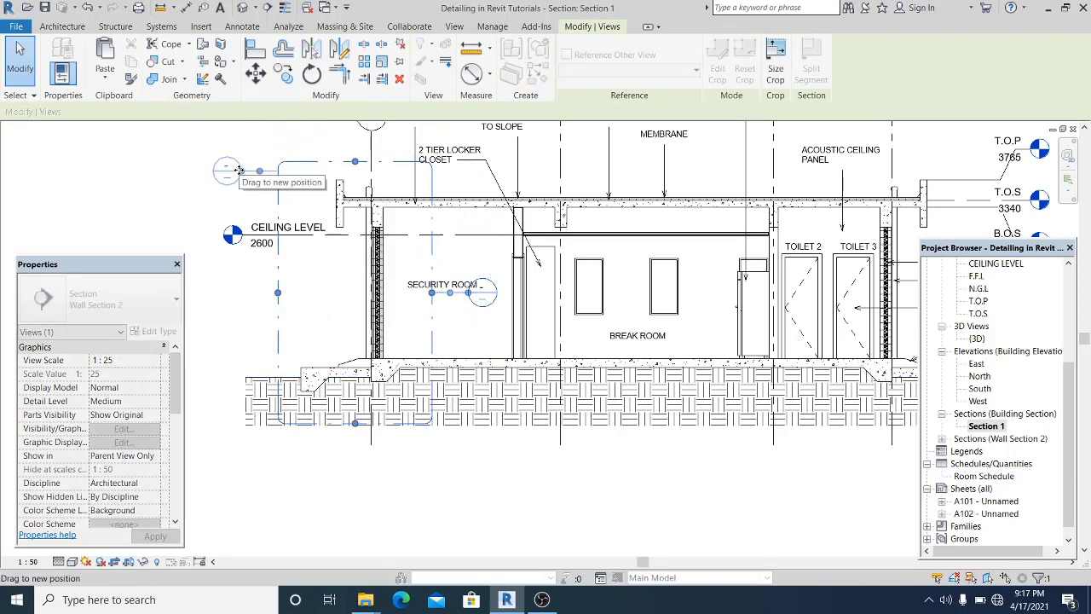
{"action": "left_click", "coordinate": [185, 174]}
Step: Lower the CONCRETE SLAB note so it clears the grid 4 bubble
{"action": "middle_click_drag", "start_coordinate": [508, 395], "coordinate": [571, 436]}
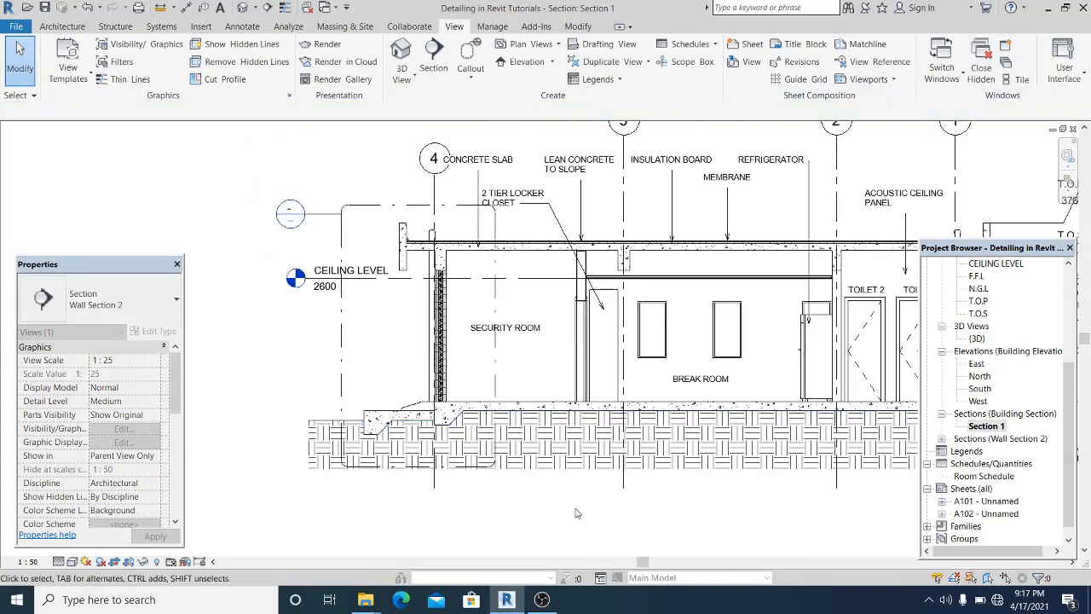
{"action": "middle_click", "coordinate": [585, 516]}
{"action": "scroll", "coordinate": [384, 417], "scroll_direction": "up", "scroll_amount": 1}
{"action": "scroll", "coordinate": [386, 418], "scroll_direction": "down", "scroll_amount": 1}
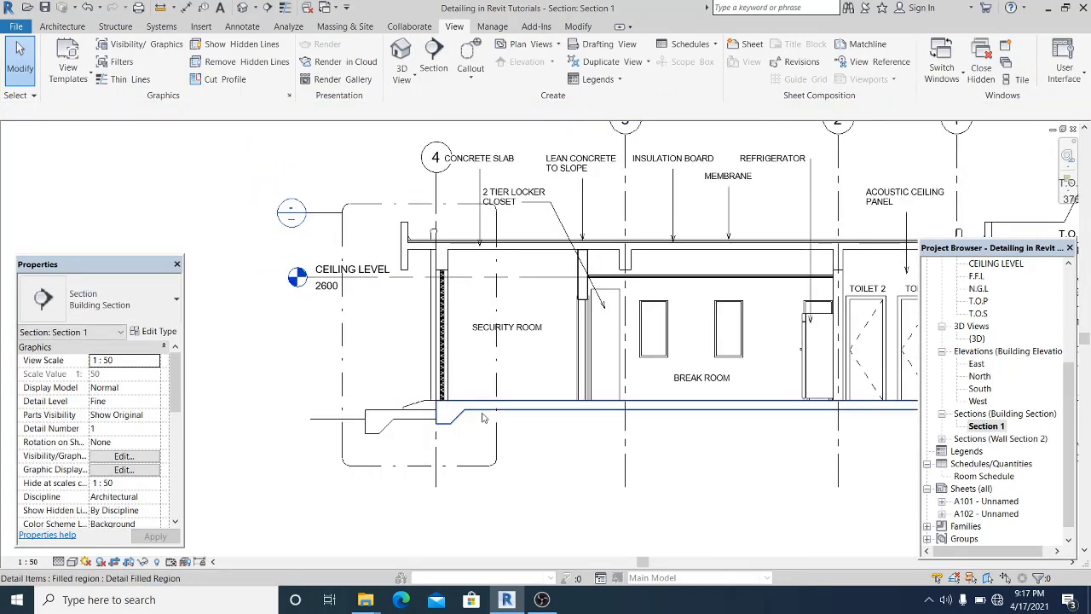
{"action": "middle_click_drag", "start_coordinate": [482, 417], "coordinate": [473, 416]}
{"action": "scroll", "coordinate": [571, 361], "scroll_direction": "down", "scroll_amount": 1}
{"action": "middle_click_drag", "start_coordinate": [573, 355], "coordinate": [495, 376]}
{"action": "scroll", "coordinate": [420, 275], "scroll_direction": "up", "scroll_amount": 2}
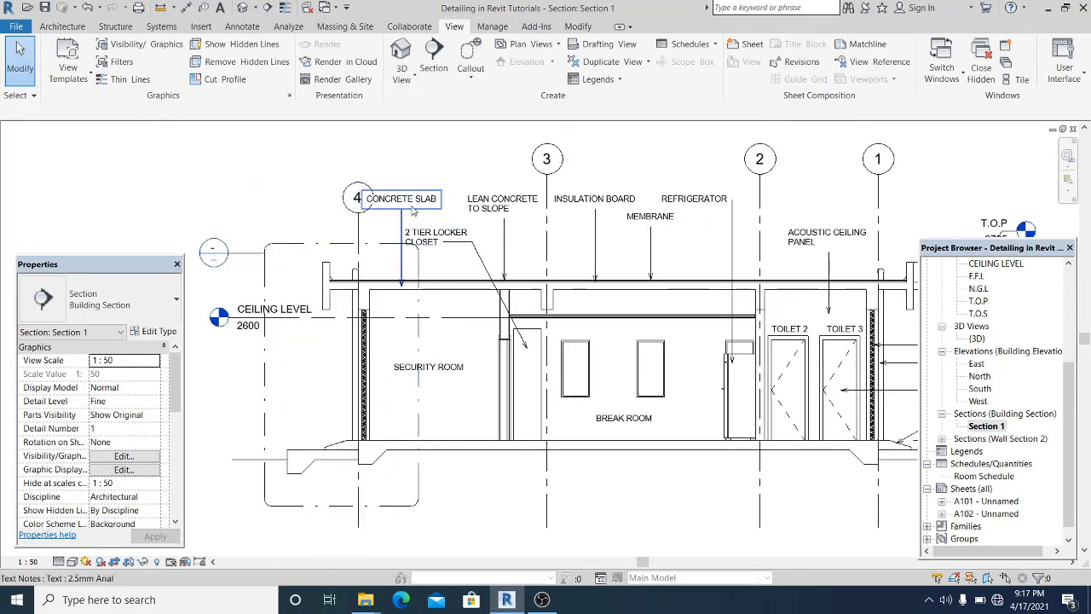
{"action": "middle_click_drag", "start_coordinate": [478, 320], "coordinate": [476, 309]}
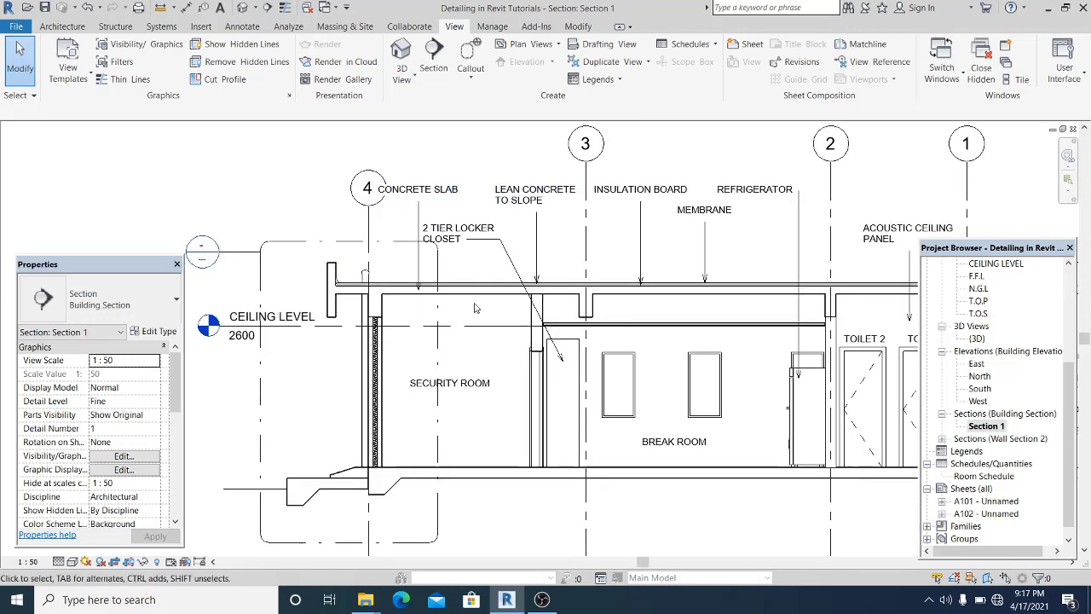
{"action": "left_click", "coordinate": [422, 200]}
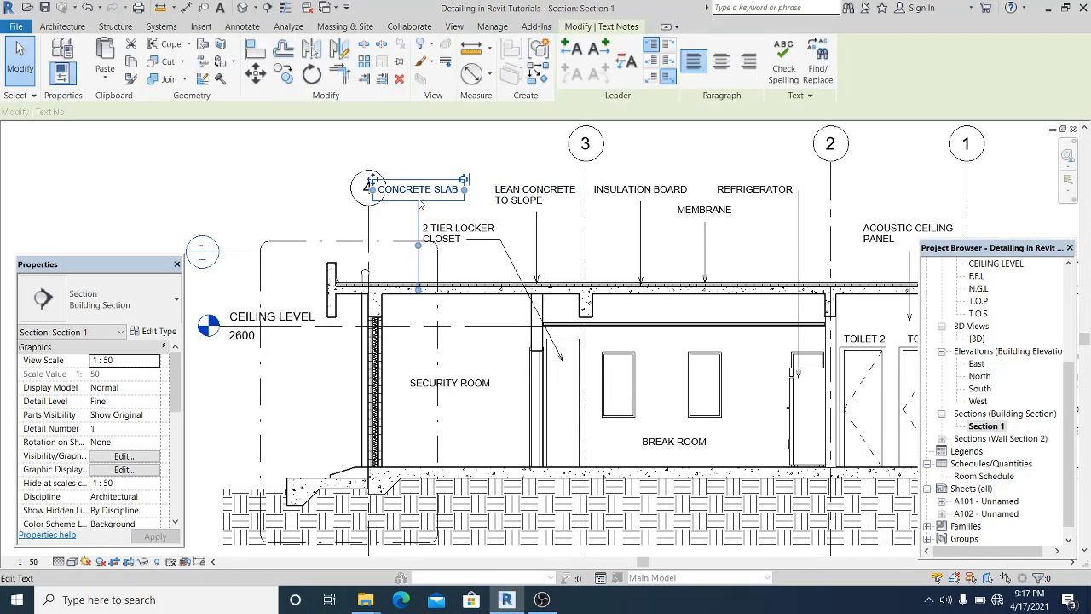
{"action": "left_click_drag", "start_coordinate": [372, 181], "coordinate": [373, 207]}
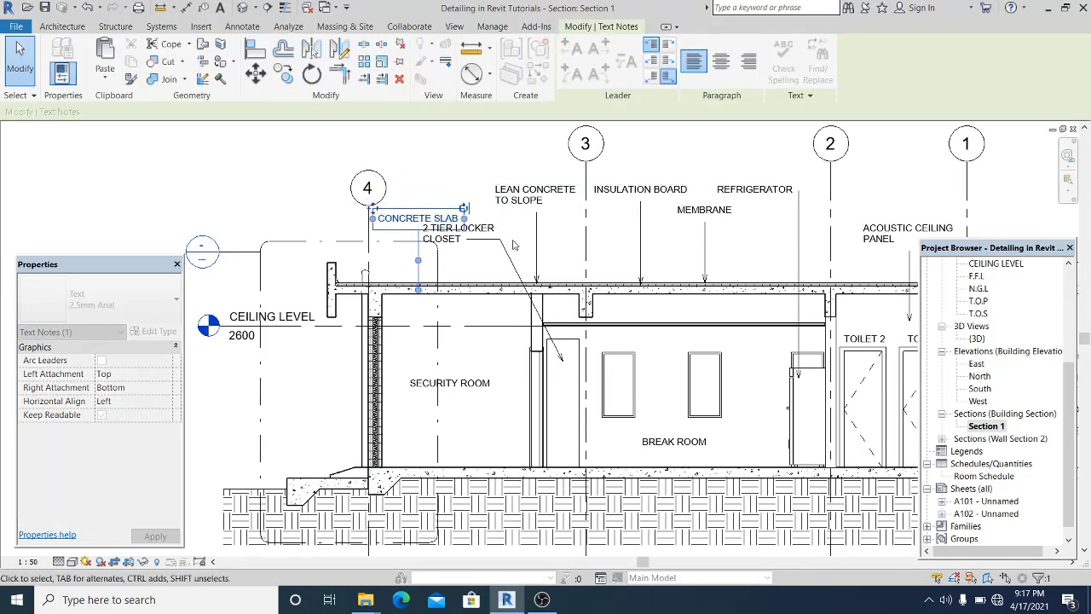
Step: Lower the 2 TIER LOCKER CLOSET note so it sits clear below the CONCRETE SLAB note
{"action": "double_click", "coordinate": [445, 243]}
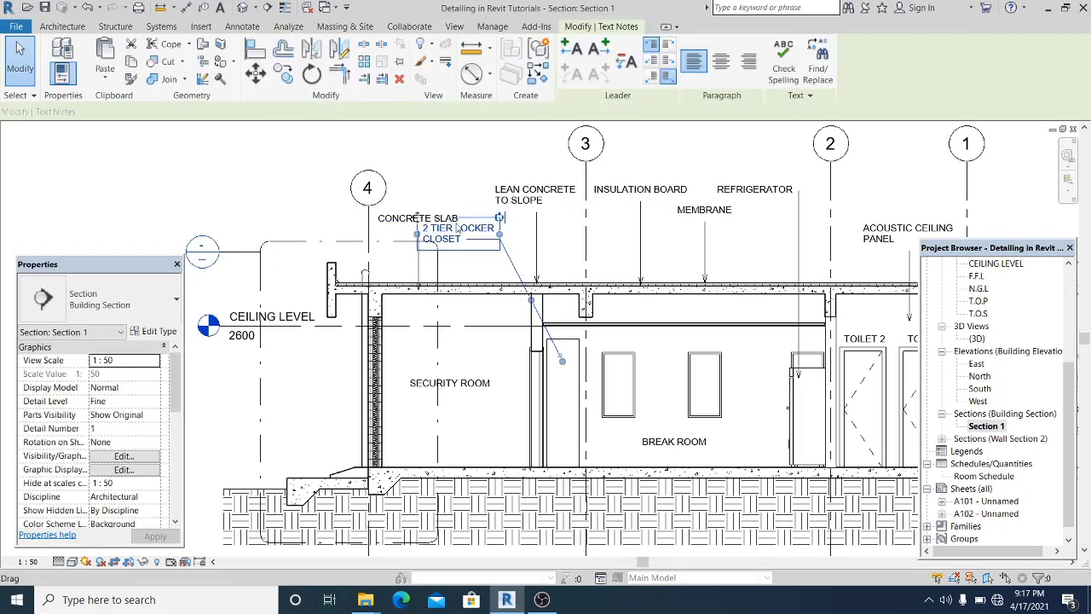
{"action": "left_click_drag", "start_coordinate": [418, 219], "coordinate": [419, 242]}
{"action": "left_click", "coordinate": [503, 355]}
{"action": "scroll", "coordinate": [501, 358], "scroll_direction": "down", "scroll_amount": 1}
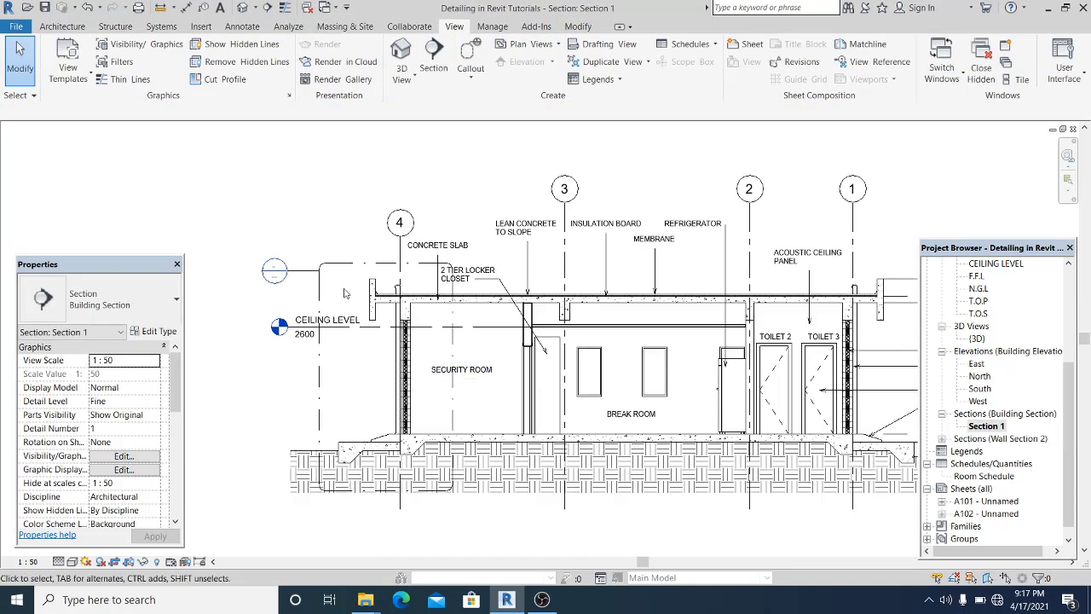
Step: Open the view of the wall callout at grid 4 and rename it typicaldetail
{"action": "double_click", "coordinate": [275, 270]}
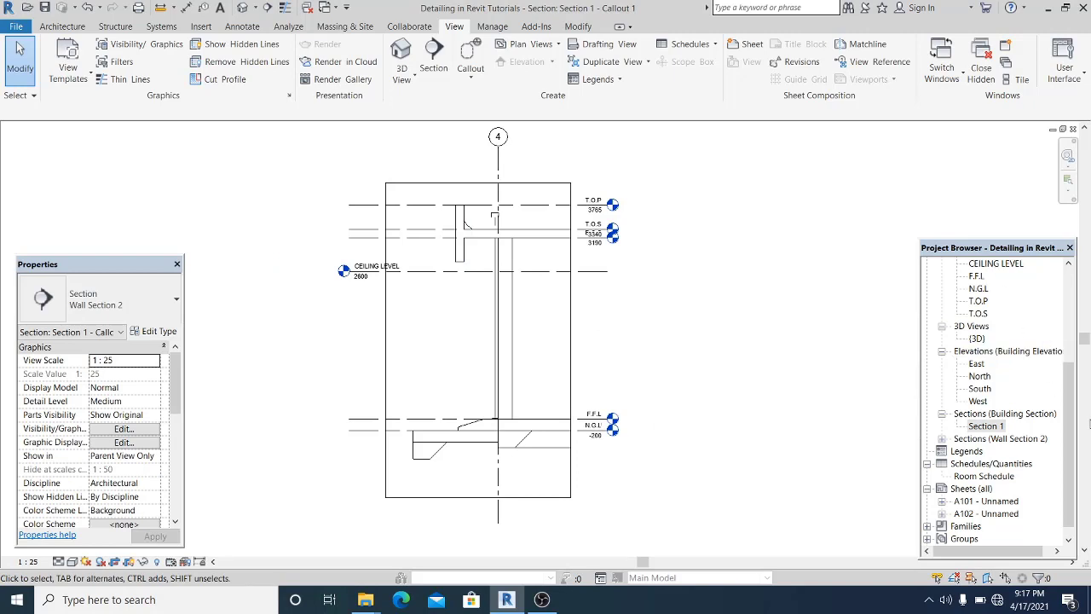
{"action": "scroll", "coordinate": [1074, 396], "scroll_direction": "down", "scroll_amount": 1}
{"action": "left_click", "coordinate": [1006, 413]}
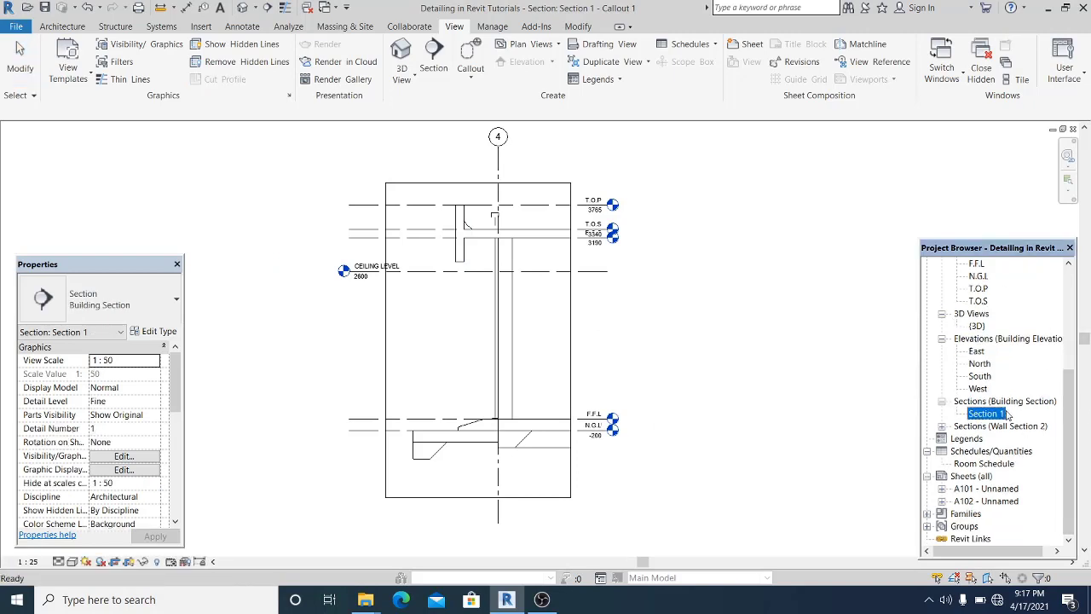
{"action": "left_click", "coordinate": [942, 427]}
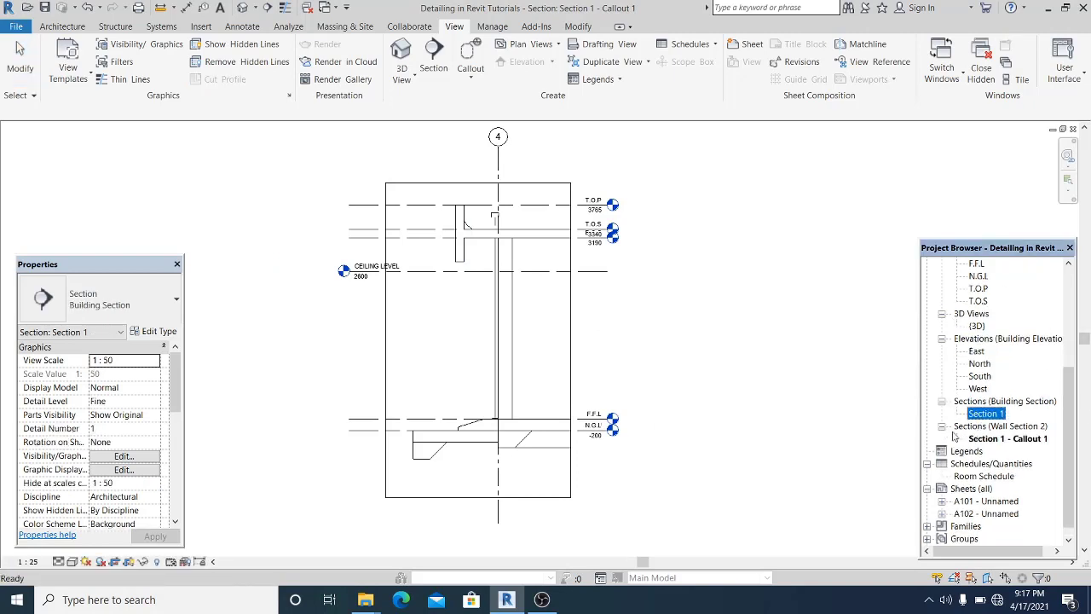
{"action": "left_click", "coordinate": [983, 440]}
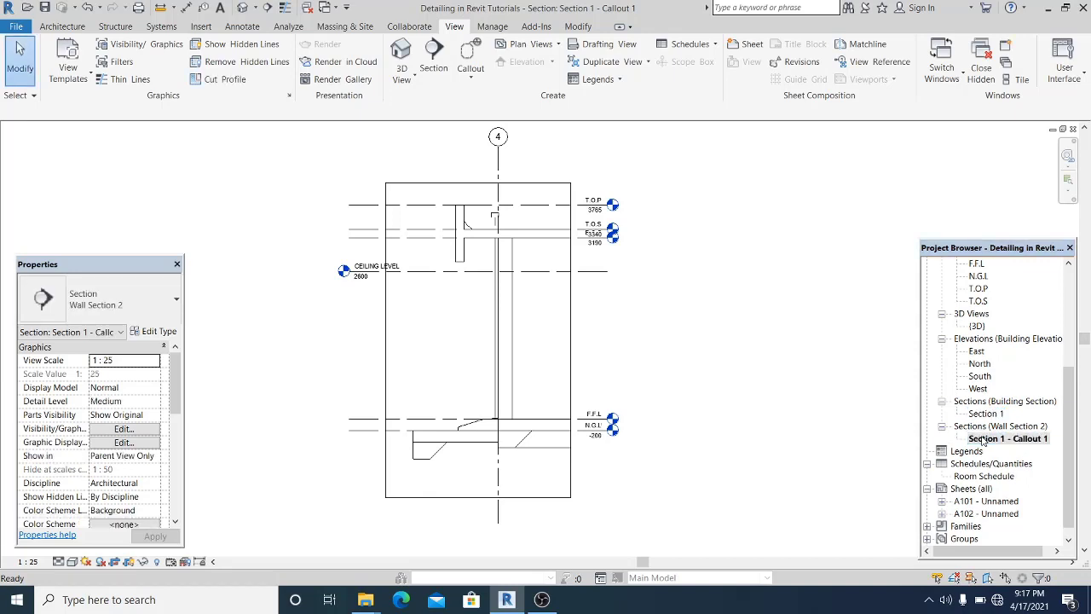
{"action": "right_click", "coordinate": [983, 439]}
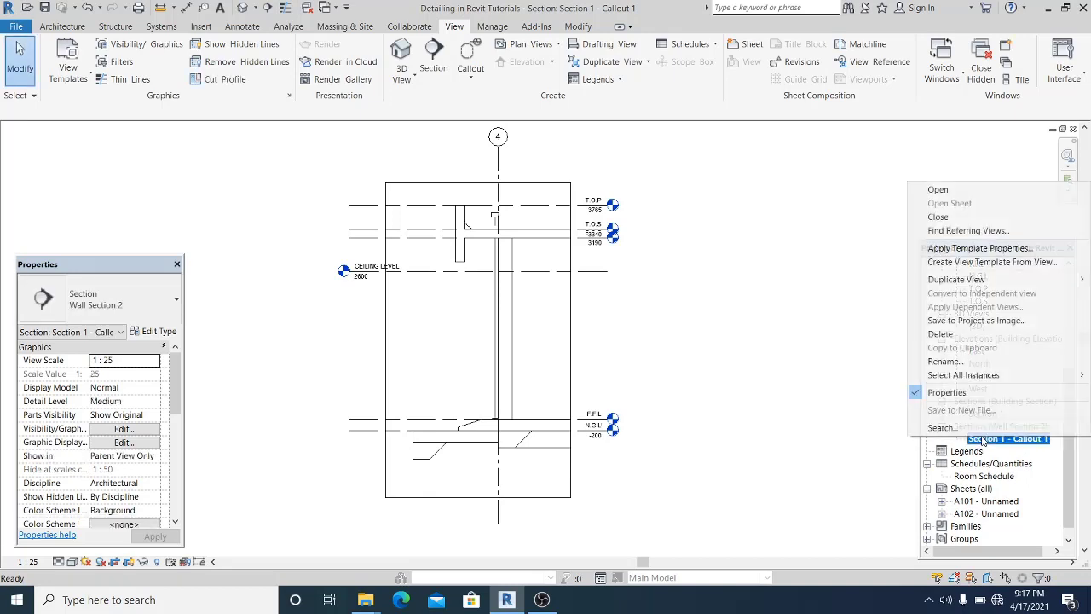
{"action": "left_click", "coordinate": [944, 361]}
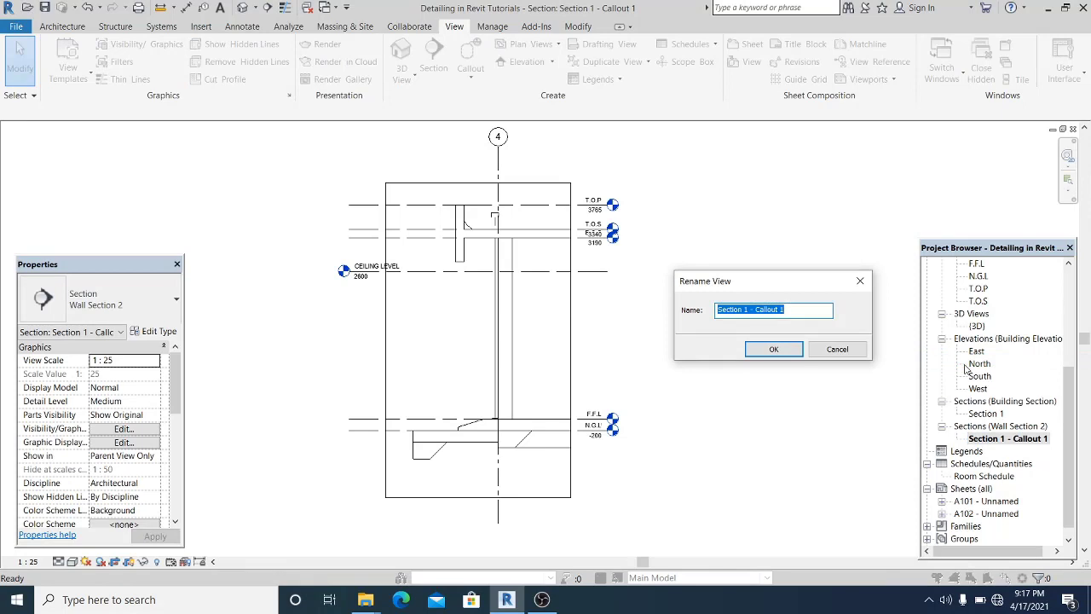
{"action": "type", "text": "typicaldetail"}
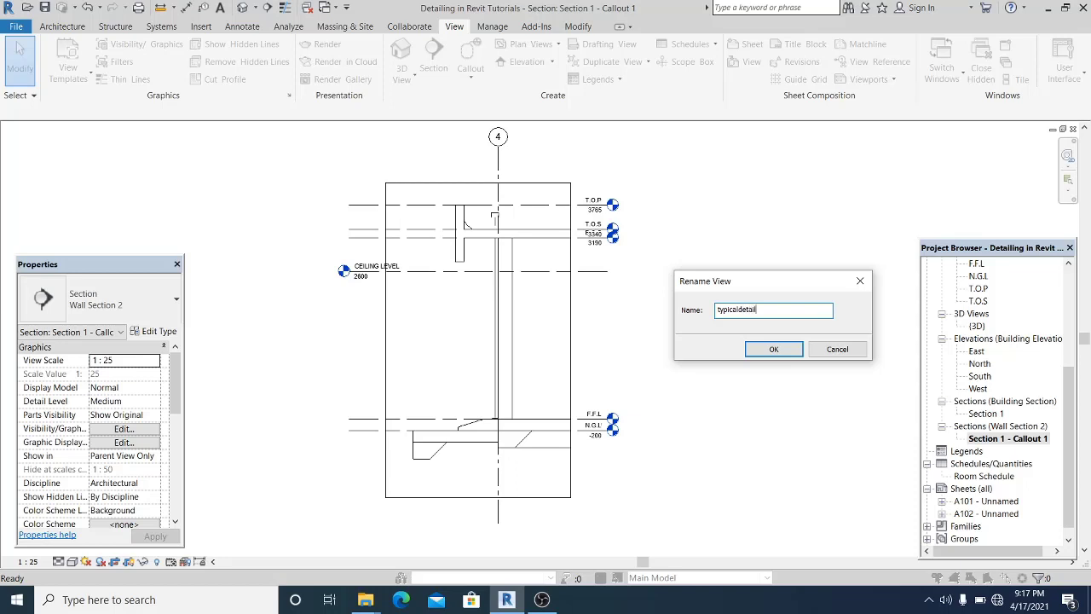
{"action": "left_click", "coordinate": [774, 348]}
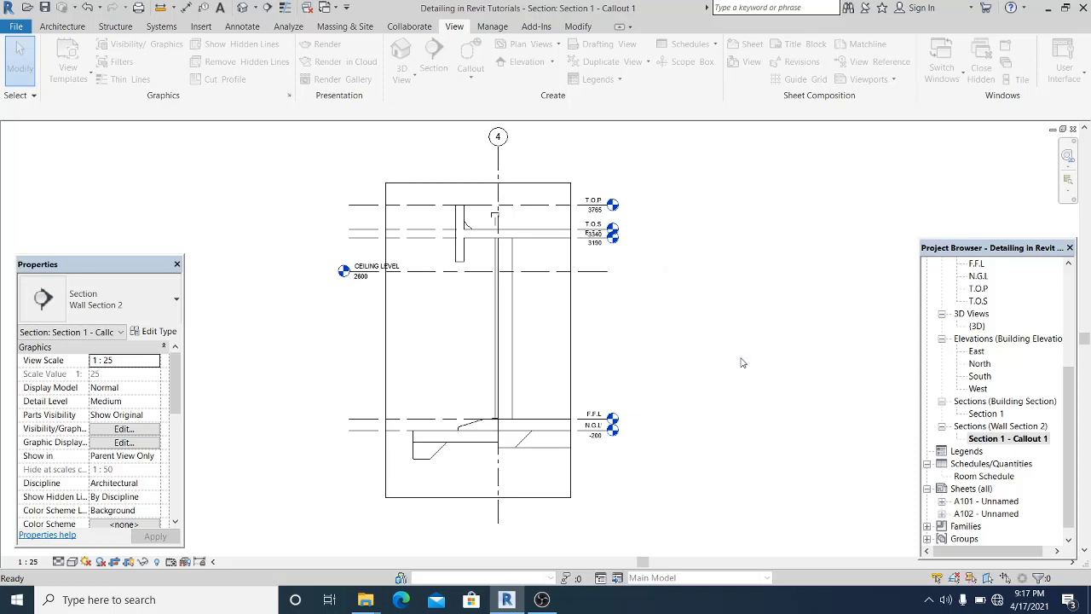
Step: Rename the wall section view to Typical Detail
{"action": "right_click", "coordinate": [986, 448]}
{"action": "left_click", "coordinate": [942, 370]}
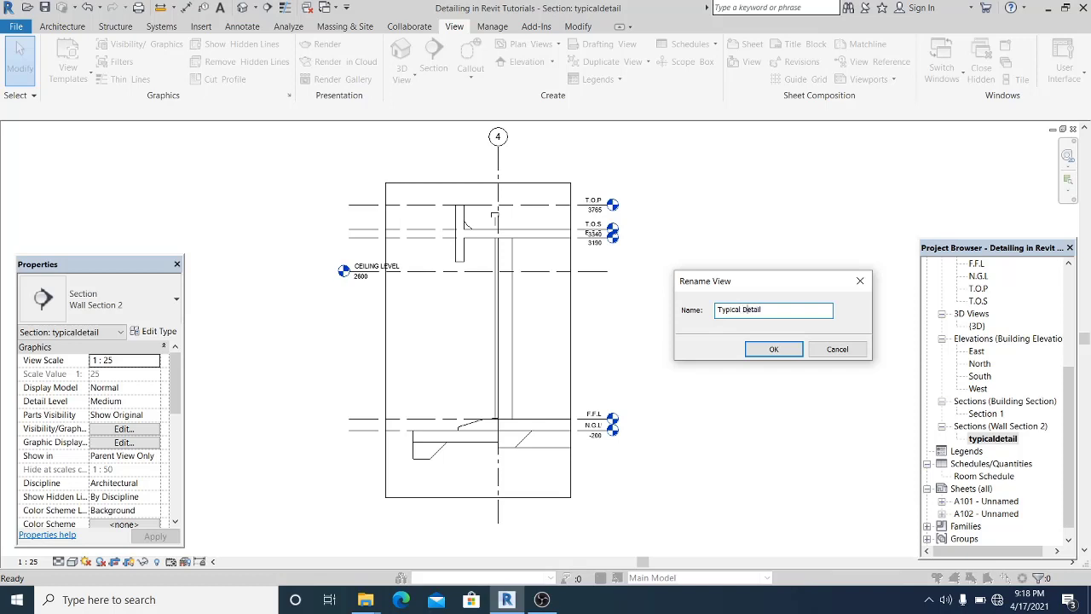
{"action": "left_click", "coordinate": [754, 346]}
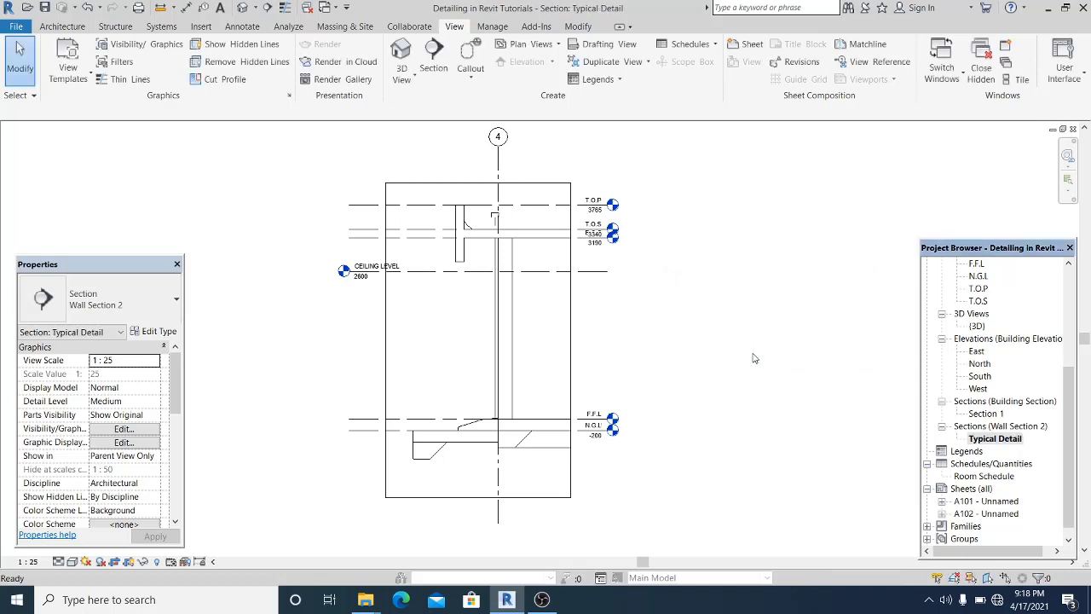
Step: Set the detail level of the Typical Detail view to Fine
{"action": "scroll", "coordinate": [662, 346], "scroll_direction": "up", "scroll_amount": 1}
{"action": "scroll", "coordinate": [662, 345], "scroll_direction": "up", "scroll_amount": 2}
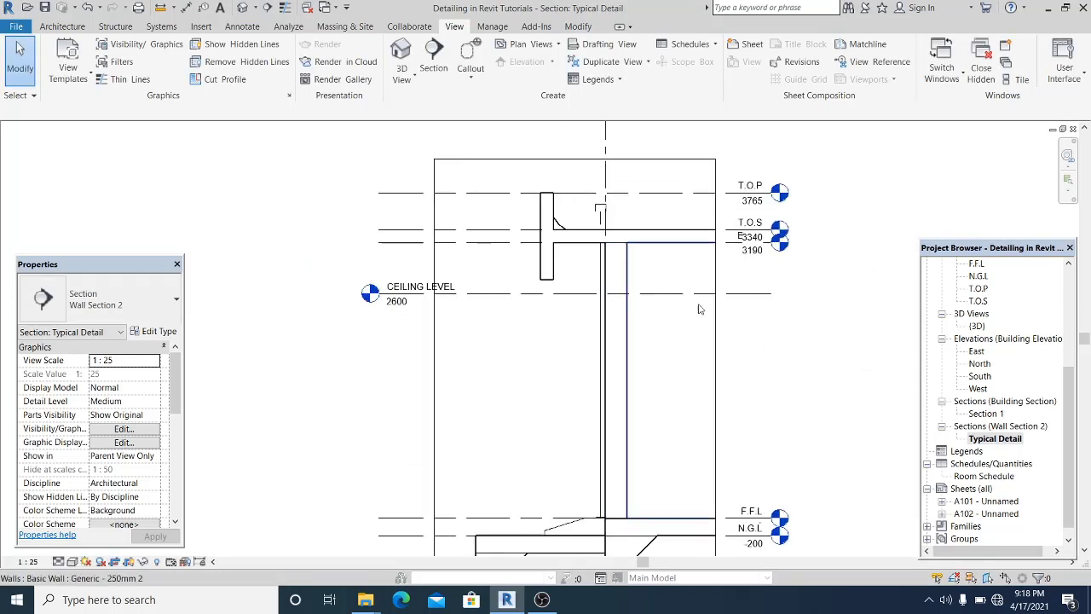
{"action": "scroll", "coordinate": [743, 353], "scroll_direction": "down", "scroll_amount": 2}
{"action": "middle_click_drag", "start_coordinate": [696, 335], "coordinate": [701, 317]}
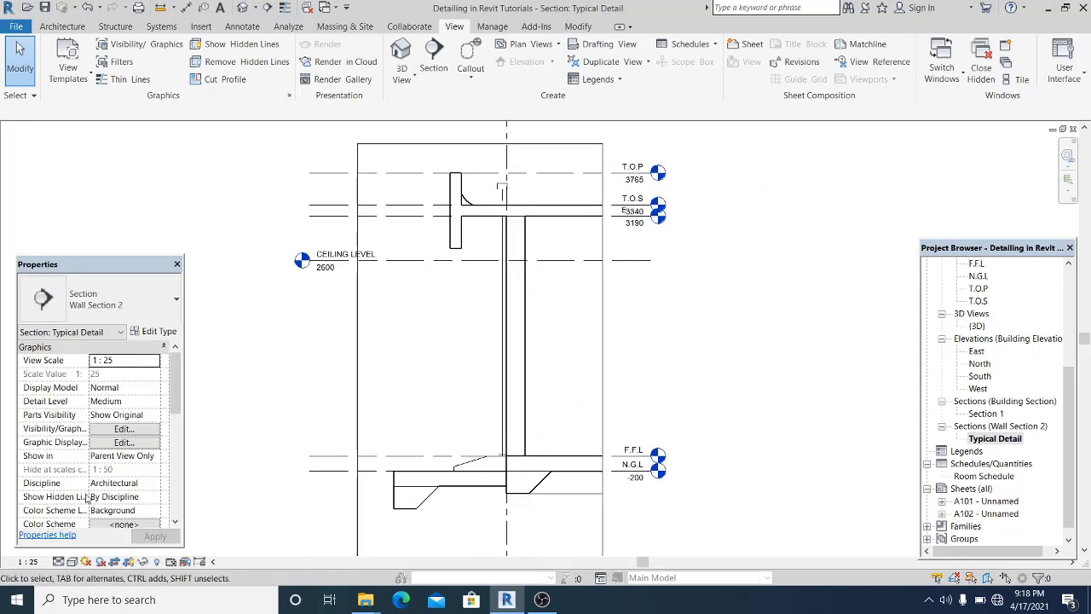
{"action": "left_click", "coordinate": [57, 561]}
{"action": "left_click", "coordinate": [84, 546]}
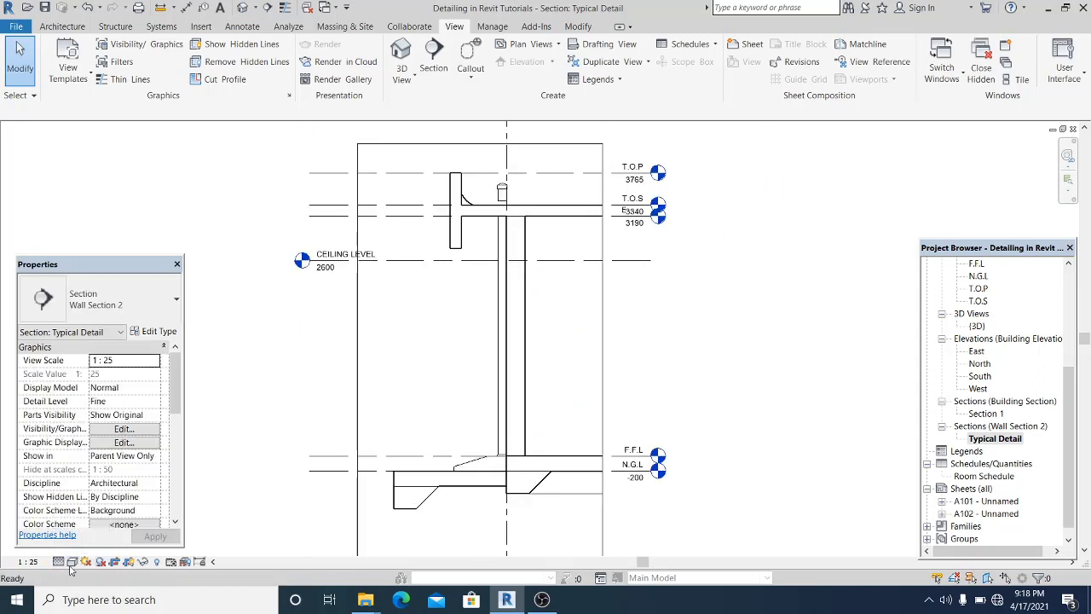
{"action": "middle_click_drag", "start_coordinate": [686, 380], "coordinate": [701, 375]}
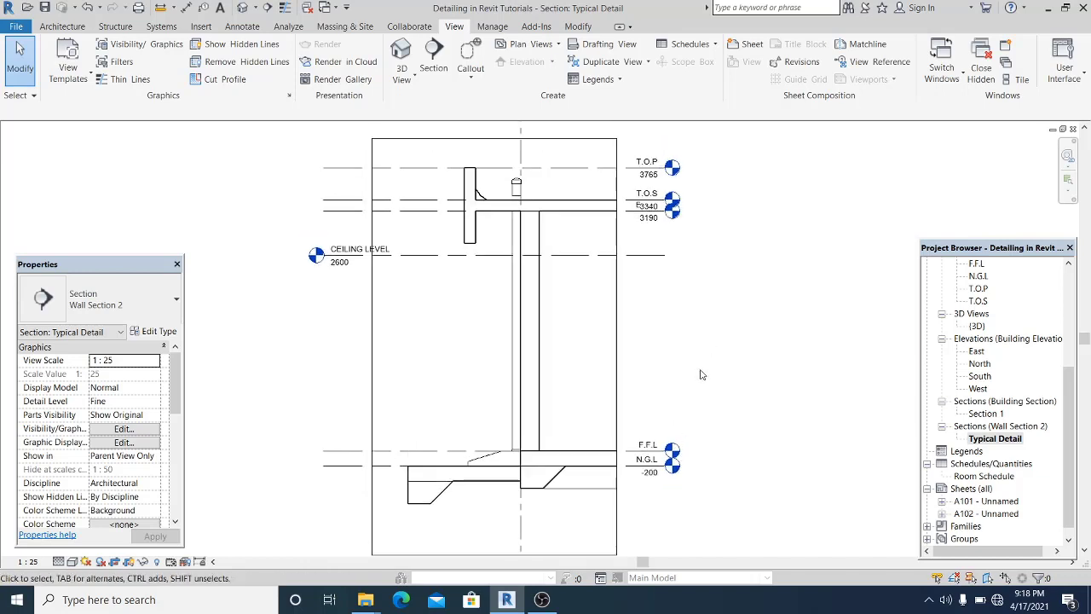
Step: Compare the Typical Detail view with Section 1, examining the slab, parapet and wall hatching at grid 4 in the building section
{"action": "scroll", "coordinate": [430, 236], "scroll_direction": "up", "scroll_amount": 1}
{"action": "scroll", "coordinate": [429, 232], "scroll_direction": "down", "scroll_amount": 1}
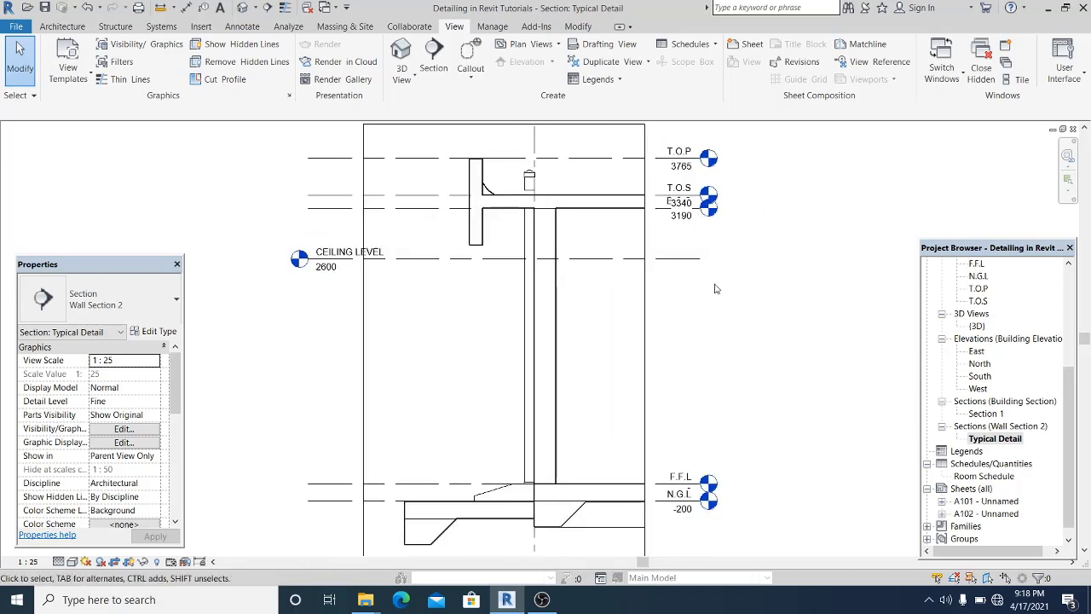
{"action": "middle_click_drag", "start_coordinate": [715, 286], "coordinate": [727, 319]}
{"action": "scroll", "coordinate": [448, 189], "scroll_direction": "up", "scroll_amount": 1}
{"action": "scroll", "coordinate": [547, 210], "scroll_direction": "down", "scroll_amount": 2}
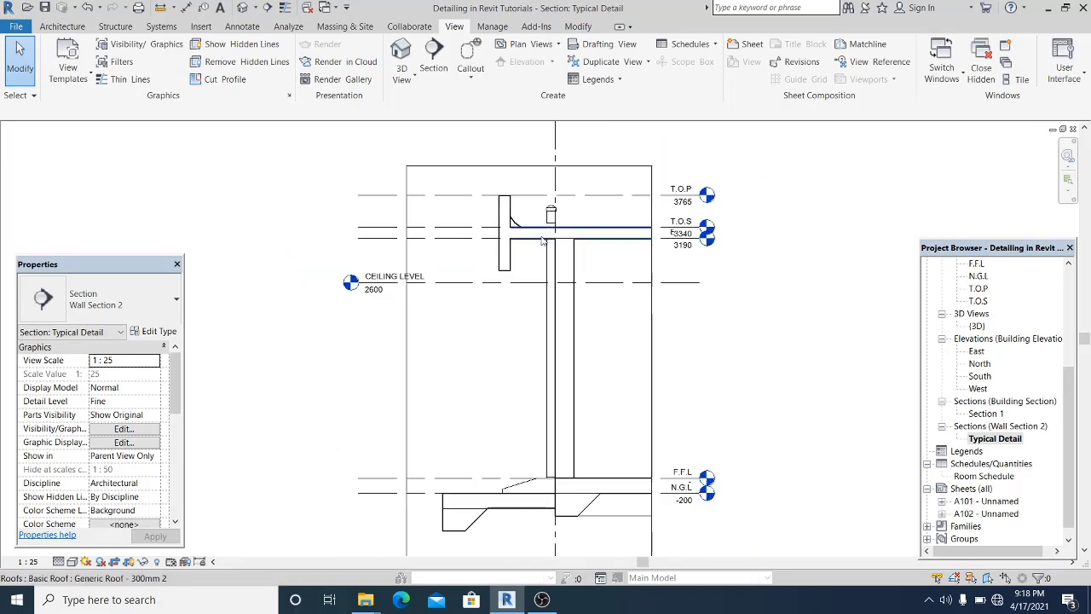
{"action": "scroll", "coordinate": [711, 366], "scroll_direction": "up", "scroll_amount": 1}
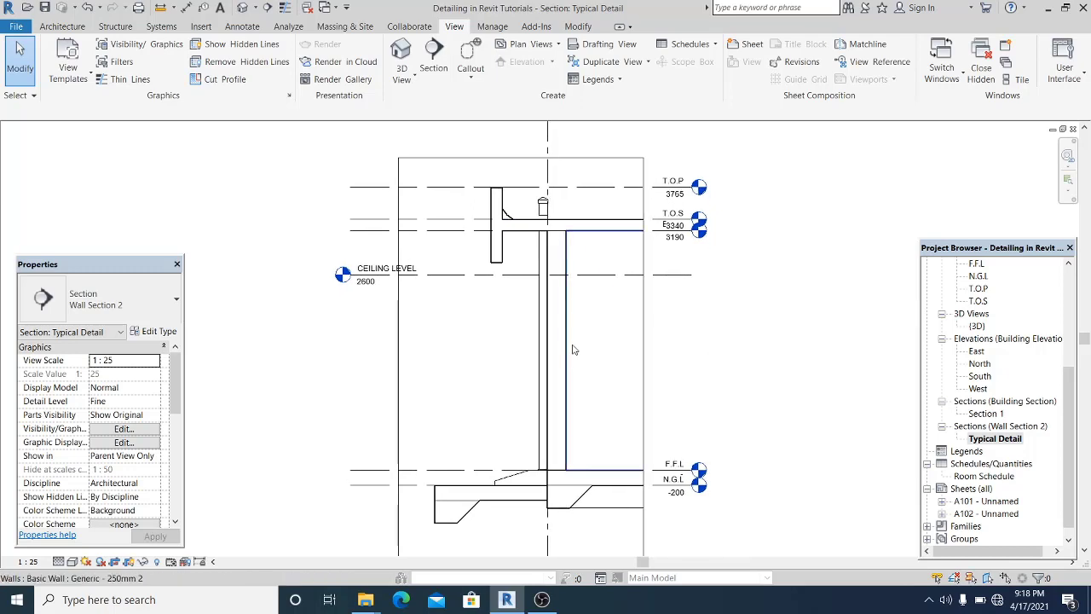
{"action": "double_click", "coordinate": [985, 414]}
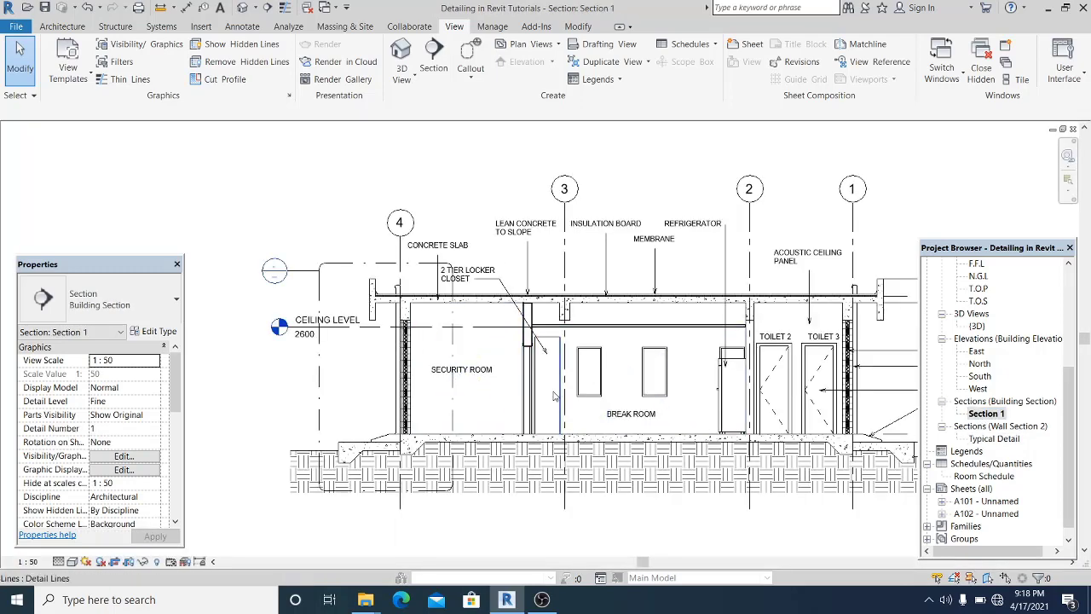
{"action": "middle_click_drag", "start_coordinate": [554, 386], "coordinate": [534, 386]}
{"action": "scroll", "coordinate": [311, 307], "scroll_direction": "up", "scroll_amount": 2}
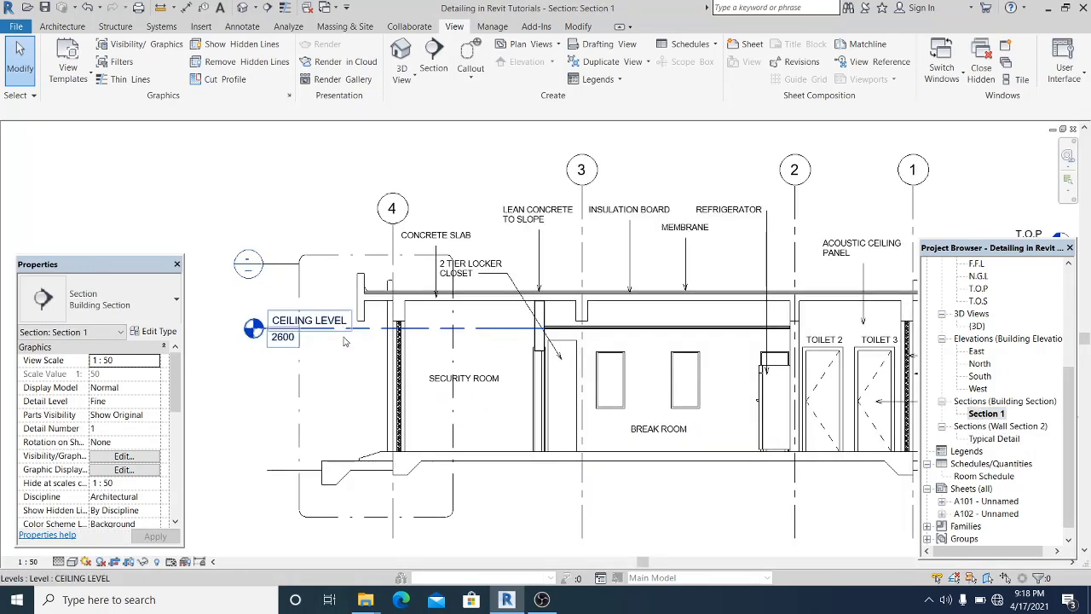
{"action": "scroll", "coordinate": [327, 310], "scroll_direction": "up", "scroll_amount": 1}
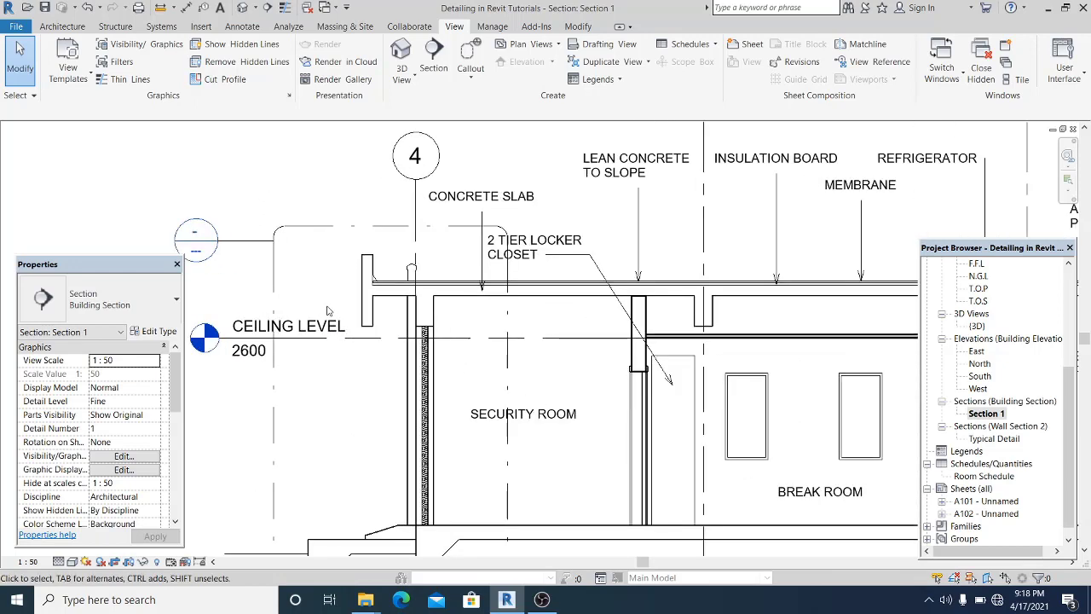
{"action": "scroll", "coordinate": [366, 315], "scroll_direction": "up", "scroll_amount": 1}
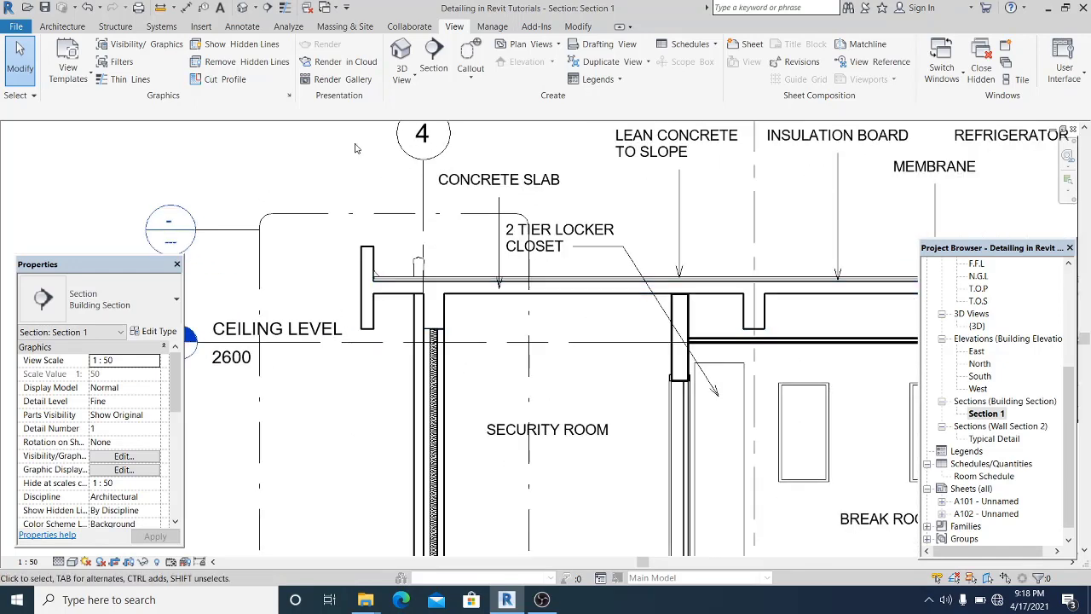
{"action": "scroll", "coordinate": [320, 265], "scroll_direction": "down", "scroll_amount": 1}
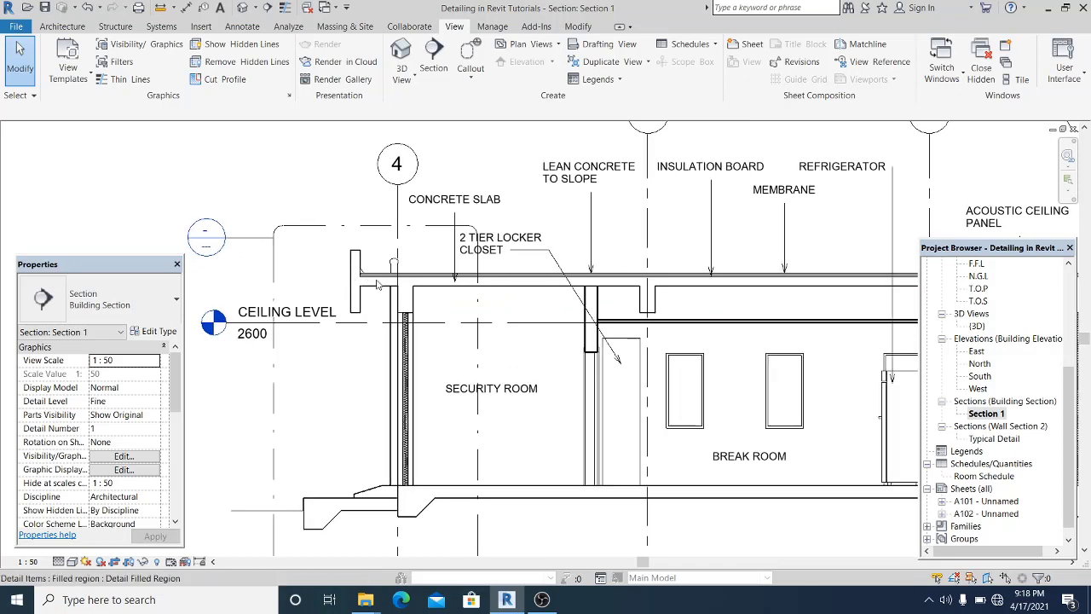
{"action": "scroll", "coordinate": [378, 322], "scroll_direction": "up", "scroll_amount": 2}
{"action": "scroll", "coordinate": [383, 311], "scroll_direction": "up", "scroll_amount": 1}
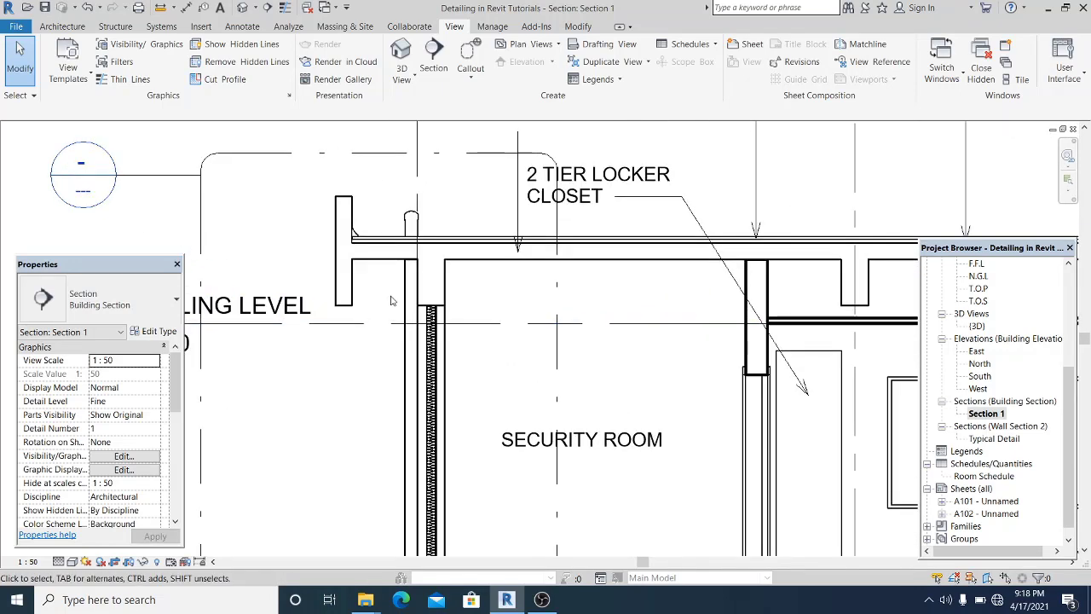
{"action": "scroll", "coordinate": [391, 300], "scroll_direction": "down", "scroll_amount": 2}
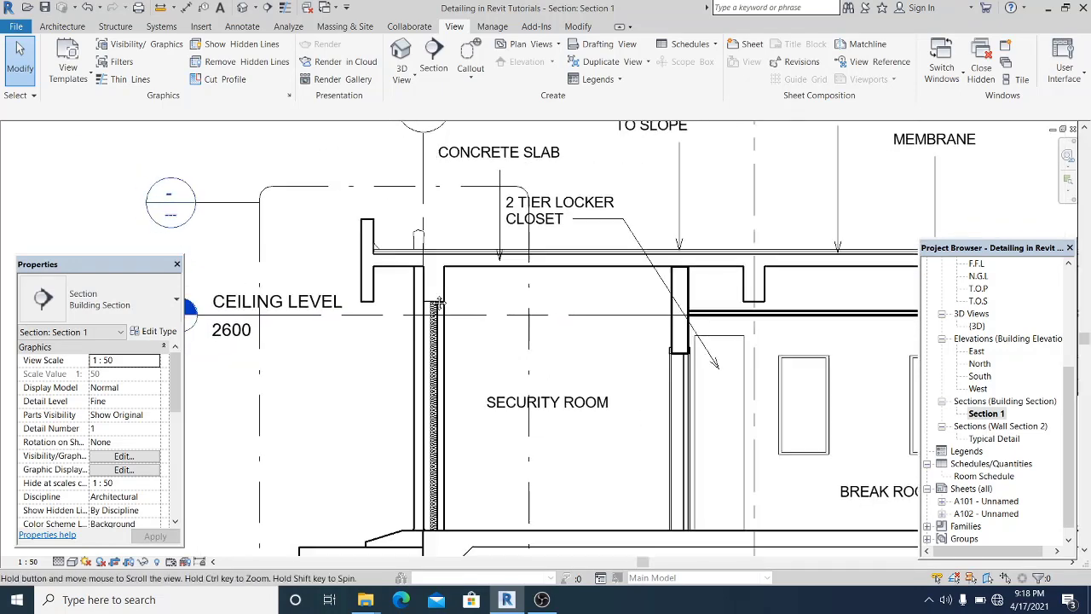
{"action": "scroll", "coordinate": [379, 271], "scroll_direction": "up", "scroll_amount": 3}
{"action": "scroll", "coordinate": [384, 271], "scroll_direction": "down", "scroll_amount": 4}
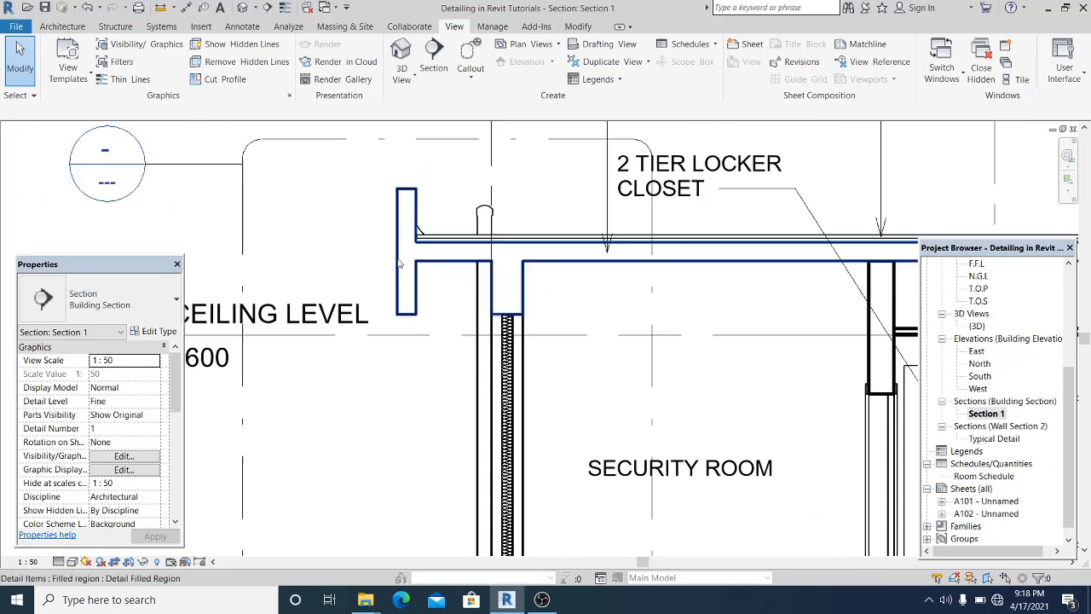
{"action": "scroll", "coordinate": [454, 287], "scroll_direction": "up", "scroll_amount": 1}
{"action": "middle_click_drag", "start_coordinate": [513, 294], "coordinate": [421, 315]}
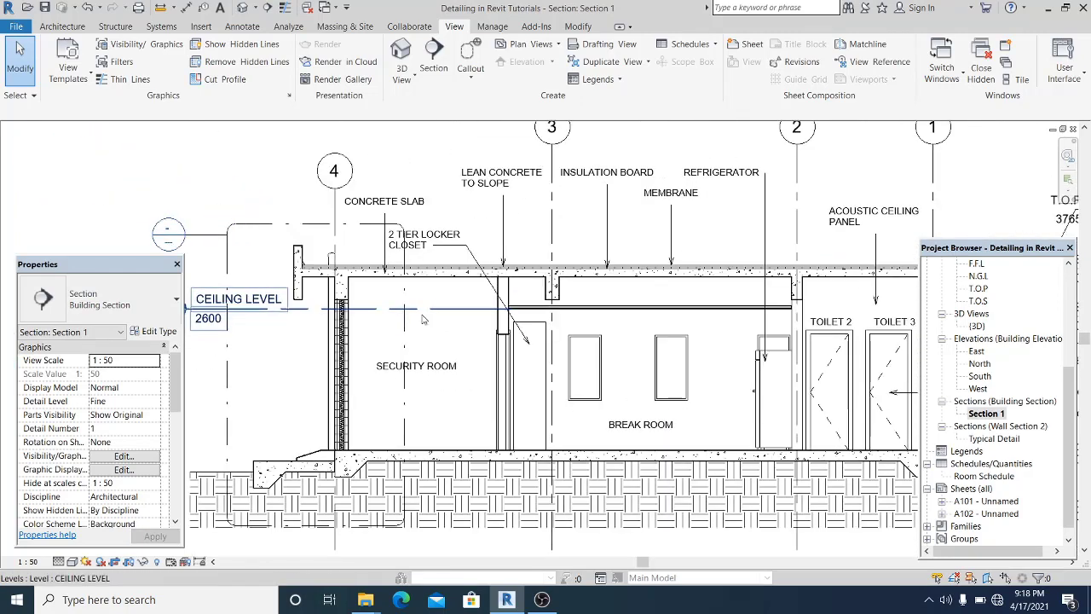
{"action": "scroll", "coordinate": [372, 348], "scroll_direction": "down", "scroll_amount": 1}
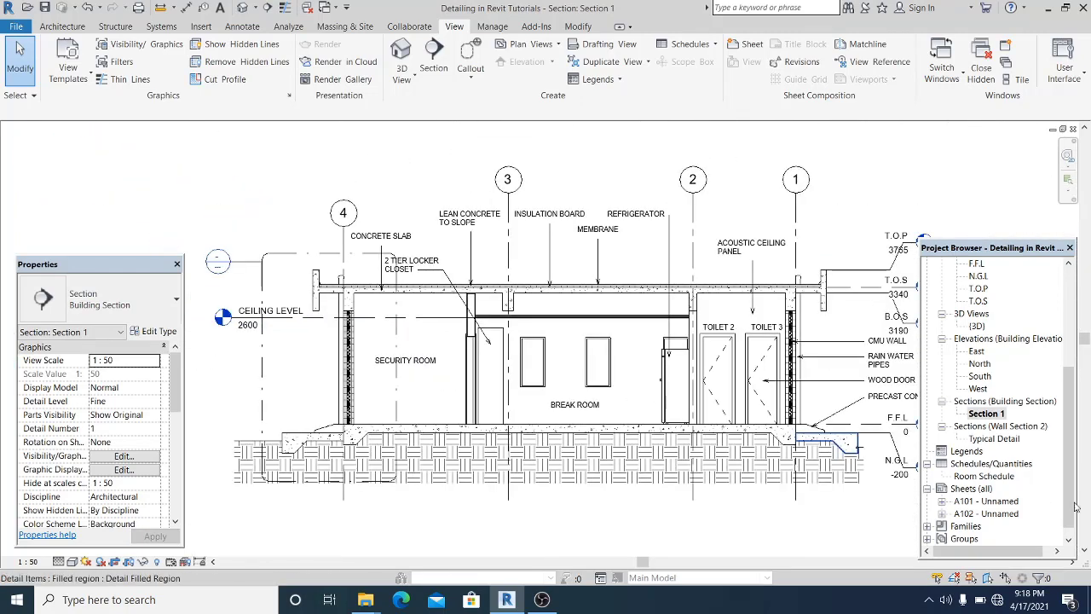
Step: Reopen the Typical Detail view and examine the wall section at grid 4 from parapet to footing
{"action": "double_click", "coordinate": [994, 438]}
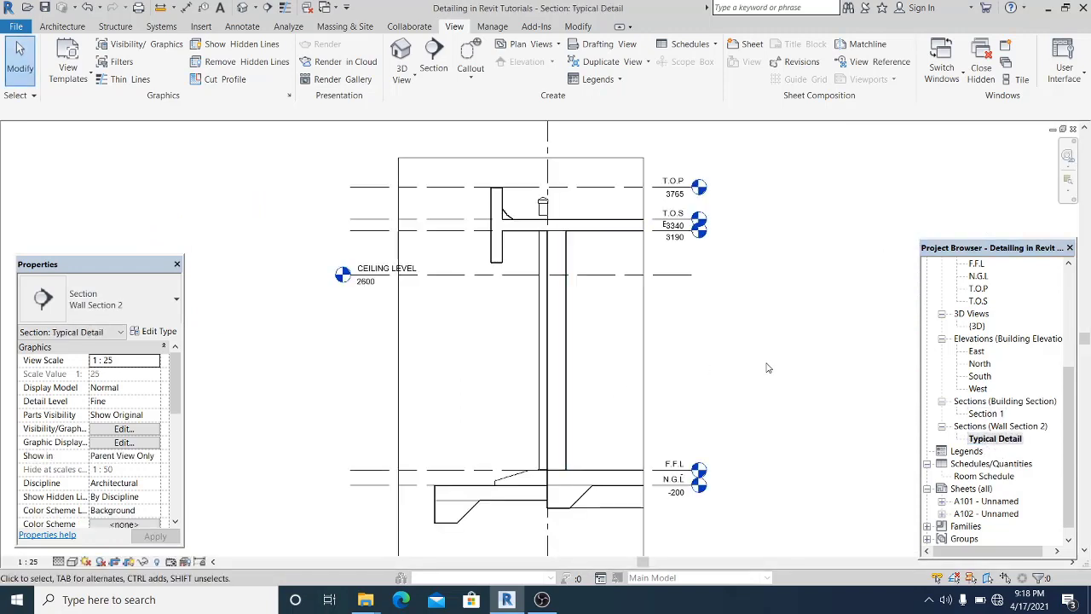
{"action": "left_click", "coordinate": [730, 377]}
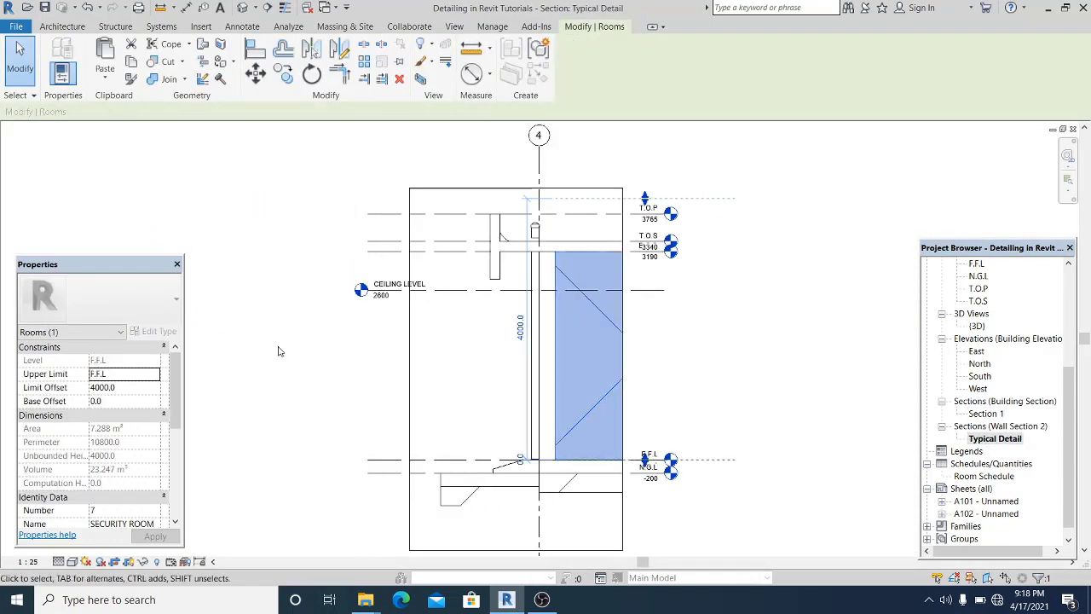
{"action": "left_click", "coordinate": [234, 325]}
{"action": "scroll", "coordinate": [476, 320], "scroll_direction": "up", "scroll_amount": 1}
{"action": "middle_click_drag", "start_coordinate": [504, 318], "coordinate": [490, 309]}
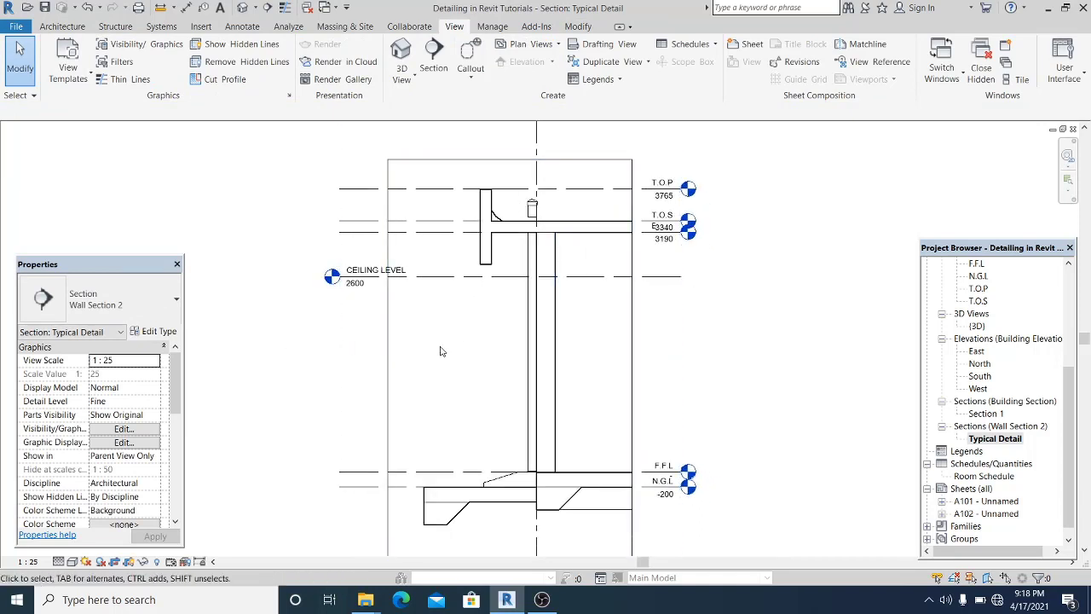
{"action": "middle_click_drag", "start_coordinate": [440, 347], "coordinate": [435, 344]}
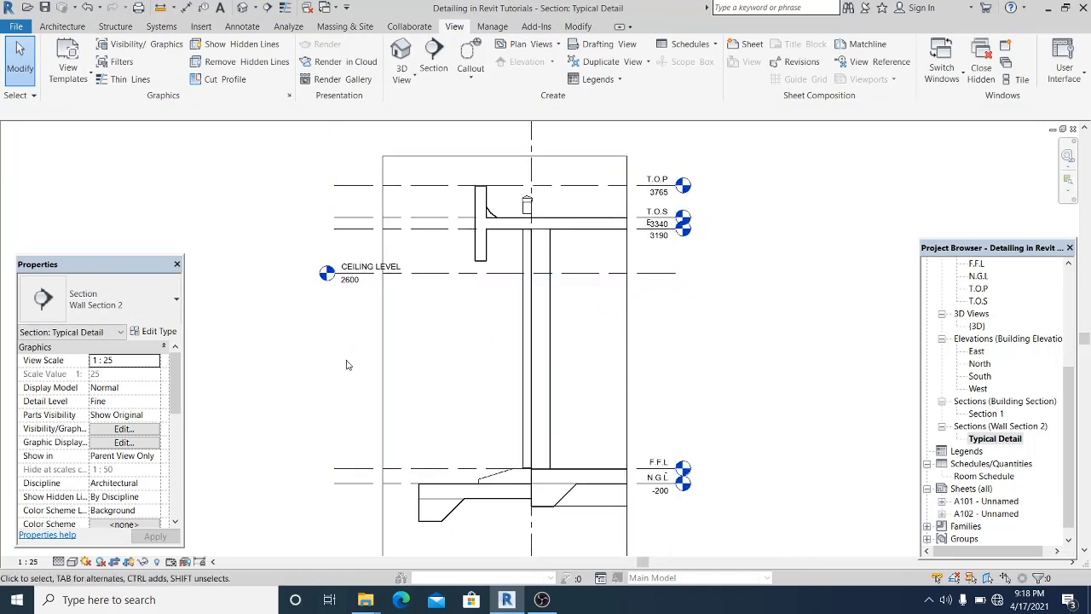
{"action": "mouse_move", "coordinate": [263, 393]}
{"action": "middle_mouse_down"}
{"action": "mouse_move", "coordinate": [260, 360]}
{"action": "mouse_move", "coordinate": [298, 347]}
{"action": "middle_mouse_up"}
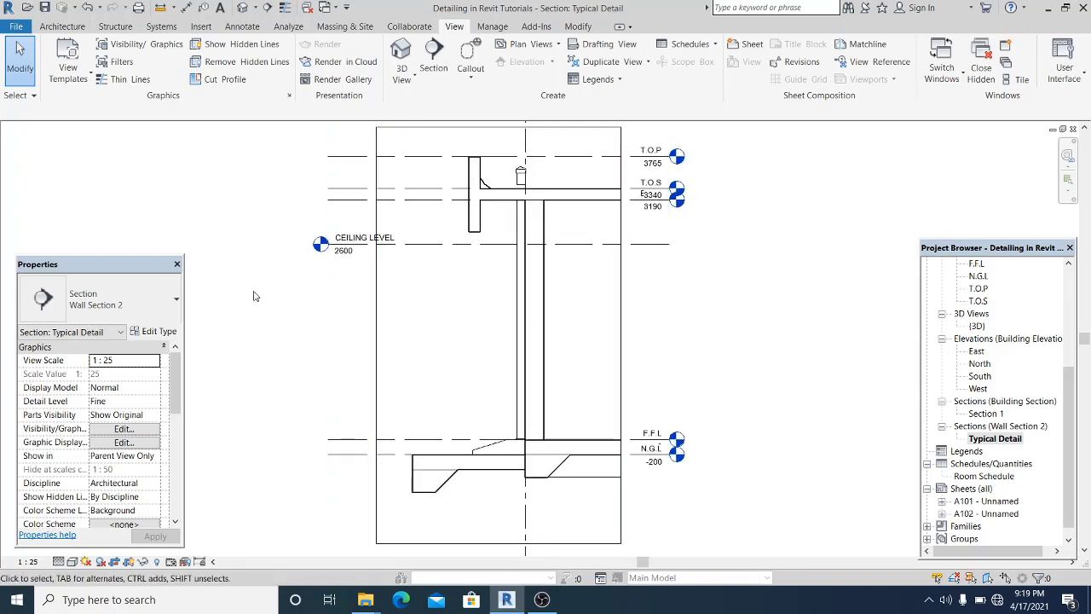
{"action": "scroll", "coordinate": [512, 324], "scroll_direction": "down", "scroll_amount": 3}
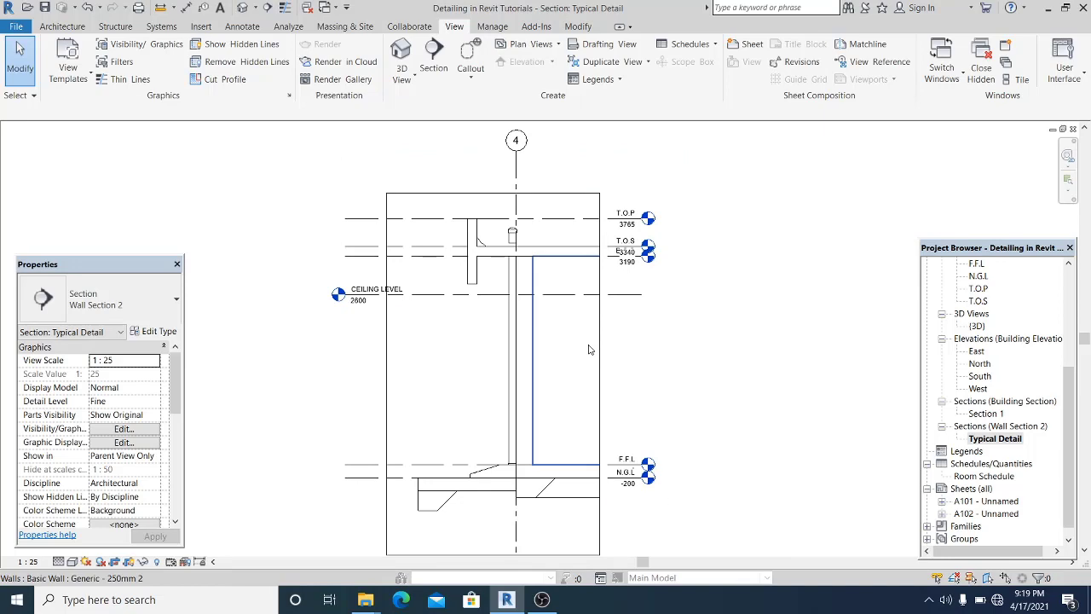
Step: Hide the Generic - 250mm 2 wall seen behind the section as an element in the Typical Detail view
{"action": "left_click", "coordinate": [588, 349]}
{"action": "right_click", "coordinate": [589, 348]}
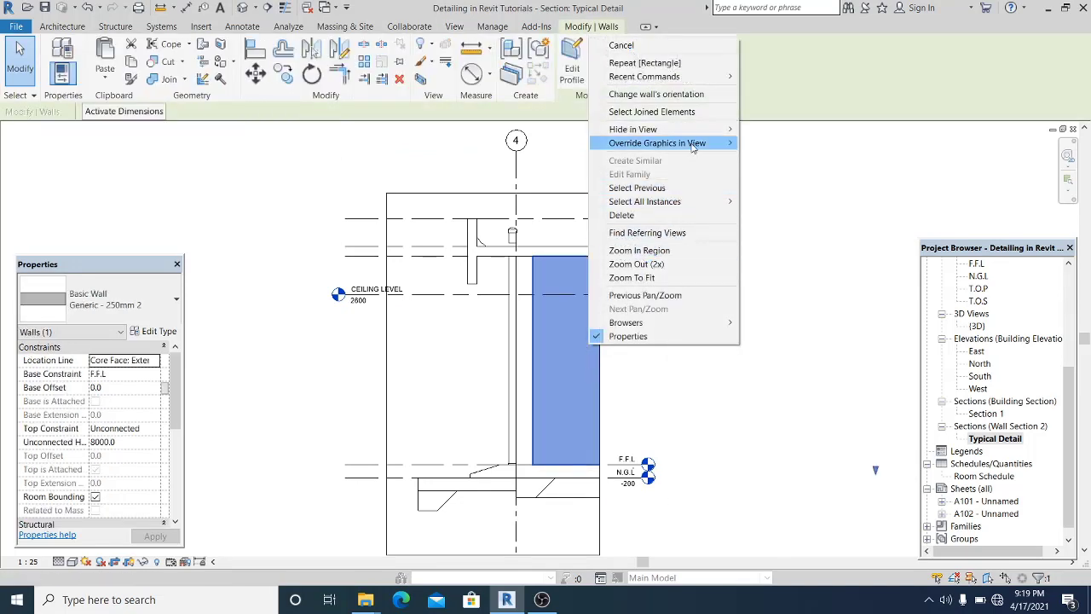
{"action": "mouse_move", "coordinate": [695, 130]}
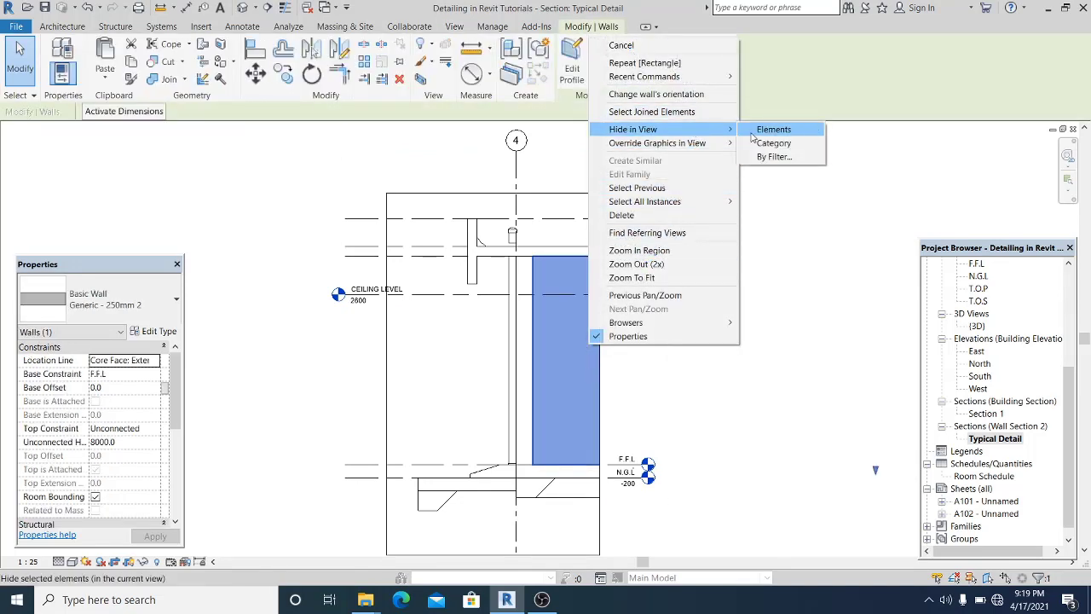
{"action": "left_click", "coordinate": [756, 131]}
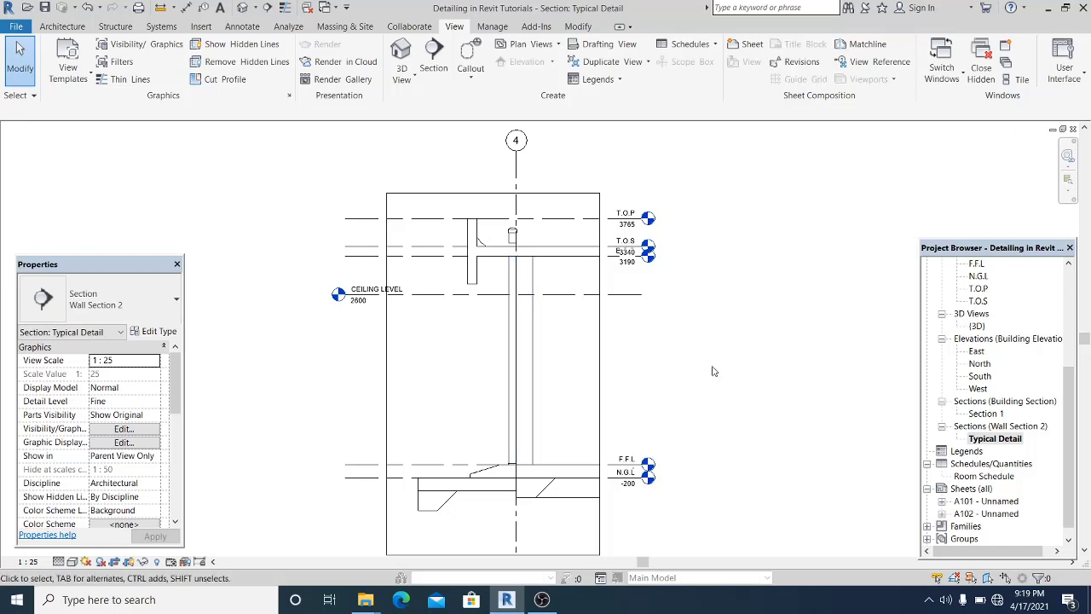
Step: Enlarge the Typical Detail crop region outward beyond the parapet, above the grid 4 bubble and further into the room
{"action": "middle_click_drag", "start_coordinate": [692, 373], "coordinate": [689, 341]}
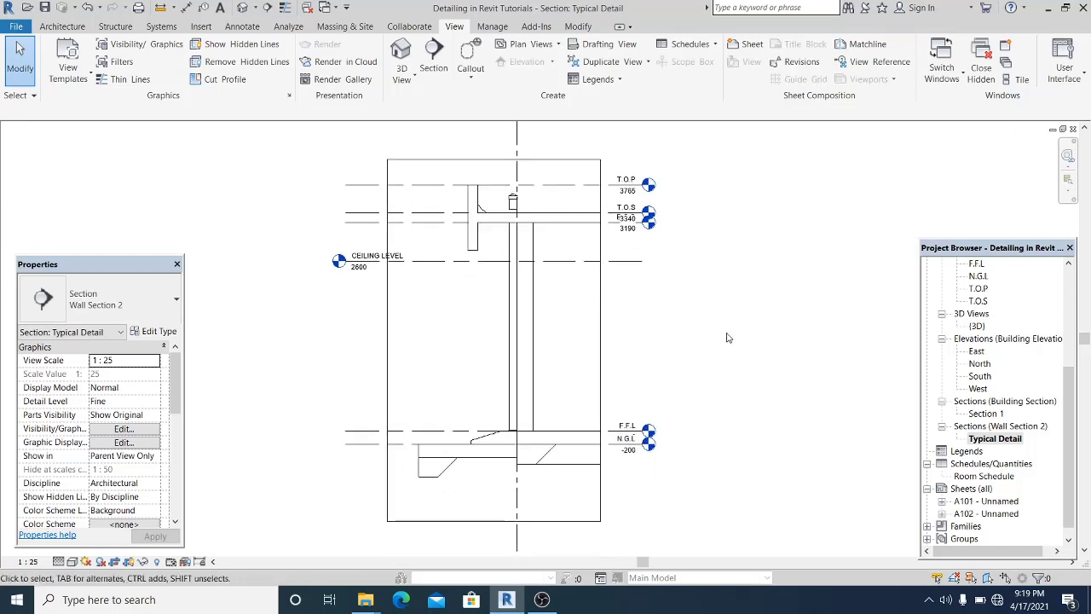
{"action": "left_click", "coordinate": [388, 338]}
{"action": "left_click_drag", "start_coordinate": [332, 341], "coordinate": [324, 345]}
{"action": "scroll", "coordinate": [322, 352], "scroll_direction": "down", "scroll_amount": 2}
{"action": "left_click_drag", "start_coordinate": [434, 205], "coordinate": [431, 146]}
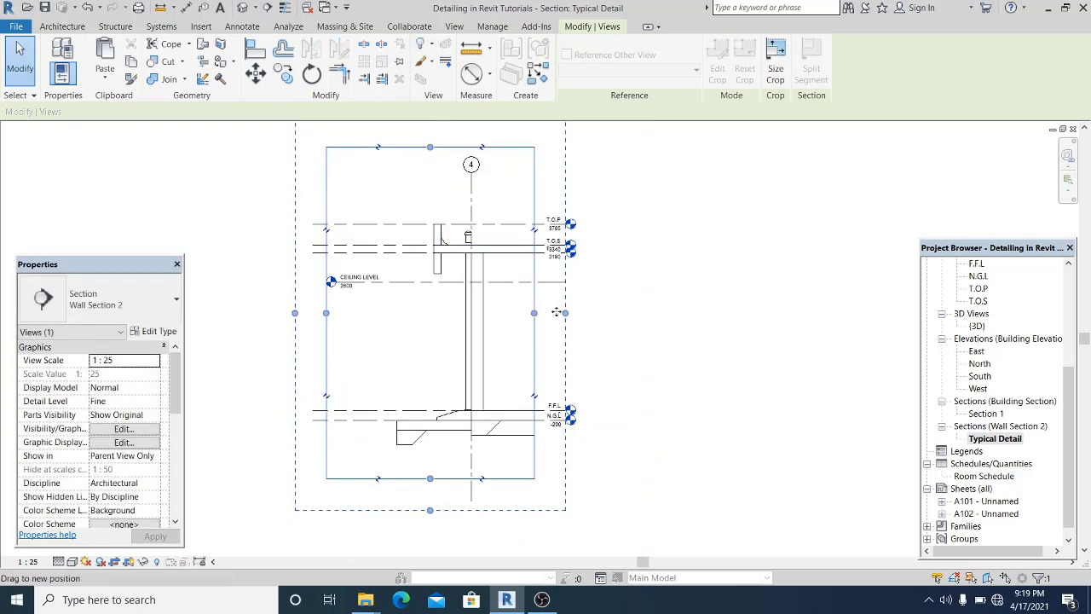
{"action": "left_click_drag", "start_coordinate": [535, 313], "coordinate": [572, 314]}
{"action": "left_click", "coordinate": [673, 330]}
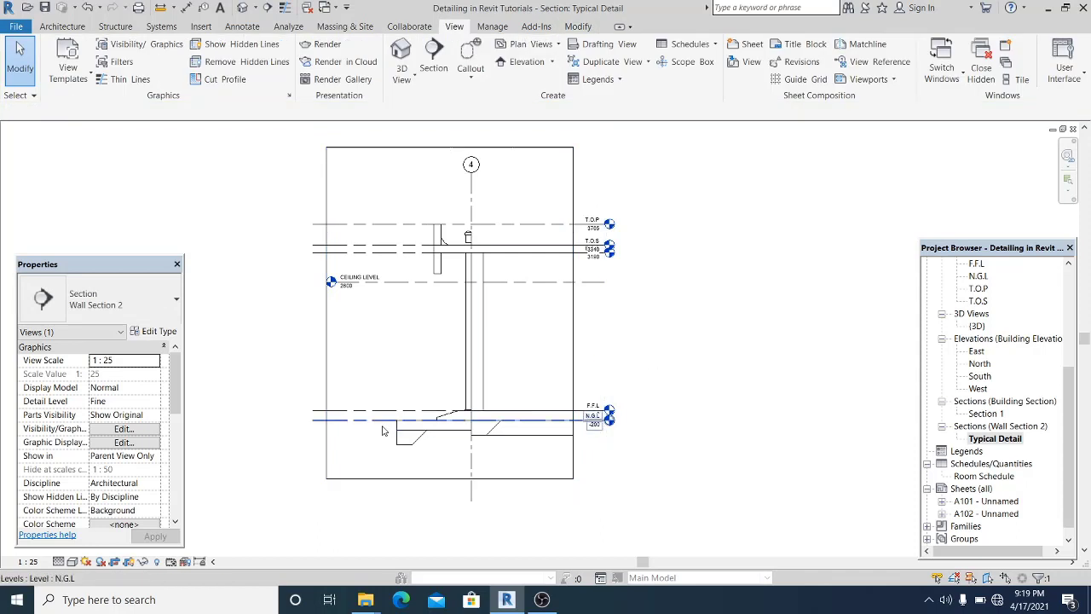
Step: Look over the enlarged Typical Detail view and return to the Section 1 building section
{"action": "scroll", "coordinate": [382, 419], "scroll_direction": "up", "scroll_amount": 1}
{"action": "middle_click_drag", "start_coordinate": [719, 363], "coordinate": [729, 376]}
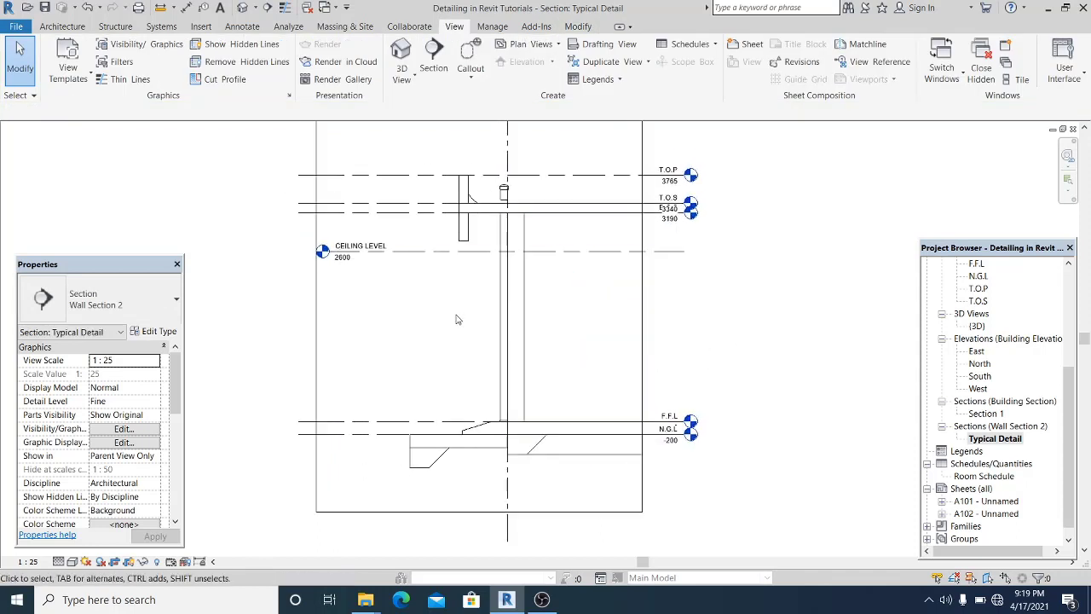
{"action": "middle_click_drag", "start_coordinate": [460, 319], "coordinate": [452, 382]}
{"action": "middle_click_drag", "start_coordinate": [291, 321], "coordinate": [381, 313]}
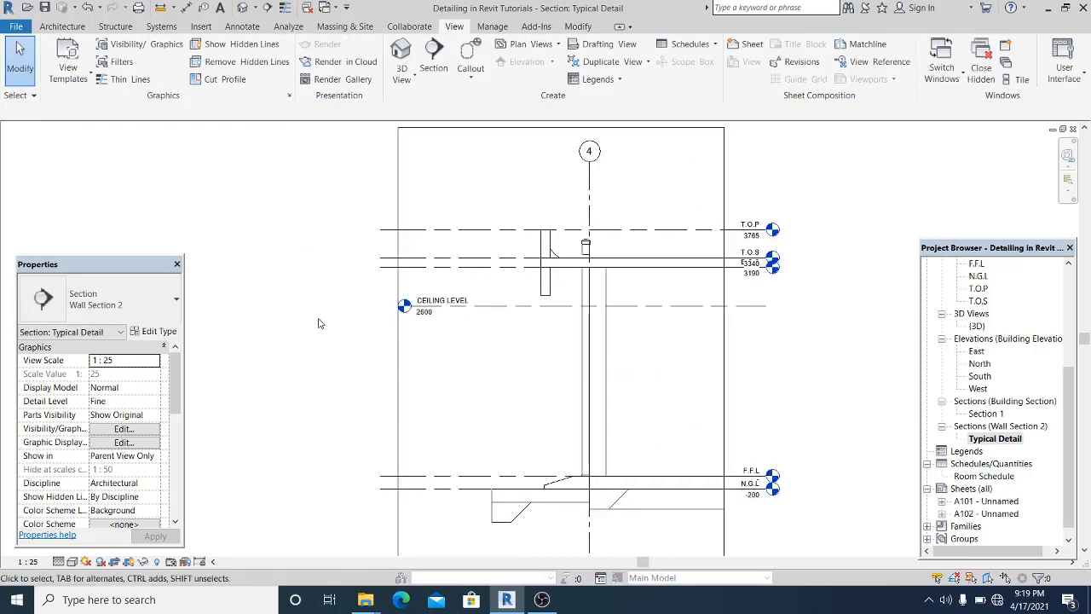
{"action": "middle_click_drag", "start_coordinate": [318, 323], "coordinate": [310, 298]}
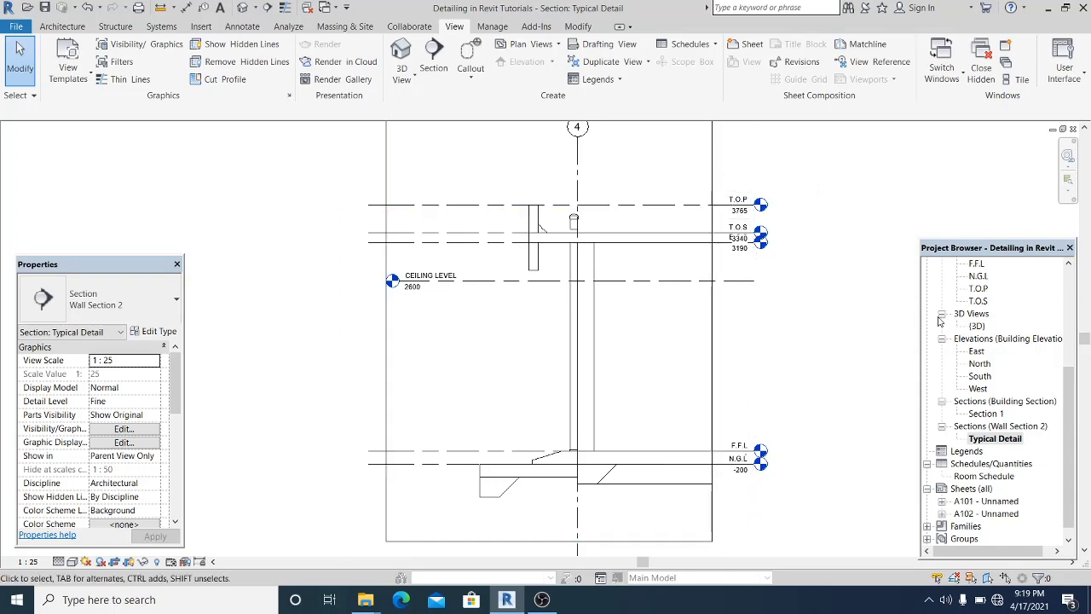
{"action": "double_click", "coordinate": [982, 414]}
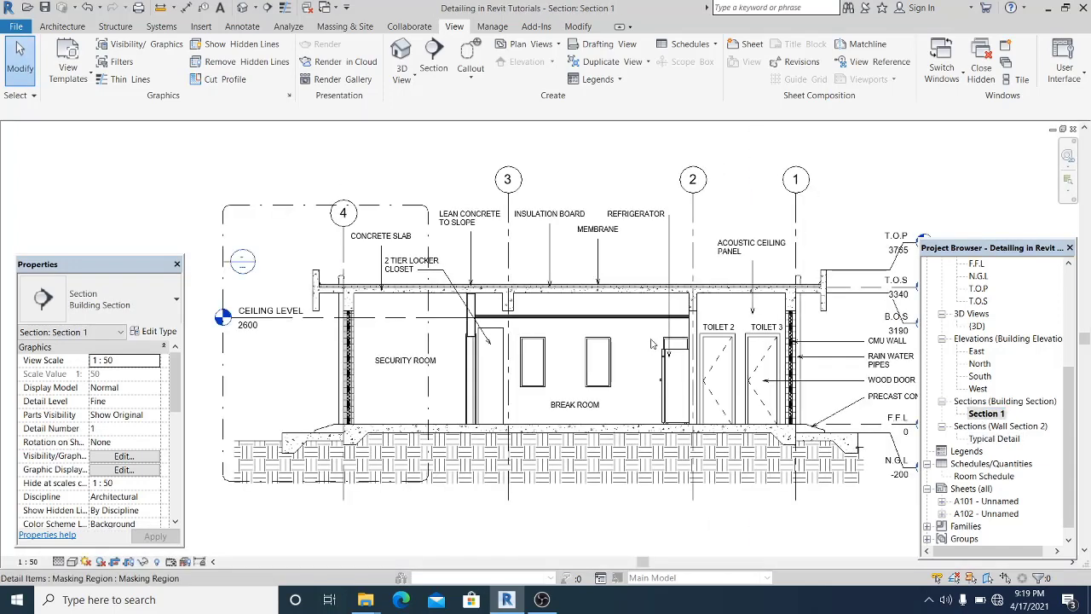
Step: Select everything in Section 1 and filter the selection to Detail Items, Insulation Batting Lines and Lines (Thin Lines)
{"action": "left_click", "coordinate": [602, 452]}
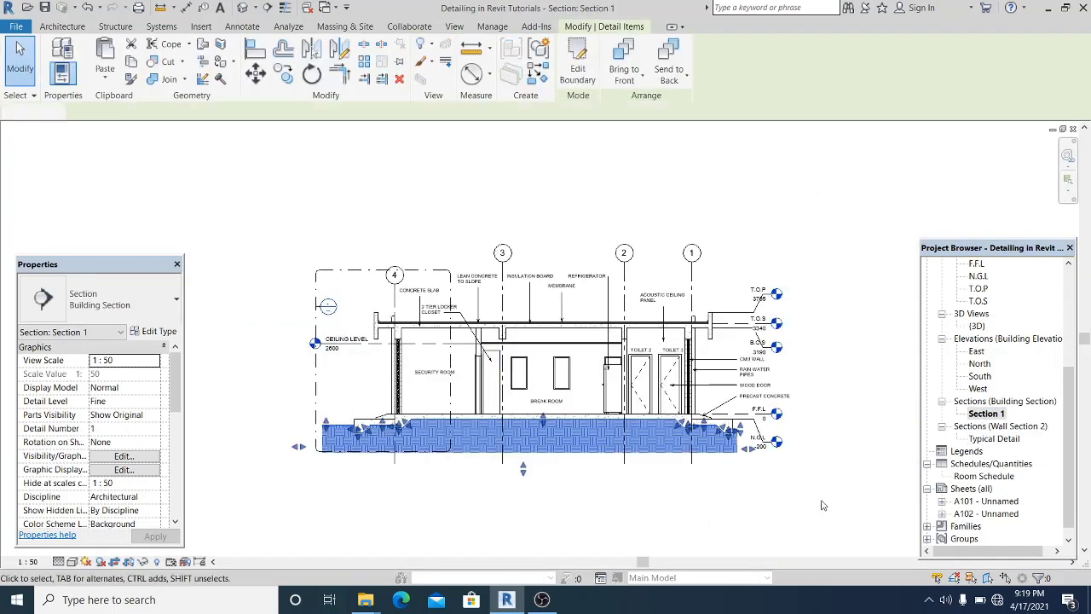
{"action": "left_click_drag", "start_coordinate": [852, 485], "coordinate": [230, 224]}
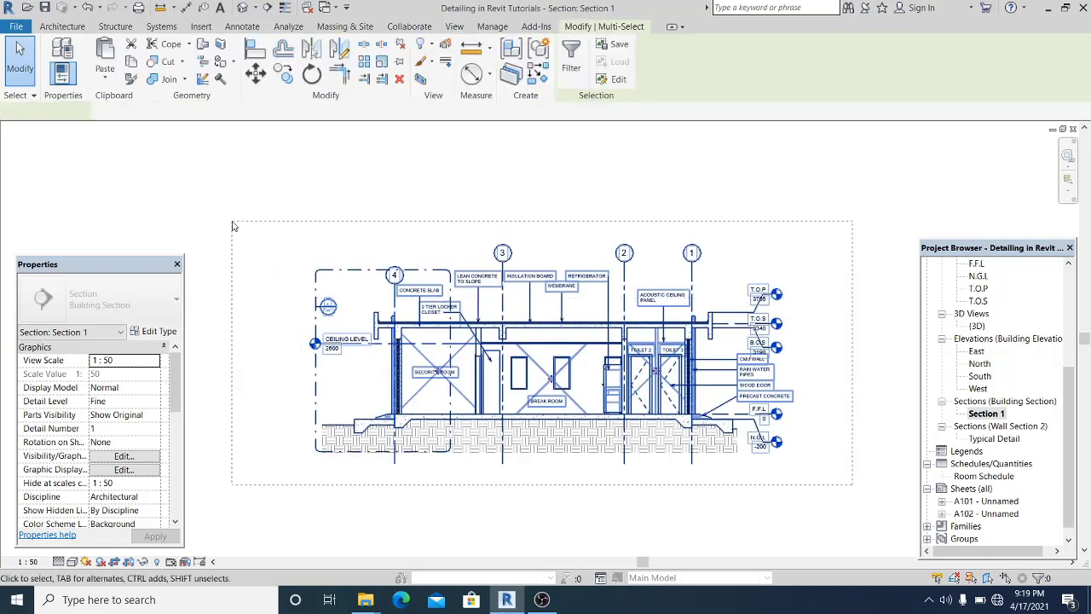
{"action": "left_click", "coordinate": [571, 60]}
{"action": "left_click", "coordinate": [647, 239]}
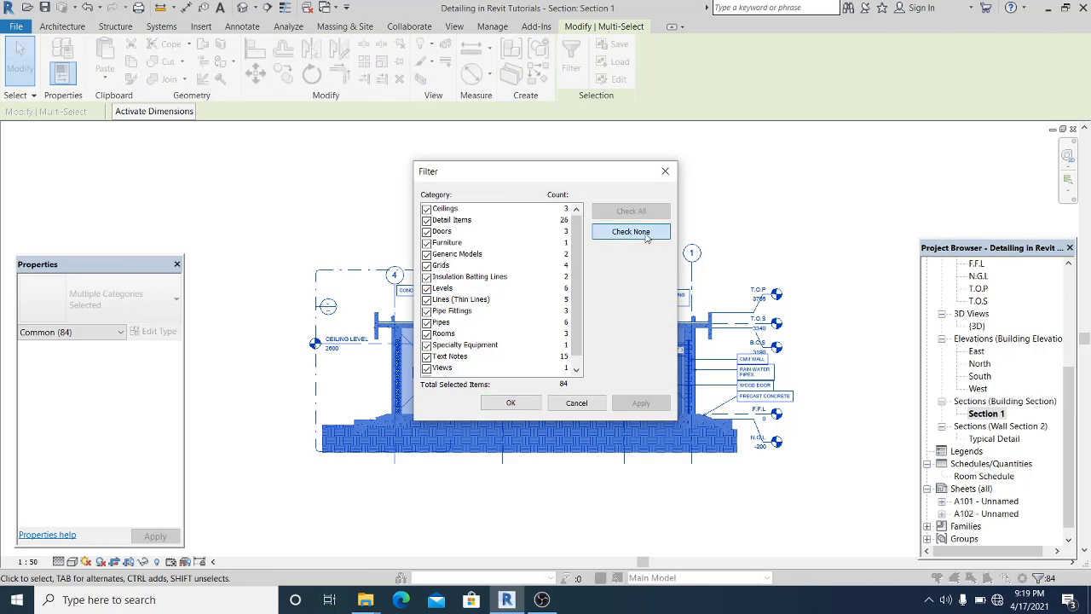
{"action": "left_click", "coordinate": [647, 238]}
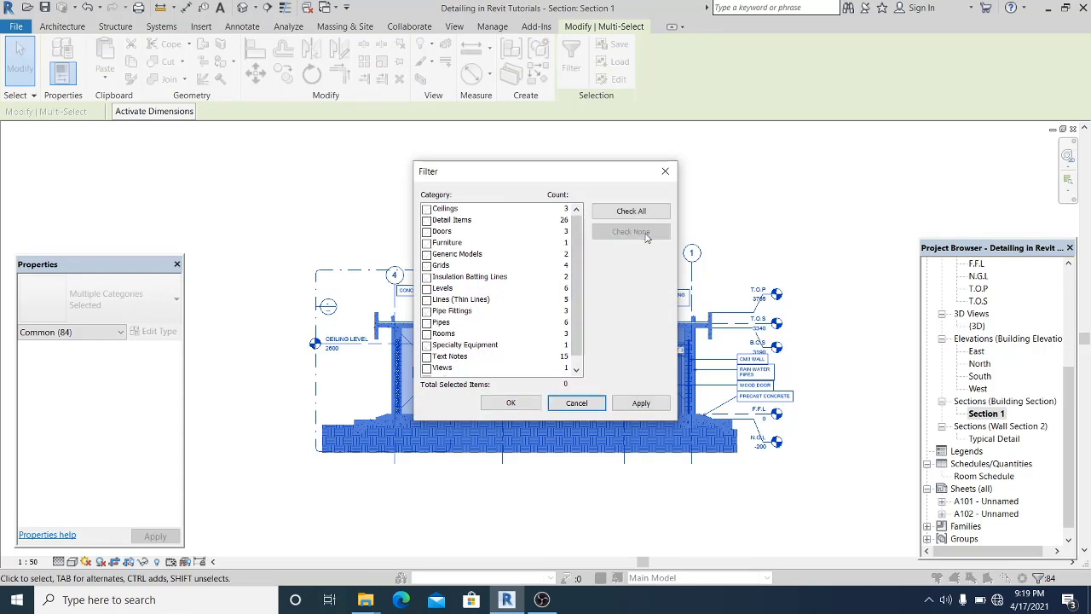
{"action": "left_click", "coordinate": [426, 221]}
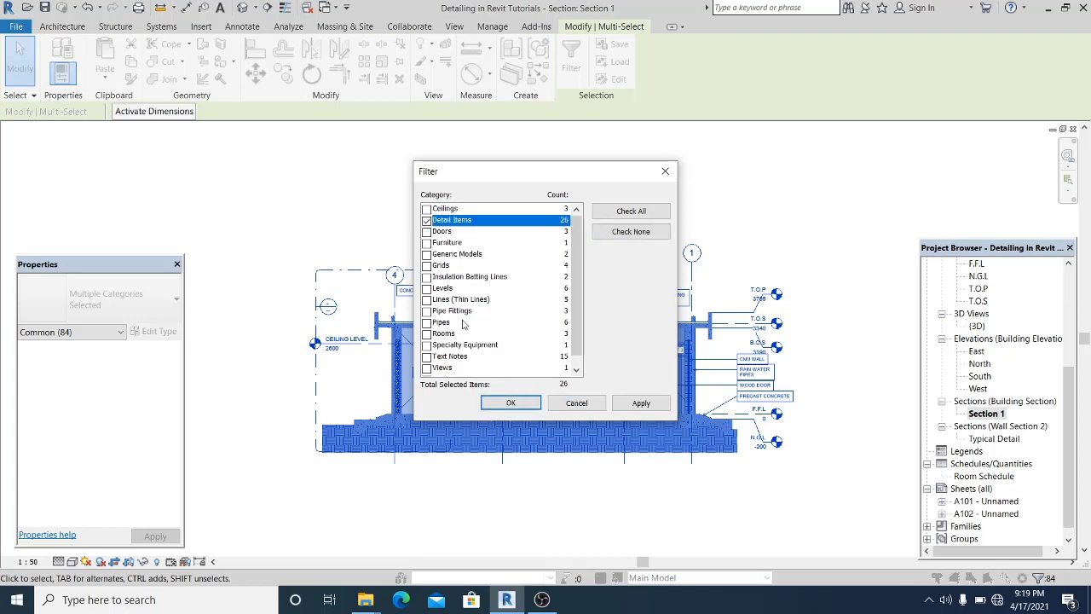
{"action": "left_click", "coordinate": [427, 277]}
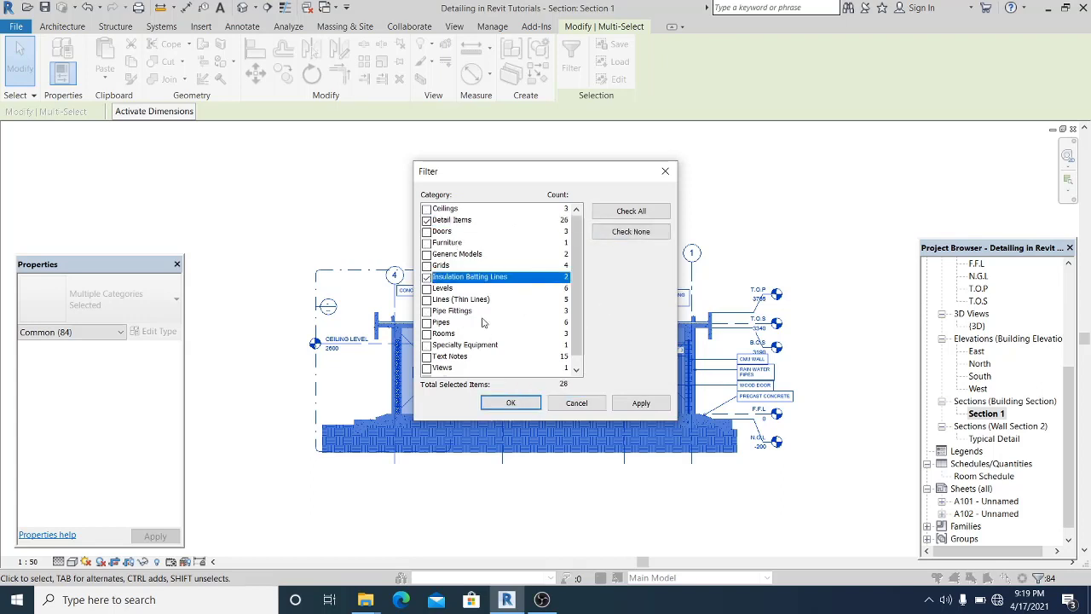
{"action": "left_click", "coordinate": [427, 300]}
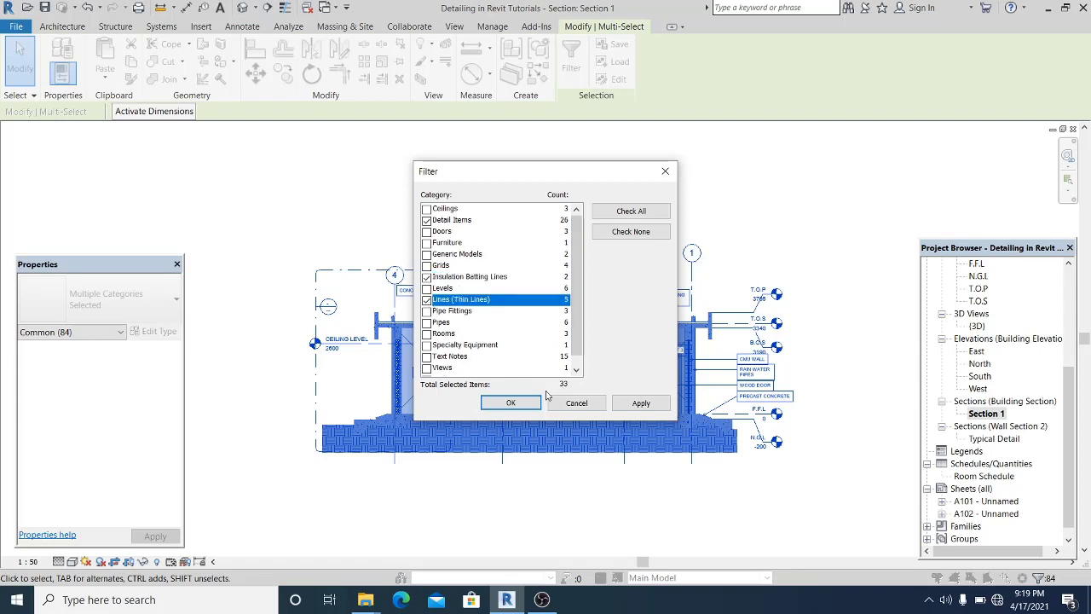
{"action": "left_click", "coordinate": [639, 403]}
{"action": "left_click", "coordinate": [511, 403]}
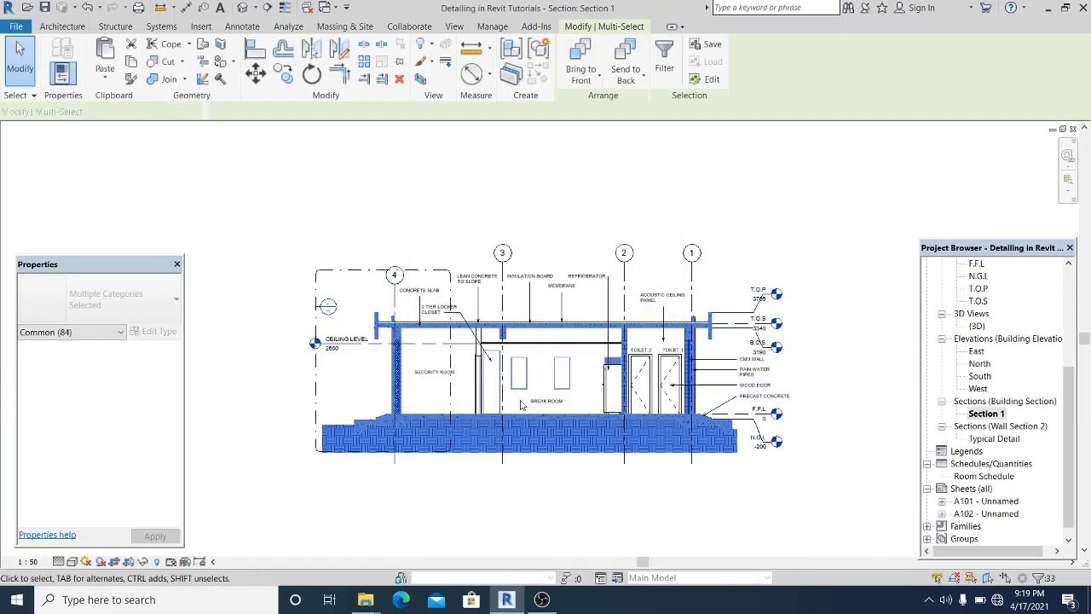
Step: Copy the filtered detail elements from Section 1 and paste them over the wall section in the Typical Detail view
{"action": "middle_click_drag", "start_coordinate": [638, 214], "coordinate": [641, 208]}
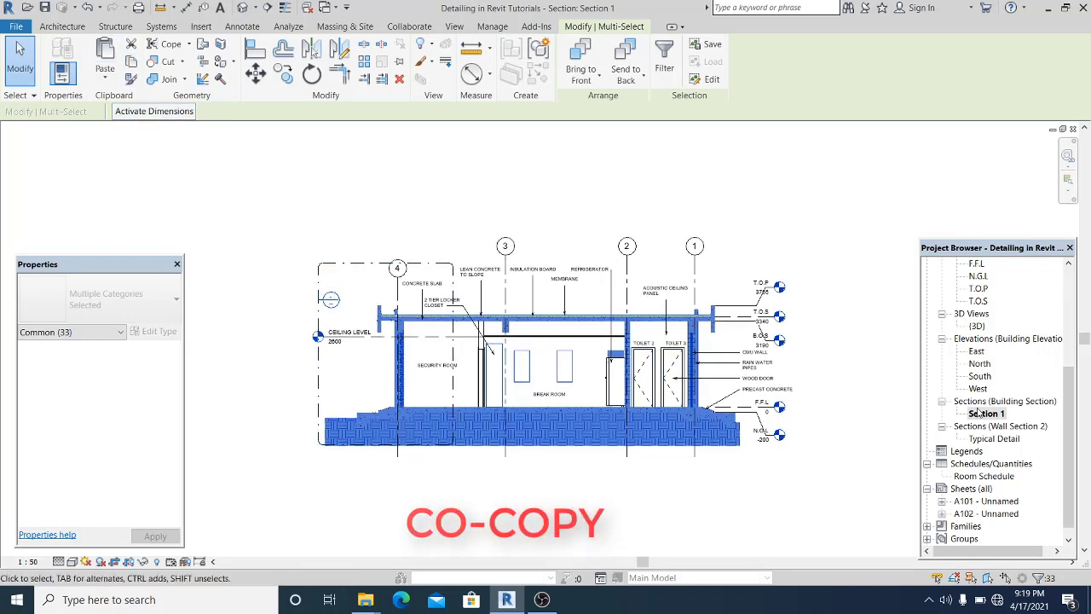
{"action": "double_click", "coordinate": [994, 438]}
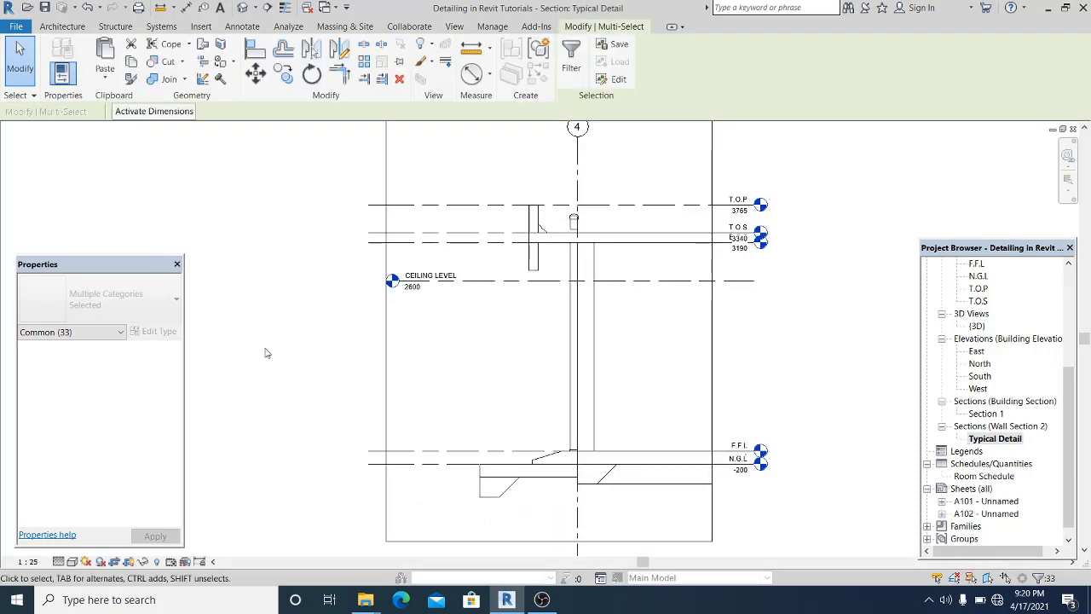
{"action": "scroll", "coordinate": [266, 353], "scroll_direction": "down", "scroll_amount": 1}
{"action": "left_click", "coordinate": [106, 77]}
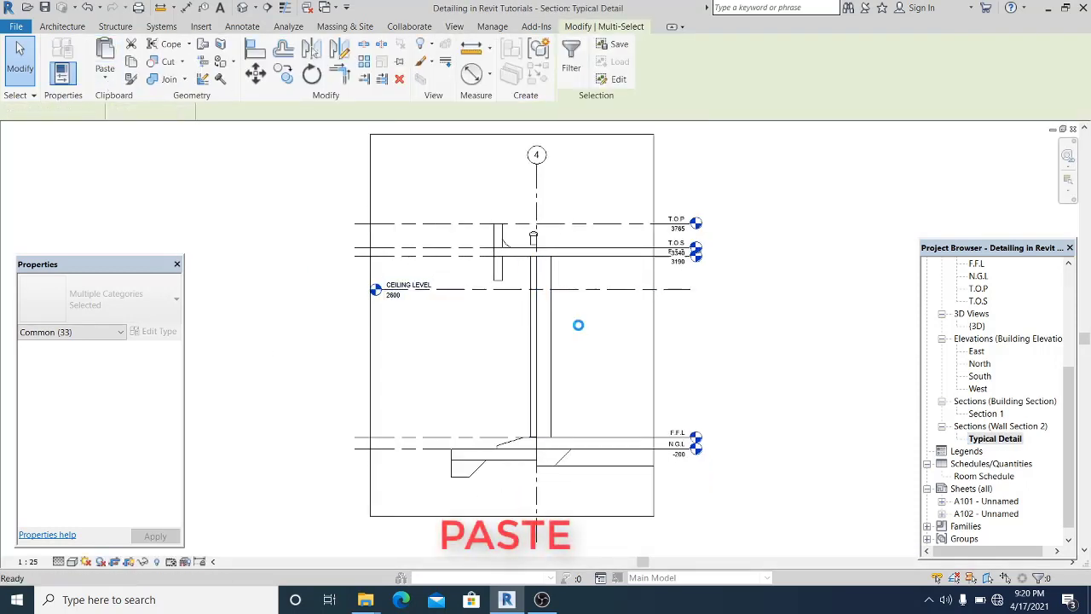
{"action": "scroll", "coordinate": [578, 324], "scroll_direction": "down", "scroll_amount": 2}
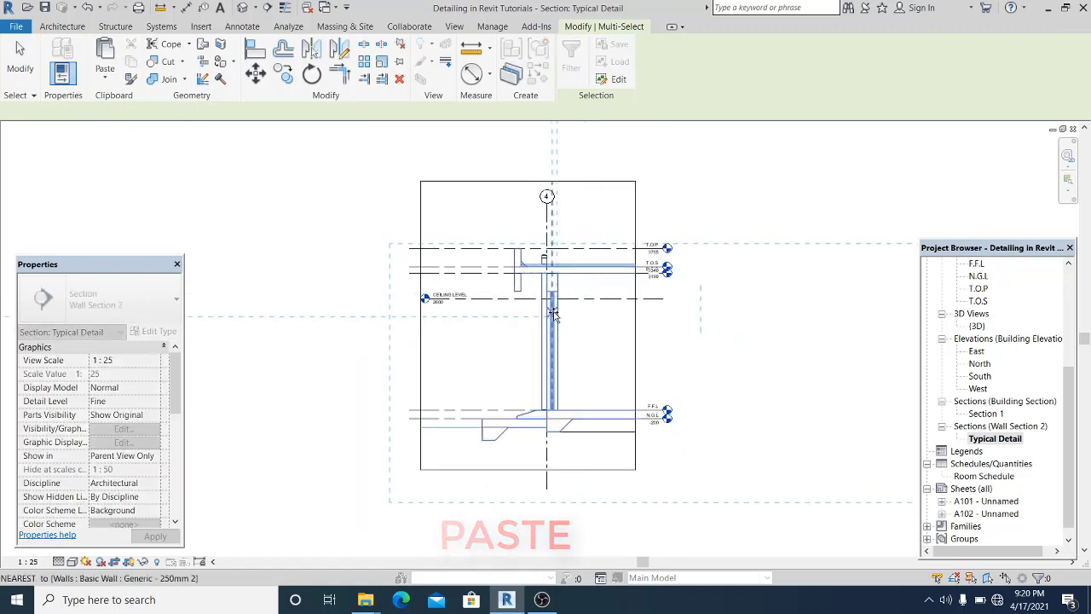
{"action": "scroll", "coordinate": [553, 312], "scroll_direction": "down", "scroll_amount": 2}
{"action": "middle_click_drag", "start_coordinate": [577, 315], "coordinate": [441, 293]}
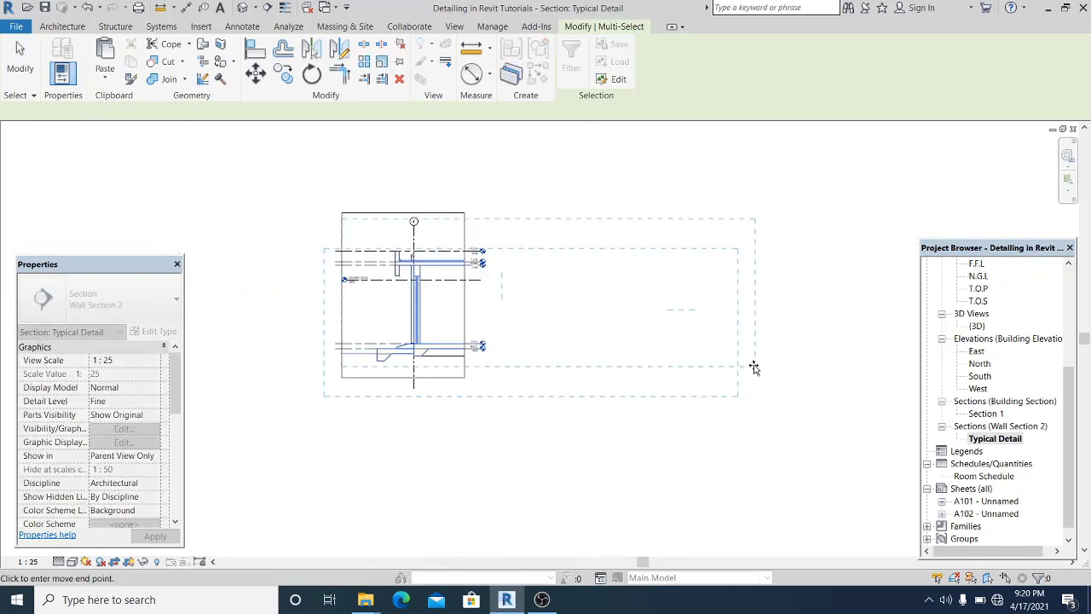
{"action": "scroll", "coordinate": [748, 395], "scroll_direction": "up", "scroll_amount": 4}
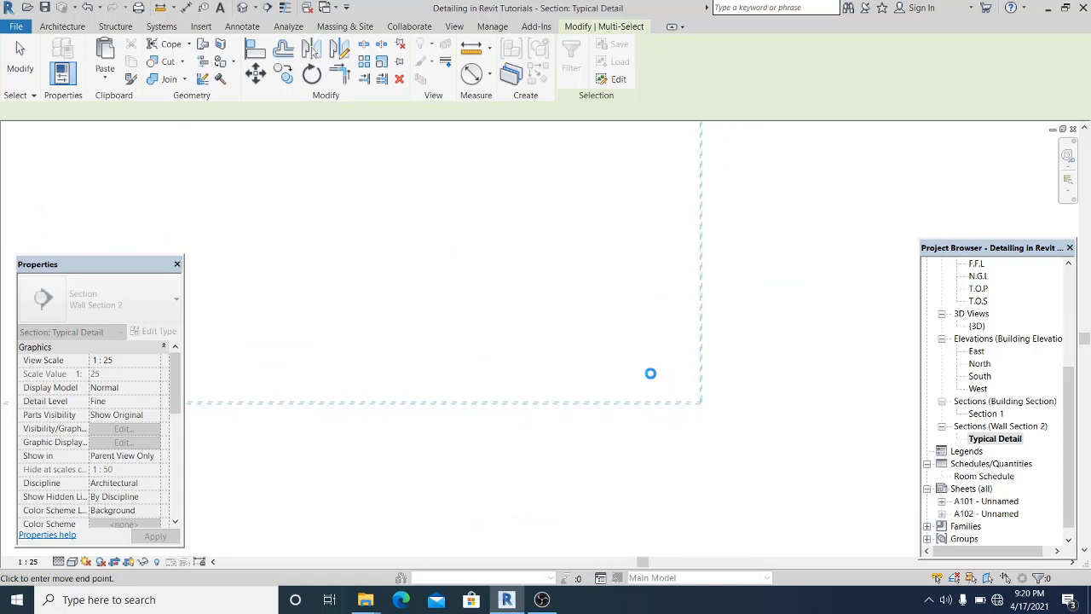
{"action": "left_click", "coordinate": [651, 374]}
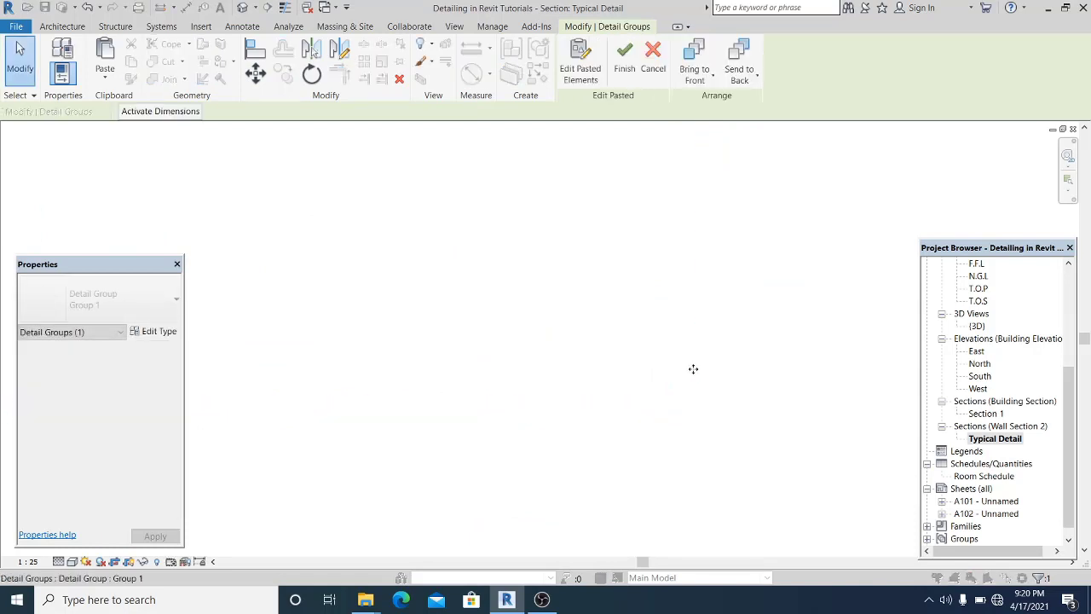
Step: Nudge the pasted detail elements left and down until they align with the roof slab and wall outlines, and finish the paste
{"action": "scroll", "coordinate": [594, 375], "scroll_direction": "up", "scroll_amount": 6}
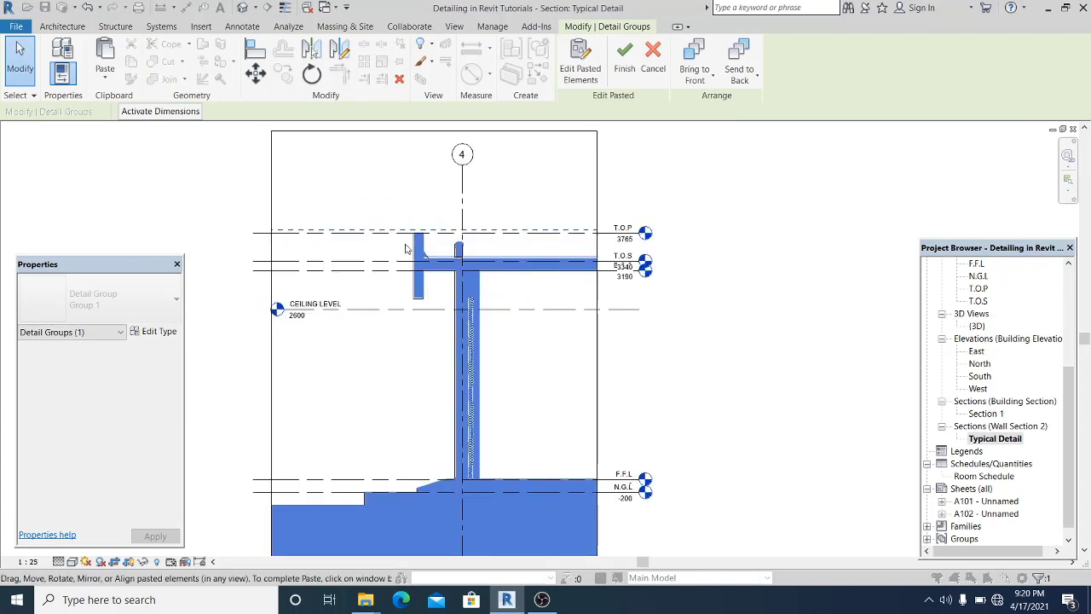
{"action": "scroll", "coordinate": [569, 264], "scroll_direction": "up", "scroll_amount": 5}
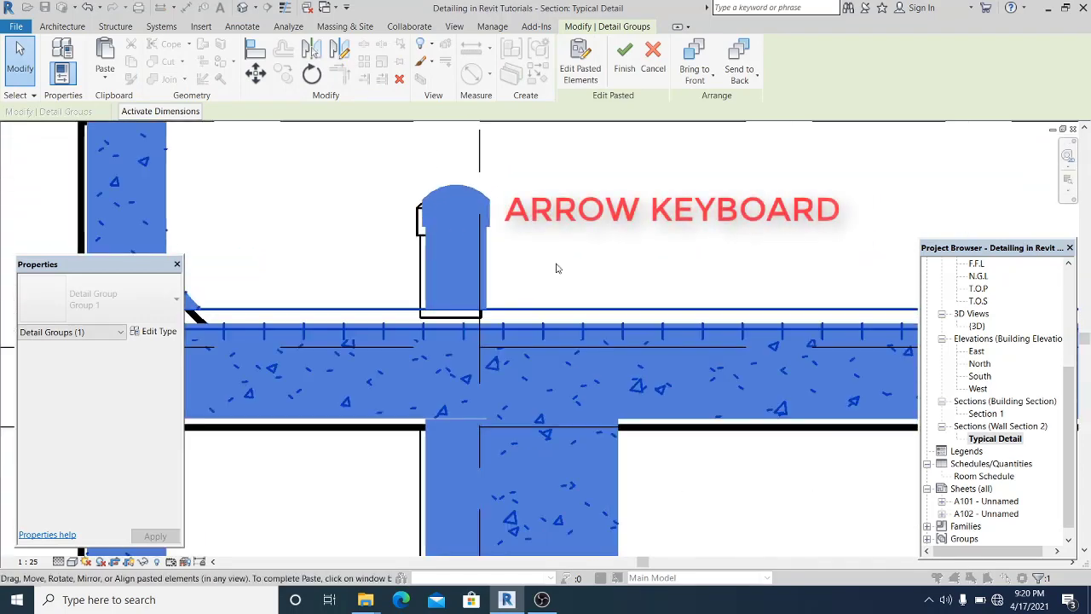
{"action": "key", "text": "Left"}
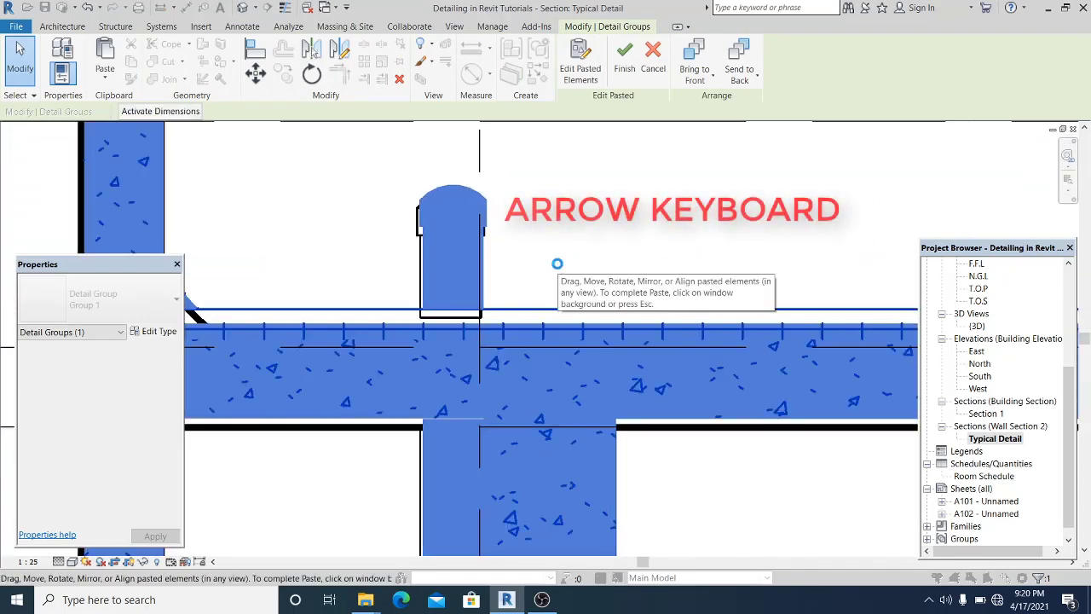
{"action": "key", "text": "Left"}
{"action": "key", "text": "Down"}
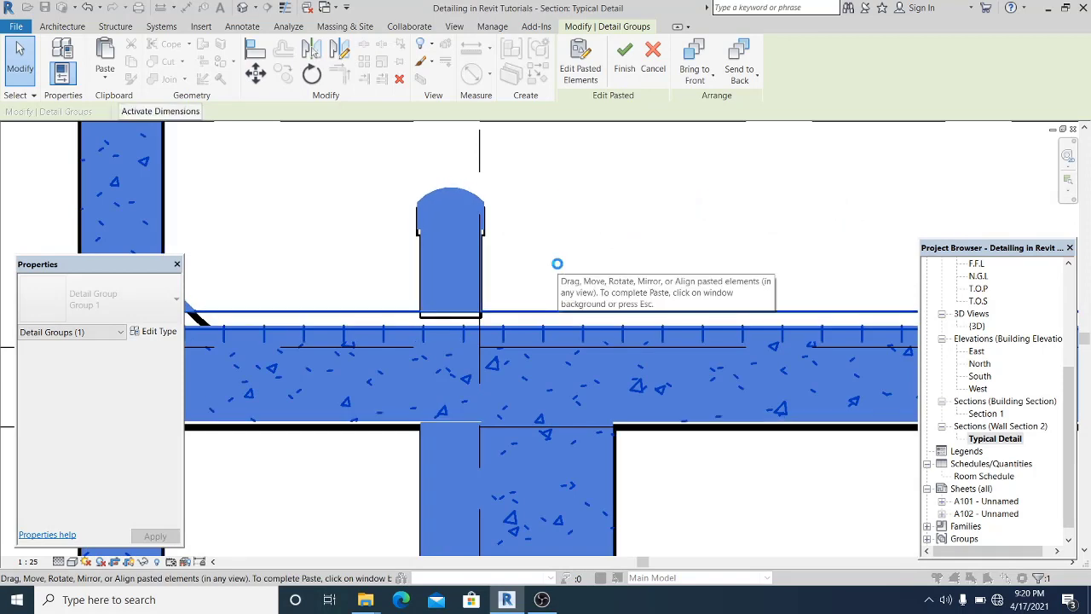
{"action": "key", "text": "Down"}
{"action": "key", "text": "Down"}
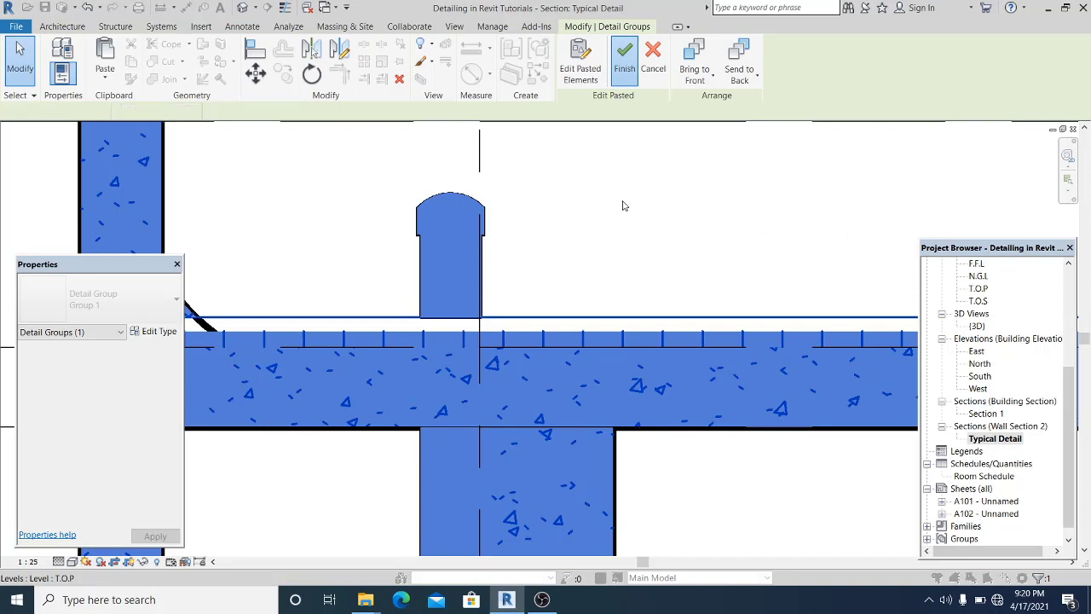
Step: Examine the pasted hatching and insulation in Typical Detail at the footing, cavity wall, roof slab and parapet
{"action": "scroll", "coordinate": [610, 220], "scroll_direction": "down", "scroll_amount": 3}
{"action": "scroll", "coordinate": [610, 220], "scroll_direction": "down", "scroll_amount": 4}
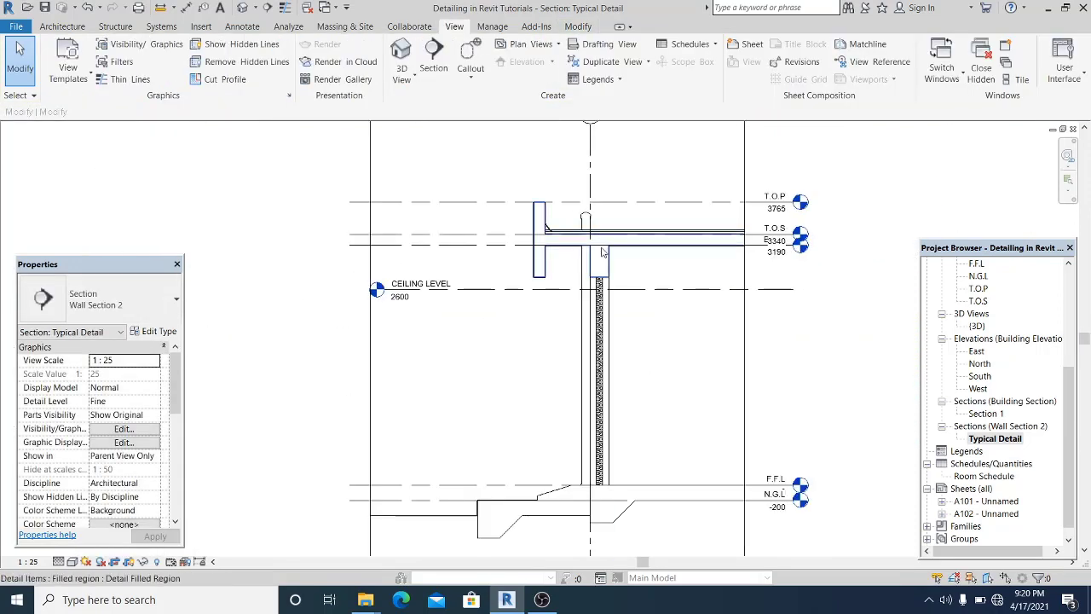
{"action": "middle_click_drag", "start_coordinate": [604, 251], "coordinate": [577, 252]}
{"action": "middle_click_drag", "start_coordinate": [828, 395], "coordinate": [790, 301]}
{"action": "scroll", "coordinate": [343, 458], "scroll_direction": "up", "scroll_amount": 1}
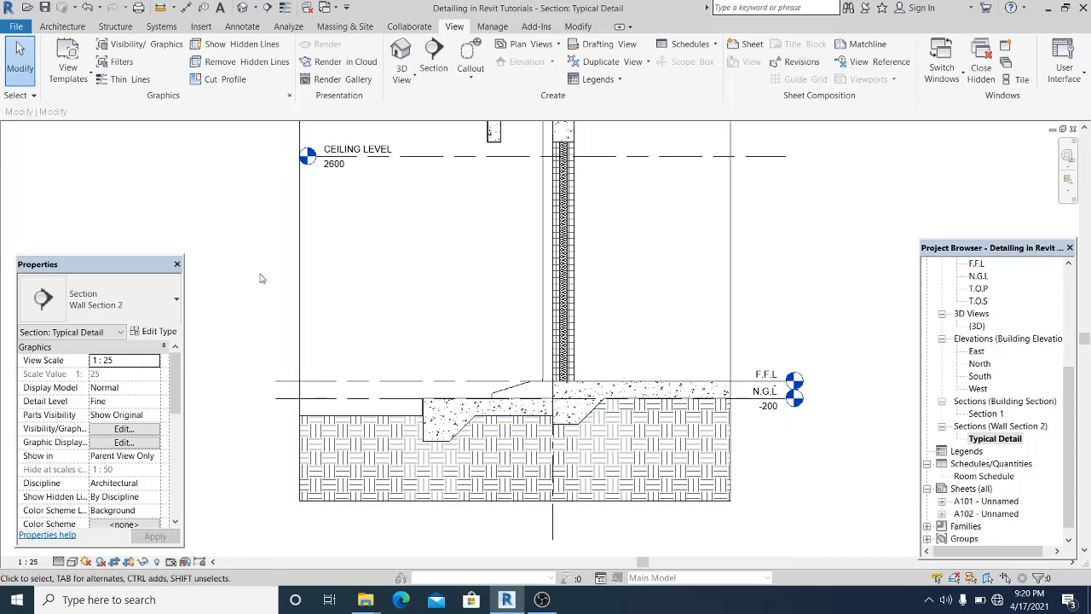
{"action": "scroll", "coordinate": [318, 347], "scroll_direction": "up", "scroll_amount": 2}
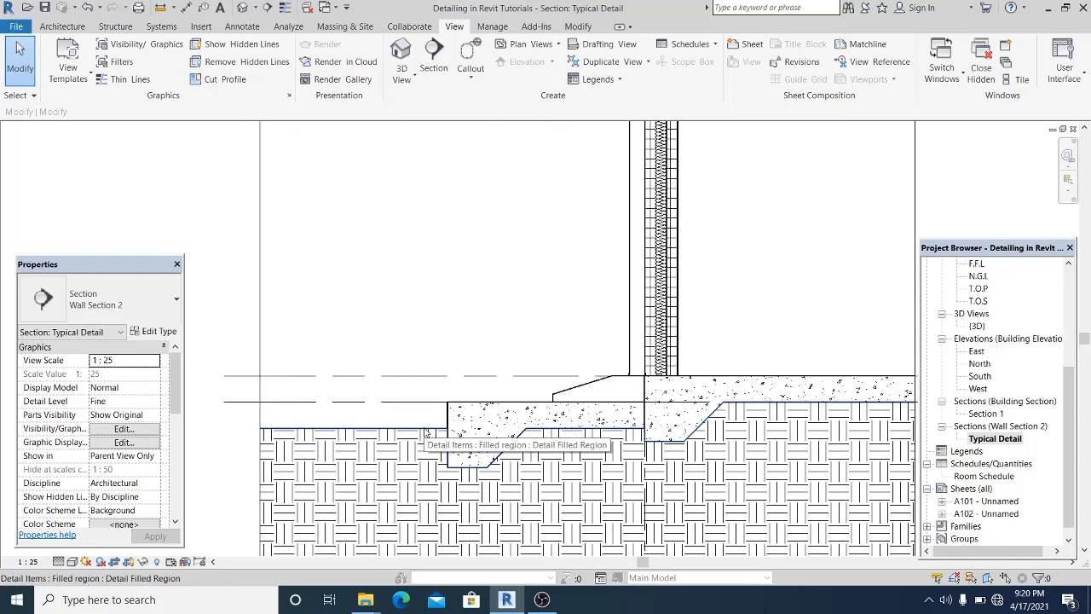
{"action": "scroll", "coordinate": [424, 433], "scroll_direction": "down", "scroll_amount": 5}
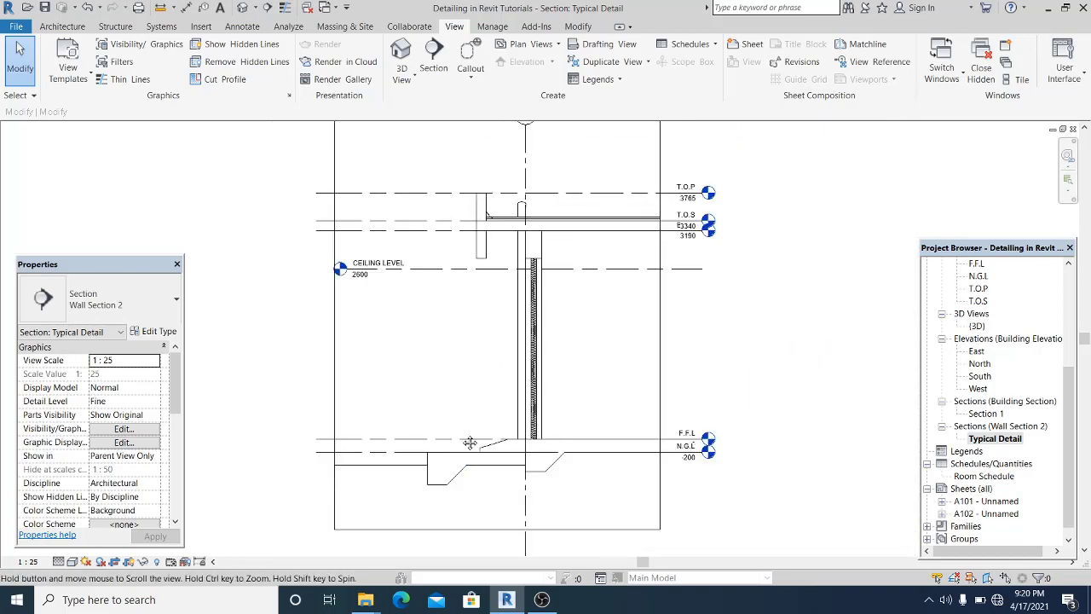
{"action": "scroll", "coordinate": [475, 268], "scroll_direction": "up", "scroll_amount": 5}
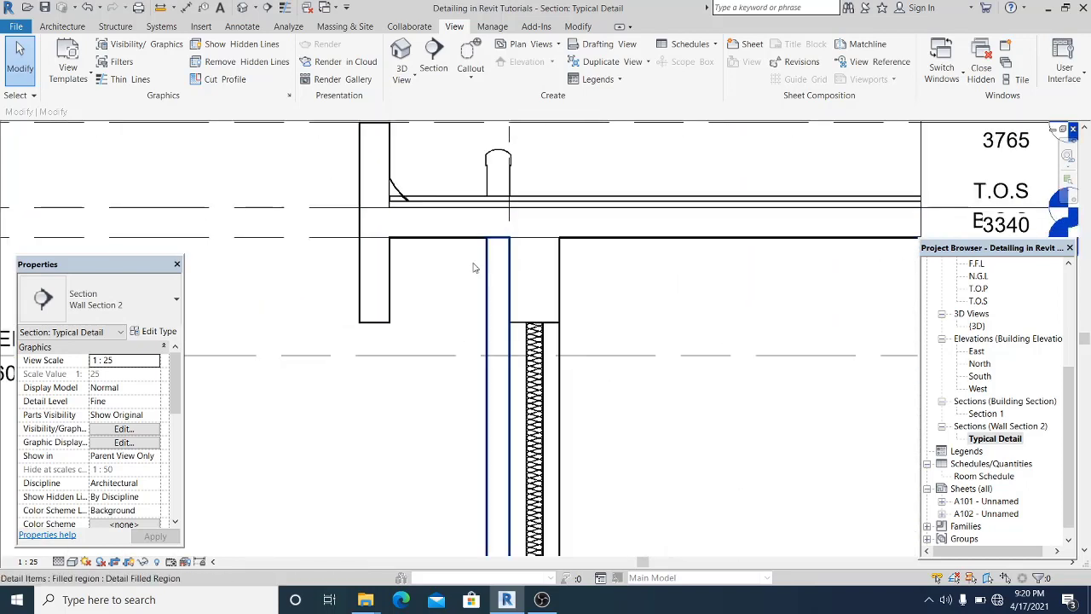
{"action": "scroll", "coordinate": [460, 273], "scroll_direction": "down", "scroll_amount": 2}
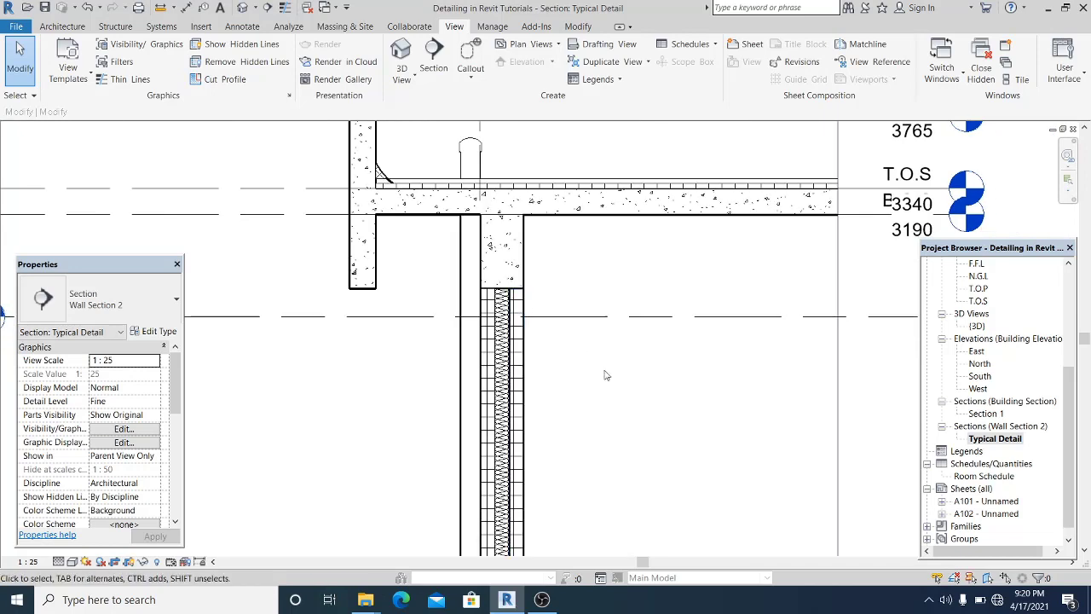
{"action": "scroll", "coordinate": [605, 375], "scroll_direction": "down", "scroll_amount": 3}
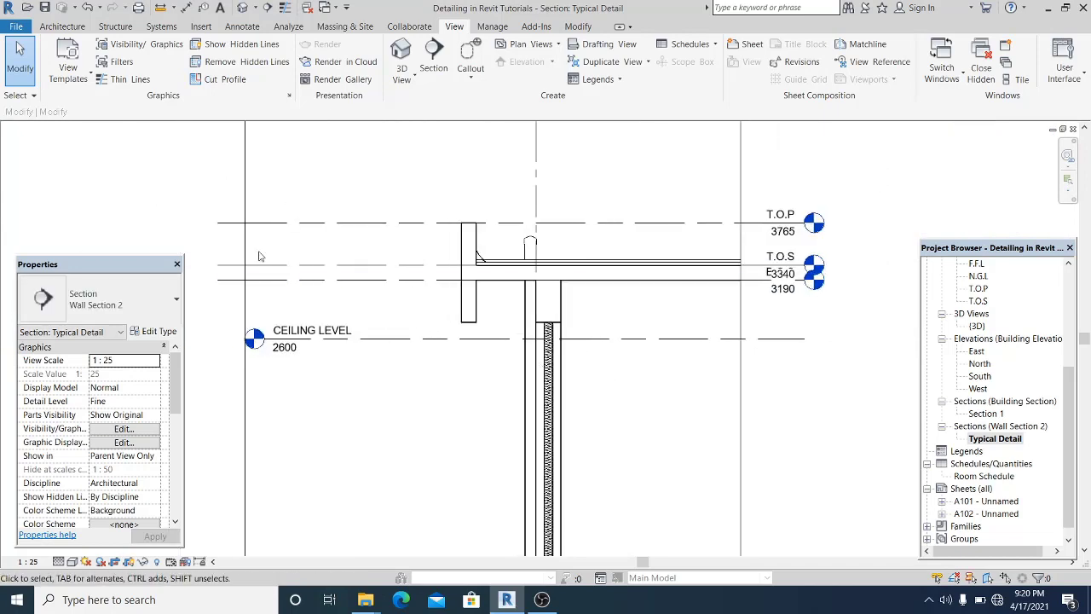
{"action": "scroll", "coordinate": [572, 341], "scroll_direction": "up", "scroll_amount": 2}
{"action": "scroll", "coordinate": [594, 341], "scroll_direction": "down", "scroll_amount": 1}
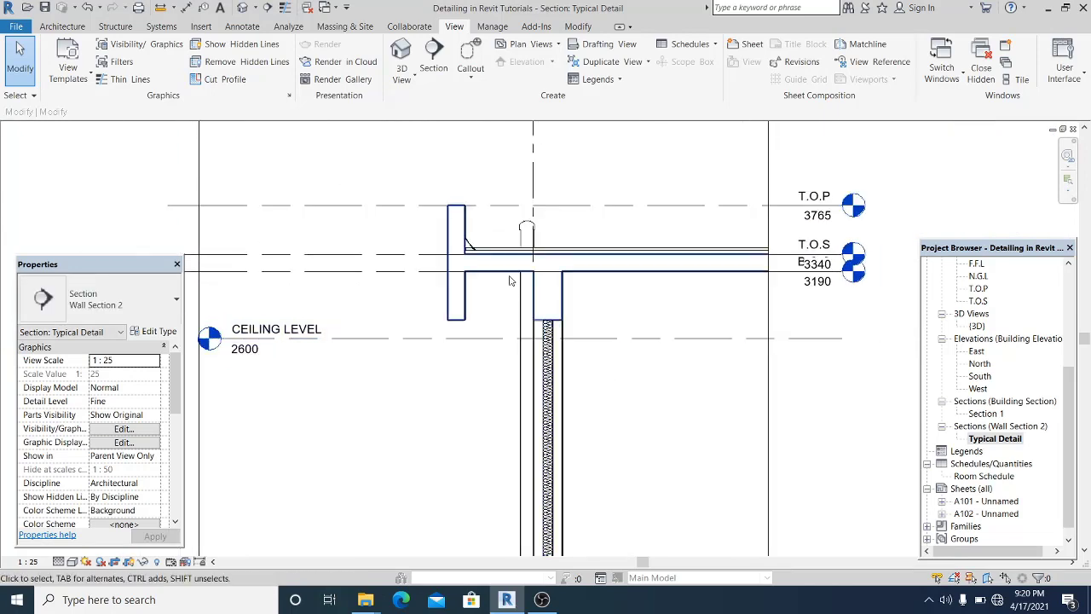
{"action": "scroll", "coordinate": [620, 293], "scroll_direction": "up", "scroll_amount": 2}
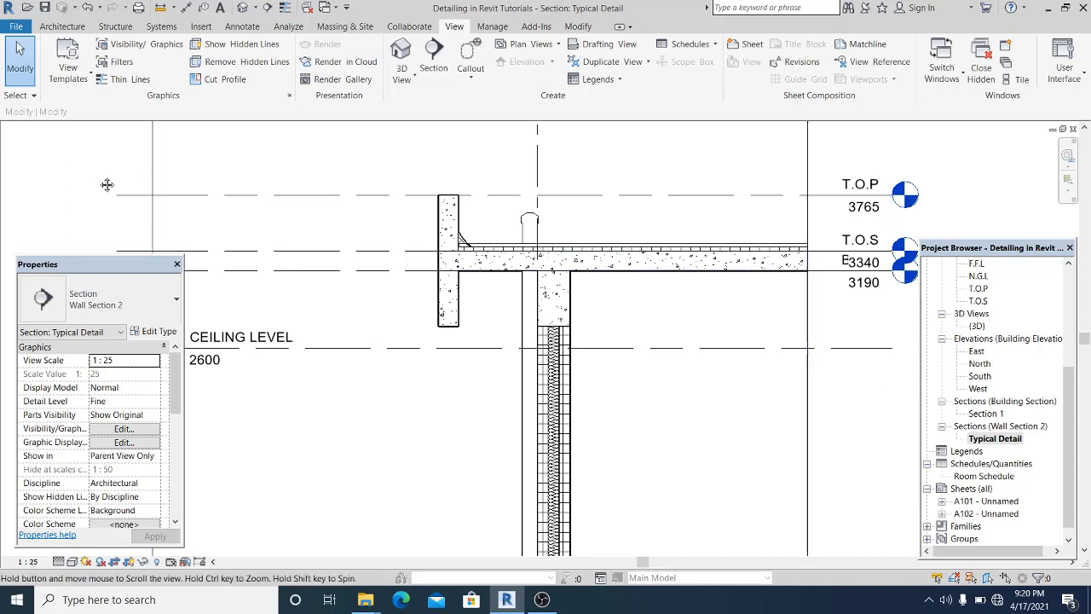
{"action": "middle_click_drag", "start_coordinate": [386, 360], "coordinate": [502, 369]}
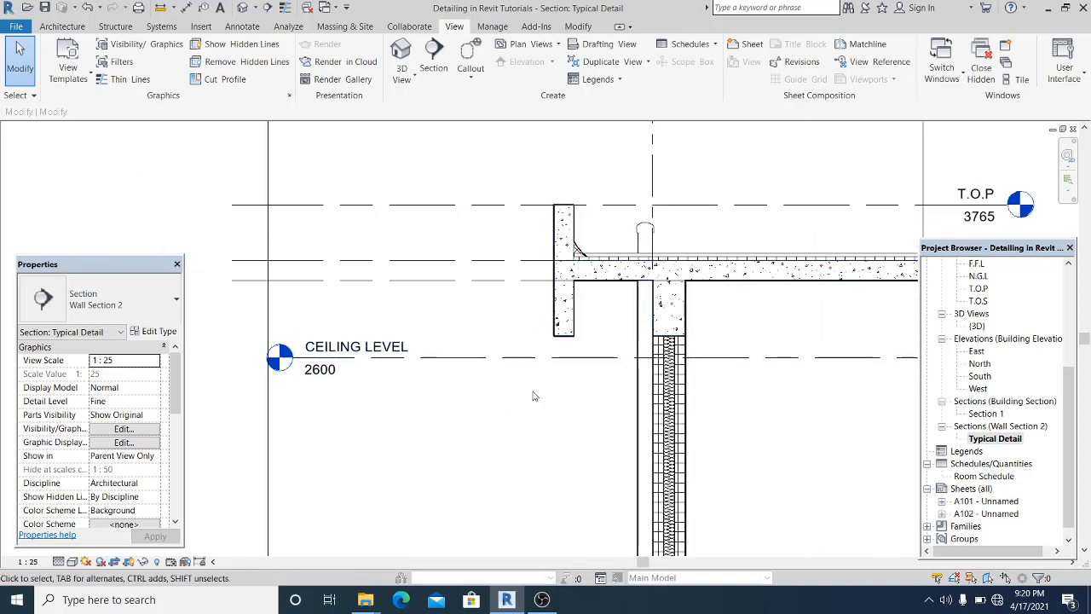
Step: Edit the boundary of the BEAM 3 filled region at the roof slab and parapet, using Medium Lines, and finish the sketch
{"action": "left_click", "coordinate": [573, 312]}
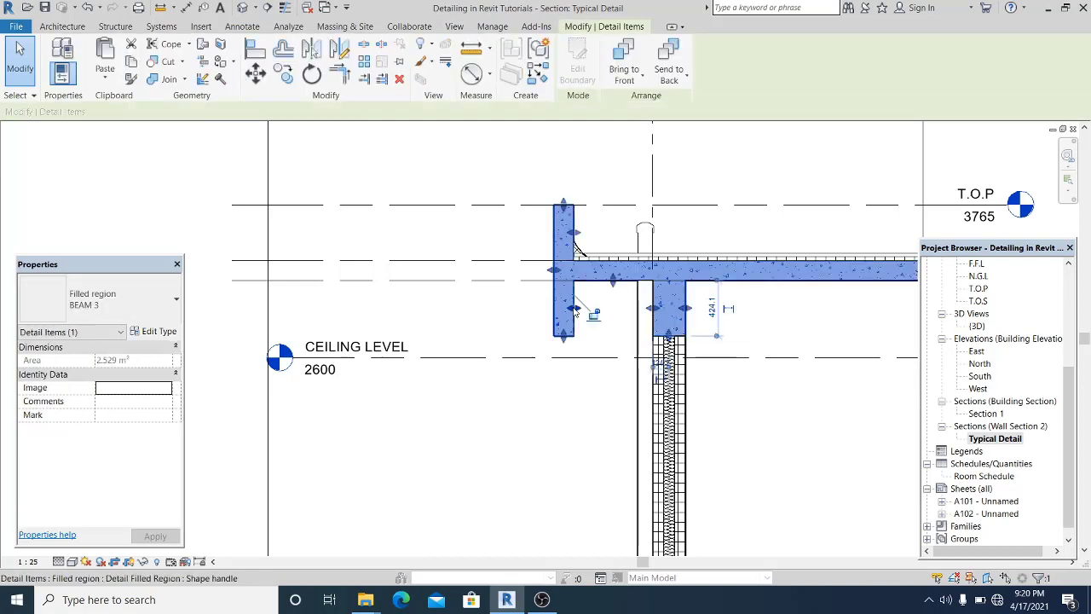
{"action": "double_click", "coordinate": [573, 324]}
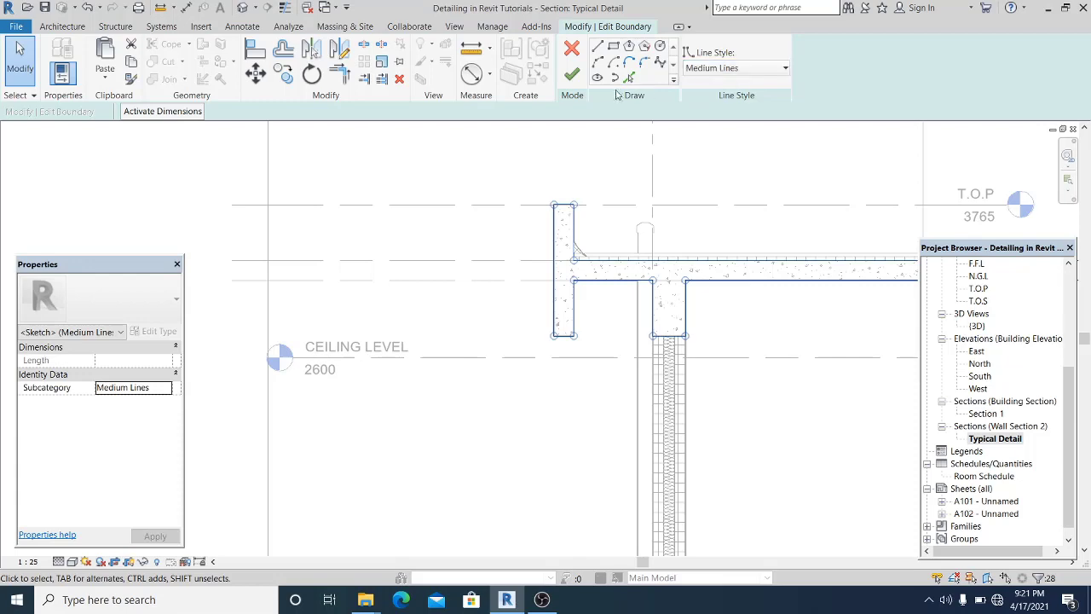
{"action": "left_click", "coordinate": [571, 75]}
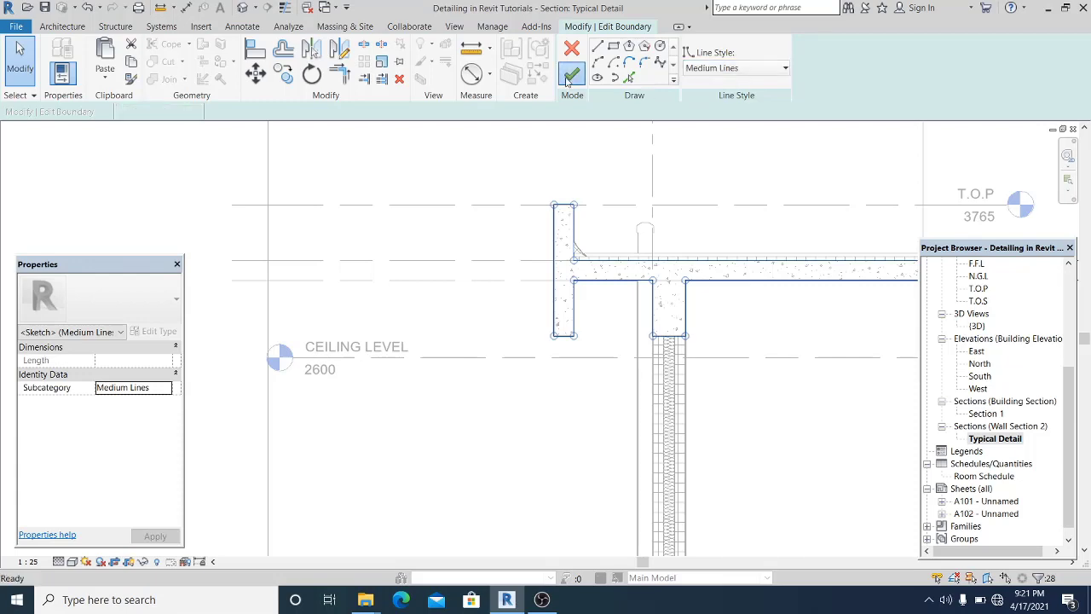
{"action": "left_click", "coordinate": [486, 219]}
{"action": "scroll", "coordinate": [487, 220], "scroll_direction": "up", "scroll_amount": 5}
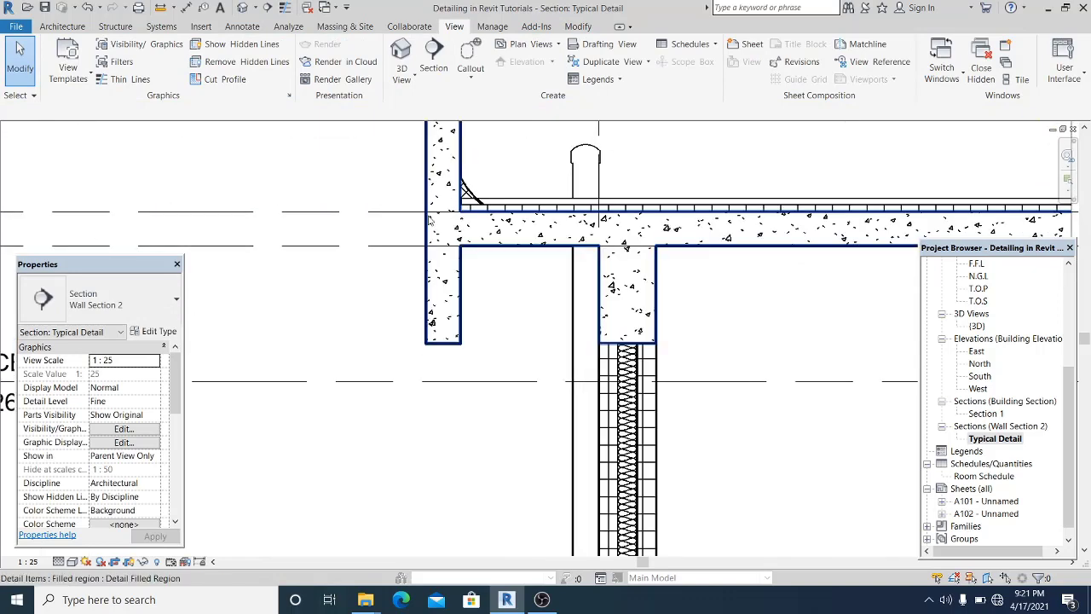
{"action": "scroll", "coordinate": [422, 223], "scroll_direction": "down", "scroll_amount": 2}
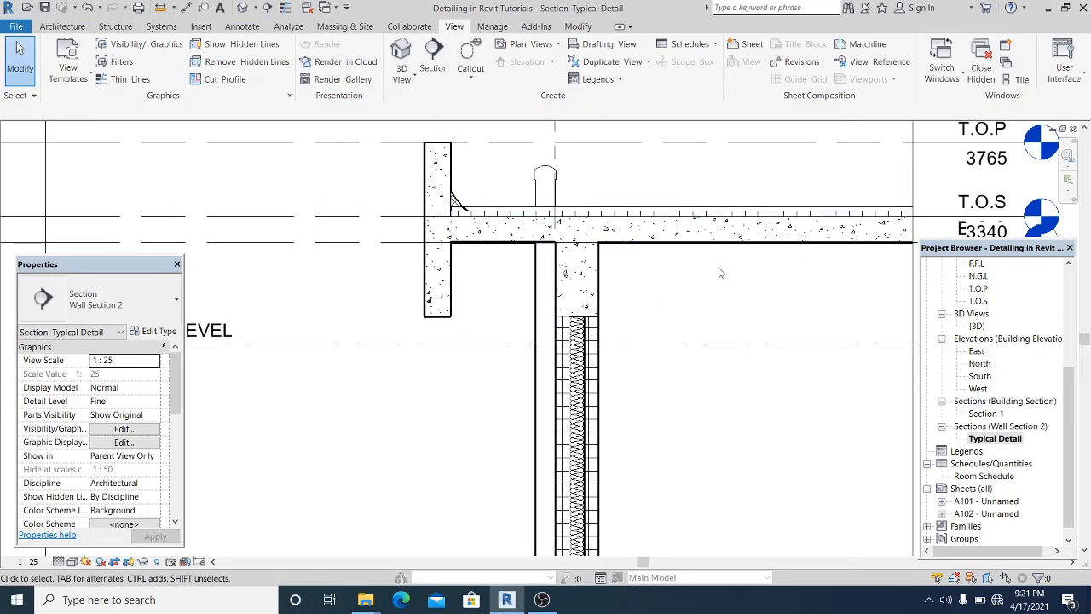
Step: Examine the edited roof slab, parapet, cavity wall and footing hatching in the Typical Detail section
{"action": "mouse_move", "coordinate": [722, 305]}
{"action": "middle_mouse_down"}
{"action": "mouse_move", "coordinate": [637, 282]}
{"action": "mouse_move", "coordinate": [645, 294]}
{"action": "middle_mouse_up"}
{"action": "scroll", "coordinate": [638, 283], "scroll_direction": "down", "scroll_amount": 1}
{"action": "scroll", "coordinate": [515, 248], "scroll_direction": "up", "scroll_amount": 3}
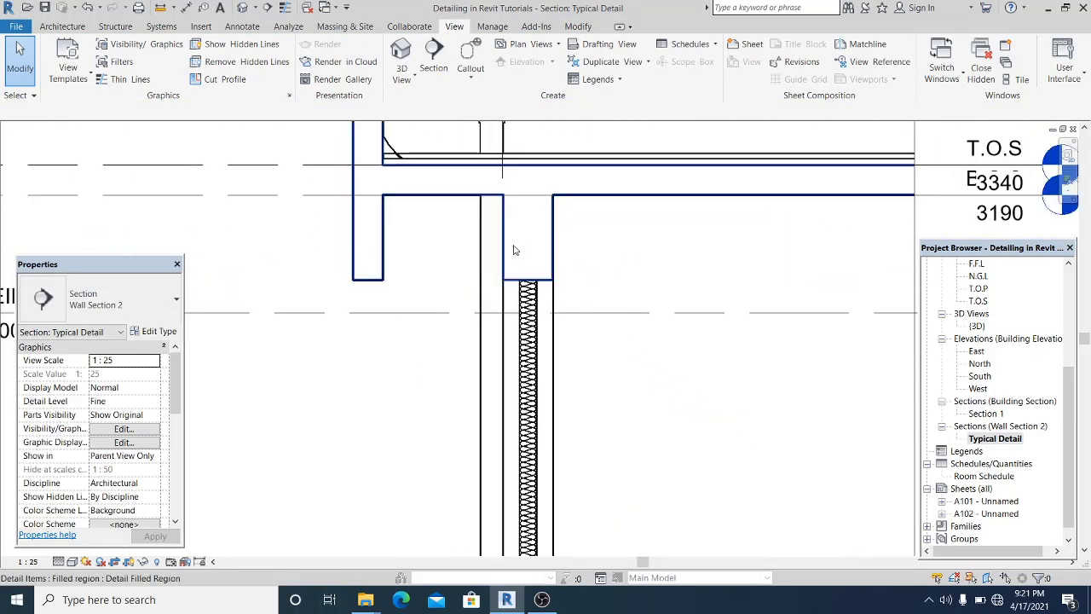
{"action": "middle_click_drag", "start_coordinate": [535, 271], "coordinate": [545, 322]}
{"action": "scroll", "coordinate": [595, 313], "scroll_direction": "down", "scroll_amount": 1}
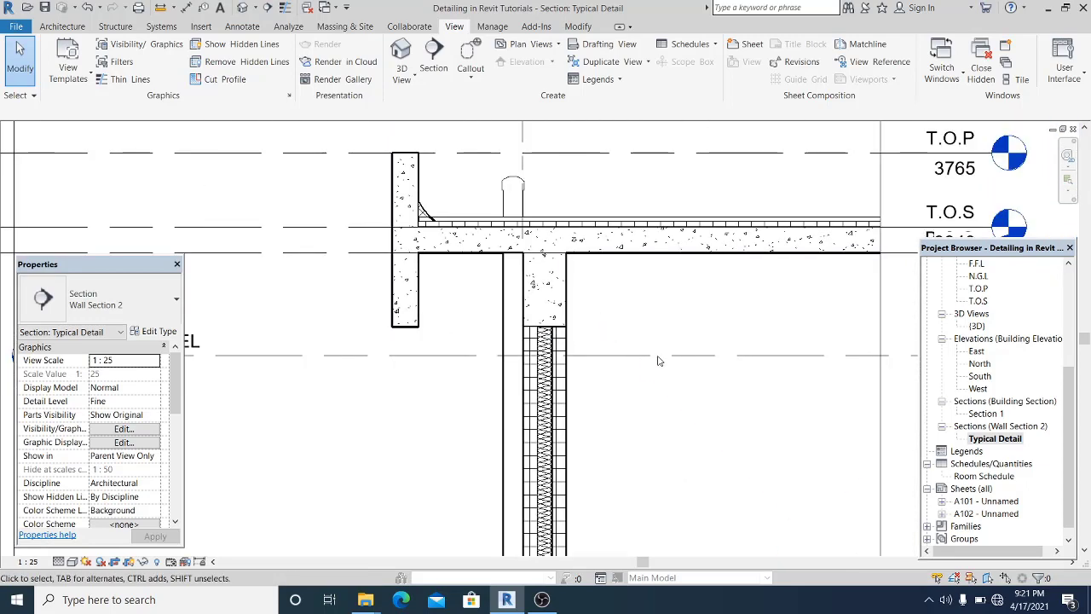
{"action": "scroll", "coordinate": [657, 361], "scroll_direction": "down", "scroll_amount": 4}
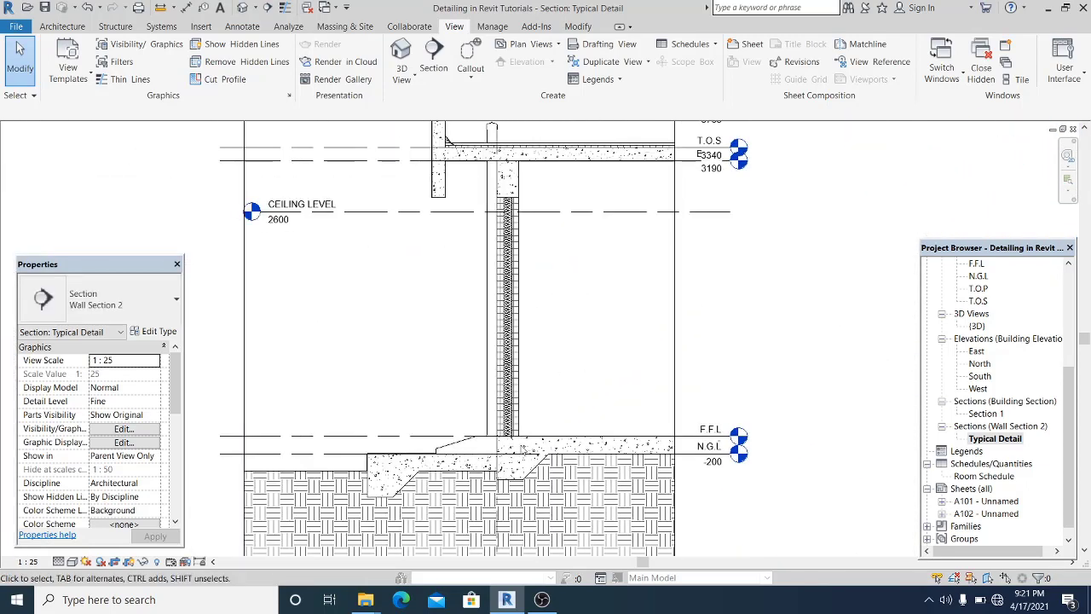
{"action": "scroll", "coordinate": [499, 490], "scroll_direction": "up", "scroll_amount": 3}
{"action": "scroll", "coordinate": [524, 481], "scroll_direction": "down", "scroll_amount": 2}
{"action": "middle_click_drag", "start_coordinate": [557, 357], "coordinate": [557, 361]}
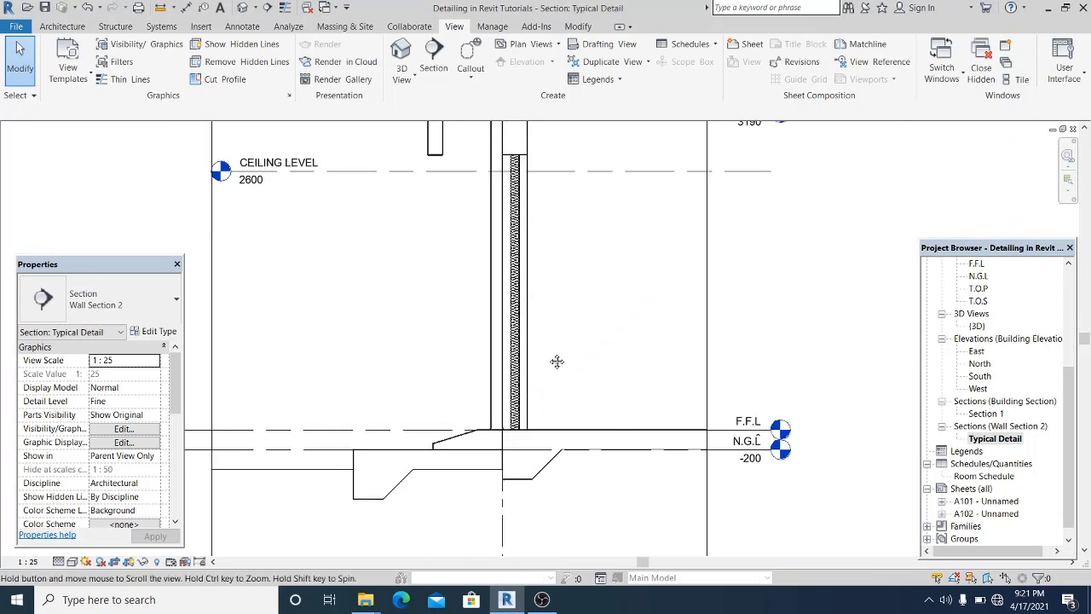
{"action": "scroll", "coordinate": [556, 362], "scroll_direction": "down", "scroll_amount": 2}
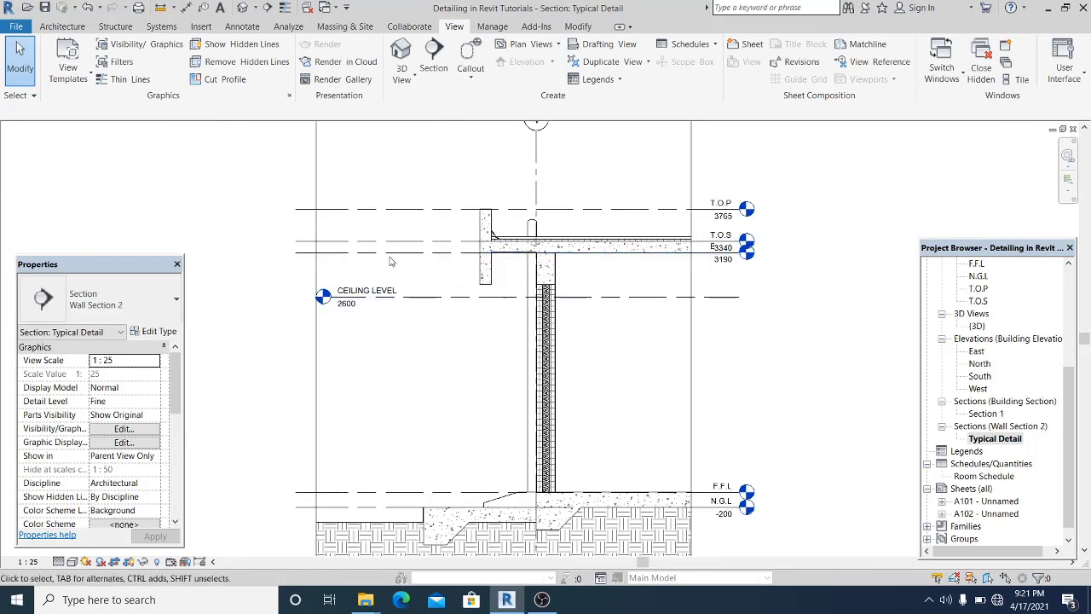
Step: Switch the T.O.P, T.O.S and B.O.S level heads from the right ends to the left ends of their level lines
{"action": "middle_click_drag", "start_coordinate": [405, 185], "coordinate": [424, 199]}
{"action": "left_click", "coordinate": [447, 223]}
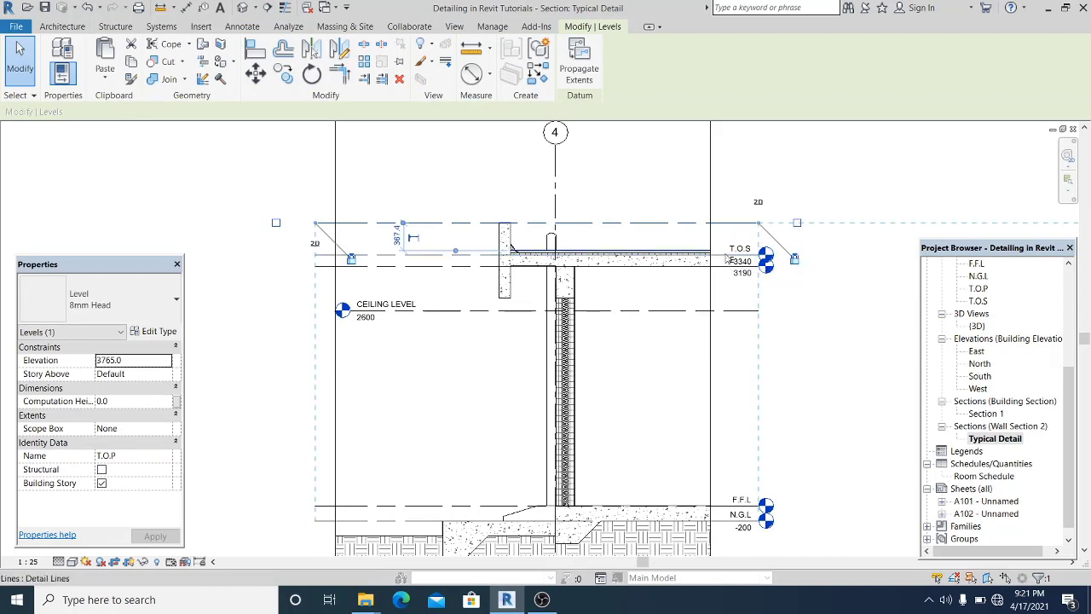
{"action": "left_click", "coordinate": [729, 254]}
{"action": "left_click", "coordinate": [383, 224]}
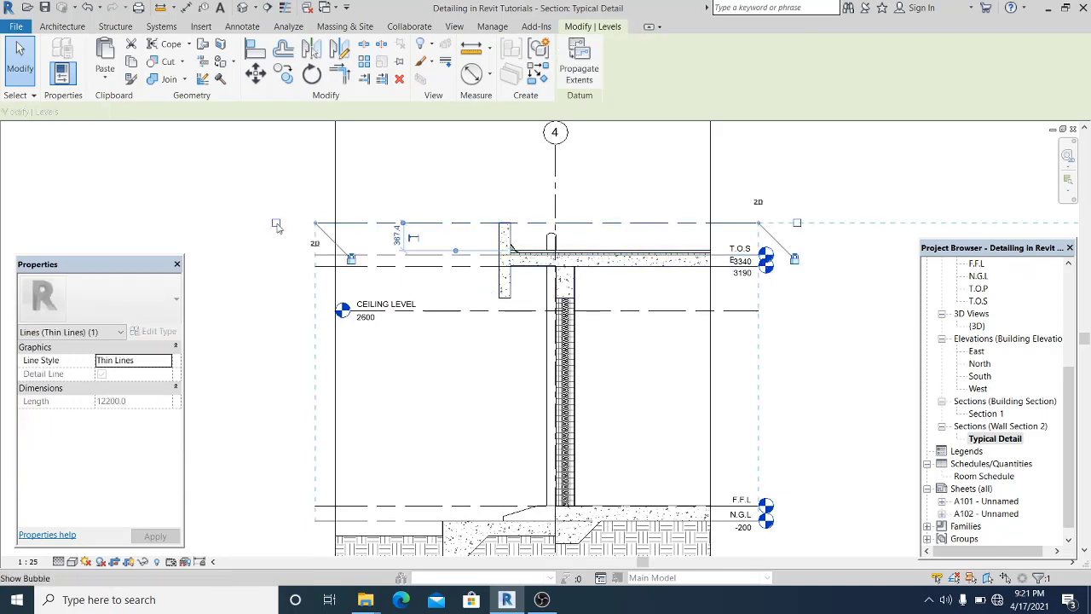
{"action": "left_click", "coordinate": [271, 281]}
{"action": "left_click", "coordinate": [801, 255]}
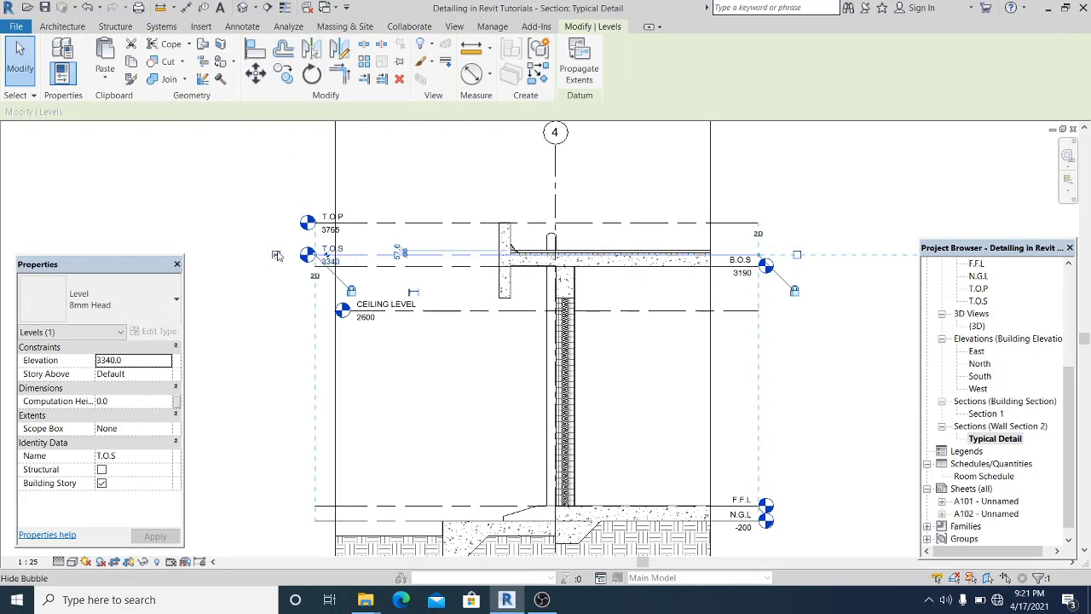
{"action": "left_click", "coordinate": [270, 315]}
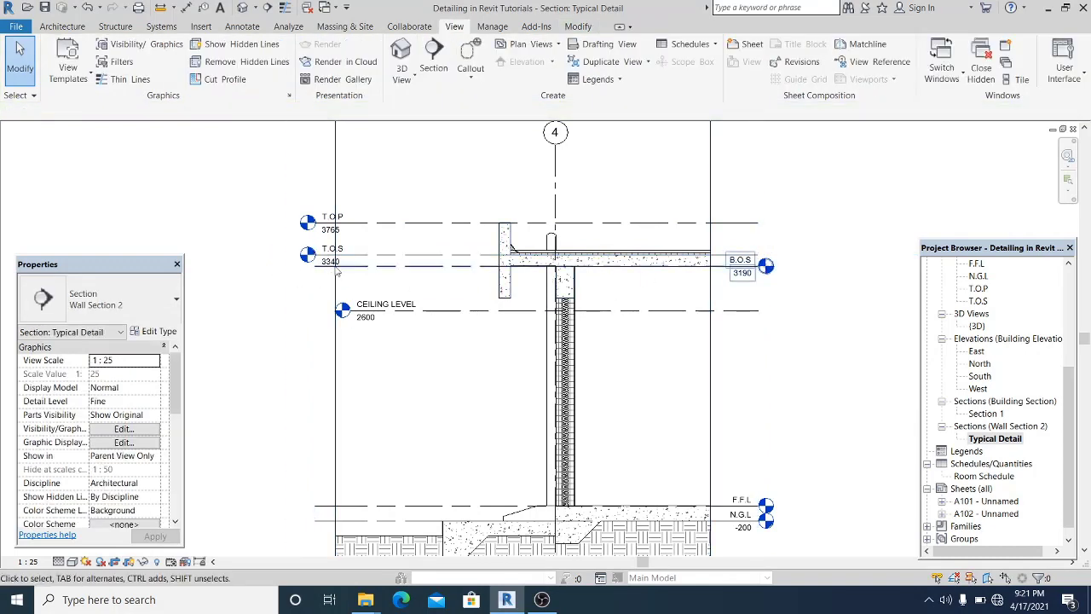
{"action": "left_click", "coordinate": [755, 269]}
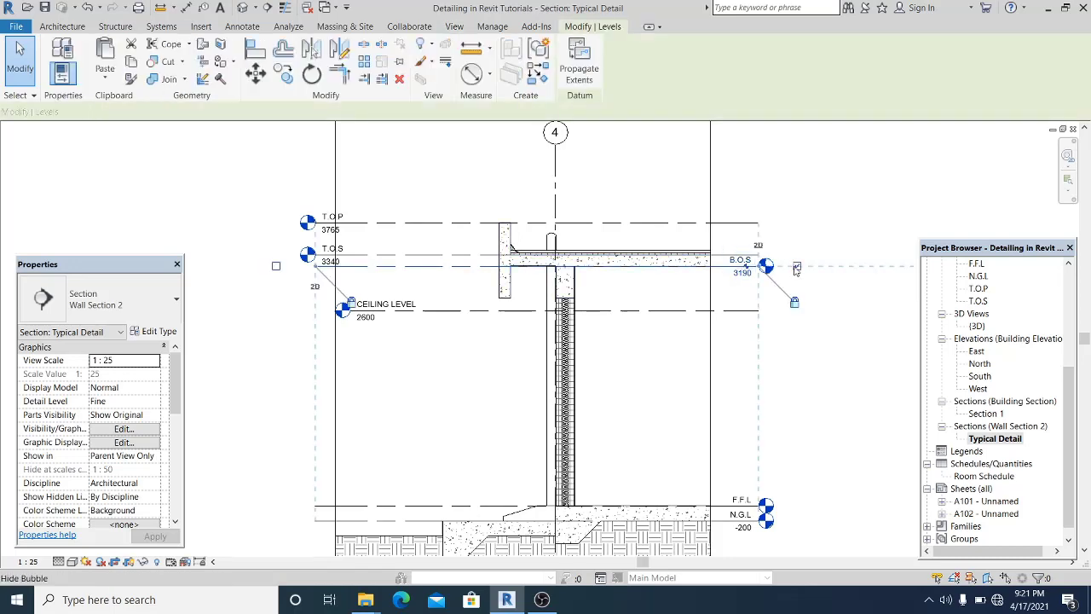
{"action": "left_click", "coordinate": [796, 267]}
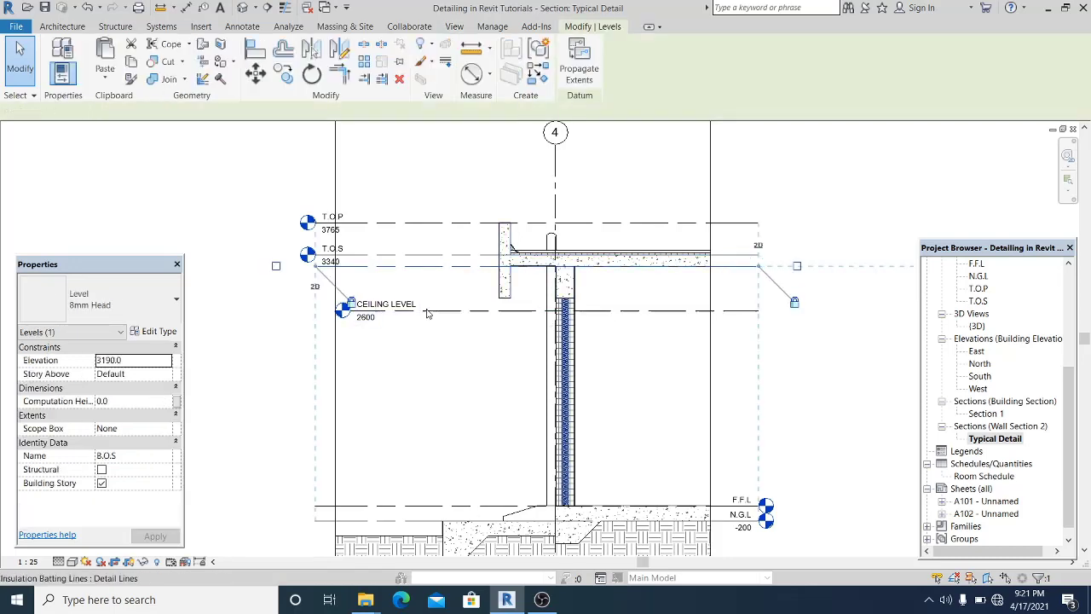
{"action": "left_click", "coordinate": [291, 302]}
Step: Switch the F.F.L and N.G.L level heads from the right ends to the left ends of their level lines
{"action": "middle_click_drag", "start_coordinate": [316, 372], "coordinate": [382, 278]}
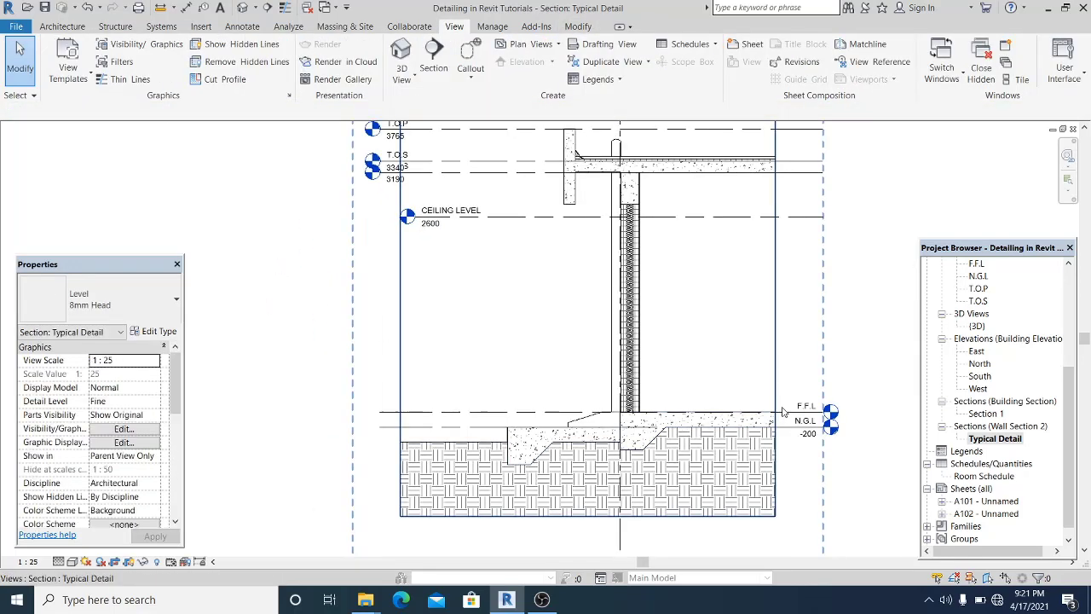
{"action": "left_click", "coordinate": [390, 417]}
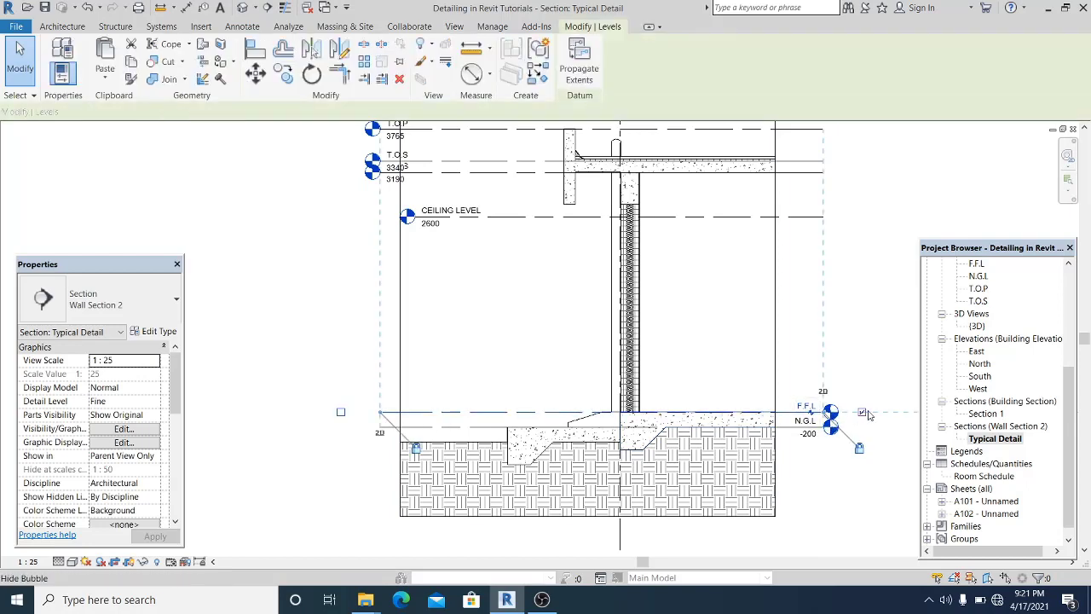
{"action": "left_click", "coordinate": [862, 413]}
{"action": "key", "text": "Escape"}
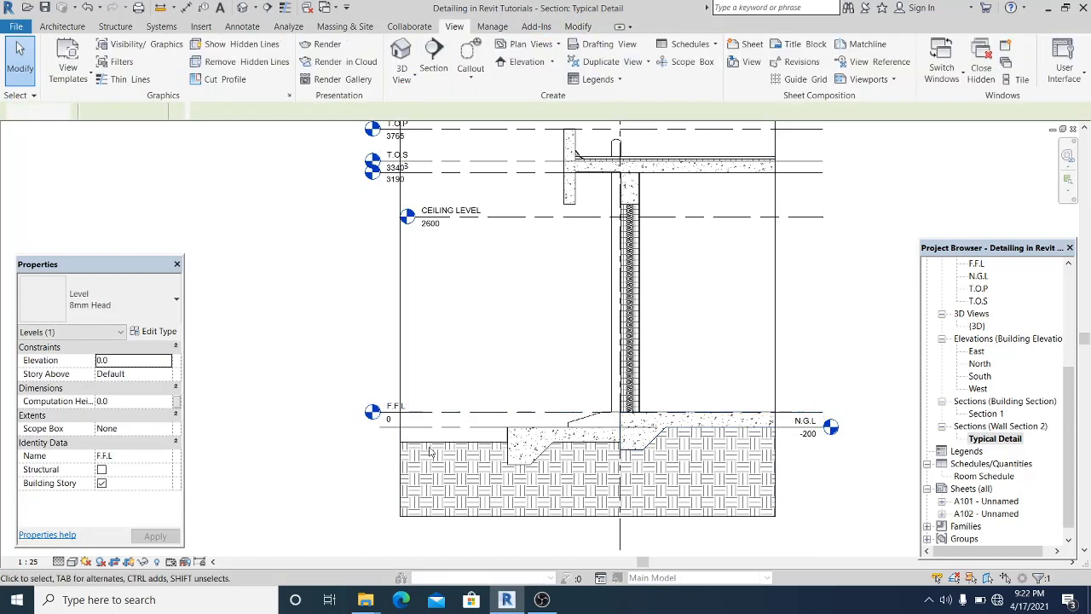
{"action": "left_click", "coordinate": [793, 442]}
{"action": "left_click", "coordinate": [793, 443]}
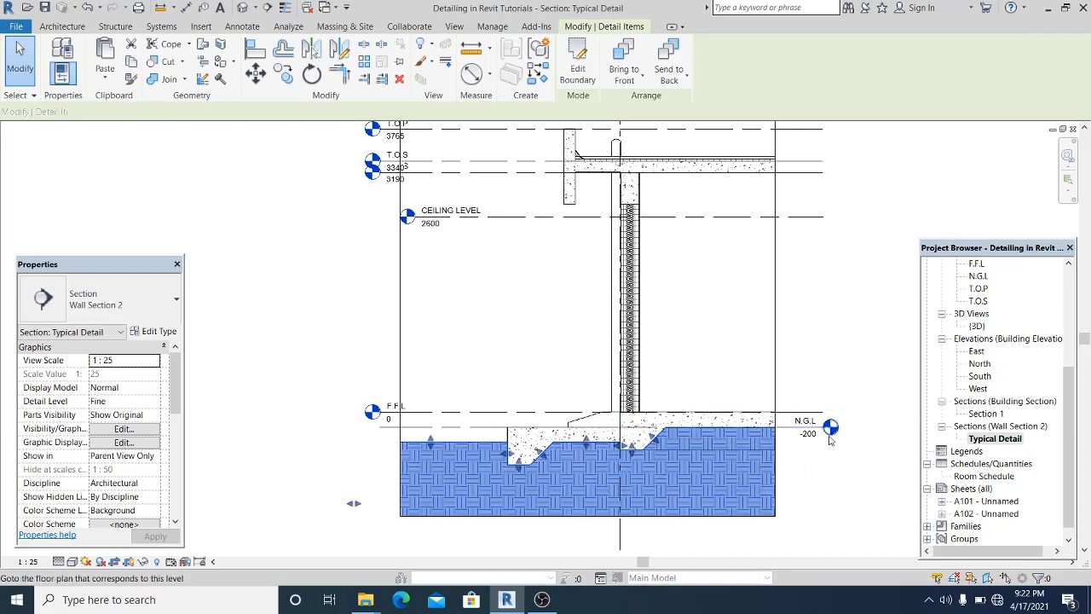
{"action": "left_click", "coordinate": [390, 429]}
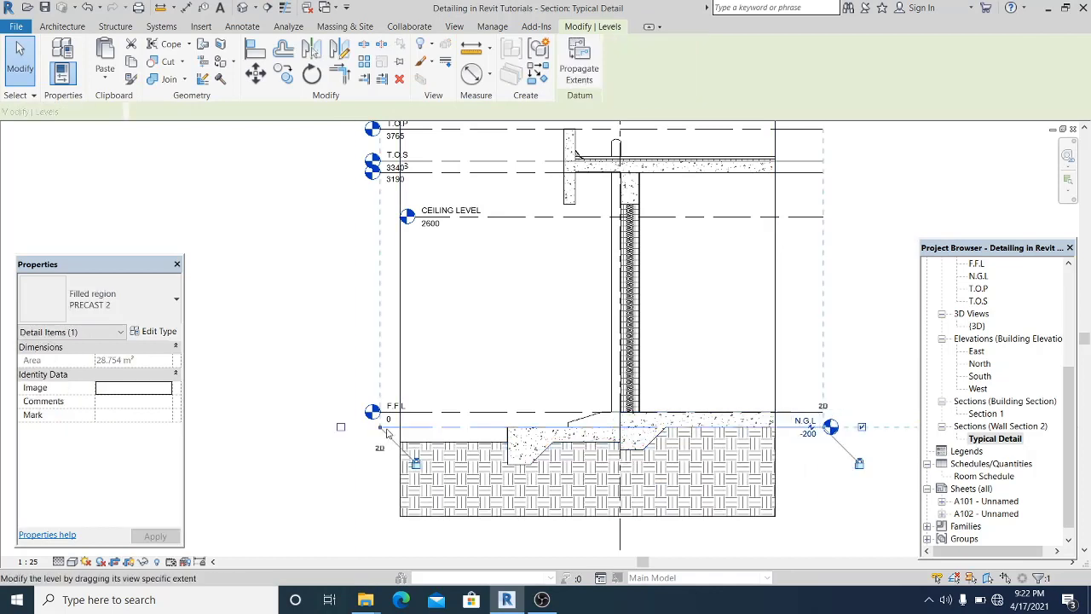
{"action": "left_click", "coordinate": [340, 427]}
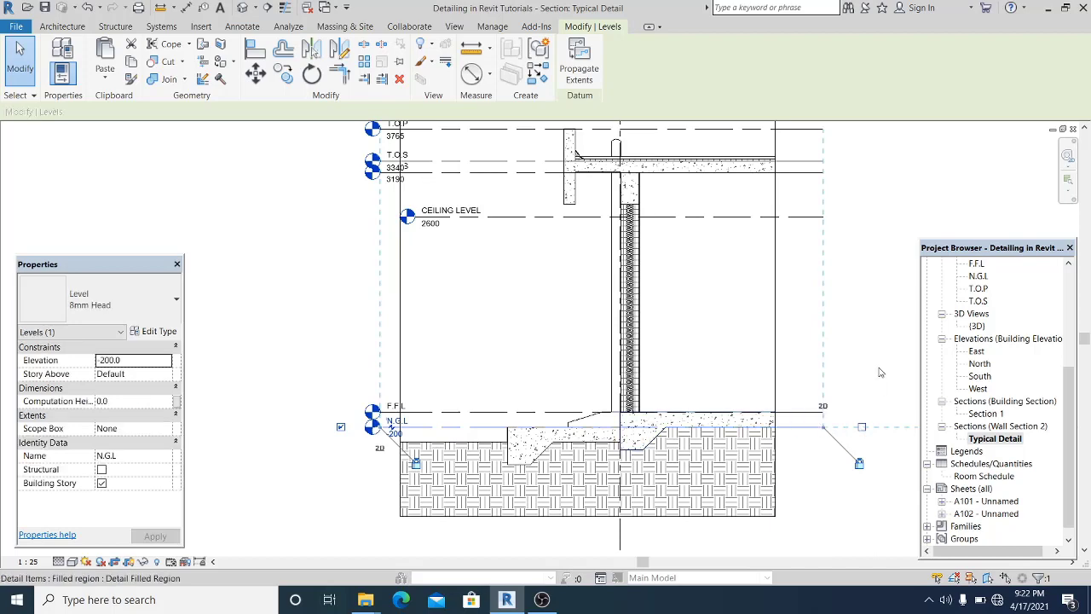
{"action": "left_click", "coordinate": [880, 373]}
Step: Add an elbow to the B.O.S level head, offsetting it below the T.O.S head so their labels do not overlap
{"action": "scroll", "coordinate": [719, 358], "scroll_direction": "down", "scroll_amount": 2}
{"action": "middle_click_drag", "start_coordinate": [510, 356], "coordinate": [509, 365]}
{"action": "scroll", "coordinate": [500, 351], "scroll_direction": "up", "scroll_amount": 1}
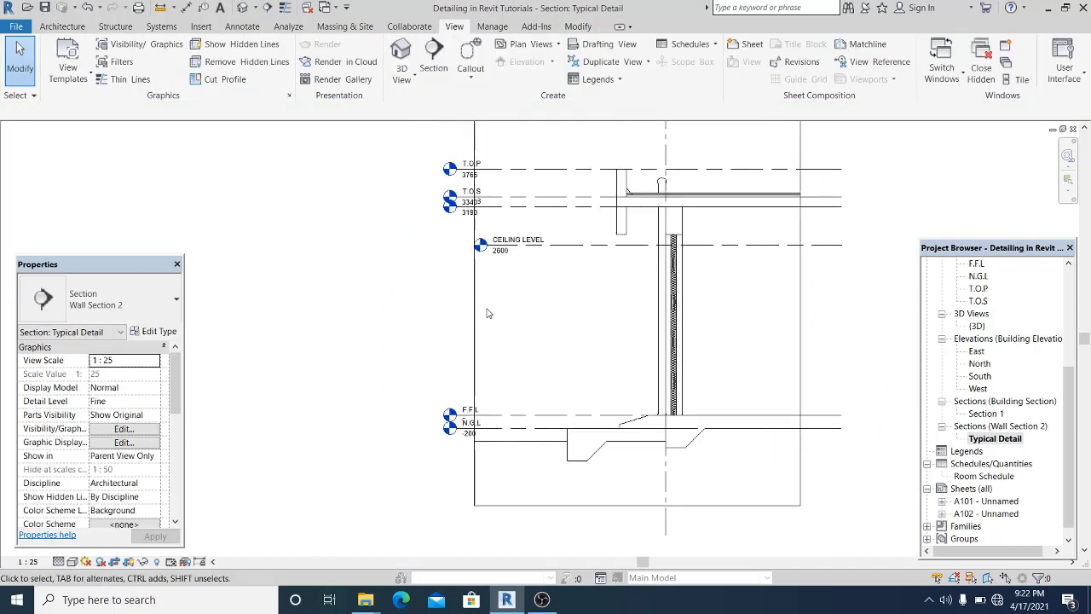
{"action": "scroll", "coordinate": [487, 314], "scroll_direction": "up", "scroll_amount": 2}
{"action": "left_click", "coordinate": [459, 302]}
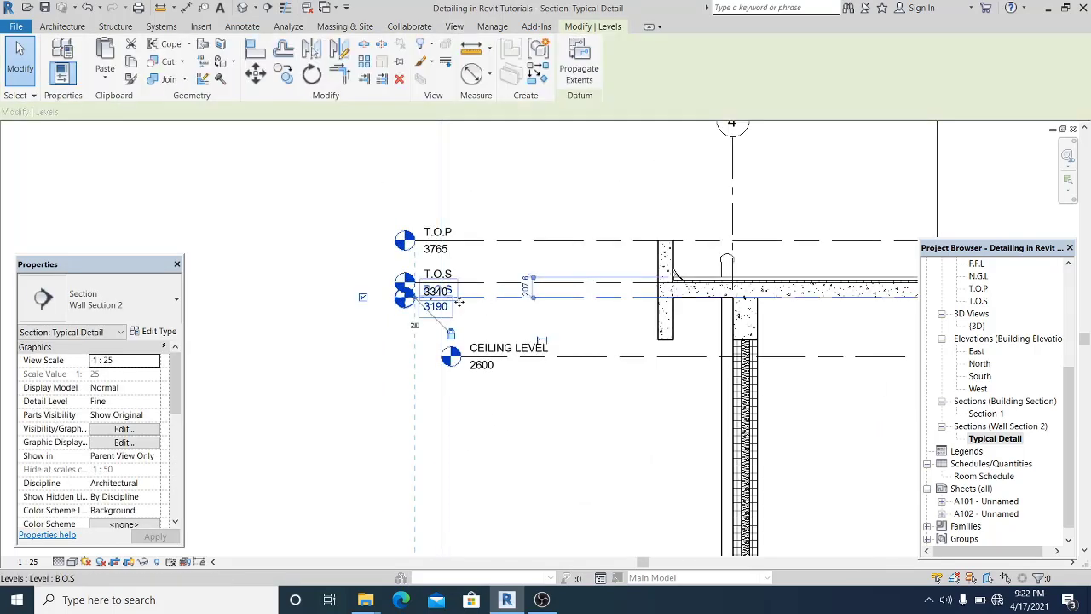
{"action": "left_click", "coordinate": [433, 305]}
{"action": "left_click", "coordinate": [382, 384]}
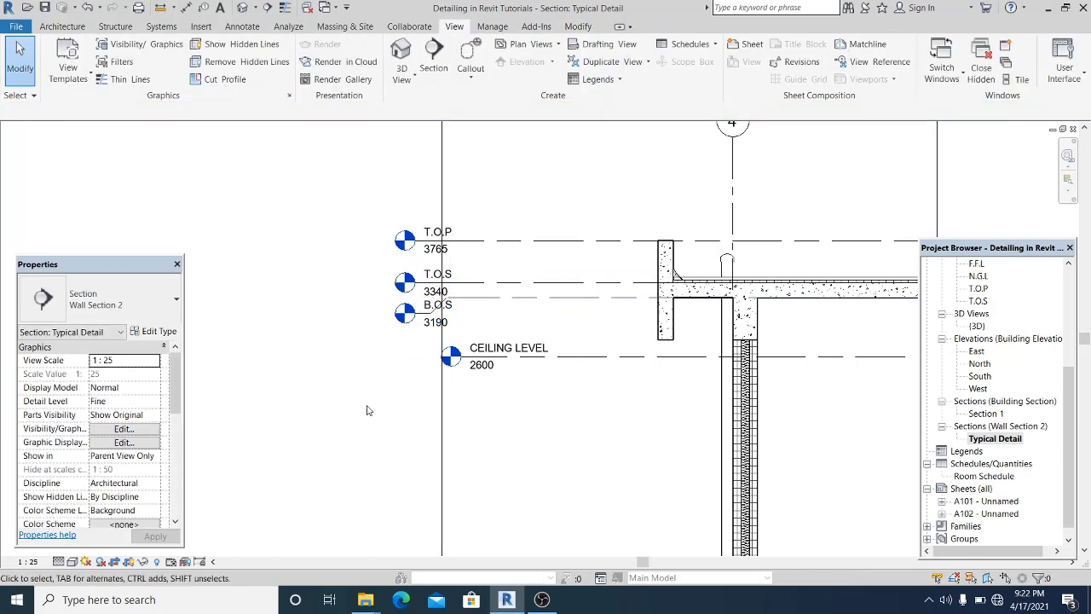
Step: Hide the CEILING LEVEL element in the Typical Detail view
{"action": "middle_click_drag", "start_coordinate": [374, 414], "coordinate": [375, 388]}
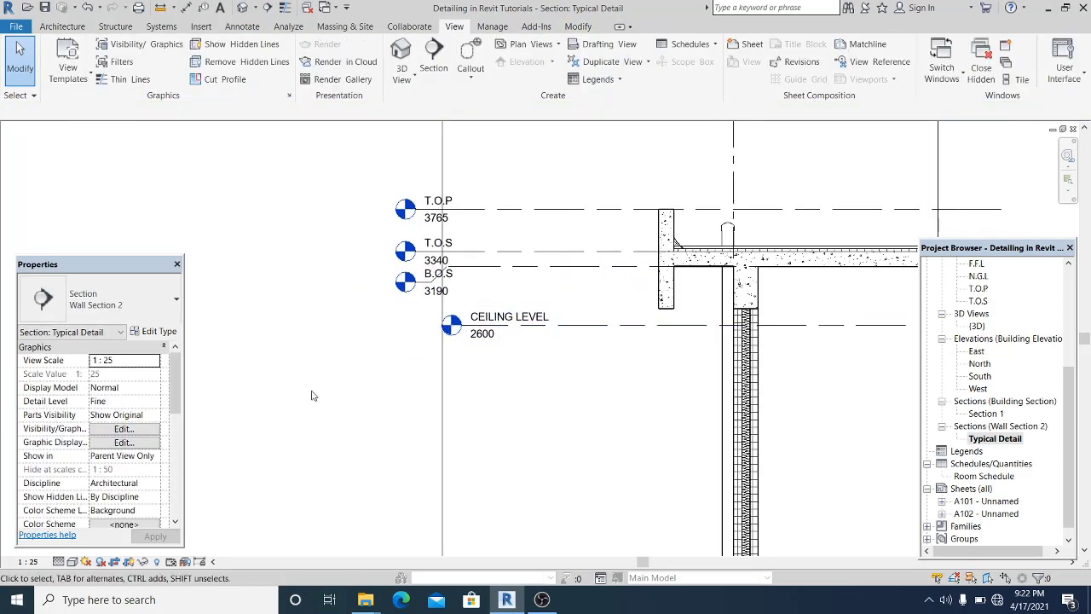
{"action": "scroll", "coordinate": [417, 393], "scroll_direction": "down", "scroll_amount": 1}
{"action": "right_click", "coordinate": [515, 347]}
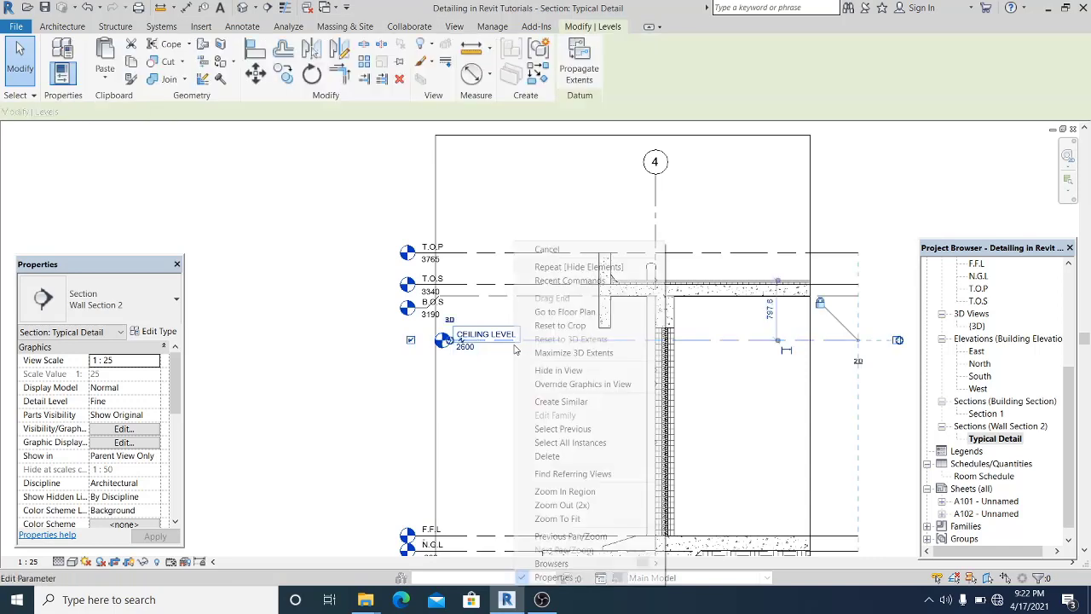
{"action": "mouse_move", "coordinate": [635, 370]}
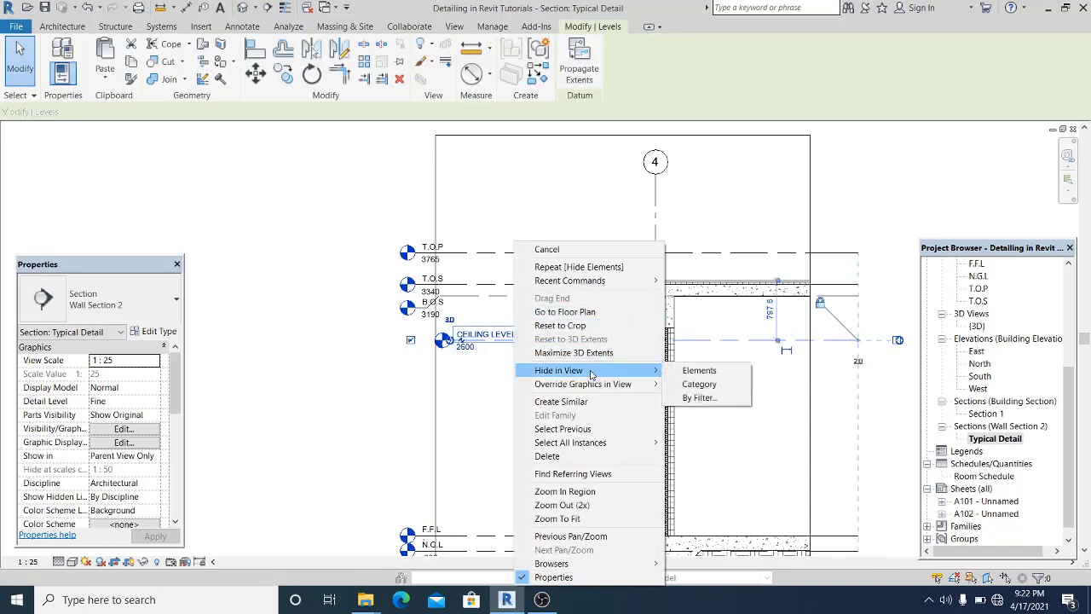
{"action": "left_click", "coordinate": [698, 371]}
Step: Add an elbow to the N.G.L level head, offsetting it below the F.F.L head so their labels do not overlap
{"action": "scroll", "coordinate": [384, 355], "scroll_direction": "down", "scroll_amount": 2}
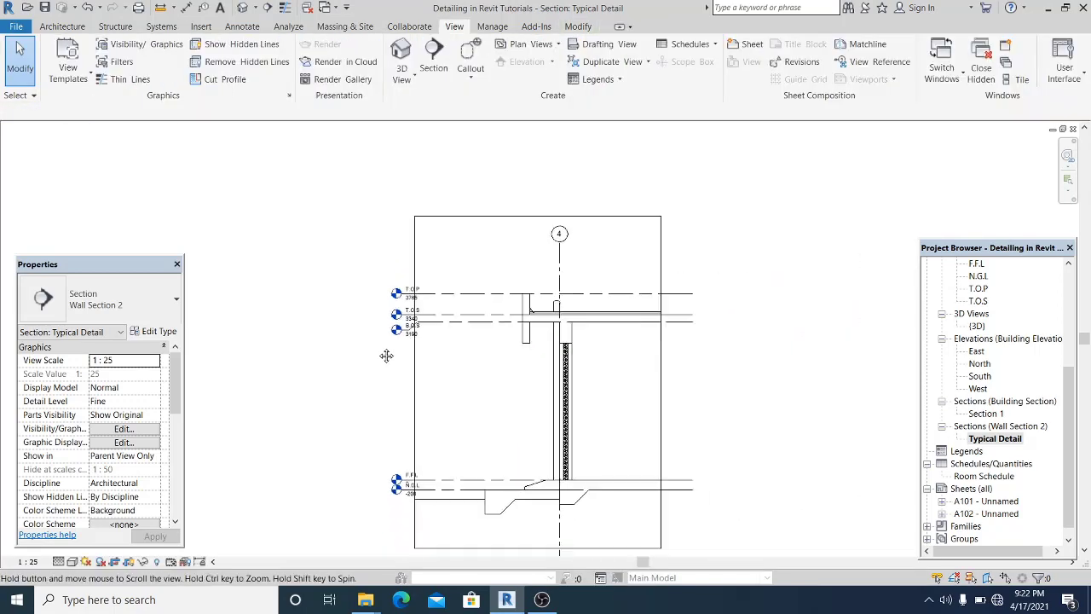
{"action": "scroll", "coordinate": [411, 291], "scroll_direction": "up", "scroll_amount": 2}
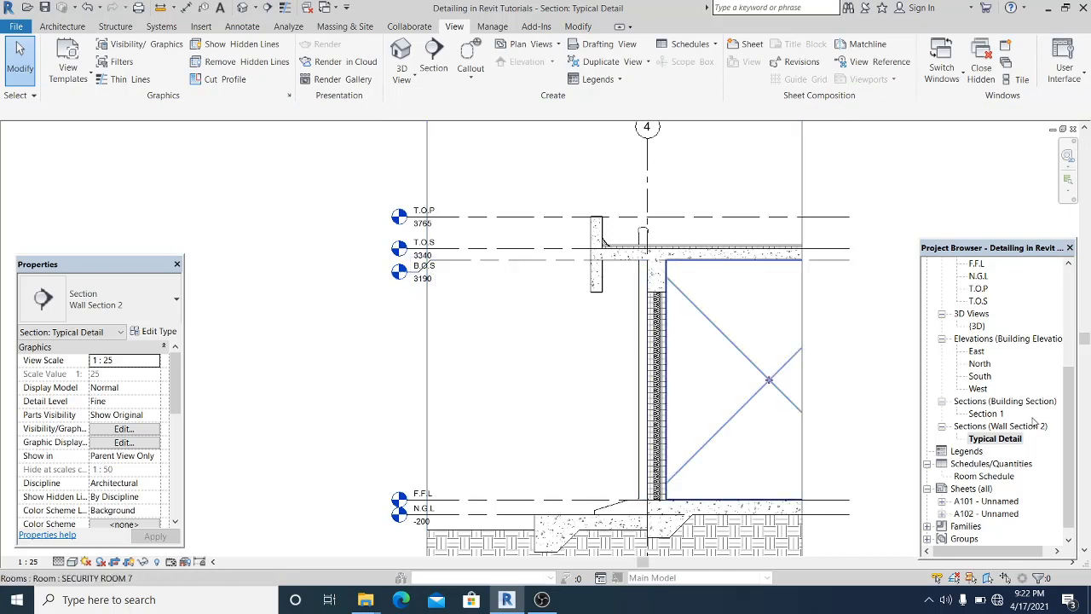
{"action": "middle_click_drag", "start_coordinate": [327, 352], "coordinate": [327, 342]}
{"action": "middle_click_drag", "start_coordinate": [329, 383], "coordinate": [331, 370]}
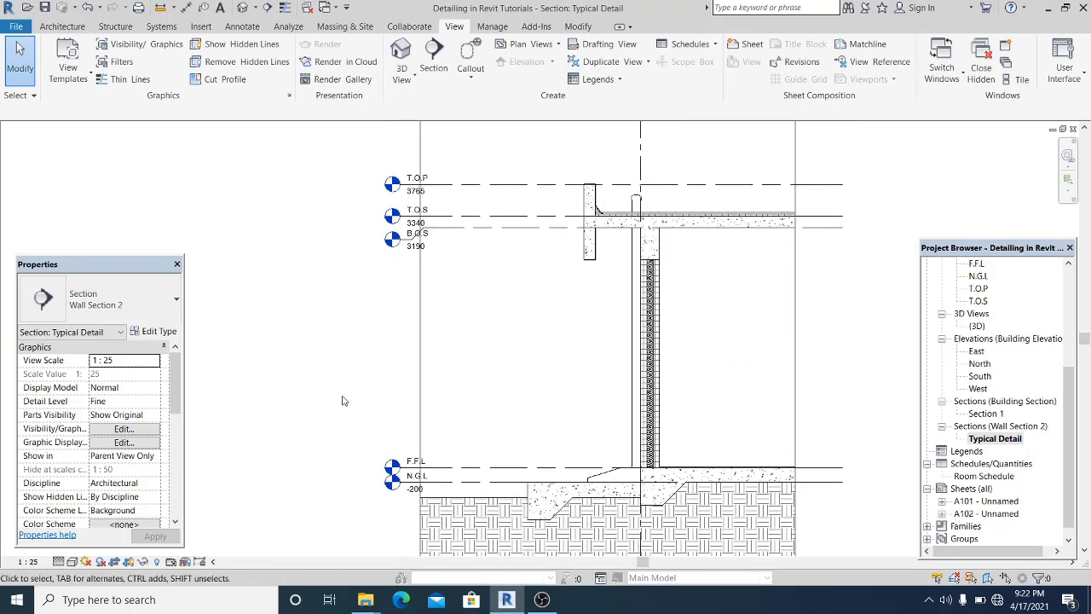
{"action": "middle_click_drag", "start_coordinate": [401, 500], "coordinate": [381, 409]}
{"action": "left_click", "coordinate": [415, 393]}
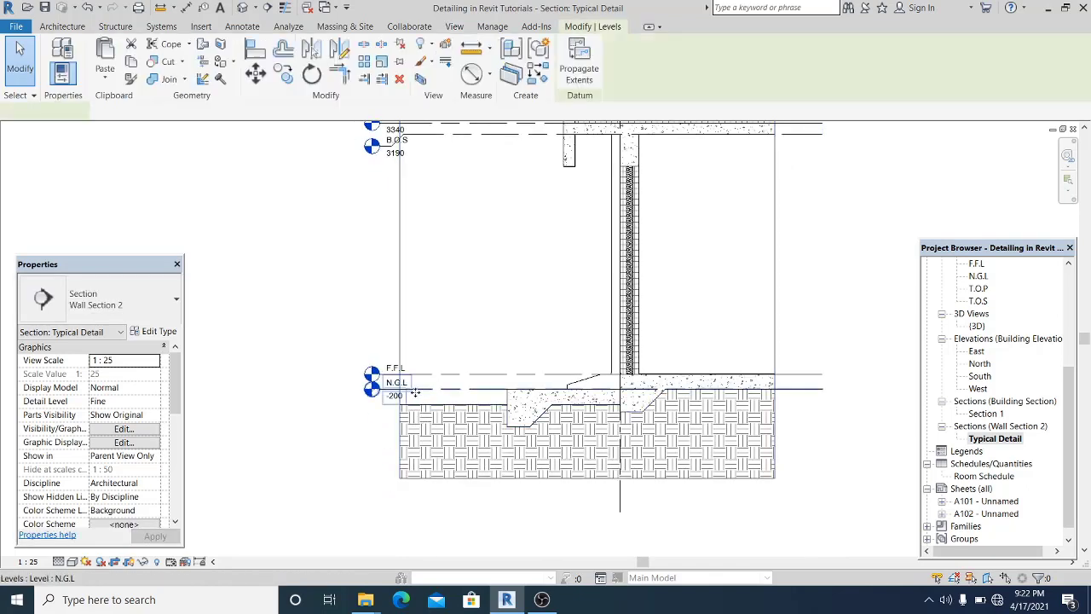
{"action": "scroll", "coordinate": [415, 397], "scroll_direction": "up", "scroll_amount": 2}
{"action": "scroll", "coordinate": [416, 401], "scroll_direction": "up", "scroll_amount": 1}
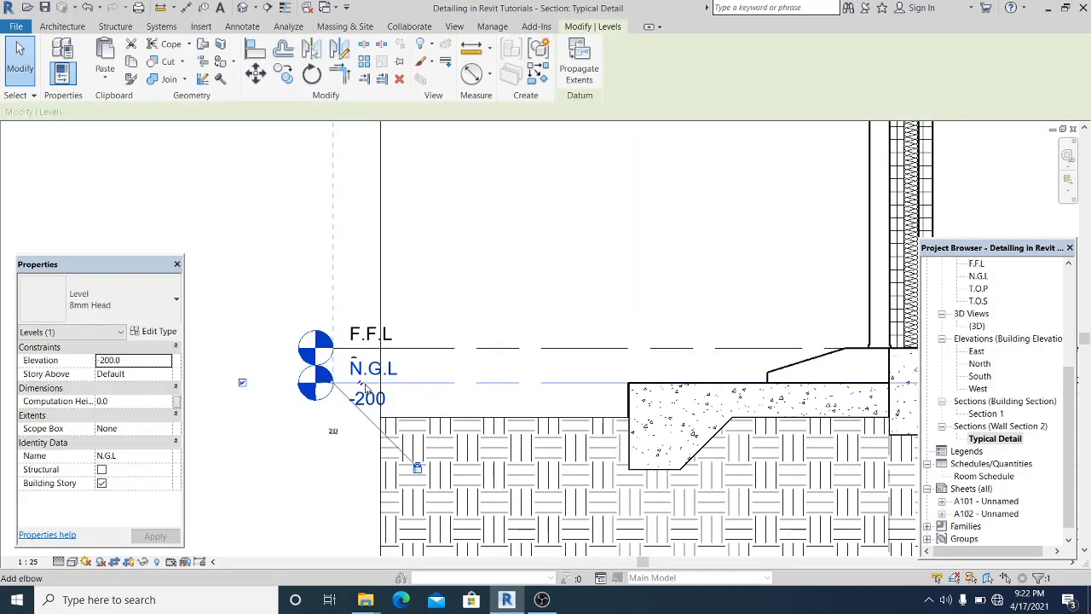
{"action": "left_click", "coordinate": [399, 427]}
{"action": "left_click", "coordinate": [486, 261]}
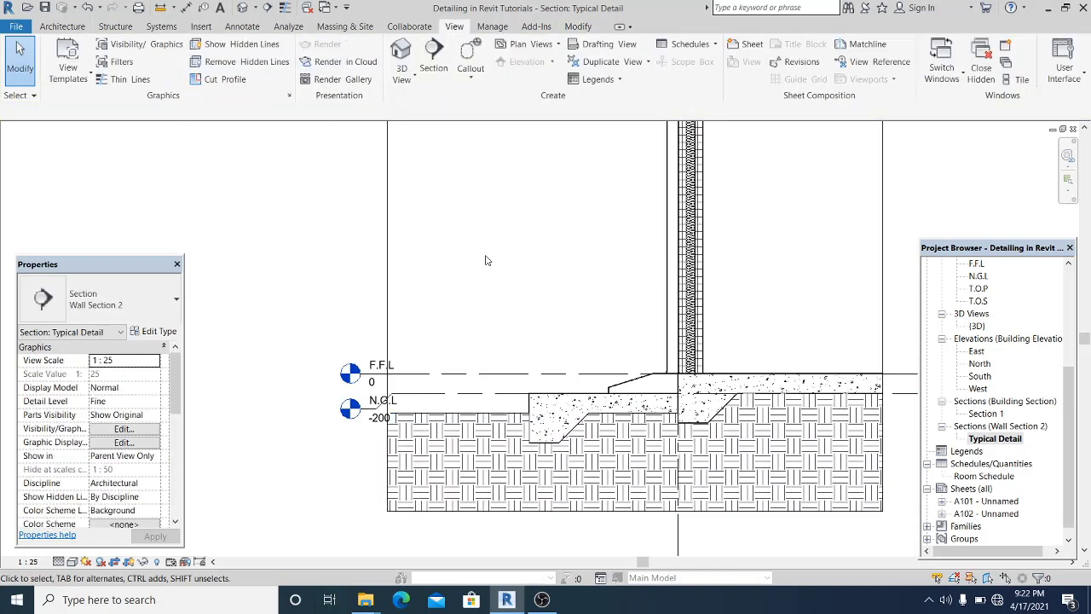
Step: Extend the left edge of the section's crop region outward past the level heads
{"action": "scroll", "coordinate": [522, 428], "scroll_direction": "down", "scroll_amount": 3}
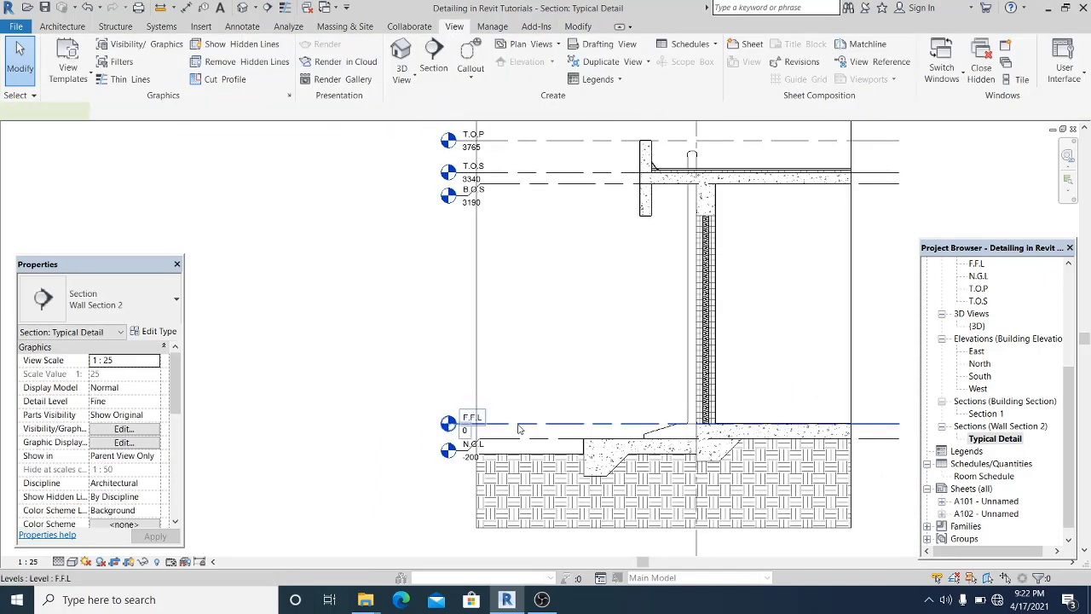
{"action": "left_click", "coordinate": [518, 428]}
{"action": "middle_click_drag", "start_coordinate": [574, 330], "coordinate": [550, 378]}
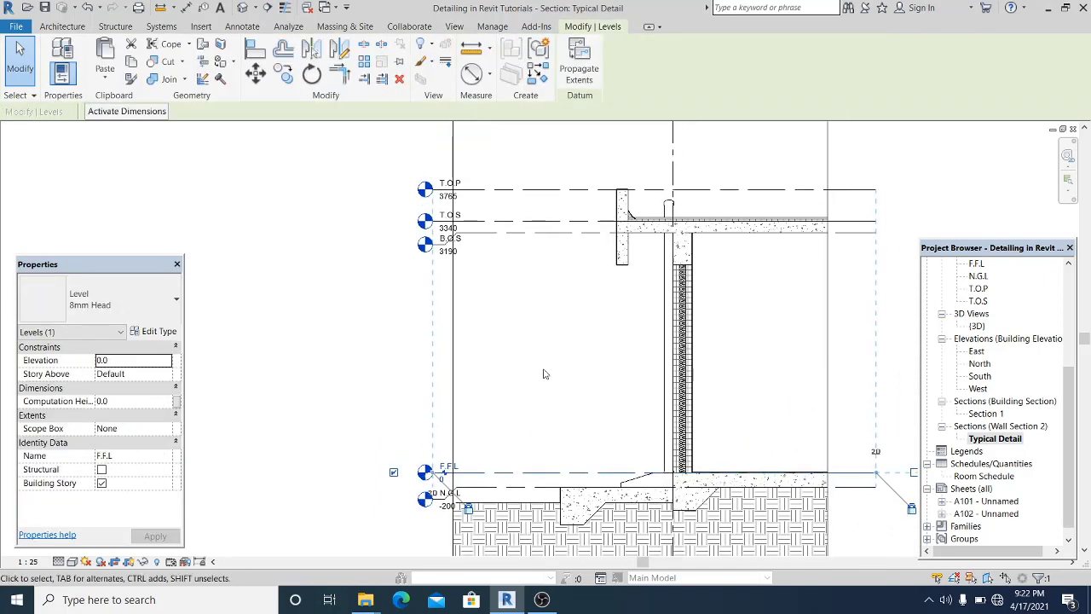
{"action": "left_click", "coordinate": [529, 356]}
{"action": "left_click", "coordinate": [453, 334]}
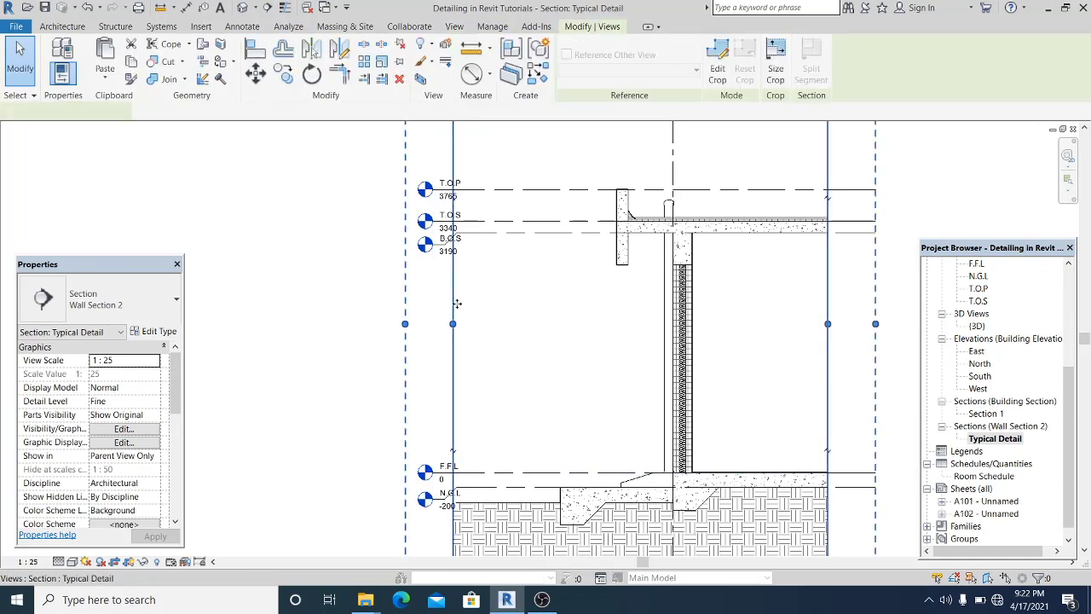
{"action": "left_click_drag", "start_coordinate": [459, 329], "coordinate": [387, 329]}
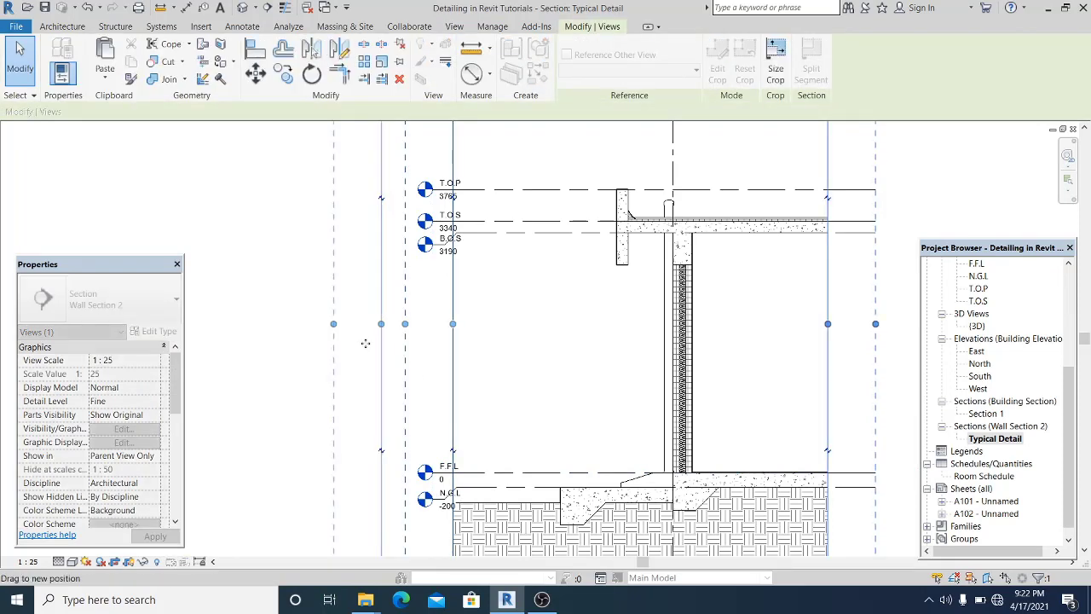
{"action": "left_click", "coordinate": [309, 353]}
{"action": "scroll", "coordinate": [390, 303], "scroll_direction": "down", "scroll_amount": 2}
{"action": "scroll", "coordinate": [636, 417], "scroll_direction": "up", "scroll_amount": 1}
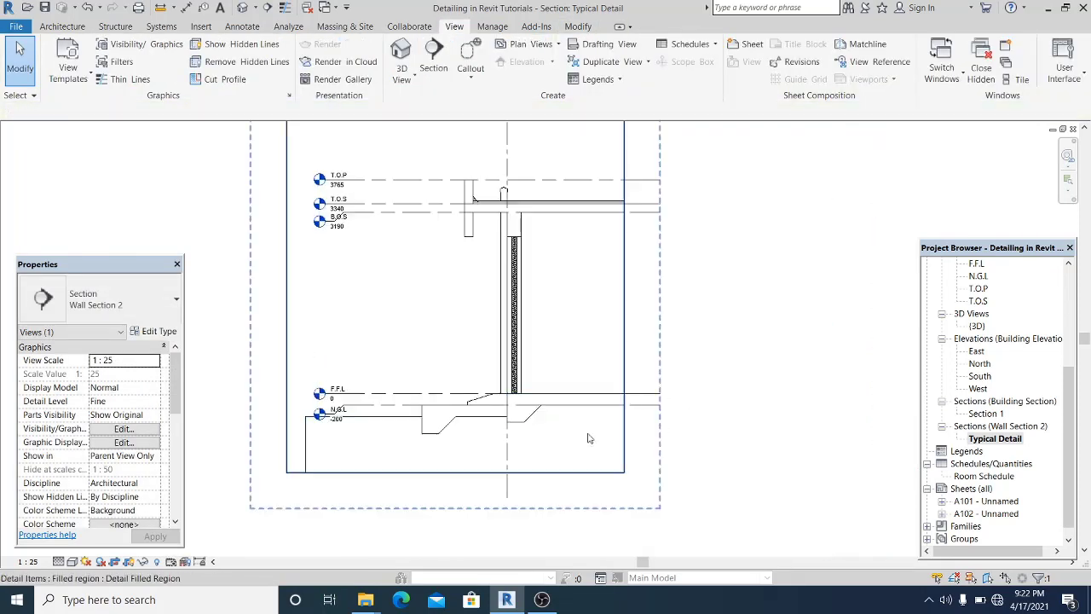
{"action": "scroll", "coordinate": [461, 460], "scroll_direction": "up", "scroll_amount": 1}
{"action": "middle_click_drag", "start_coordinate": [474, 398], "coordinate": [509, 464]}
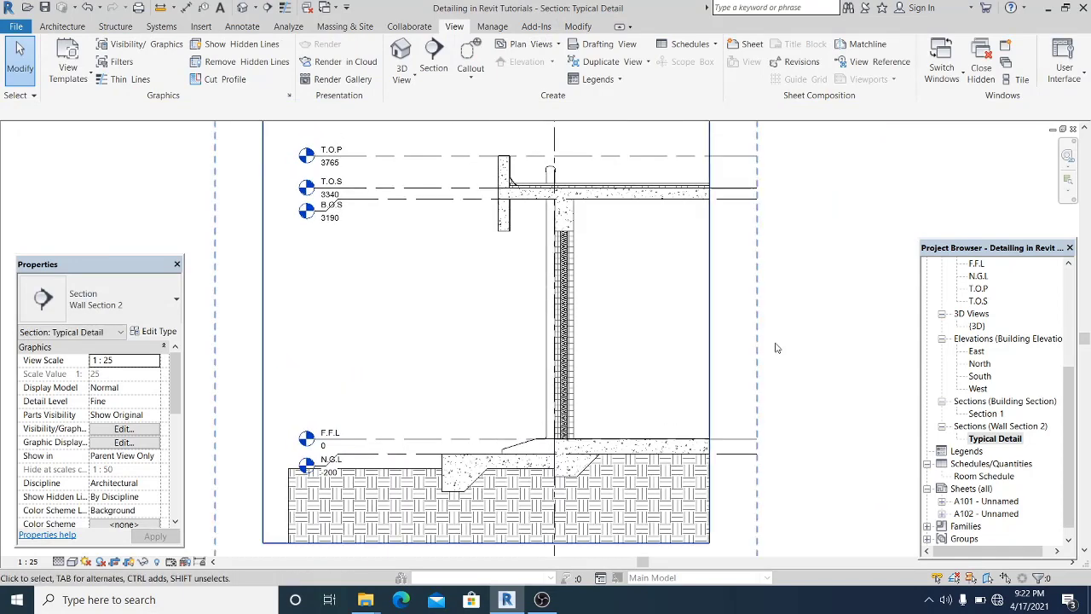
Step: Hide the room element in the Typical Detail view
{"action": "left_click", "coordinate": [779, 311]}
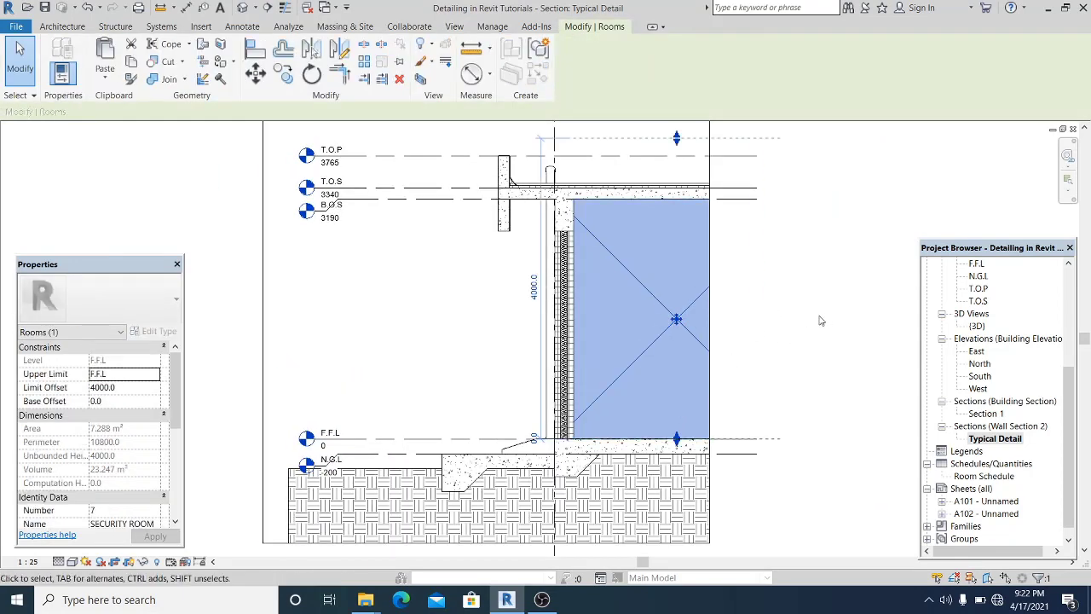
{"action": "right_click", "coordinate": [708, 312]}
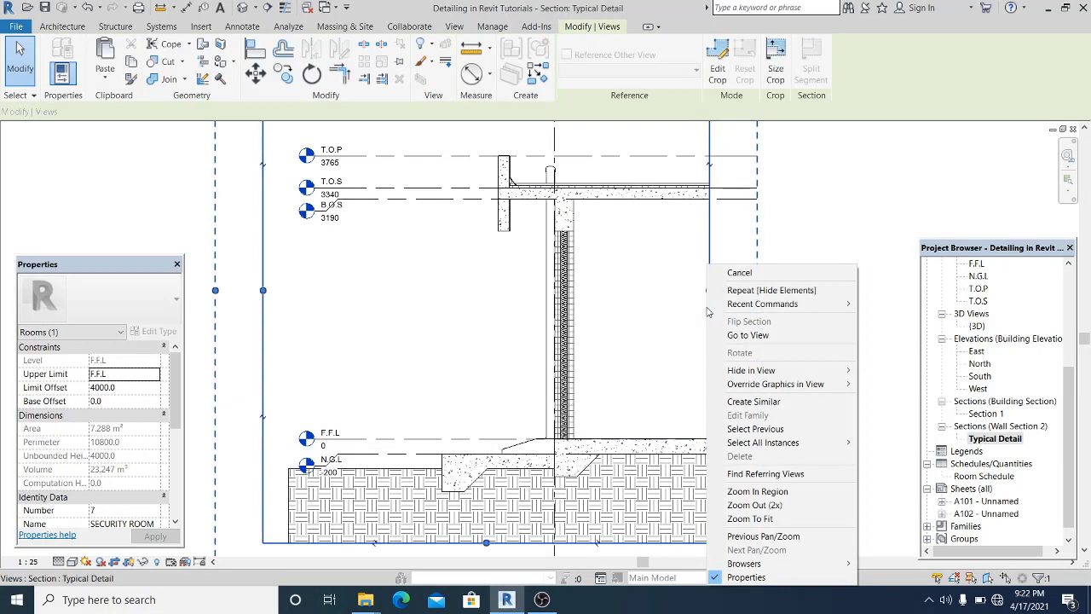
{"action": "left_click", "coordinate": [165, 178]}
{"action": "left_click", "coordinate": [683, 329]}
{"action": "right_click", "coordinate": [674, 314]}
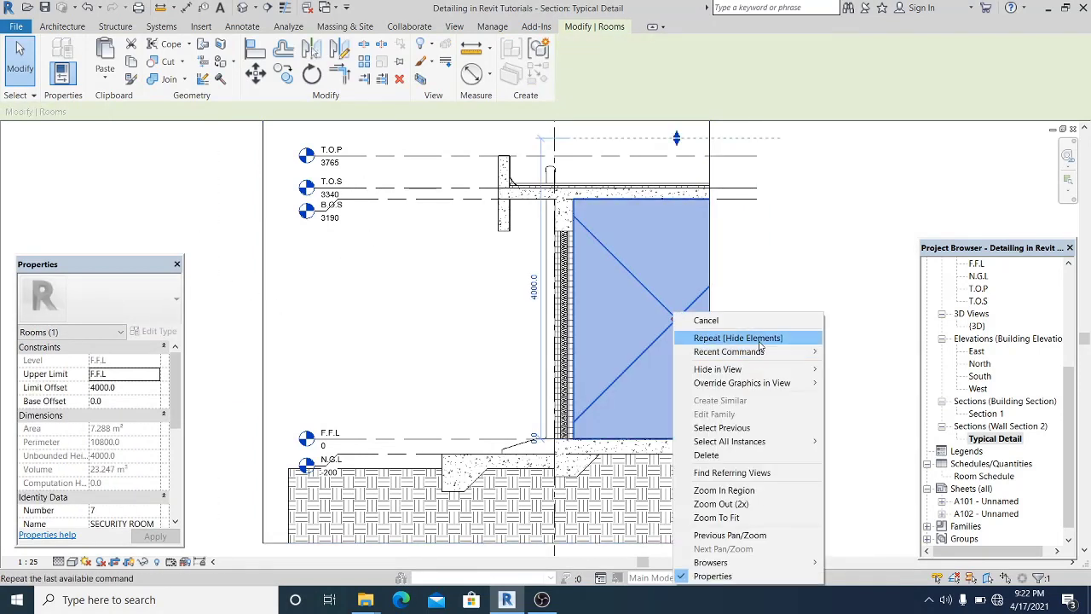
{"action": "left_click", "coordinate": [855, 369]}
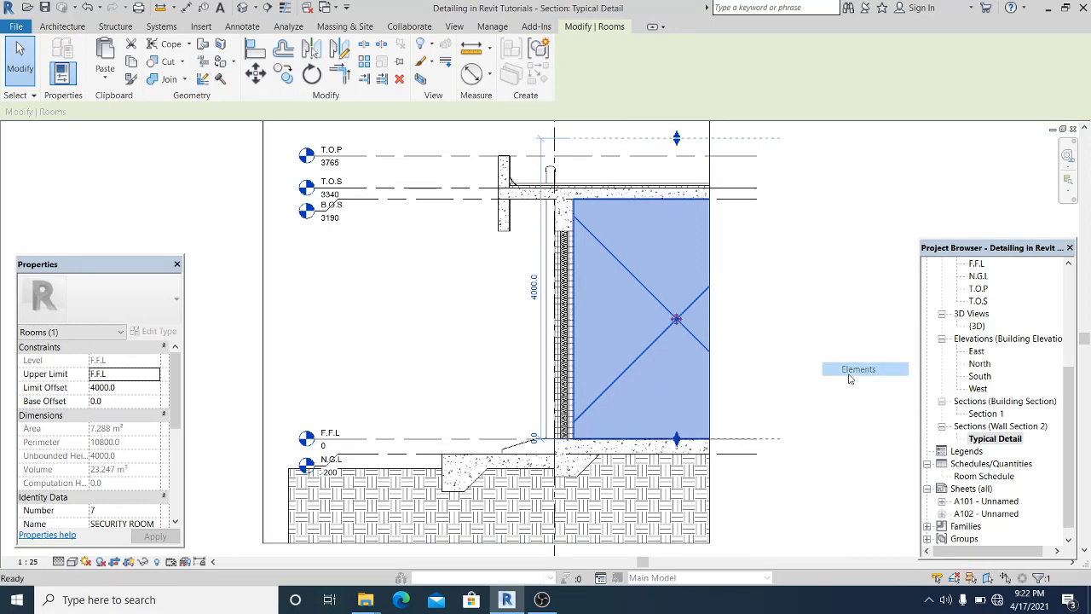
Step: Shorten the right ends of the aligned level lines to the right edge of the section's crop region
{"action": "key", "text": "z"}
{"action": "key", "text": "f"}
{"action": "scroll", "coordinate": [746, 367], "scroll_direction": "up", "scroll_amount": 1}
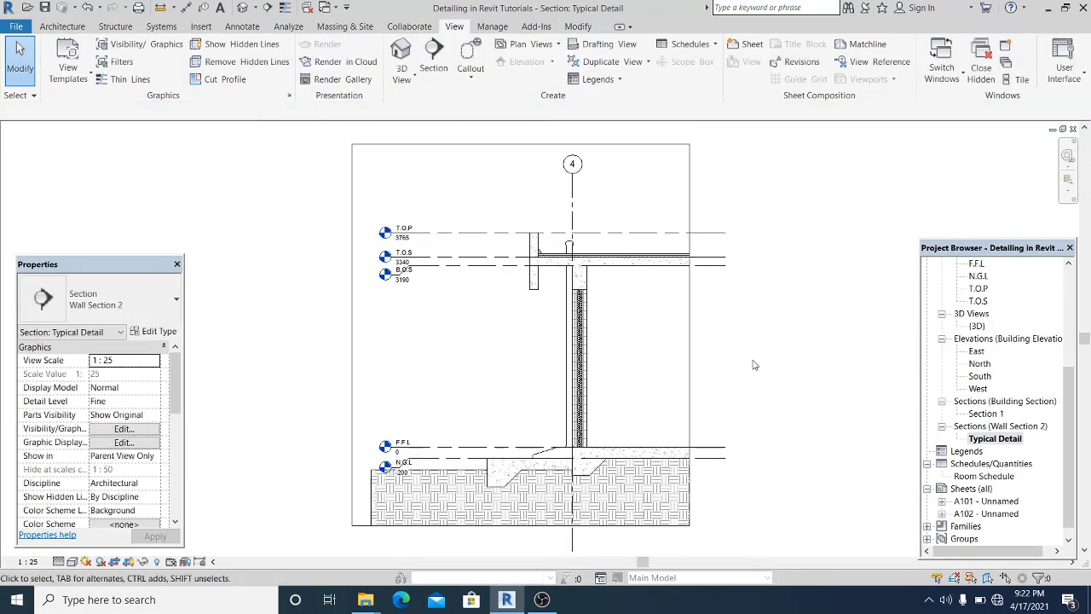
{"action": "left_click", "coordinate": [718, 241]}
{"action": "scroll", "coordinate": [718, 238], "scroll_direction": "up", "scroll_amount": 2}
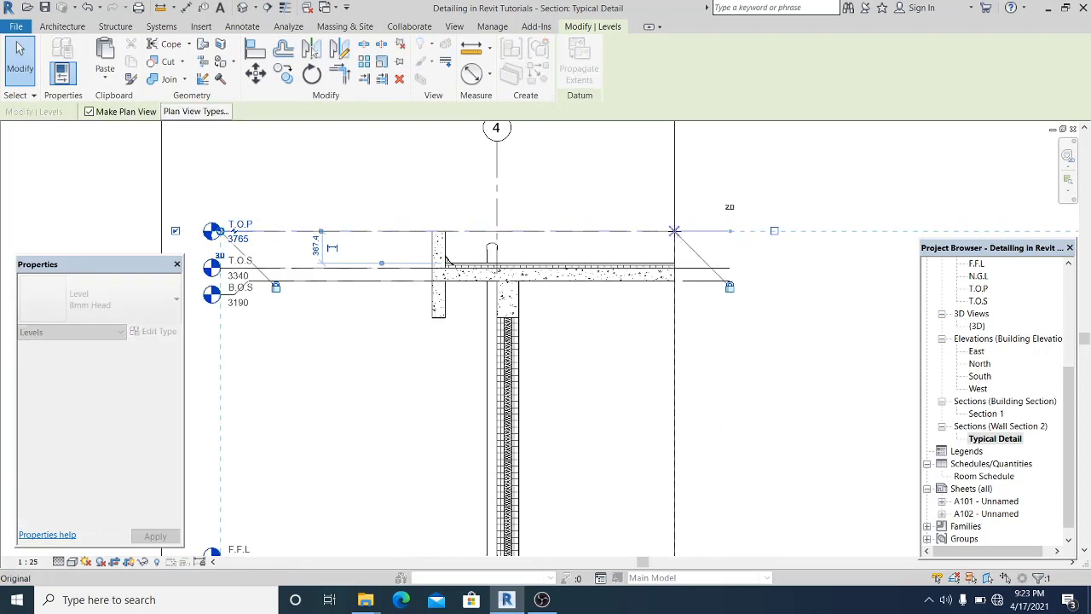
{"action": "left_click", "coordinate": [707, 333]}
Step: Examine the wall section from roof to ground, checking the level lines, crop region and filled regions
{"action": "scroll", "coordinate": [709, 333], "scroll_direction": "down", "scroll_amount": 4}
{"action": "middle_click_drag", "start_coordinate": [723, 377], "coordinate": [709, 370]}
{"action": "scroll", "coordinate": [560, 509], "scroll_direction": "up", "scroll_amount": 3}
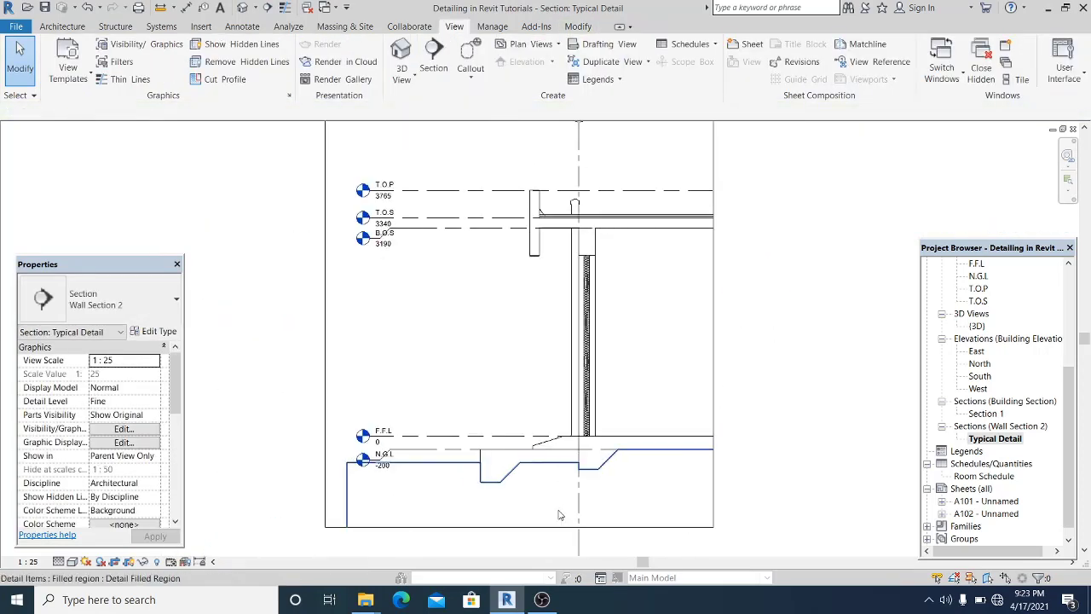
{"action": "middle_click_drag", "start_coordinate": [537, 472], "coordinate": [499, 466]}
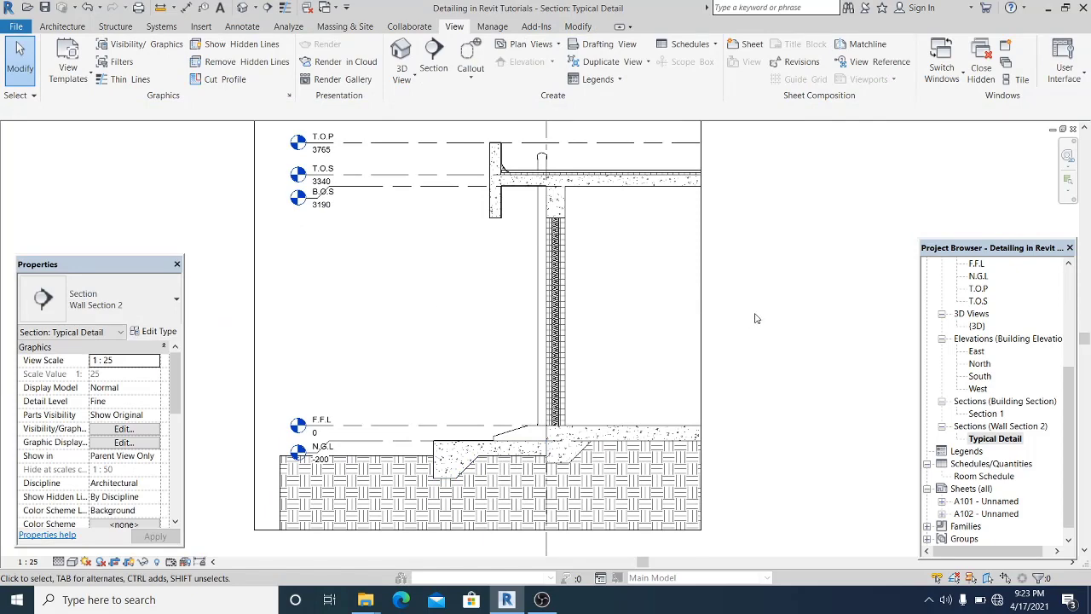
{"action": "scroll", "coordinate": [757, 318], "scroll_direction": "down", "scroll_amount": 2}
{"action": "middle_click_drag", "start_coordinate": [753, 333], "coordinate": [730, 379]}
{"action": "scroll", "coordinate": [727, 373], "scroll_direction": "up", "scroll_amount": 1}
{"action": "scroll", "coordinate": [727, 374], "scroll_direction": "down", "scroll_amount": 1}
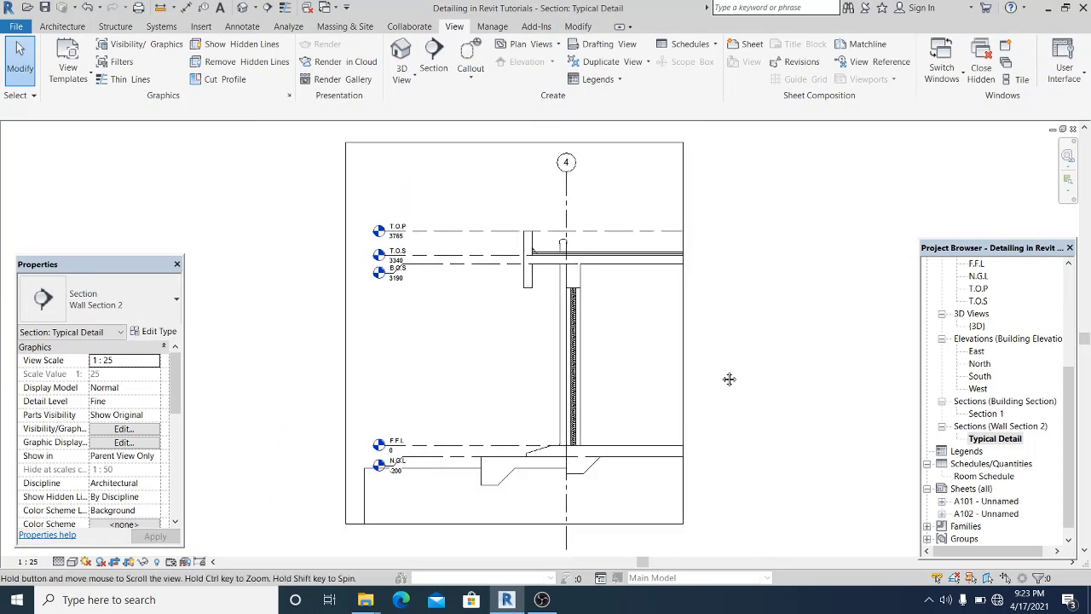
{"action": "scroll", "coordinate": [286, 319], "scroll_direction": "up", "scroll_amount": 1}
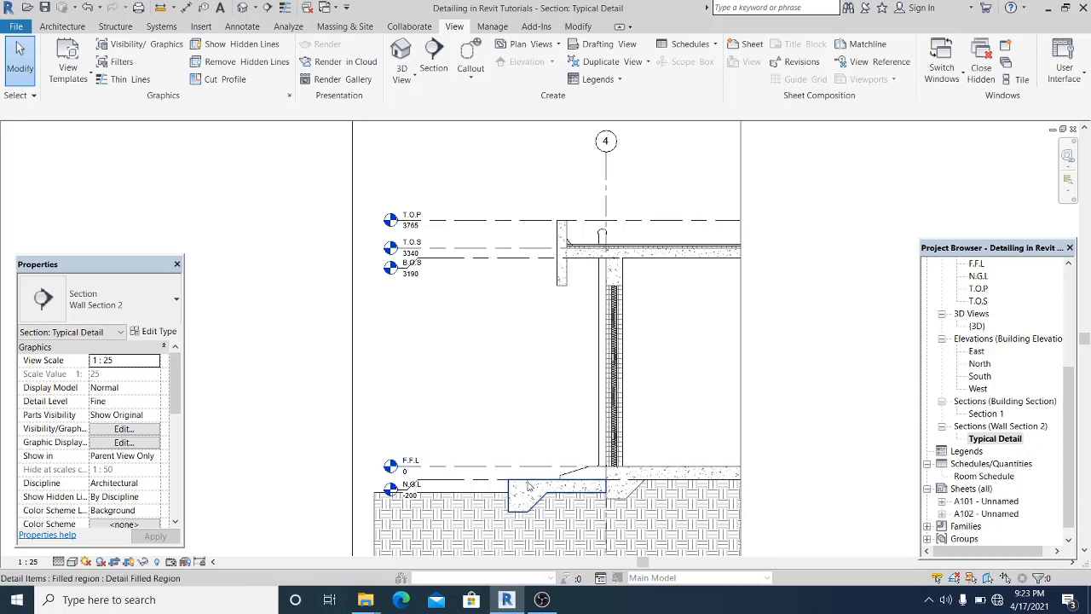
{"action": "middle_click_drag", "start_coordinate": [584, 386], "coordinate": [575, 399]}
{"action": "scroll", "coordinate": [753, 388], "scroll_direction": "down", "scroll_amount": 2}
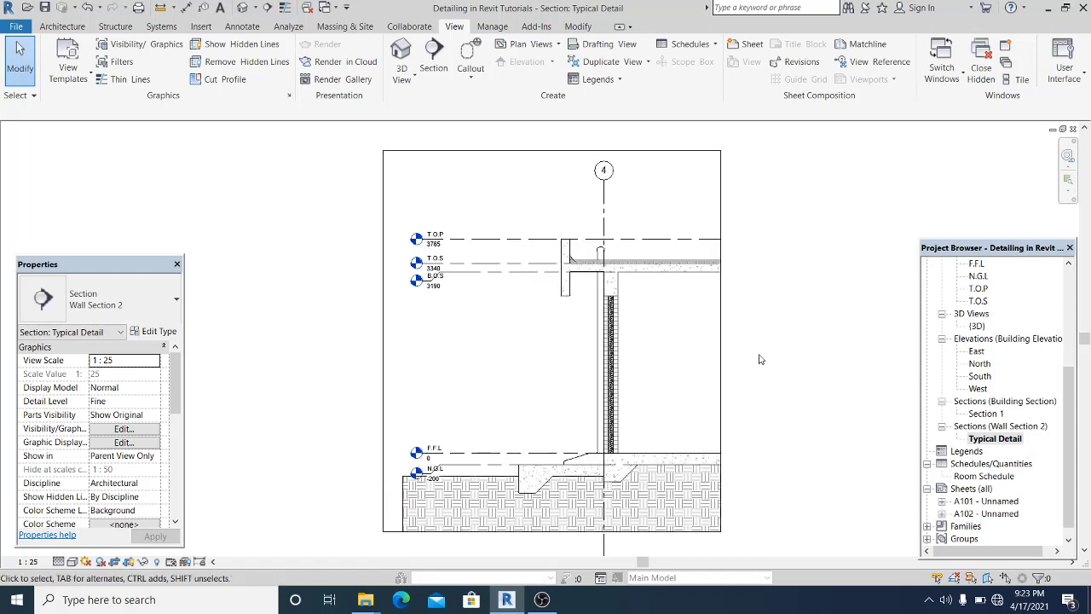
Step: Start loading a family and browse from the RVT 2018 folder through Libraries to US Metric
{"action": "left_click", "coordinate": [201, 26]}
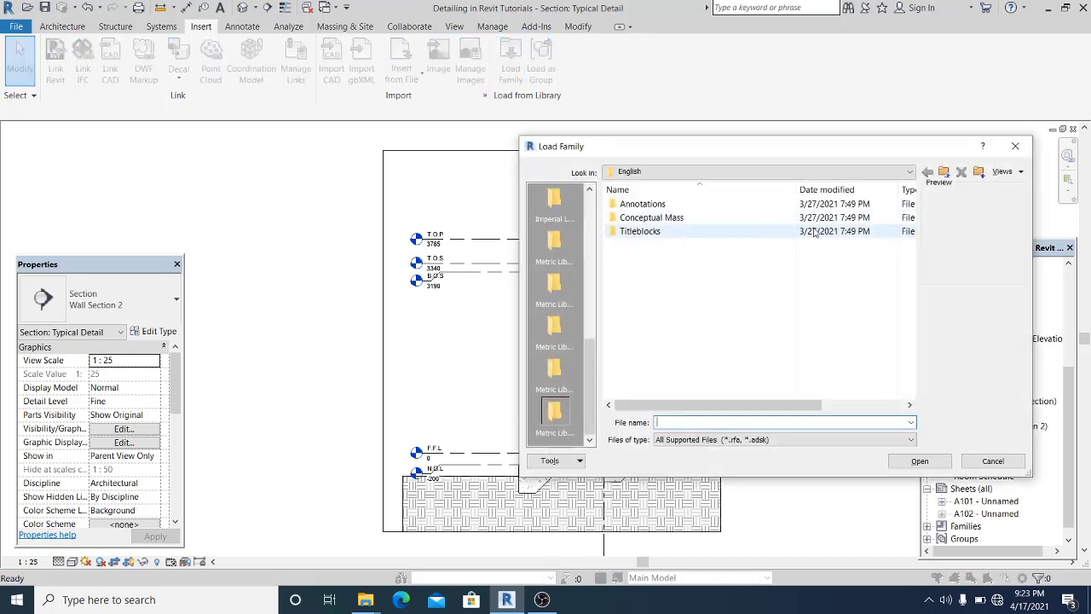
{"action": "left_click", "coordinate": [820, 171]}
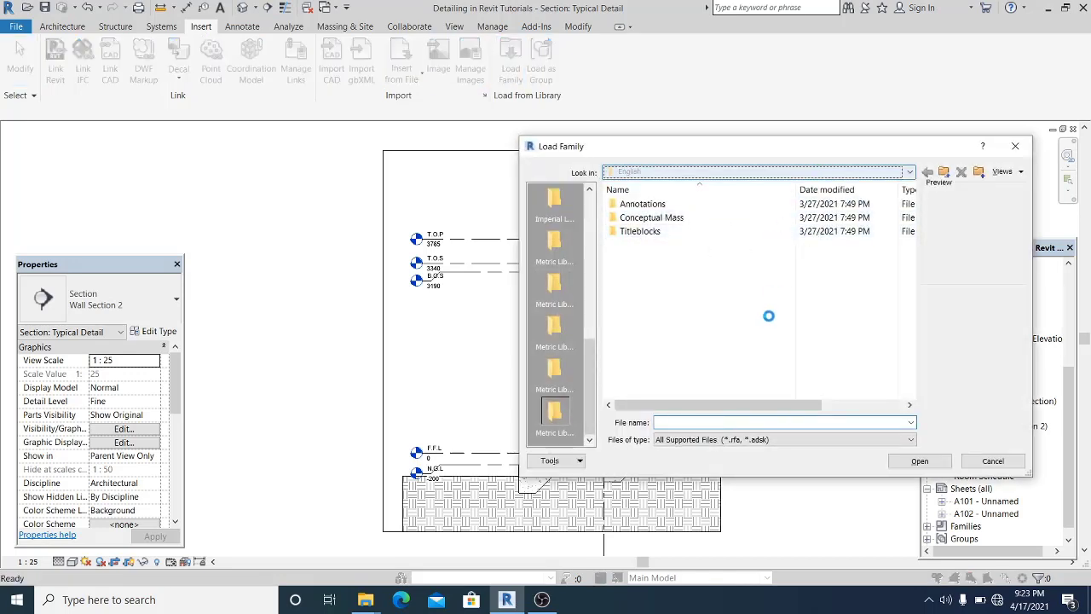
{"action": "scroll", "coordinate": [743, 309], "scroll_direction": "up", "scroll_amount": 3}
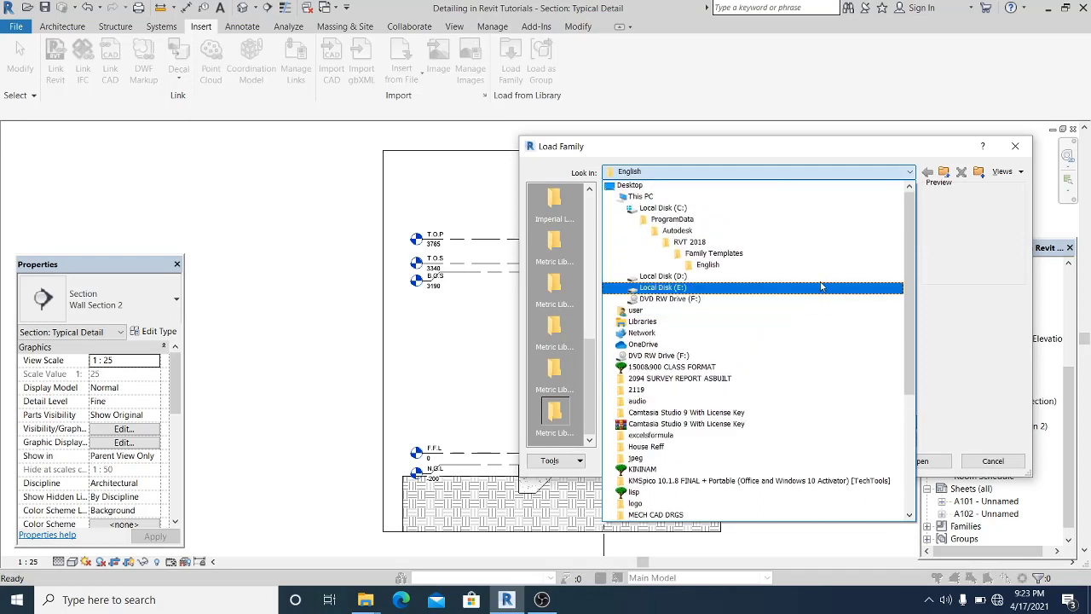
{"action": "left_click", "coordinate": [742, 243]}
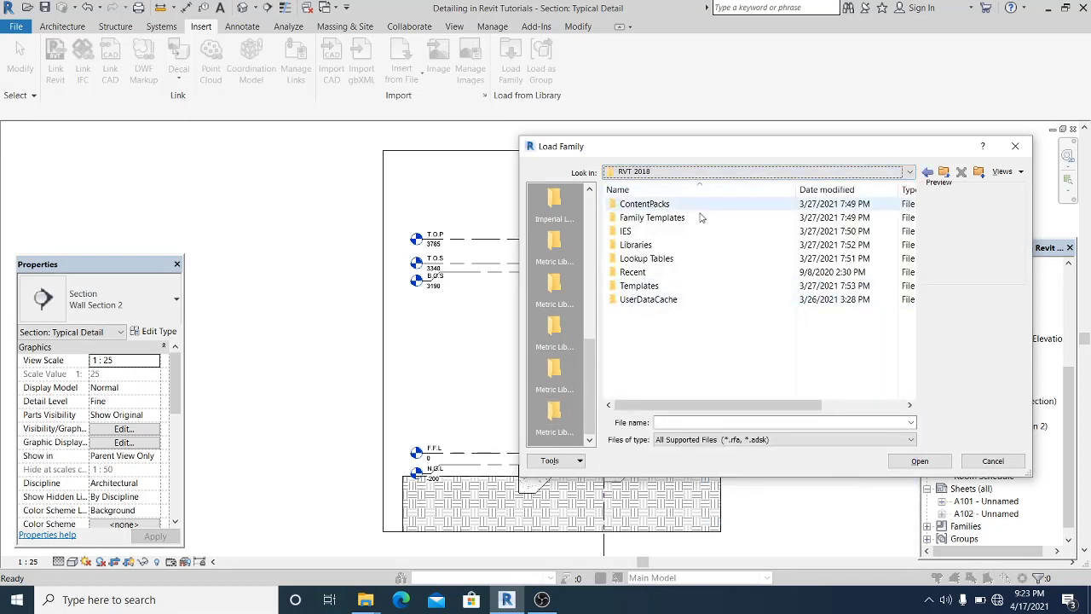
{"action": "double_click", "coordinate": [644, 245]}
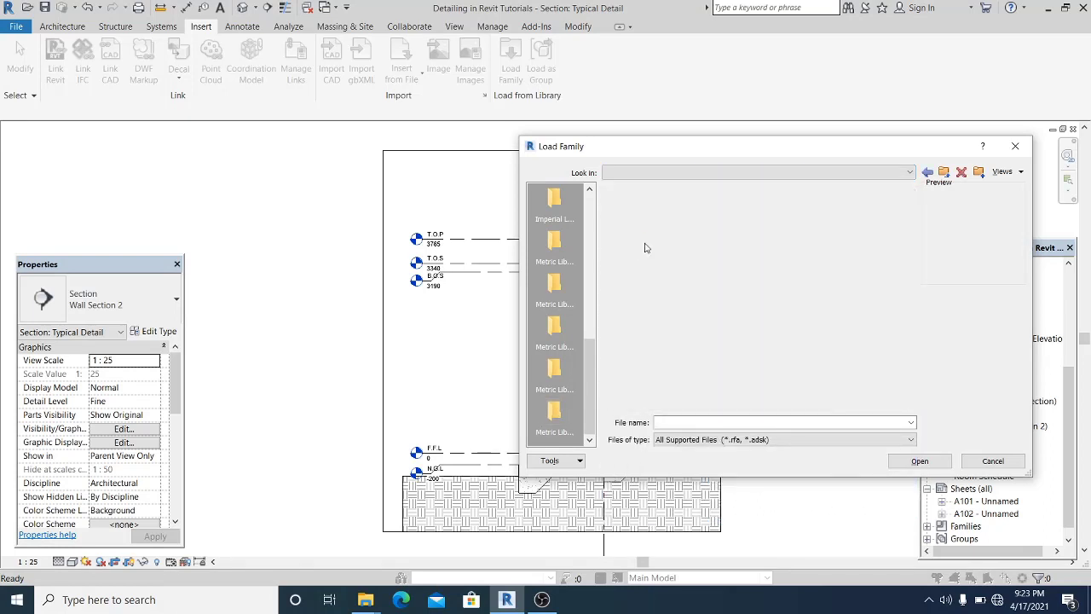
{"action": "double_click", "coordinate": [639, 232]}
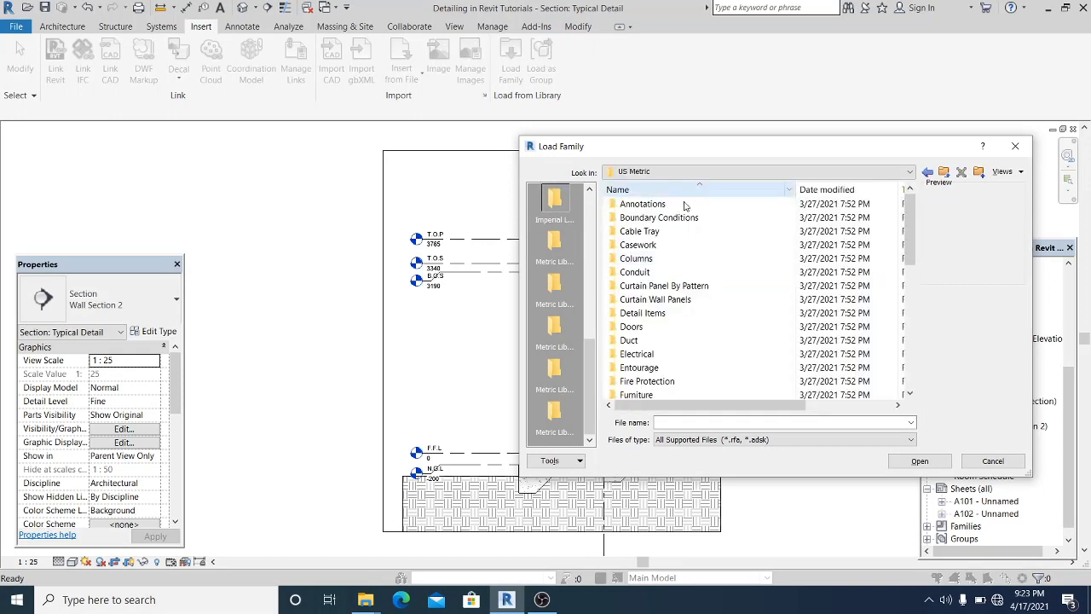
Step: Load the M_Break Line family from the Div 01-General folder of Detail Items
{"action": "left_click_drag", "start_coordinate": [912, 220], "coordinate": [908, 269]}
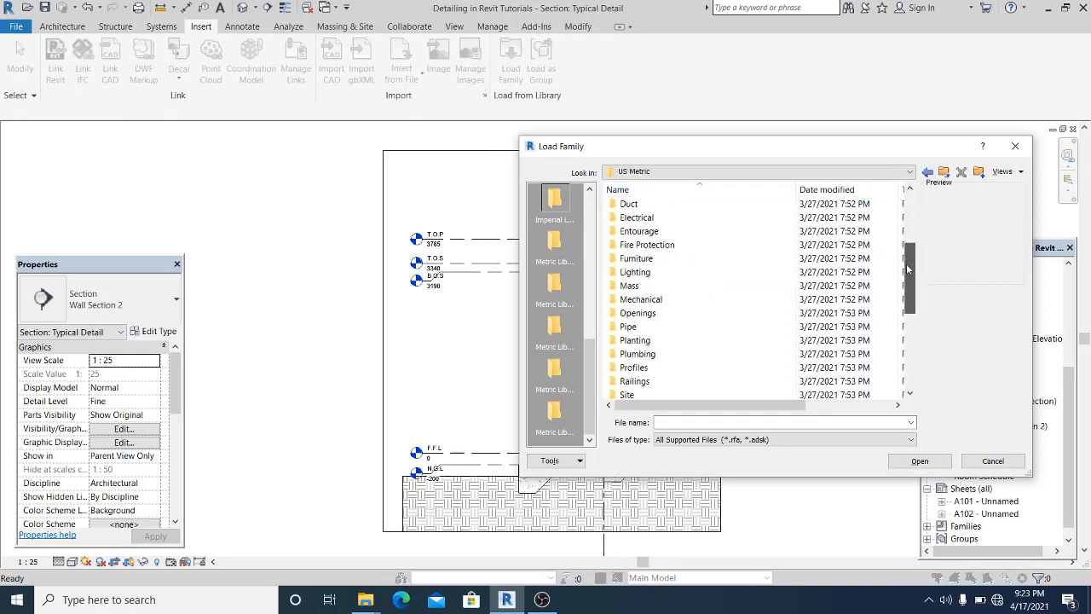
{"action": "left_click", "coordinate": [642, 299]}
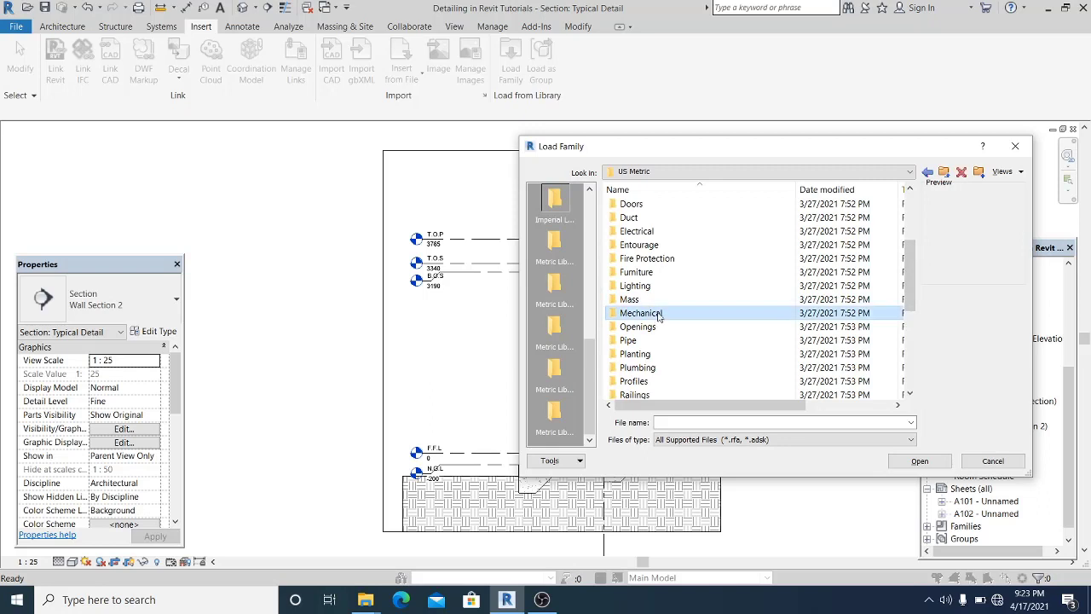
{"action": "scroll", "coordinate": [658, 302], "scroll_direction": "up", "scroll_amount": 2}
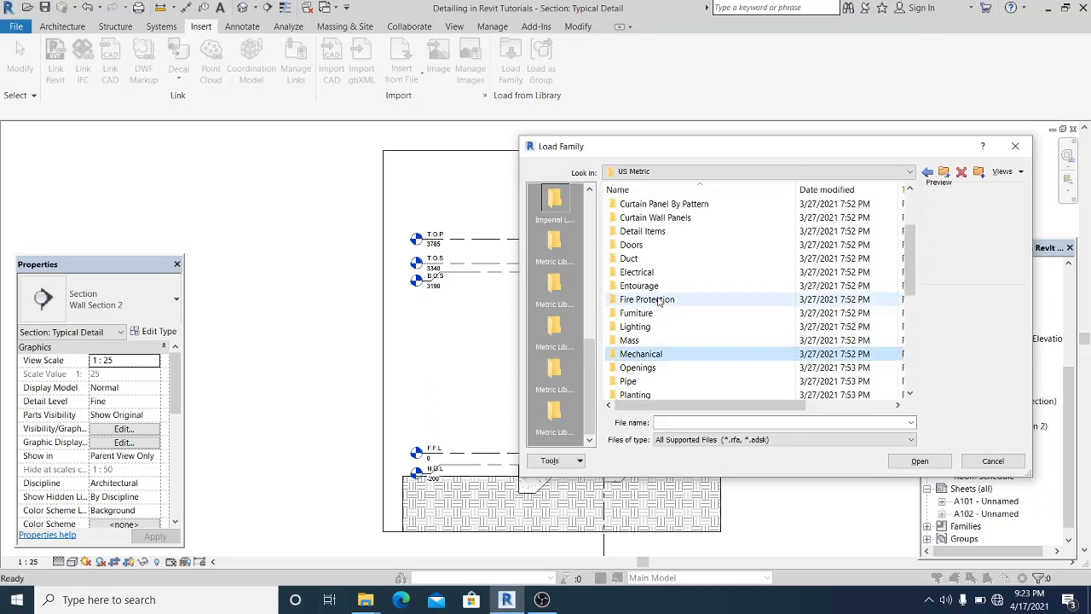
{"action": "double_click", "coordinate": [643, 231]}
{"action": "double_click", "coordinate": [696, 206]}
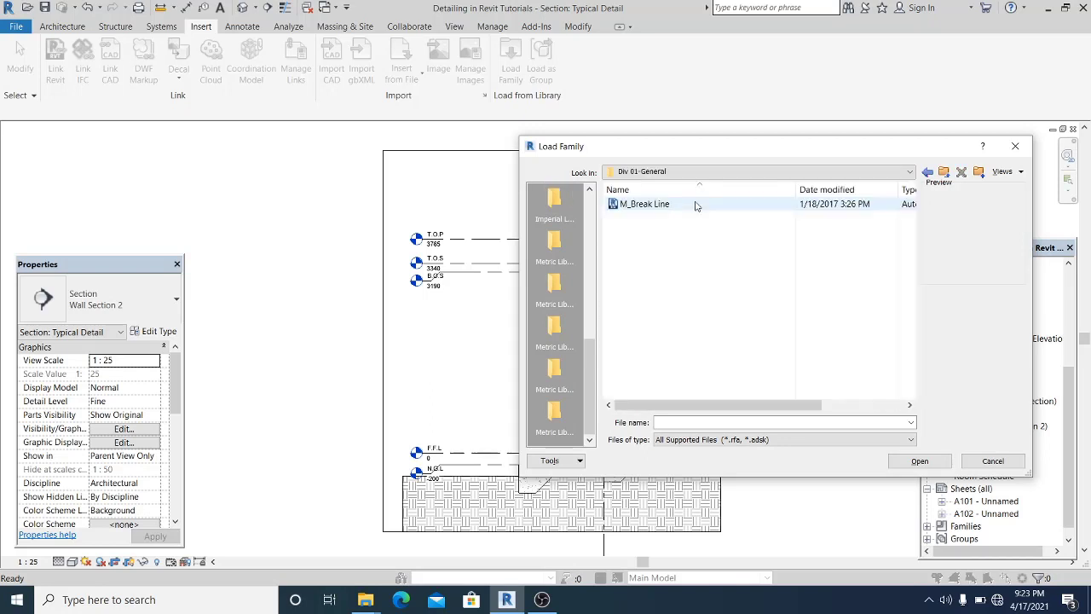
{"action": "left_click", "coordinate": [646, 205]}
{"action": "left_click", "coordinate": [911, 463]}
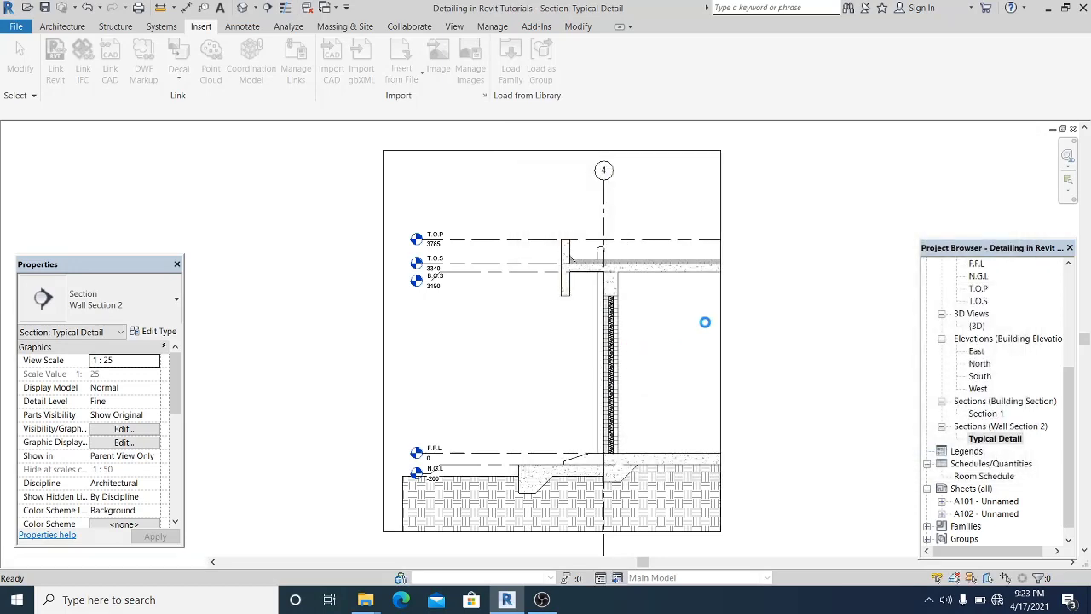
Step: Place a vertically rotated M_Break Line detail component across the roof slab's right end, beside the crop edge
{"action": "scroll", "coordinate": [717, 289], "scroll_direction": "up", "scroll_amount": 3}
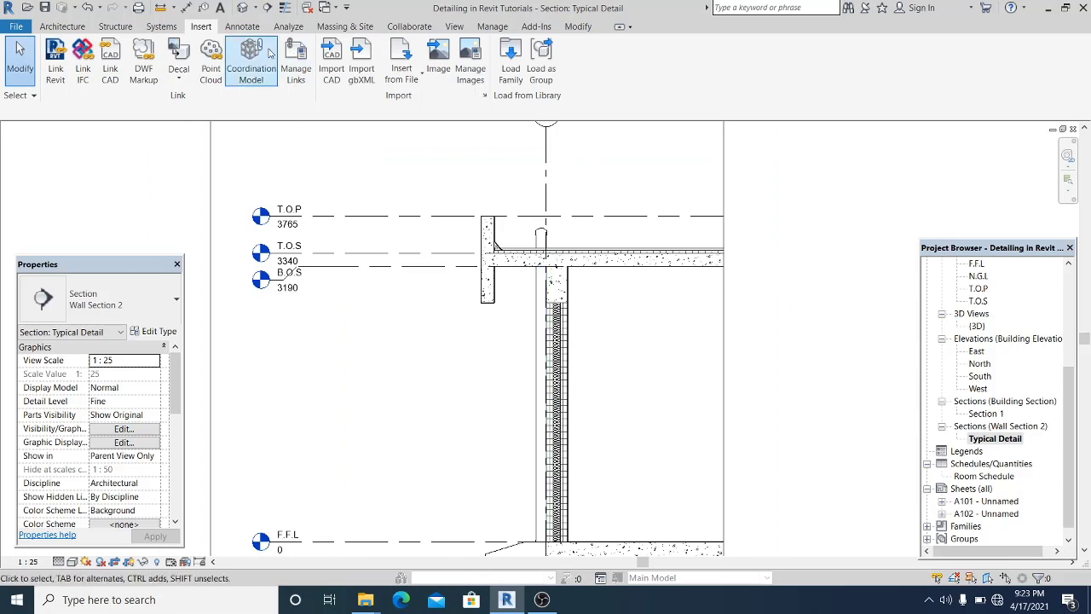
{"action": "left_click", "coordinate": [229, 28]}
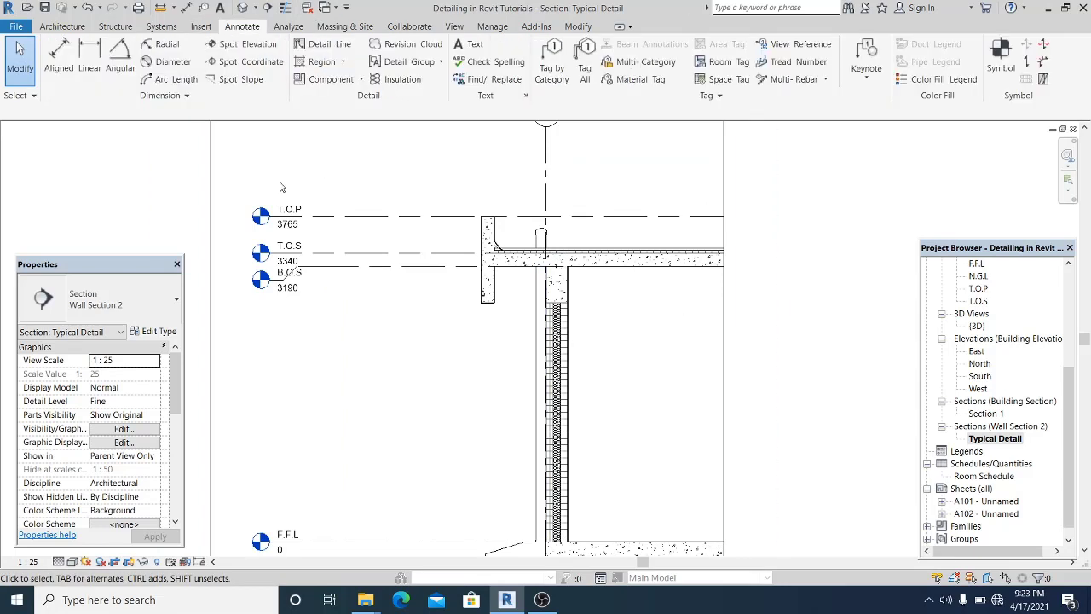
{"action": "left_click", "coordinate": [360, 81]}
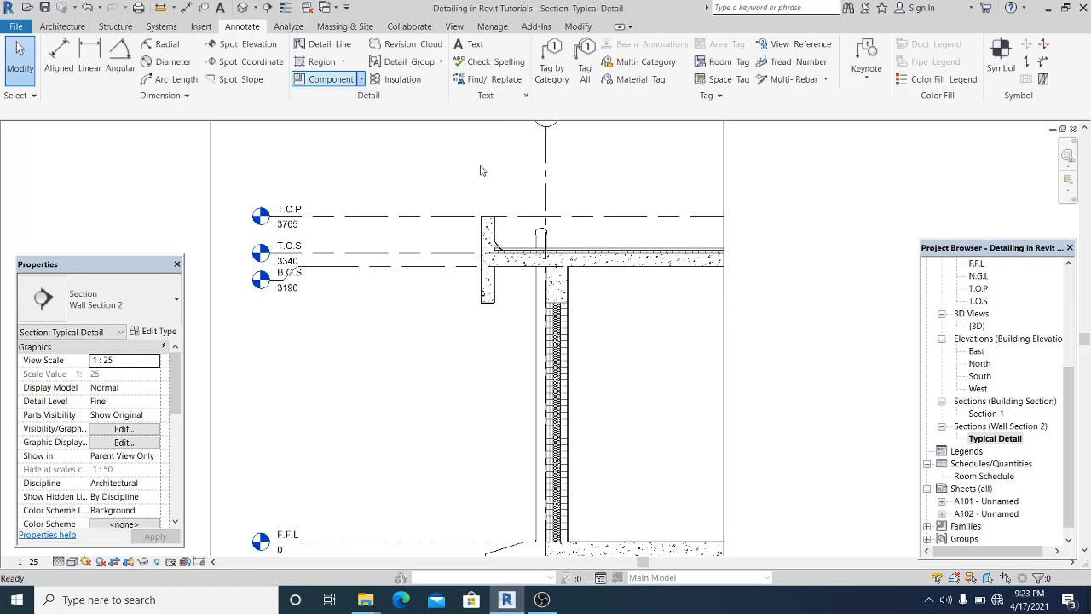
{"action": "left_click", "coordinate": [636, 355]}
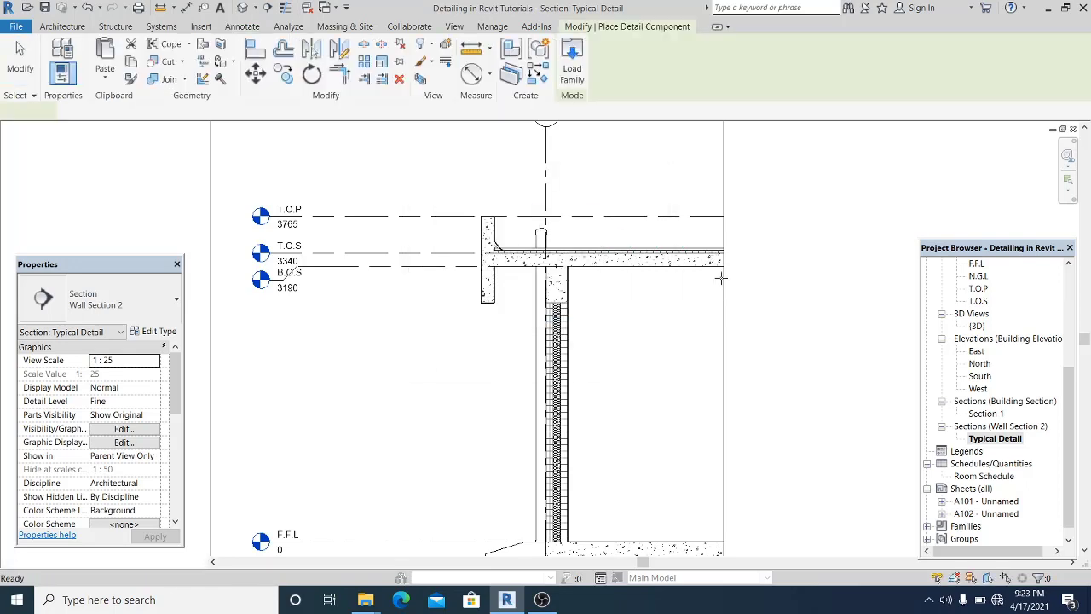
{"action": "scroll", "coordinate": [709, 247], "scroll_direction": "up", "scroll_amount": 5}
{"action": "key", "text": "space"}
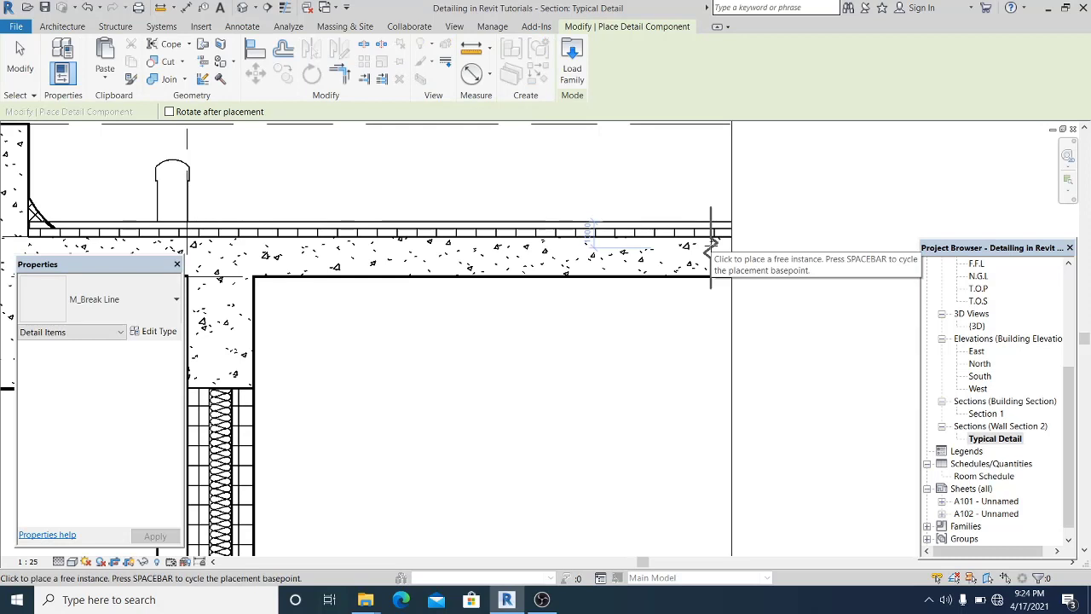
{"action": "key", "text": "space"}
{"action": "left_click", "coordinate": [712, 247]}
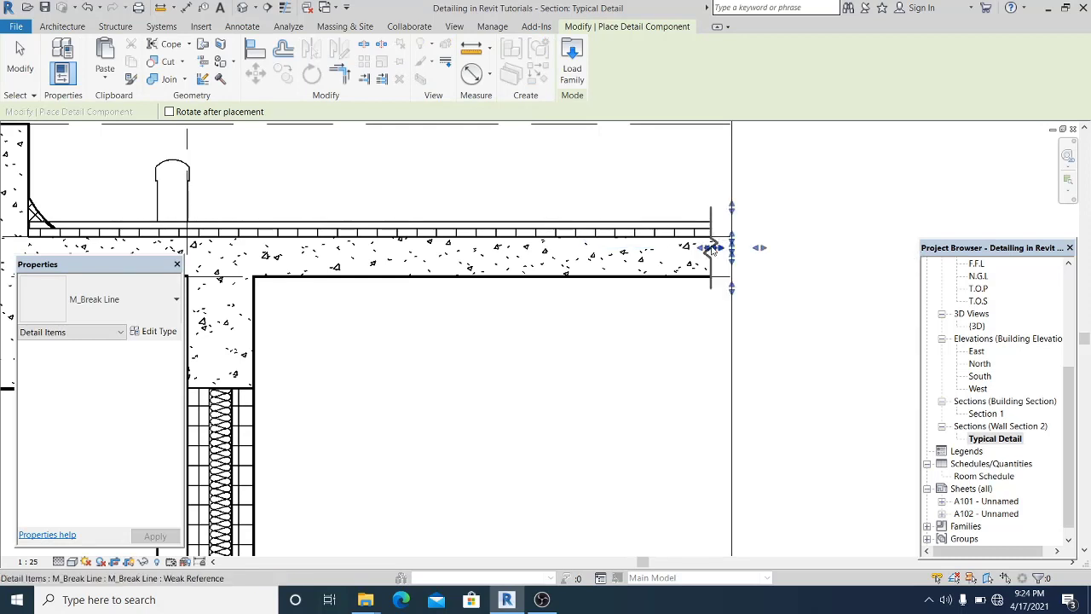
{"action": "left_click", "coordinate": [18, 53]}
Step: Copy the roof slab's break line down to the right end of the ground floor slab
{"action": "scroll", "coordinate": [597, 146], "scroll_direction": "down", "scroll_amount": 3}
{"action": "left_click", "coordinate": [667, 206]}
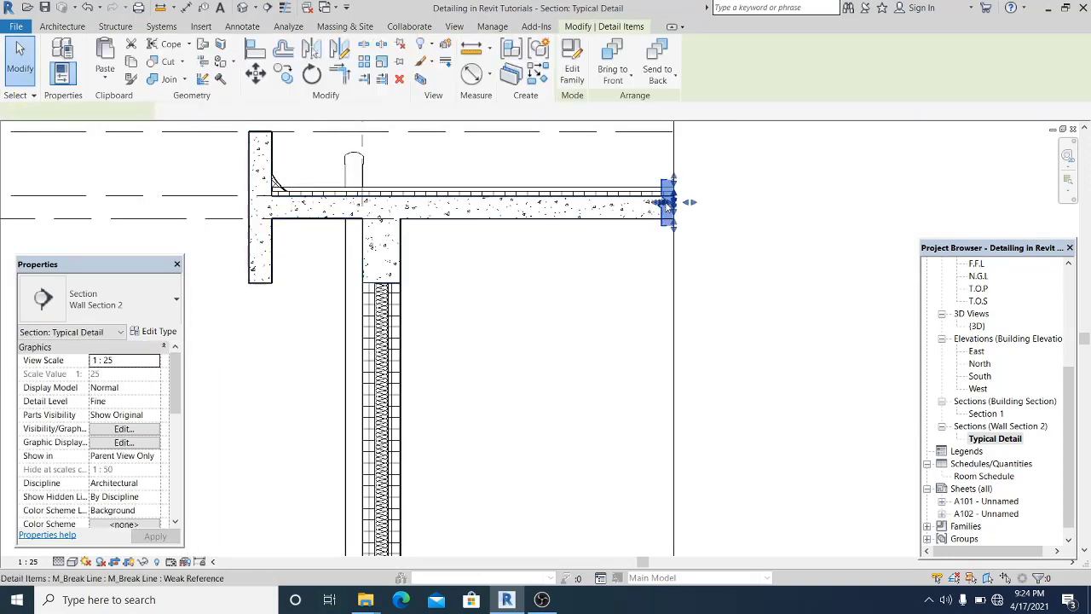
{"action": "scroll", "coordinate": [666, 203], "scroll_direction": "down", "scroll_amount": 1}
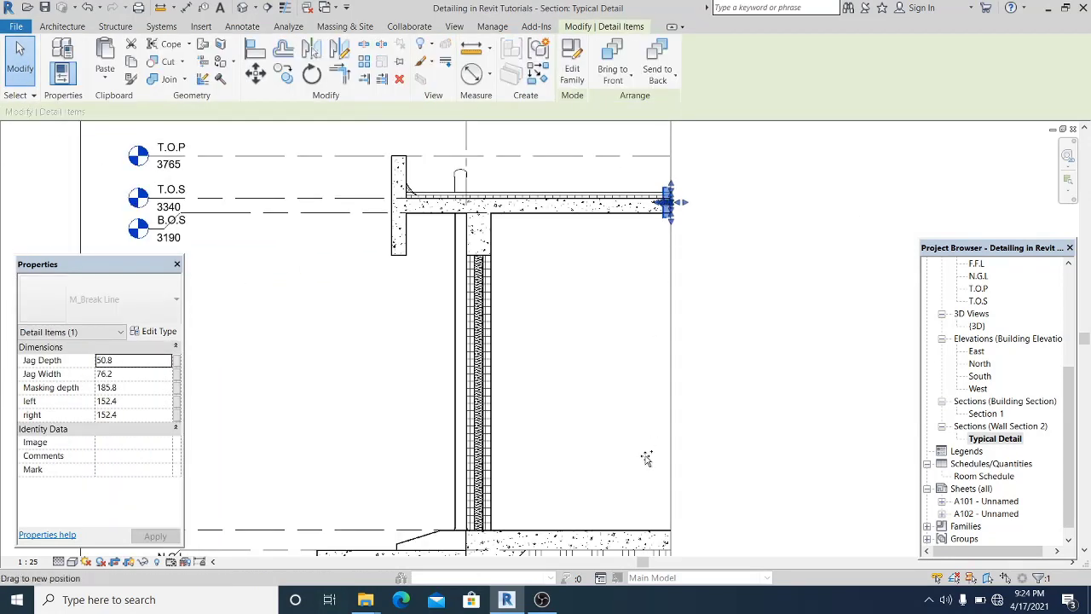
{"action": "left_click_drag", "start_coordinate": [647, 459], "coordinate": [666, 545]}
{"action": "middle_click_drag", "start_coordinate": [664, 533], "coordinate": [668, 416]}
{"action": "scroll", "coordinate": [664, 417], "scroll_direction": "up", "scroll_amount": 3}
{"action": "middle_click_drag", "start_coordinate": [706, 458], "coordinate": [690, 296]}
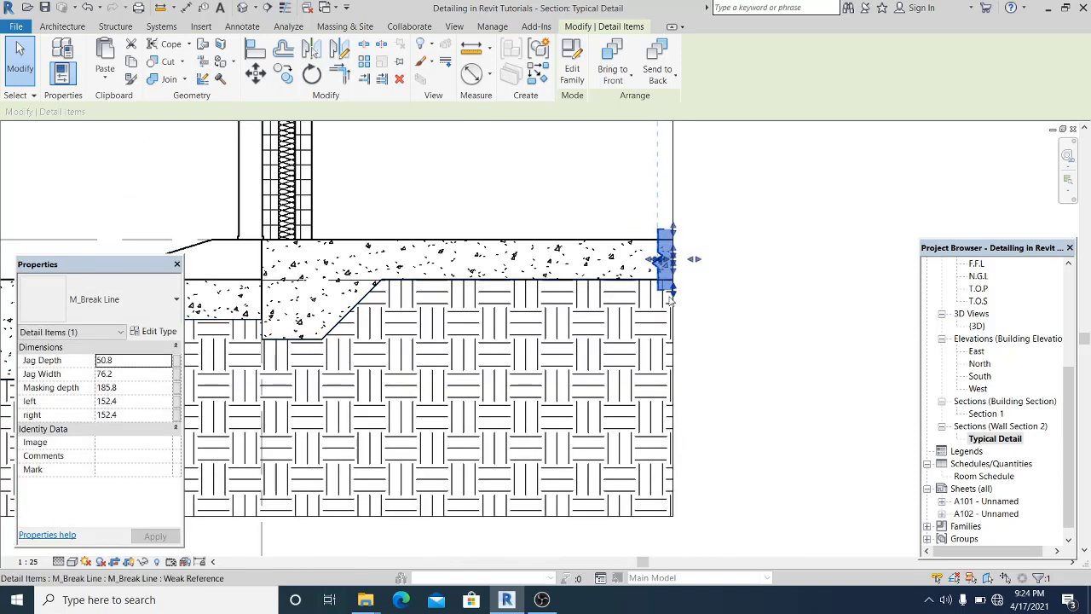
Step: Stretch the ground slab's break line down to the bottom of the earth hatch and nudge its upper end upward
{"action": "left_click_drag", "start_coordinate": [674, 295], "coordinate": [679, 523]}
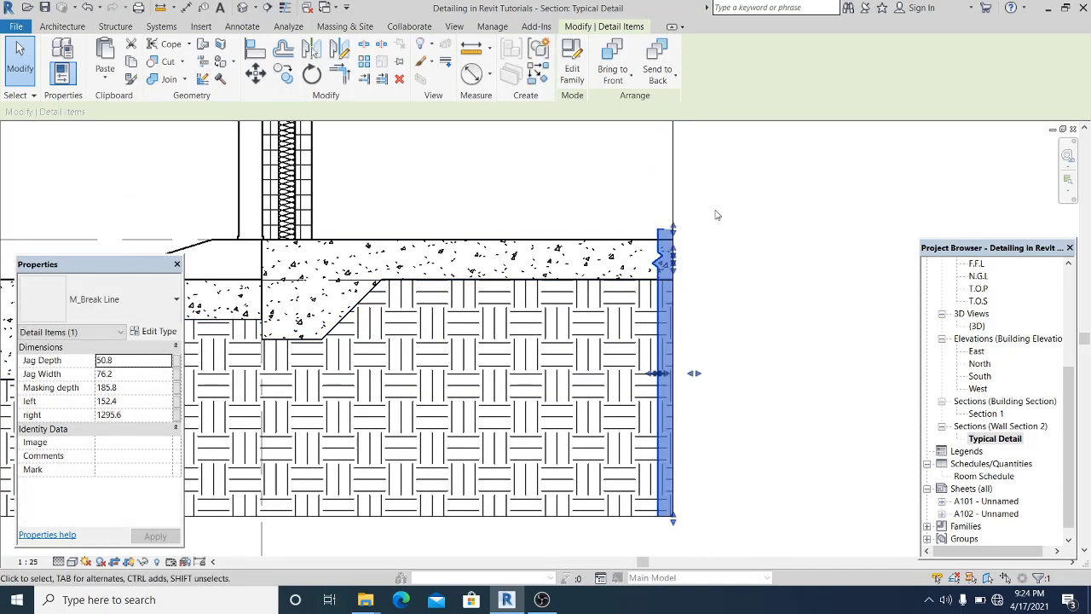
{"action": "scroll", "coordinate": [708, 220], "scroll_direction": "up", "scroll_amount": 2}
{"action": "left_click_drag", "start_coordinate": [663, 232], "coordinate": [665, 222]}
{"action": "left_click", "coordinate": [760, 190]}
Step: Extend the upper end of the roof slab's break line slightly upward above the roof layers
{"action": "scroll", "coordinate": [723, 214], "scroll_direction": "down", "scroll_amount": 5}
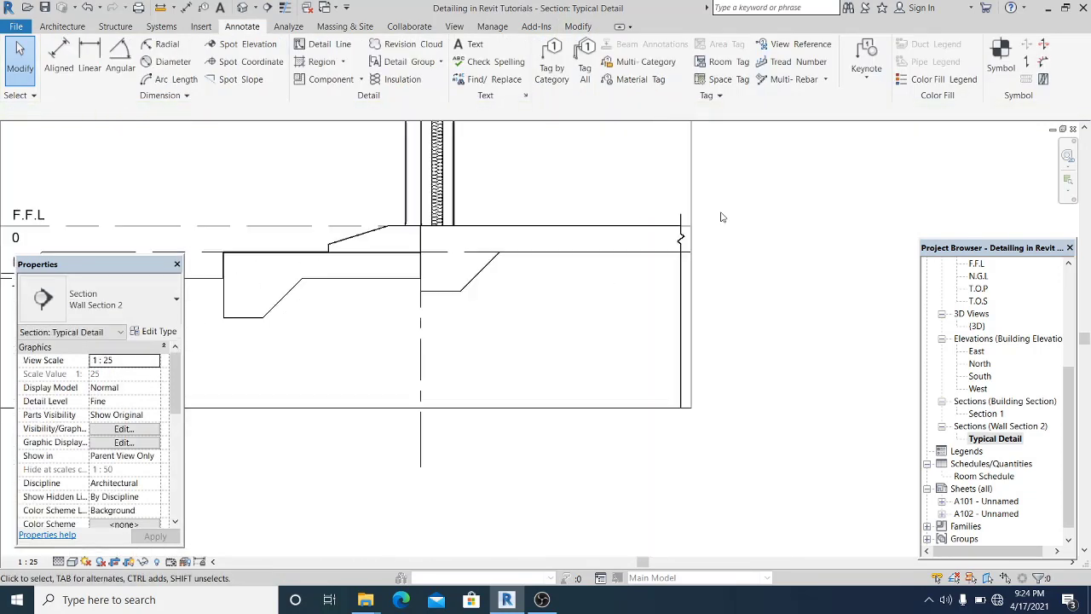
{"action": "scroll", "coordinate": [748, 197], "scroll_direction": "down", "scroll_amount": 3}
{"action": "middle_click_drag", "start_coordinate": [749, 195], "coordinate": [701, 353]}
{"action": "scroll", "coordinate": [648, 341], "scroll_direction": "up", "scroll_amount": 1}
{"action": "scroll", "coordinate": [628, 458], "scroll_direction": "down", "scroll_amount": 2}
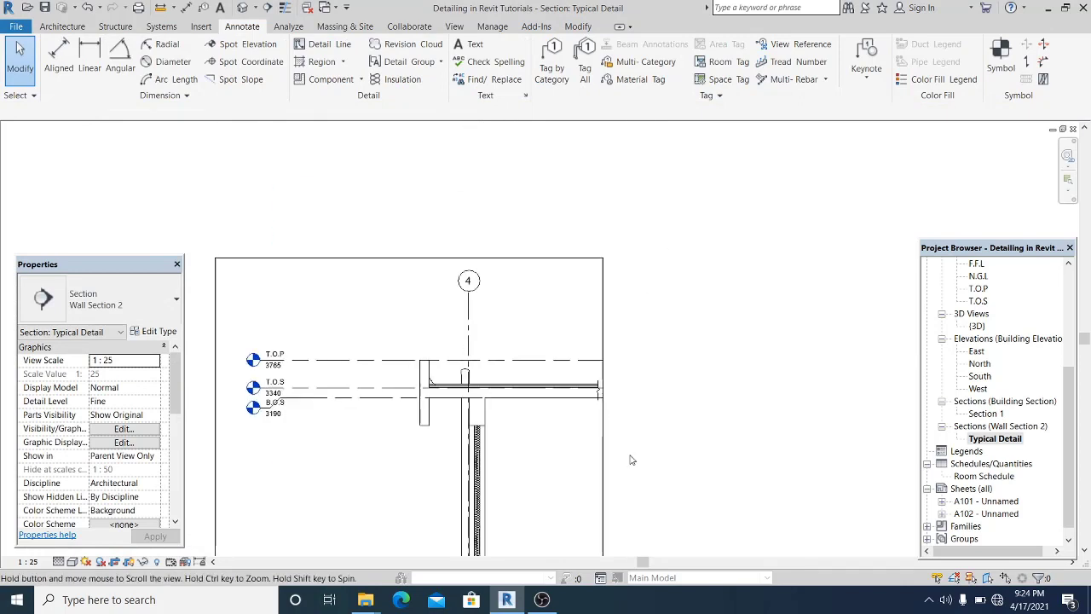
{"action": "scroll", "coordinate": [577, 430], "scroll_direction": "up", "scroll_amount": 3}
{"action": "left_click", "coordinate": [580, 418]}
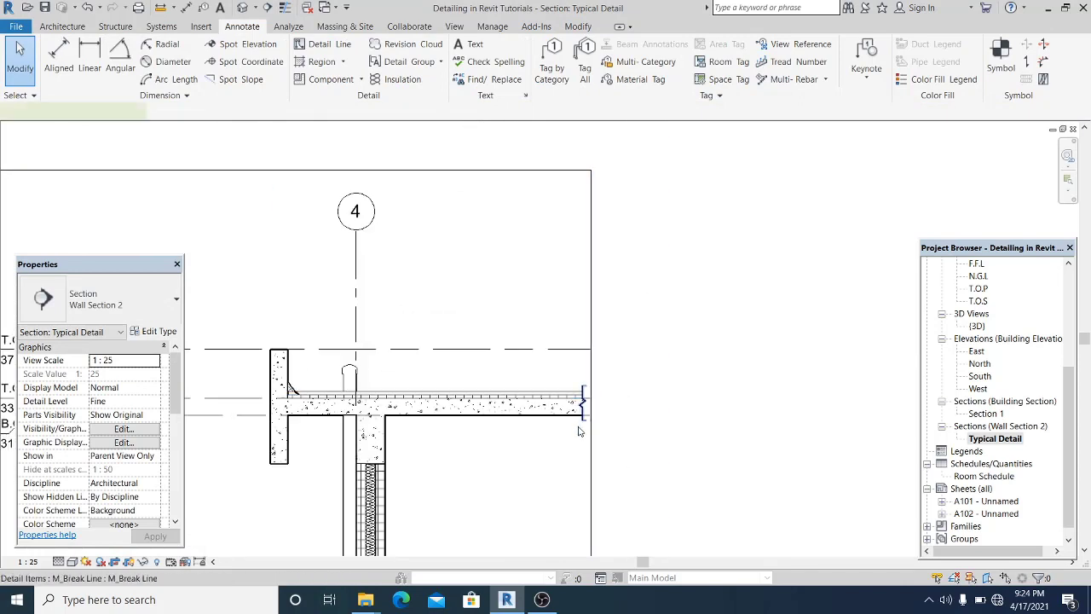
{"action": "scroll", "coordinate": [582, 422], "scroll_direction": "up", "scroll_amount": 2}
{"action": "left_click_drag", "start_coordinate": [606, 426], "coordinate": [606, 425]}
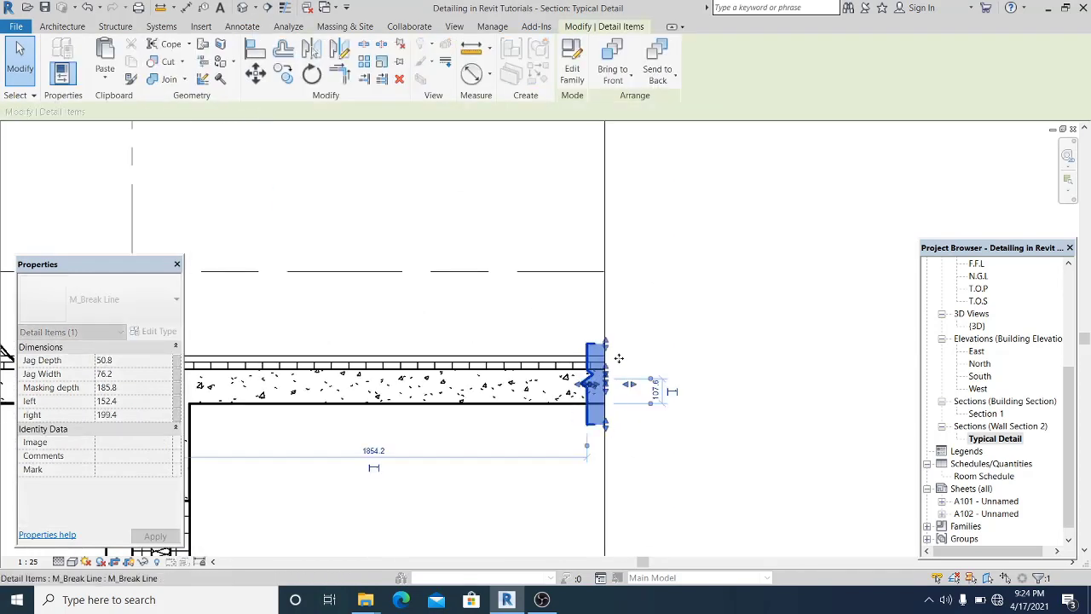
{"action": "left_click", "coordinate": [699, 316]}
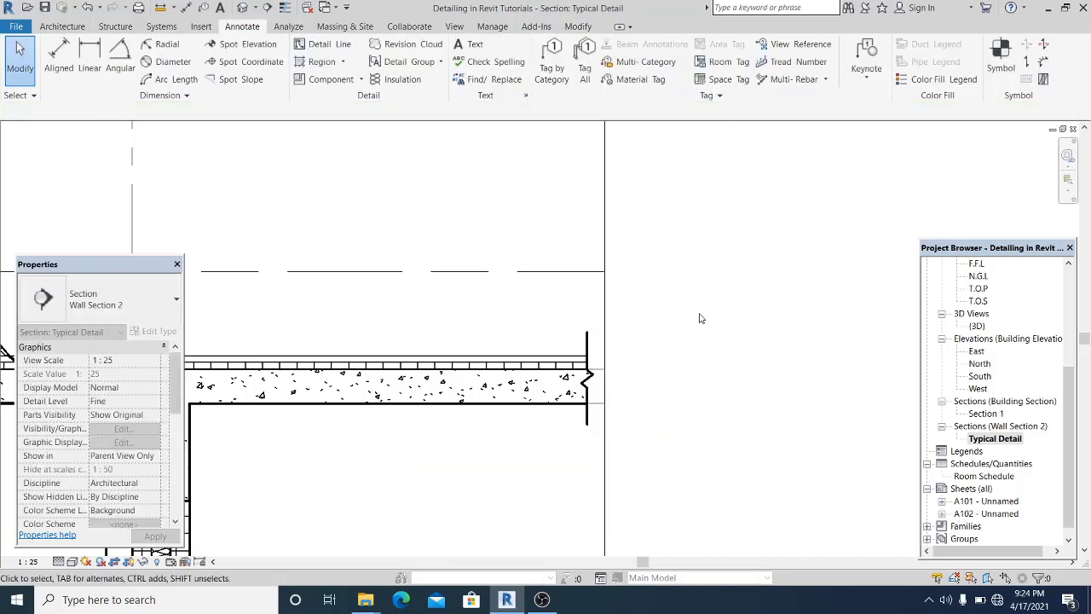
Step: Pull back the inner end of the outer footing's concrete filled region, leaving a gap about 86 mm wide beside the ground slab's thickened edge
{"action": "scroll", "coordinate": [690, 273], "scroll_direction": "down", "scroll_amount": 3}
{"action": "scroll", "coordinate": [733, 298], "scroll_direction": "down", "scroll_amount": 3}
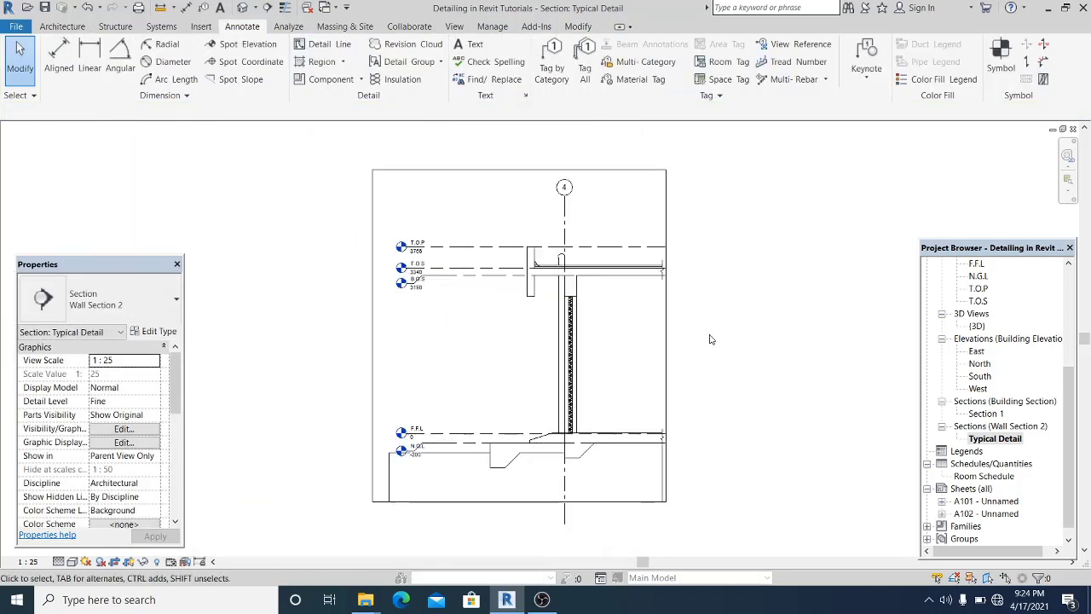
{"action": "scroll", "coordinate": [708, 465], "scroll_direction": "up", "scroll_amount": 4}
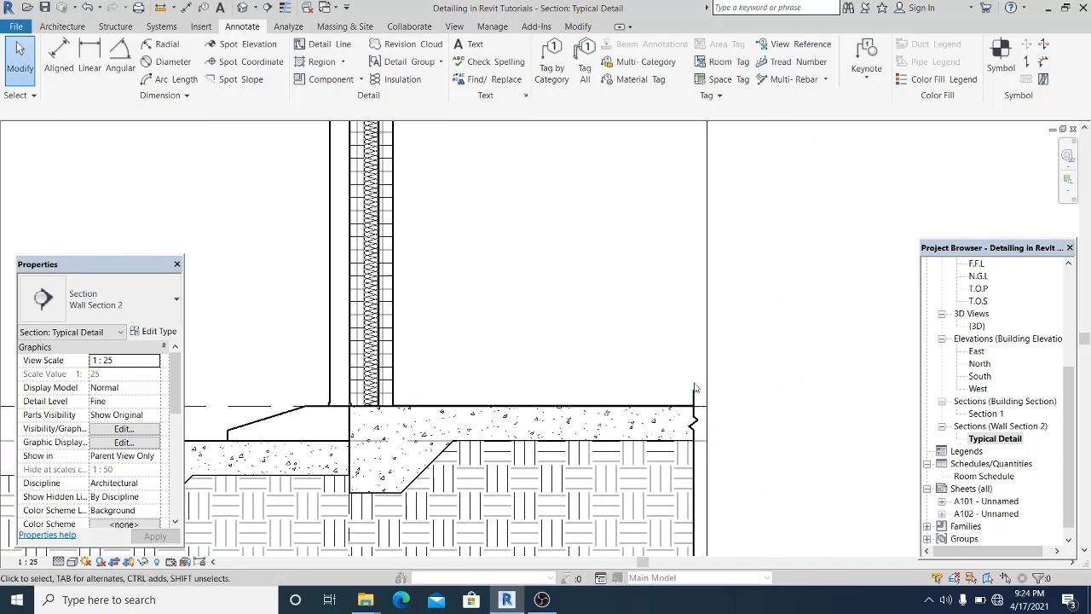
{"action": "scroll", "coordinate": [695, 388], "scroll_direction": "down", "scroll_amount": 5}
{"action": "left_click", "coordinate": [796, 351]}
{"action": "scroll", "coordinate": [586, 437], "scroll_direction": "up", "scroll_amount": 3}
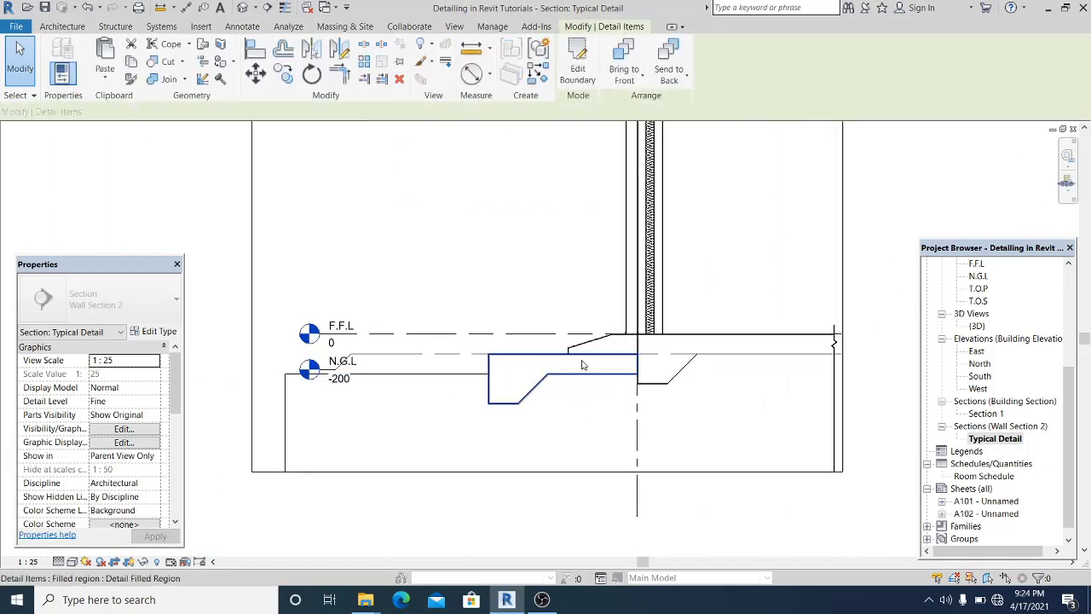
{"action": "scroll", "coordinate": [582, 365], "scroll_direction": "up", "scroll_amount": 3}
{"action": "key", "text": "Escape"}
{"action": "scroll", "coordinate": [658, 392], "scroll_direction": "up", "scroll_amount": 1}
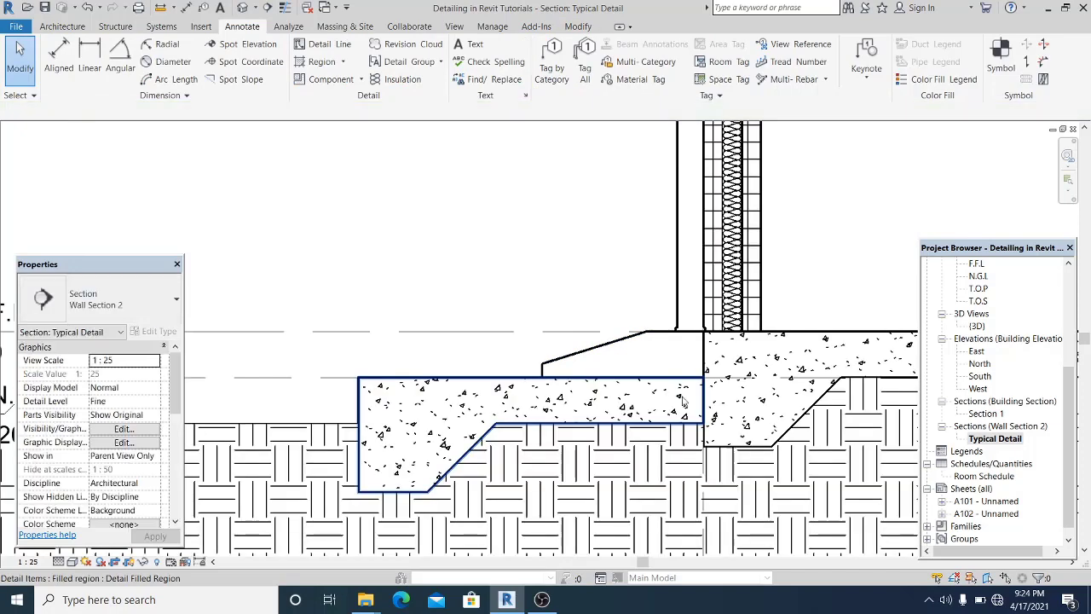
{"action": "left_click", "coordinate": [685, 401]}
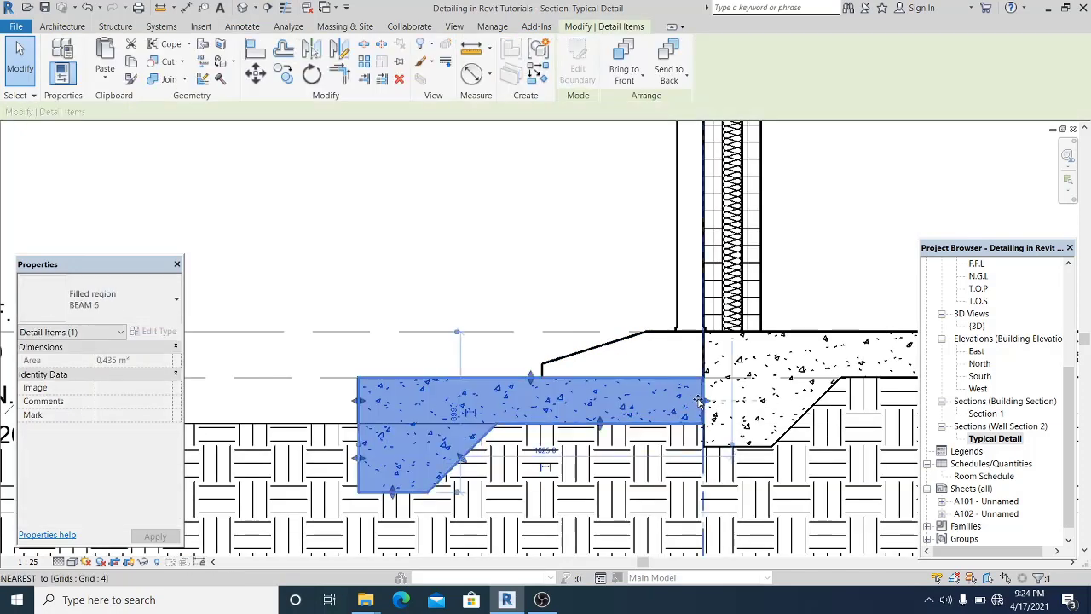
{"action": "left_click_drag", "start_coordinate": [700, 401], "coordinate": [696, 401]}
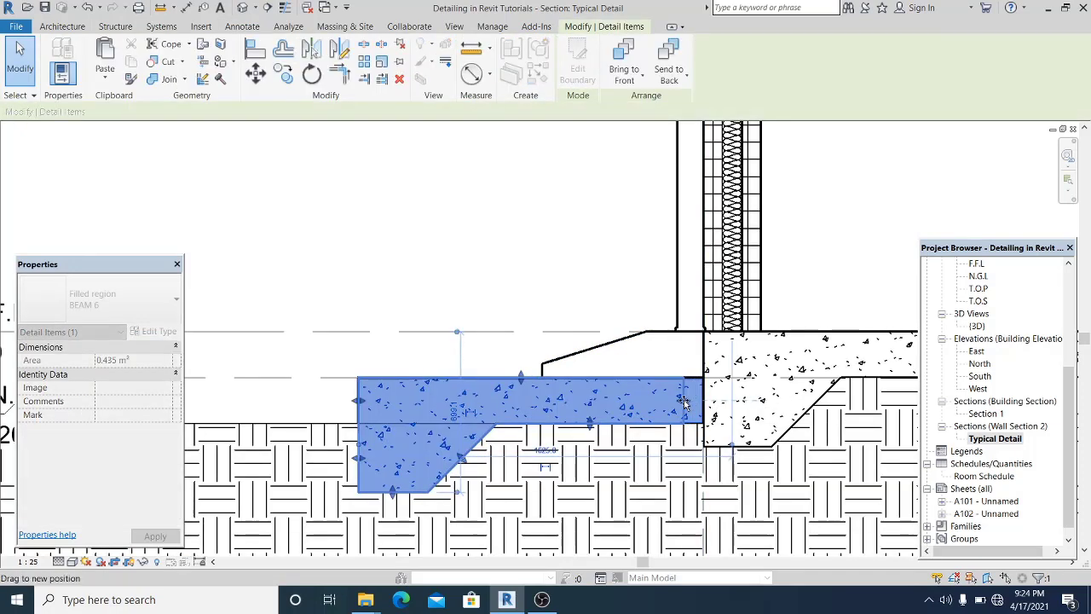
{"action": "key", "text": "Escape"}
Step: Begin a filled region with a rectangular boundary in the Medium Lines line style
{"action": "scroll", "coordinate": [546, 316], "scroll_direction": "down", "scroll_amount": 3}
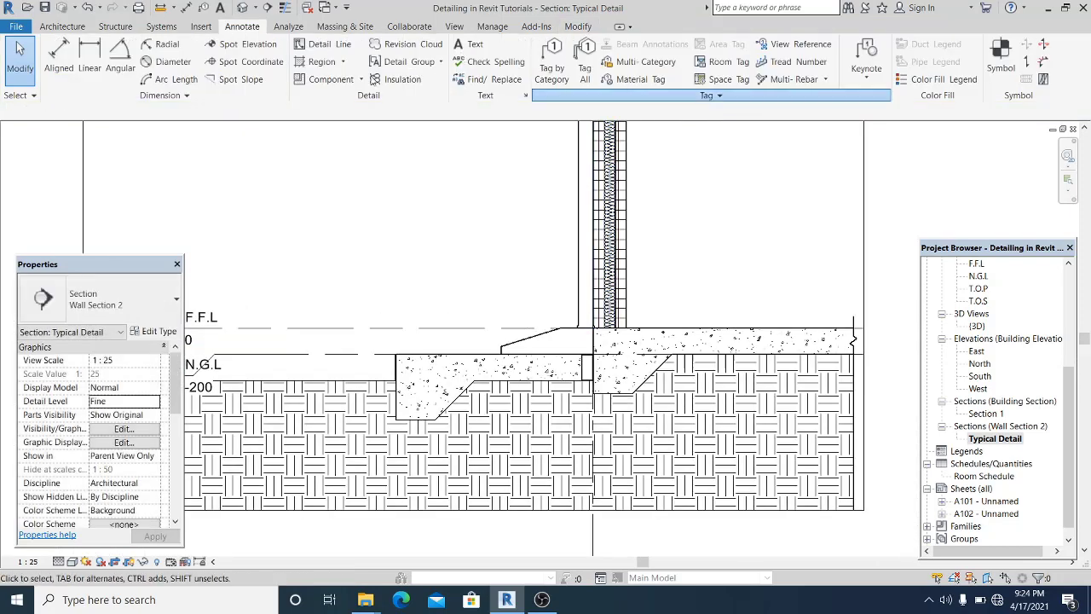
{"action": "left_click_drag", "start_coordinate": [372, 75], "coordinate": [331, 46]}
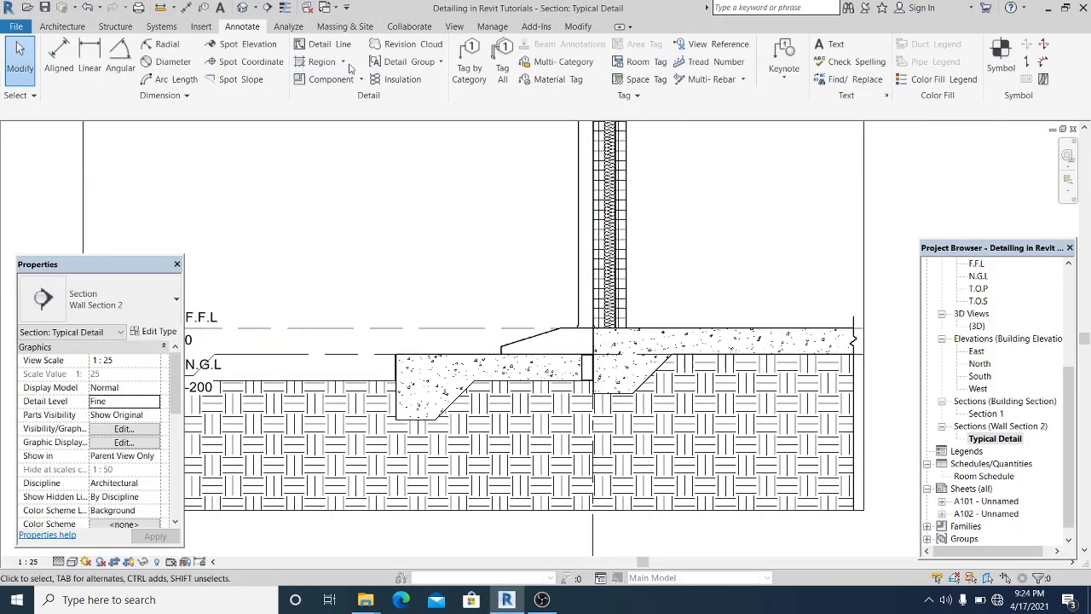
{"action": "left_click", "coordinate": [345, 62]}
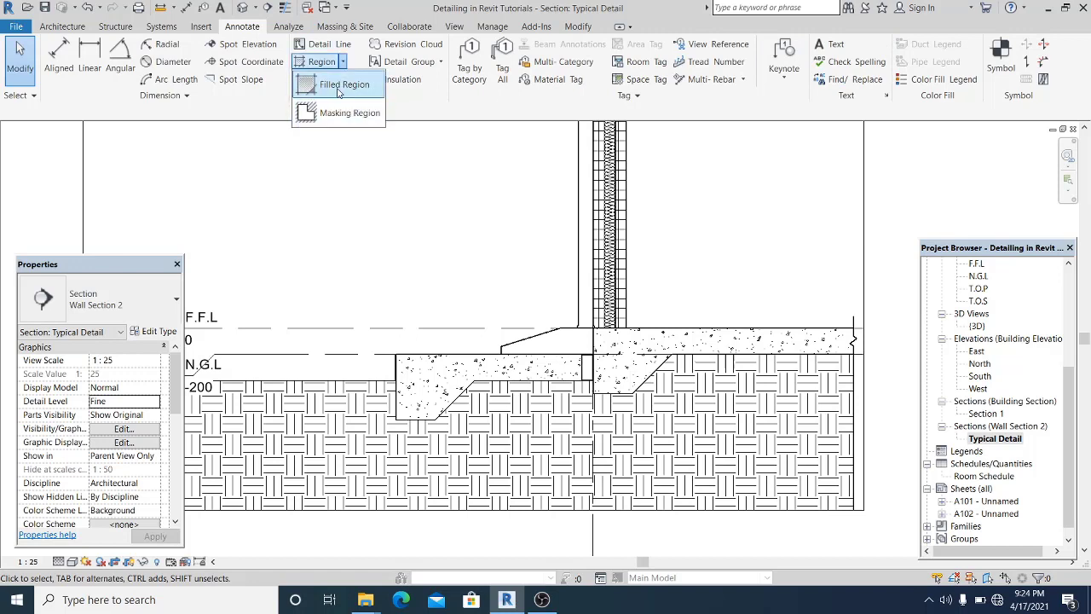
{"action": "left_click", "coordinate": [317, 82]}
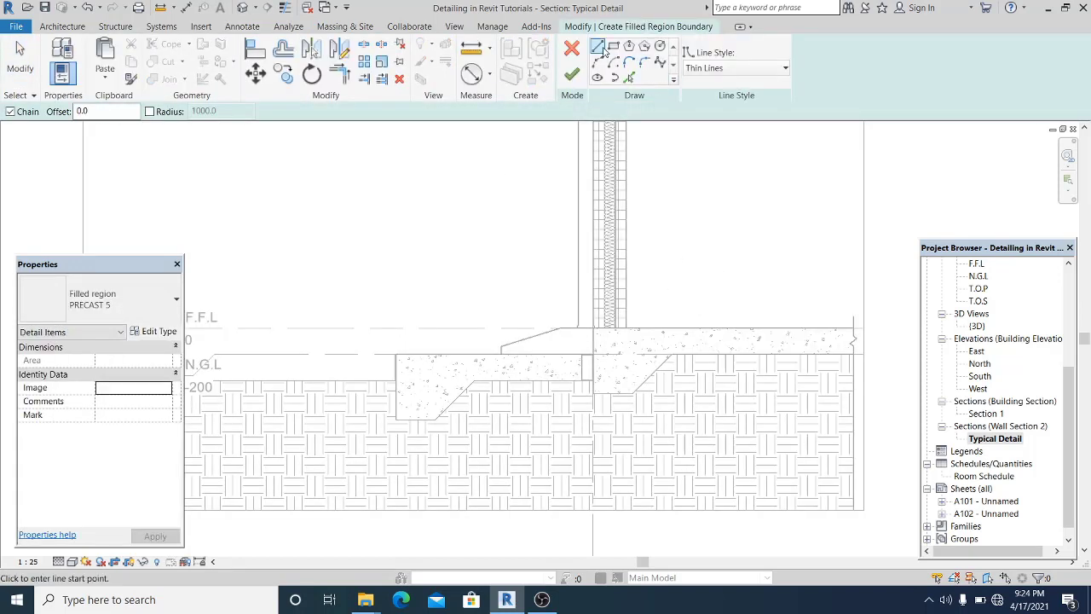
{"action": "left_click", "coordinate": [614, 46]}
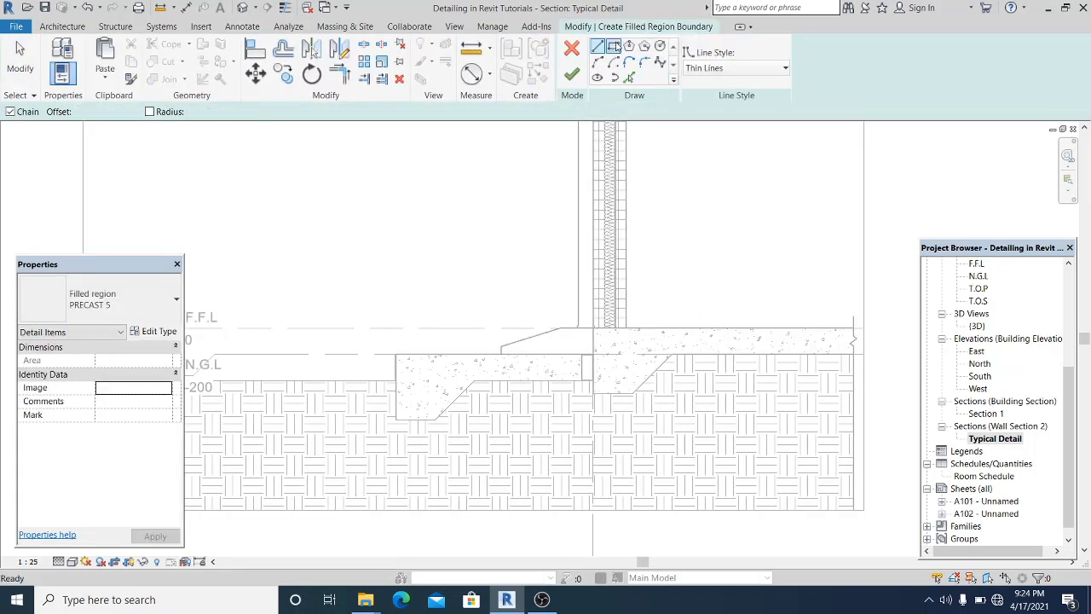
{"action": "left_click", "coordinate": [741, 68]}
{"action": "left_click", "coordinate": [708, 197]}
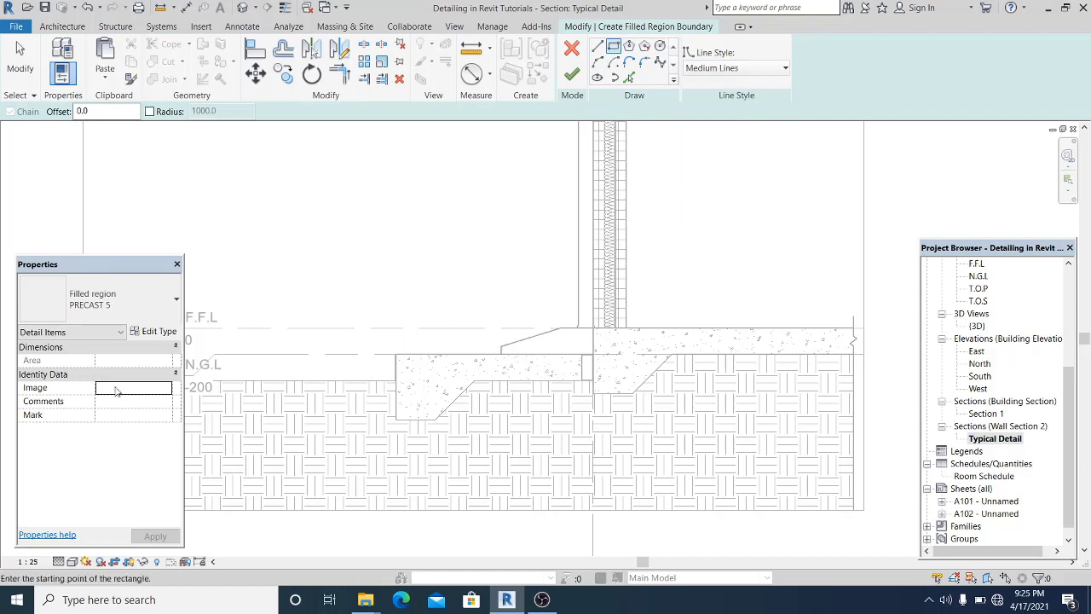
Step: Duplicate the PRECAST 5 filled region type as PRECAST 6 and set its fill pattern to Vertical 1.5mm
{"action": "left_click", "coordinate": [155, 331]}
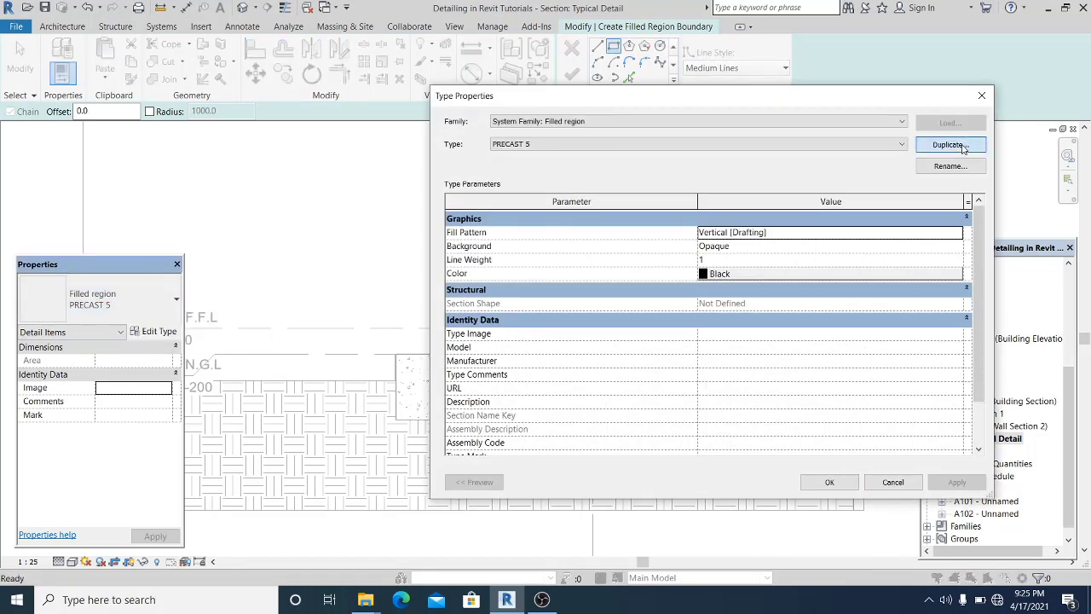
{"action": "left_click", "coordinate": [949, 145]}
{"action": "left_click", "coordinate": [774, 348]}
{"action": "left_click", "coordinate": [877, 233]}
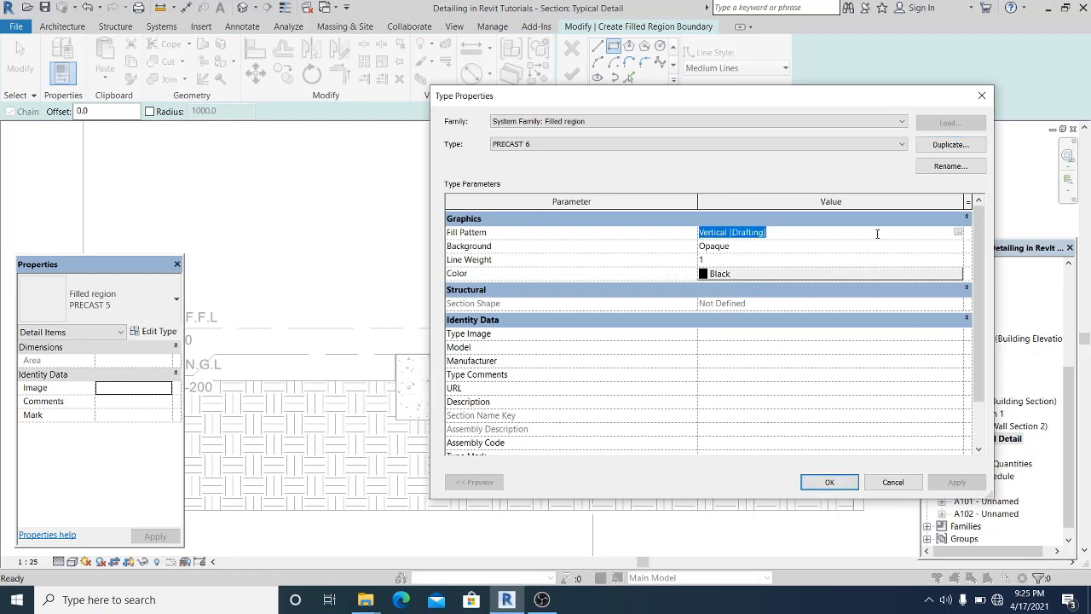
{"action": "left_click", "coordinate": [958, 233]}
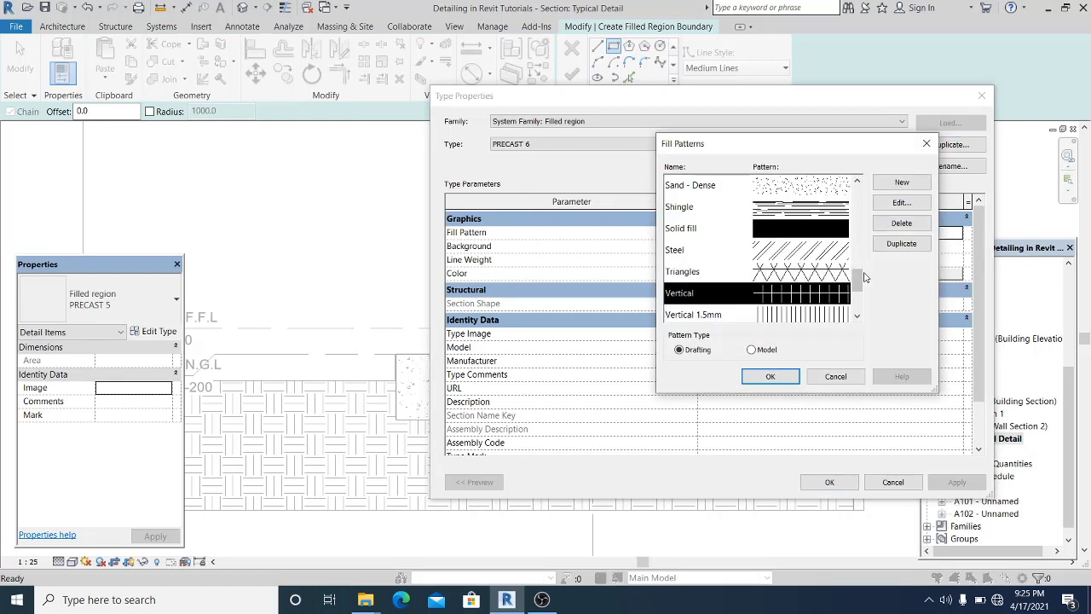
{"action": "scroll", "coordinate": [859, 294], "scroll_direction": "down", "scroll_amount": 1}
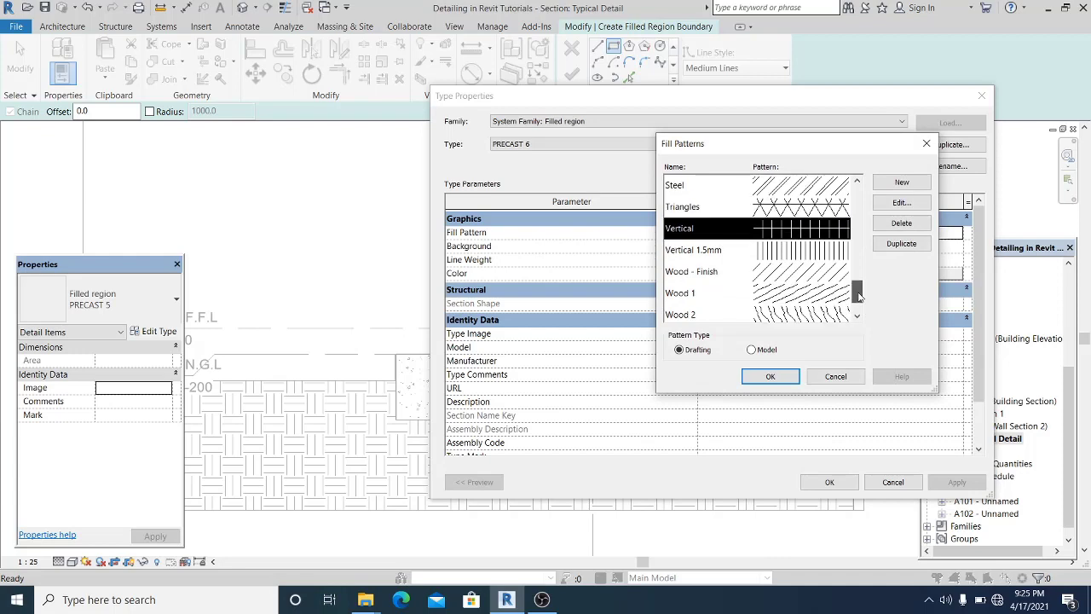
{"action": "double_click", "coordinate": [809, 256]}
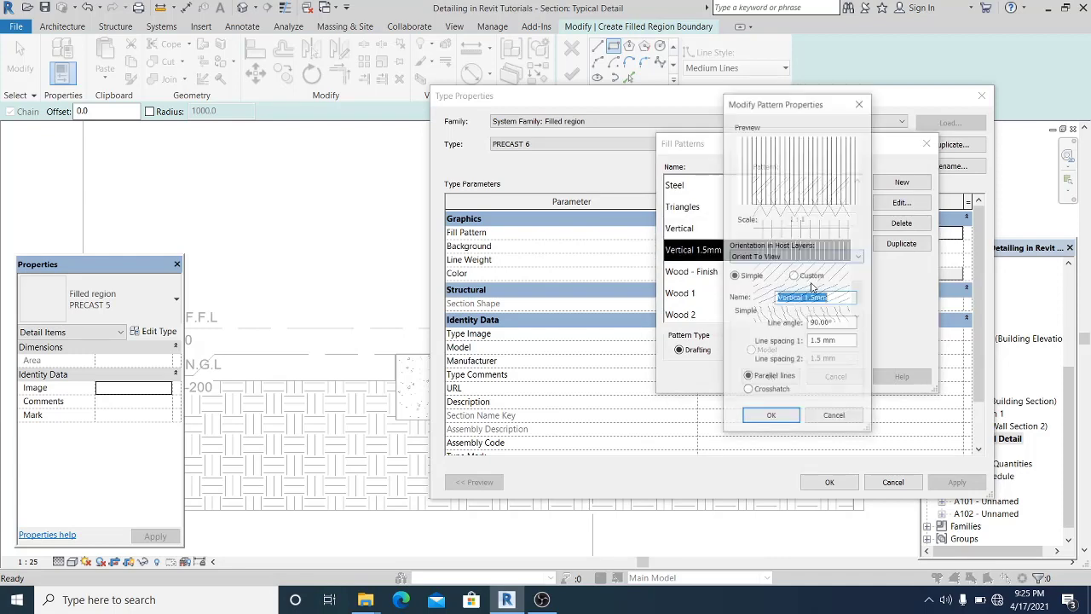
{"action": "left_click", "coordinate": [807, 415]}
{"action": "left_click", "coordinate": [772, 379]}
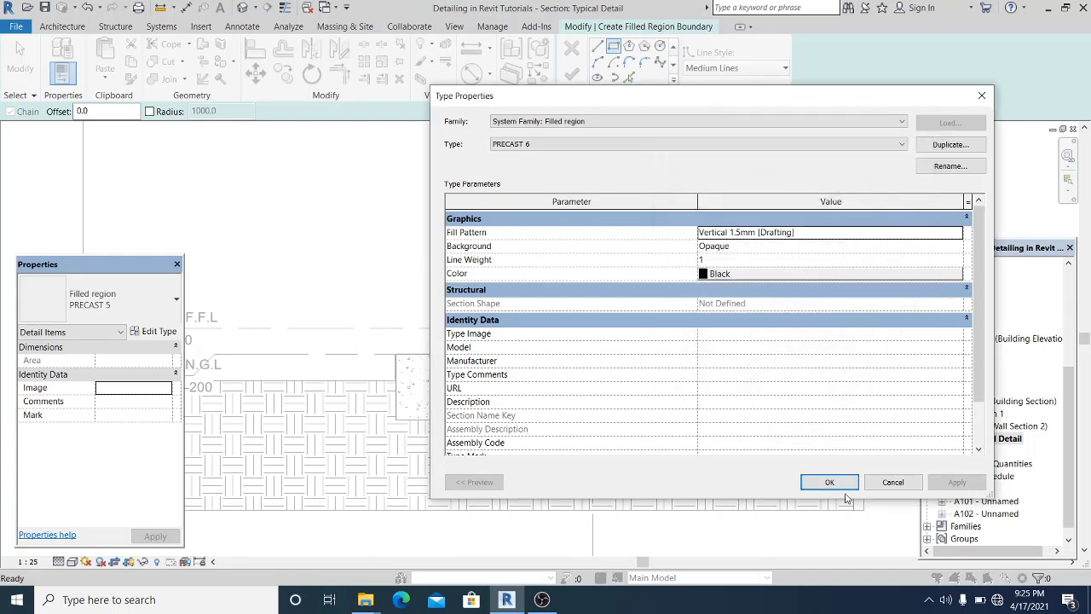
{"action": "left_click", "coordinate": [830, 481]}
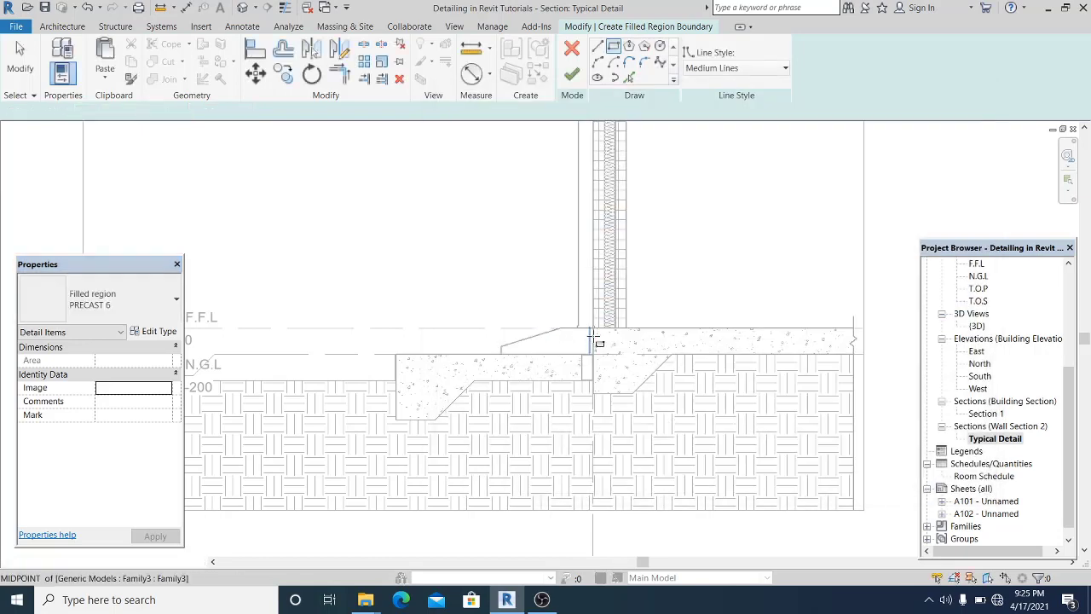
Step: Draw the region's rectangle over the gap between the outer footing and the ground slab's thickened edge, and finish the region
{"action": "scroll", "coordinate": [597, 345], "scroll_direction": "up", "scroll_amount": 4}
{"action": "left_click", "coordinate": [580, 376]}
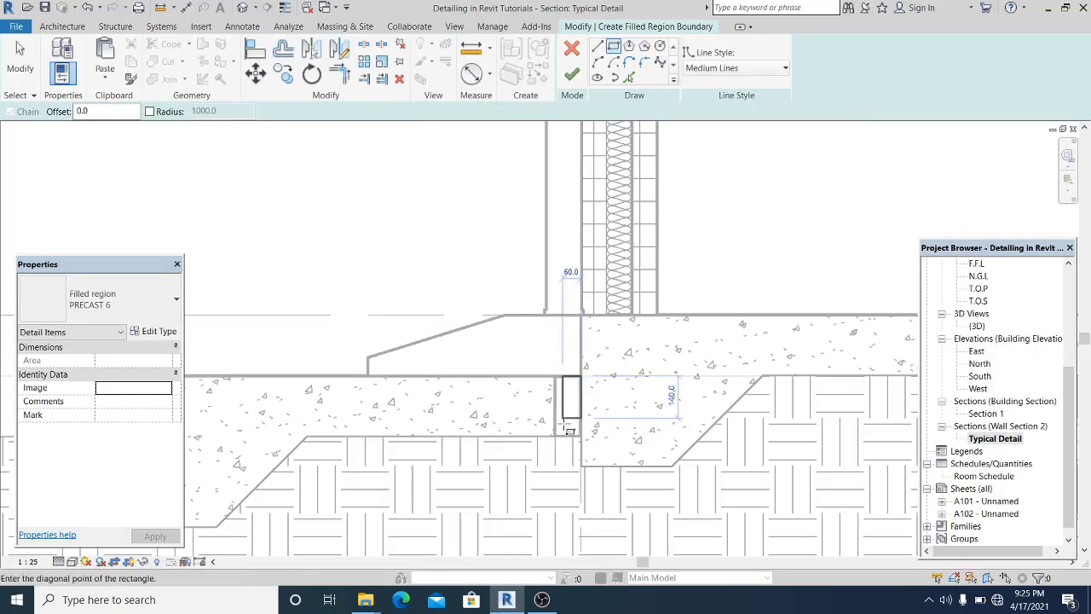
{"action": "left_click", "coordinate": [555, 435]}
{"action": "left_click", "coordinate": [571, 75]}
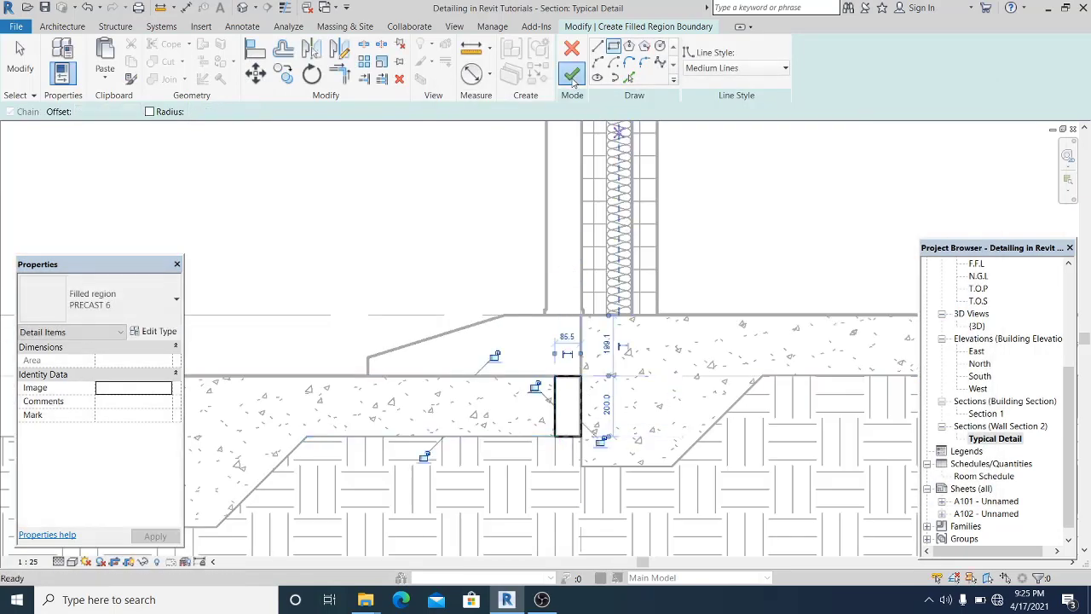
{"action": "left_click", "coordinate": [14, 62]}
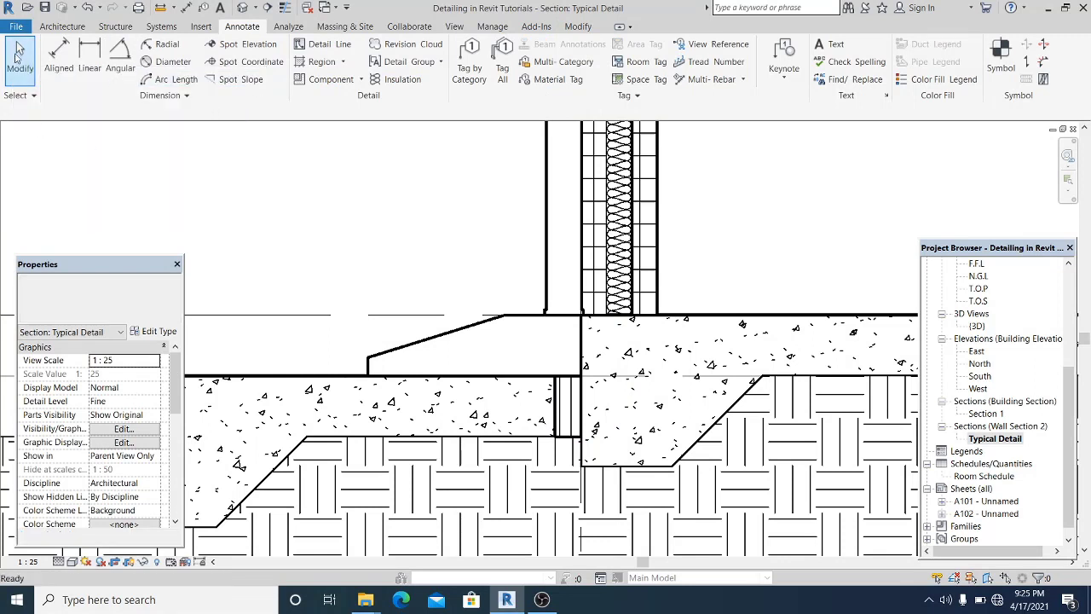
Step: Shorten the wall's insulation batting so its lower end stops about 46 mm above the ground slab
{"action": "scroll", "coordinate": [512, 253], "scroll_direction": "down", "scroll_amount": 3}
{"action": "middle_click_drag", "start_coordinate": [509, 255], "coordinate": [519, 255]}
{"action": "scroll", "coordinate": [557, 307], "scroll_direction": "up", "scroll_amount": 2}
{"action": "scroll", "coordinate": [611, 348], "scroll_direction": "up", "scroll_amount": 2}
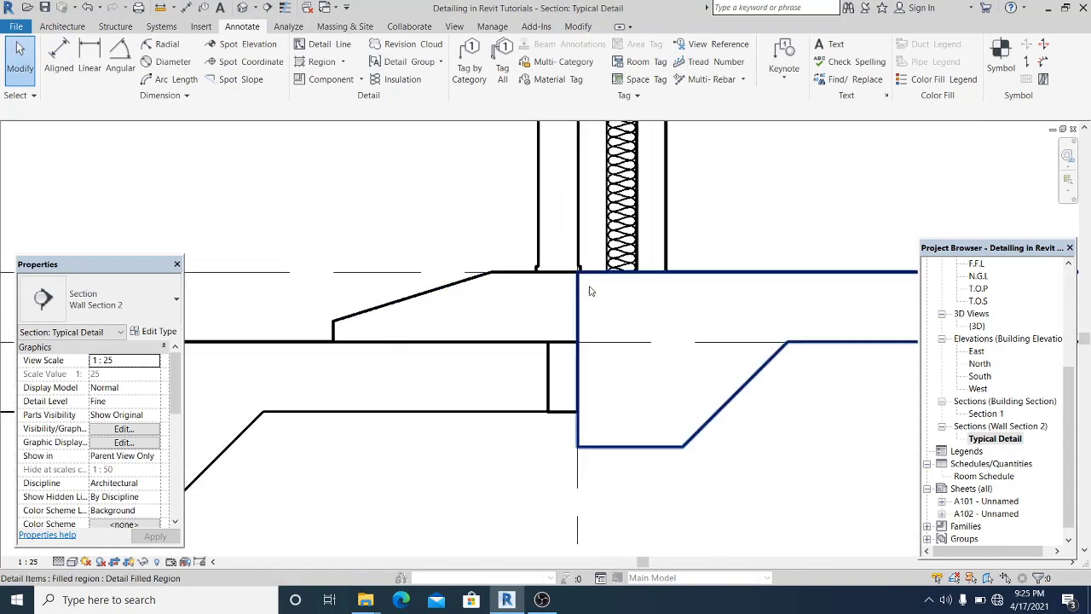
{"action": "left_click", "coordinate": [635, 260]}
{"action": "scroll", "coordinate": [637, 259], "scroll_direction": "up", "scroll_amount": 2}
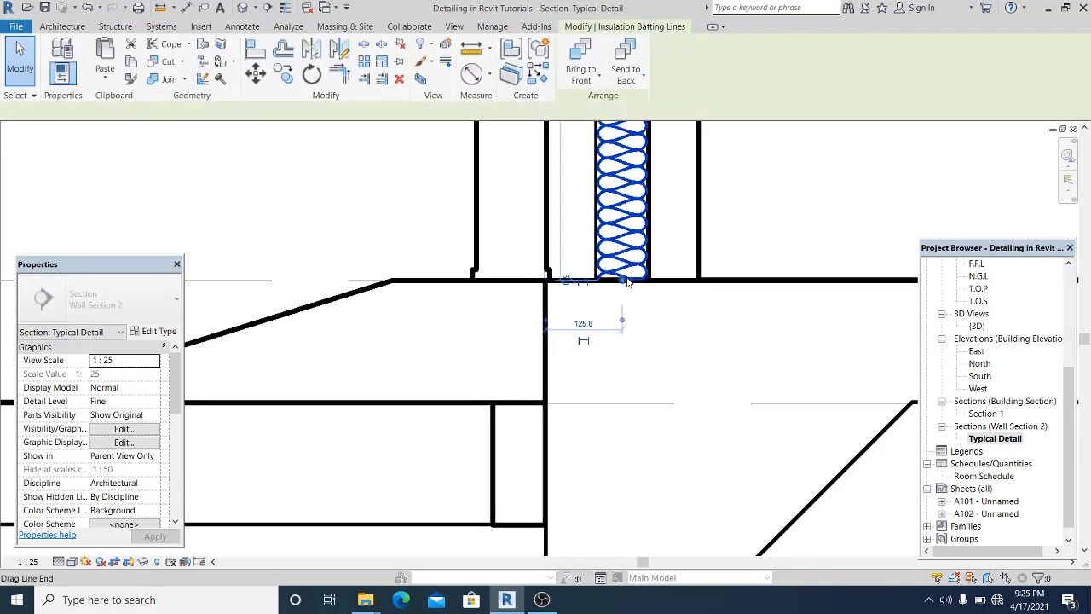
{"action": "left_click_drag", "start_coordinate": [623, 279], "coordinate": [623, 253]}
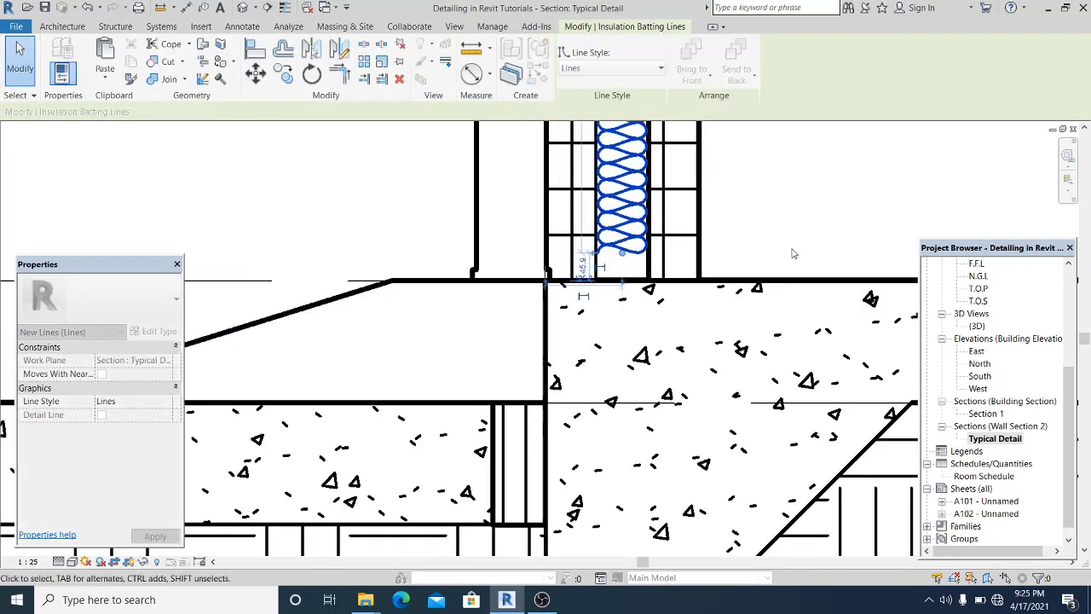
{"action": "key", "text": "Escape"}
{"action": "key", "text": "Escape"}
Step: Raise the bottom edges of the block filled regions on both sides of the insulation to the batting's lower end
{"action": "left_click", "coordinate": [673, 281]}
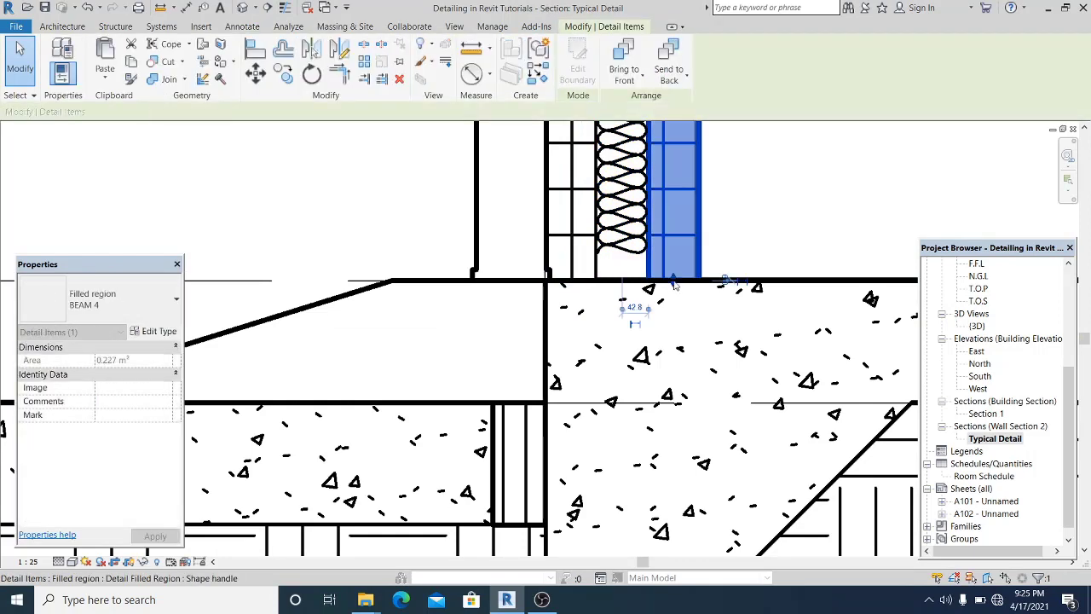
{"action": "left_click_drag", "start_coordinate": [673, 289], "coordinate": [674, 253]}
{"action": "left_click", "coordinate": [567, 268]}
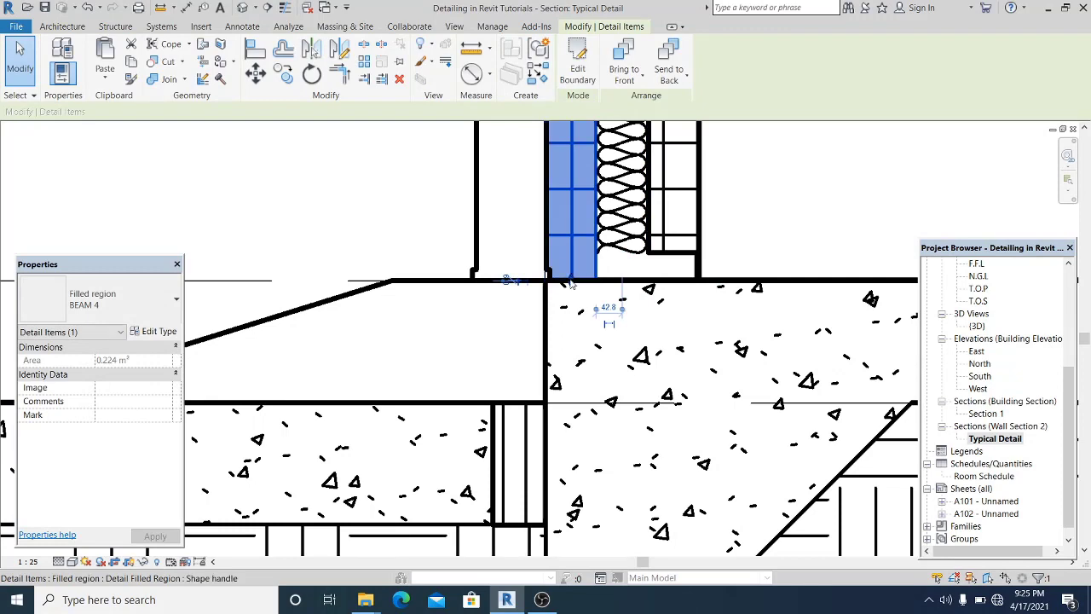
{"action": "left_click_drag", "start_coordinate": [571, 281], "coordinate": [575, 253]}
Step: Set the bottom edge of the outer block region to 55 mm above the ground slab
{"action": "scroll", "coordinate": [579, 257], "scroll_direction": "down", "scroll_amount": 2}
{"action": "middle_click_drag", "start_coordinate": [657, 273], "coordinate": [623, 346]}
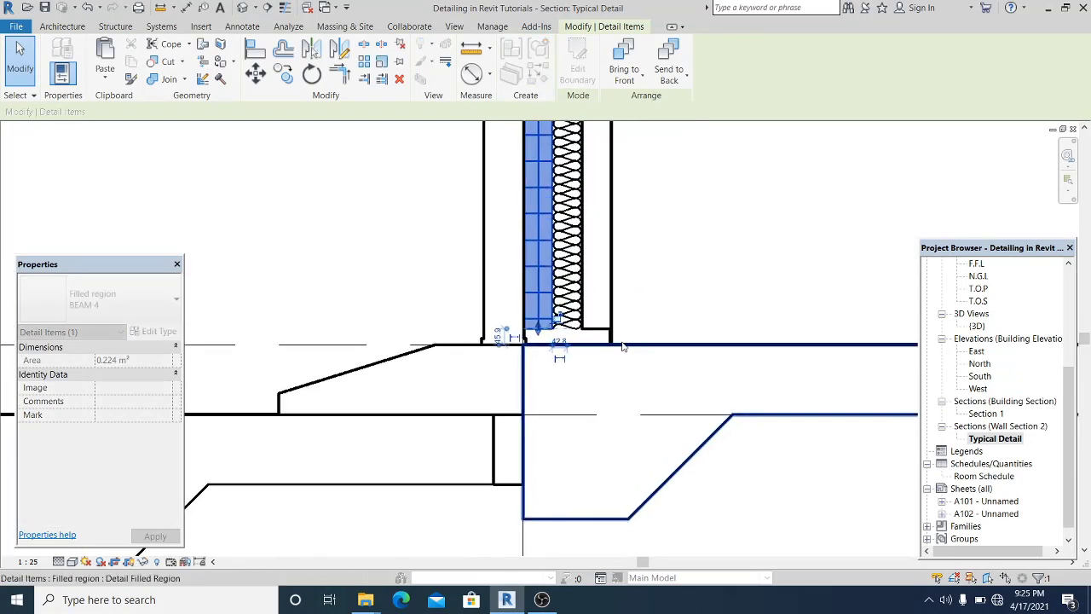
{"action": "scroll", "coordinate": [481, 348], "scroll_direction": "up", "scroll_amount": 1}
{"action": "scroll", "coordinate": [481, 344], "scroll_direction": "up", "scroll_amount": 2}
{"action": "left_click", "coordinate": [525, 326]}
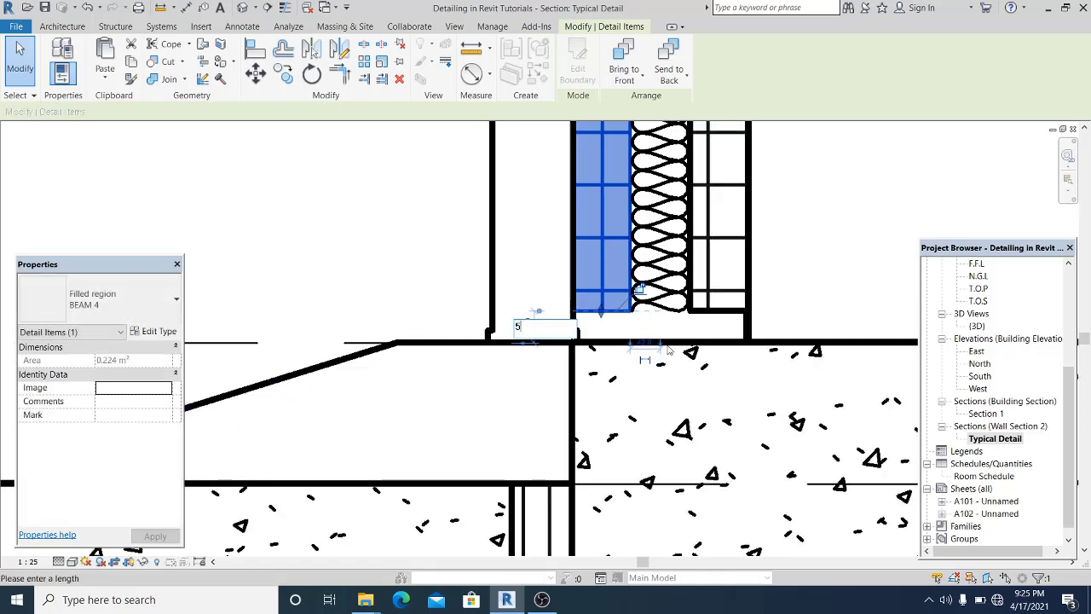
{"action": "key", "text": "Return"}
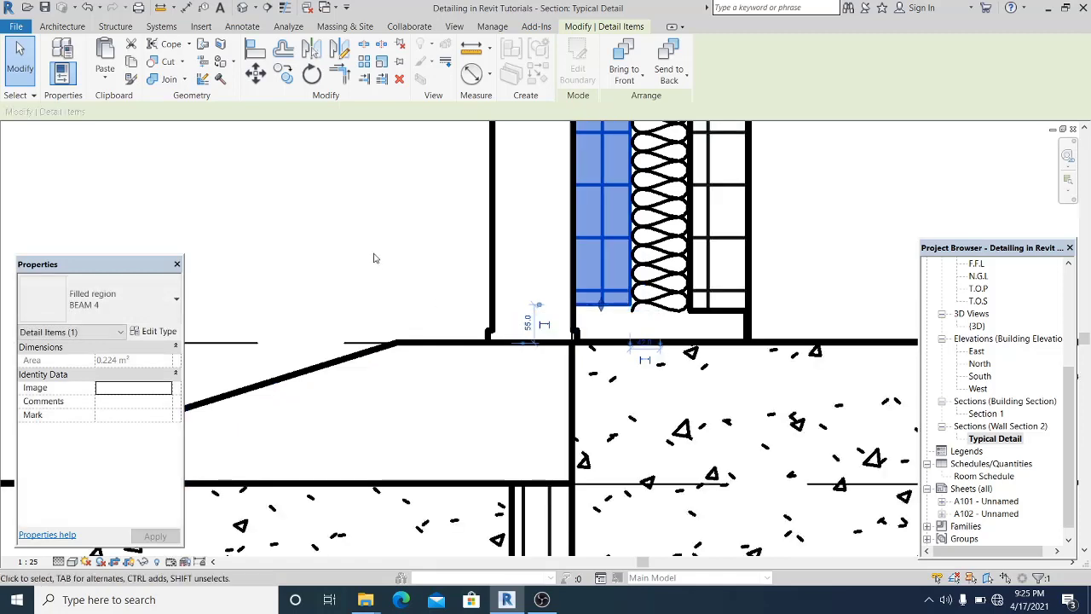
Step: Set the lower end of the wall's insulation batting to 55 mm above the ground slab
{"action": "left_click", "coordinate": [775, 243]}
{"action": "left_click", "coordinate": [667, 309]}
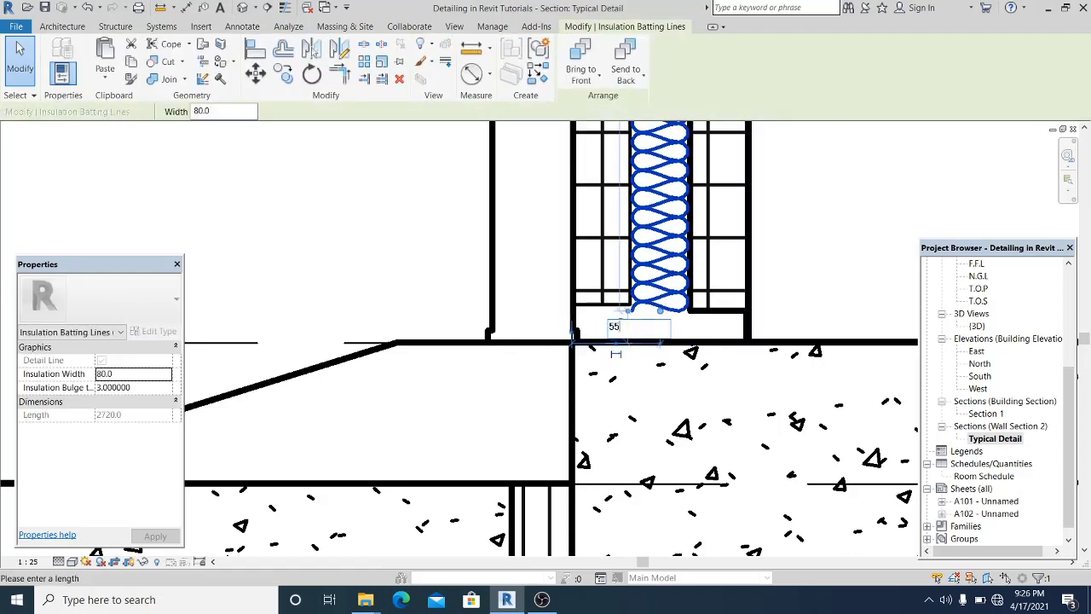
{"action": "left_click", "coordinate": [752, 294]}
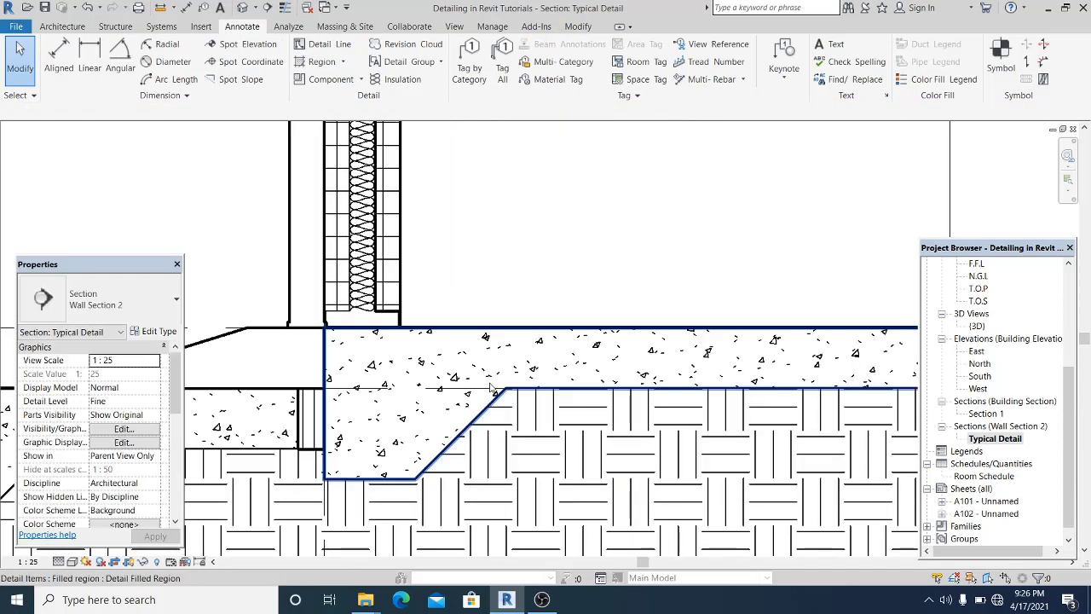
Step: Draw a Medium Lines detail line above the ground slab, from the lower end of the wall's inner block layer to the break line
{"action": "scroll", "coordinate": [491, 388], "scroll_direction": "down", "scroll_amount": 2}
{"action": "key", "text": "d"}
{"action": "key", "text": "l"}
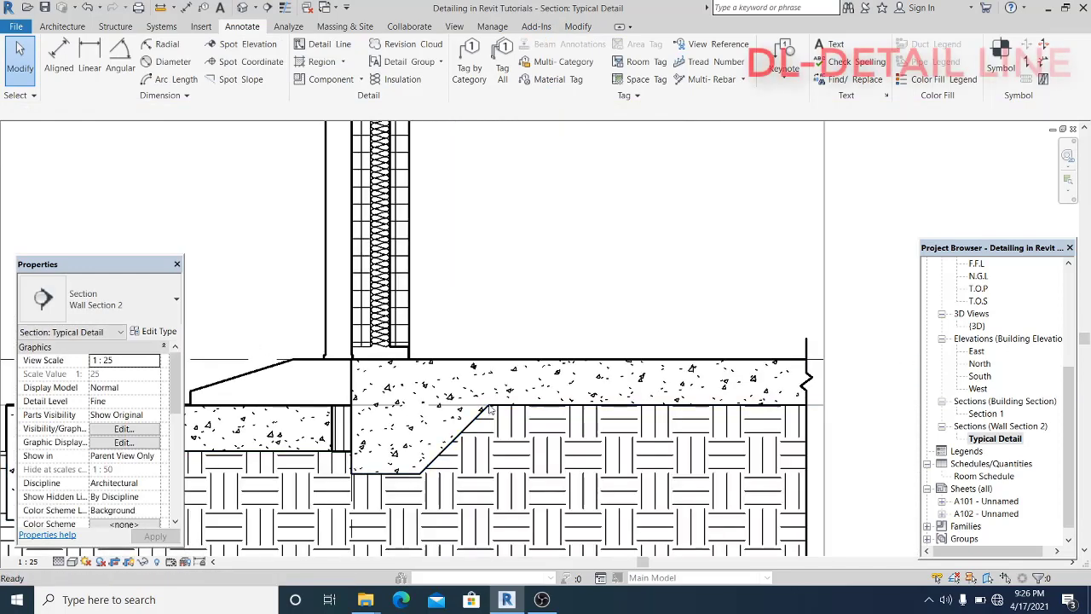
{"action": "left_click", "coordinate": [735, 73]}
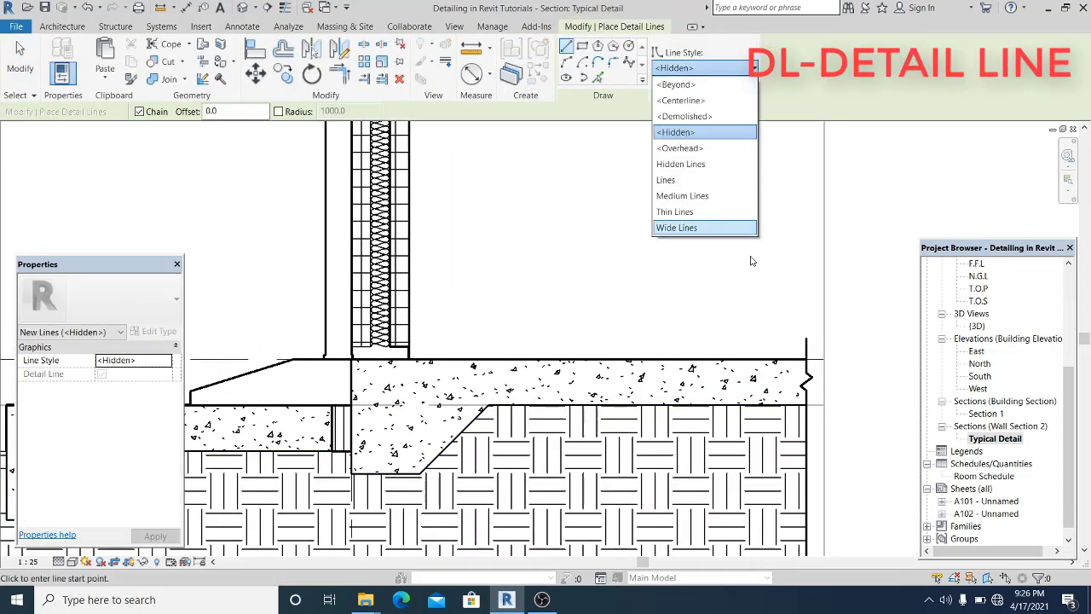
{"action": "left_click", "coordinate": [698, 196]}
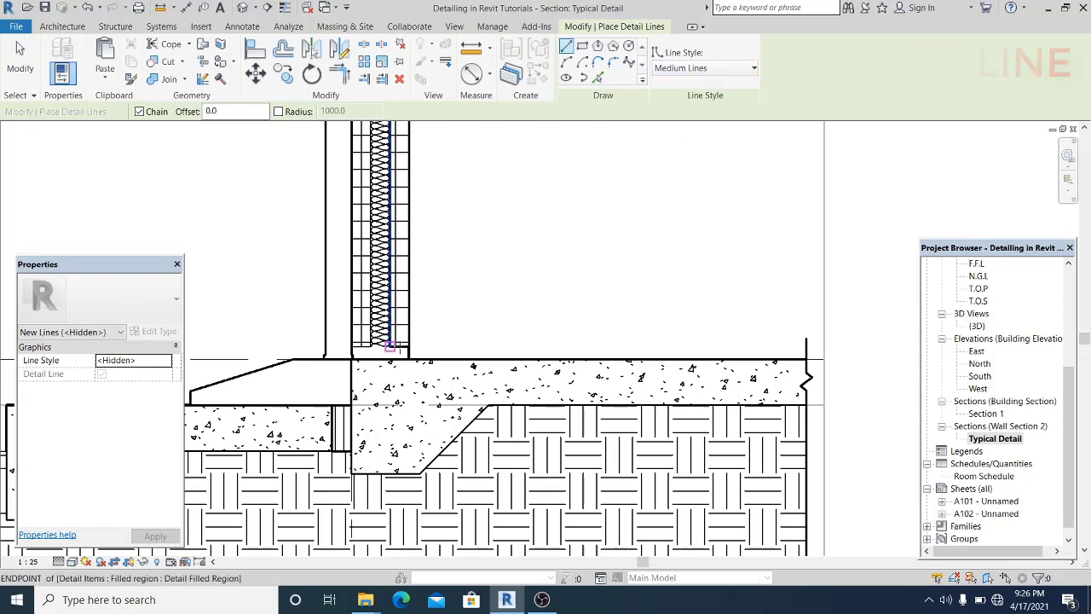
{"action": "left_click", "coordinate": [410, 347]}
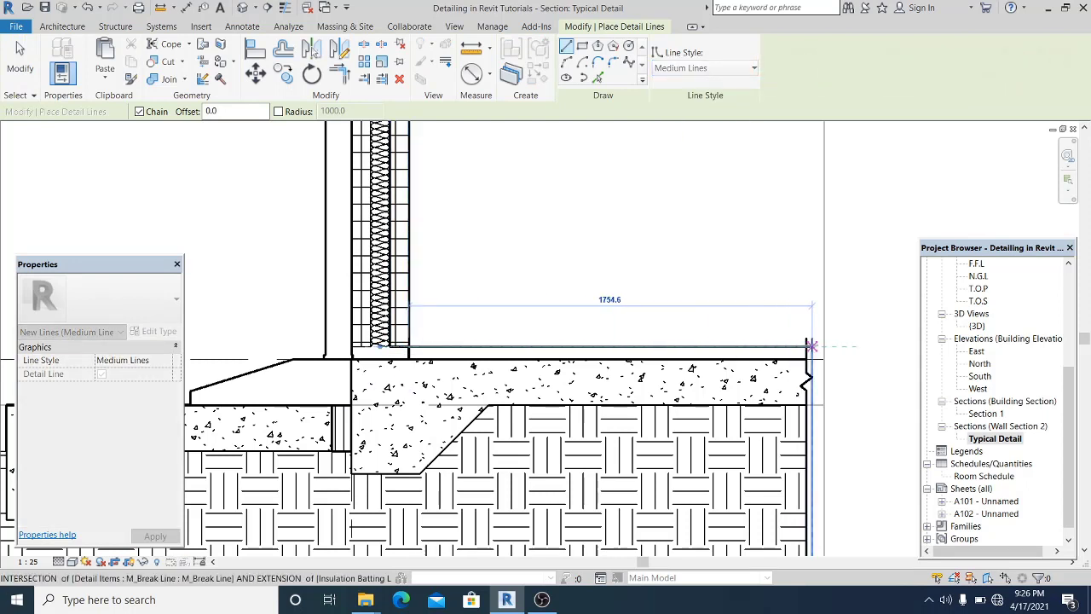
{"action": "left_click", "coordinate": [805, 346]}
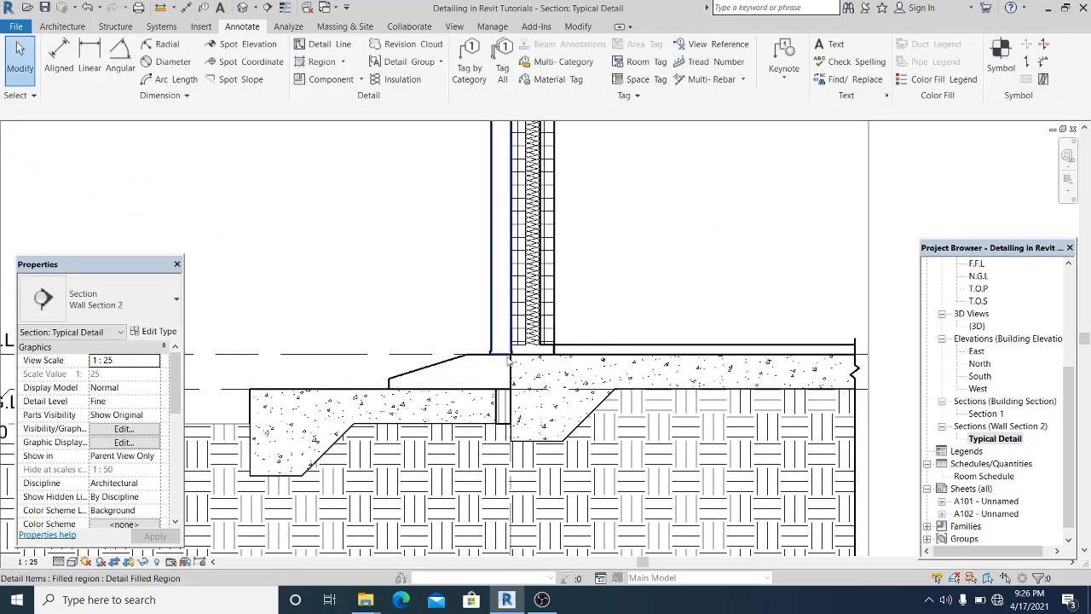
{"action": "scroll", "coordinate": [527, 356], "scroll_direction": "down", "scroll_amount": 3}
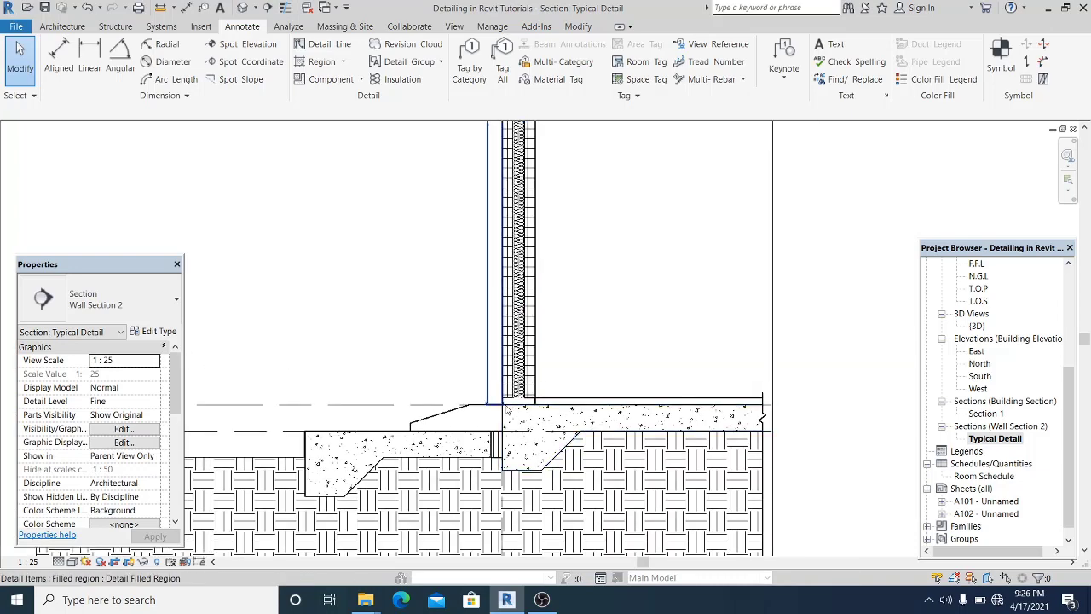
{"action": "middle_click_drag", "start_coordinate": [516, 392], "coordinate": [518, 453]}
{"action": "scroll", "coordinate": [486, 403], "scroll_direction": "up", "scroll_amount": 1}
{"action": "scroll", "coordinate": [485, 404], "scroll_direction": "down", "scroll_amount": 1}
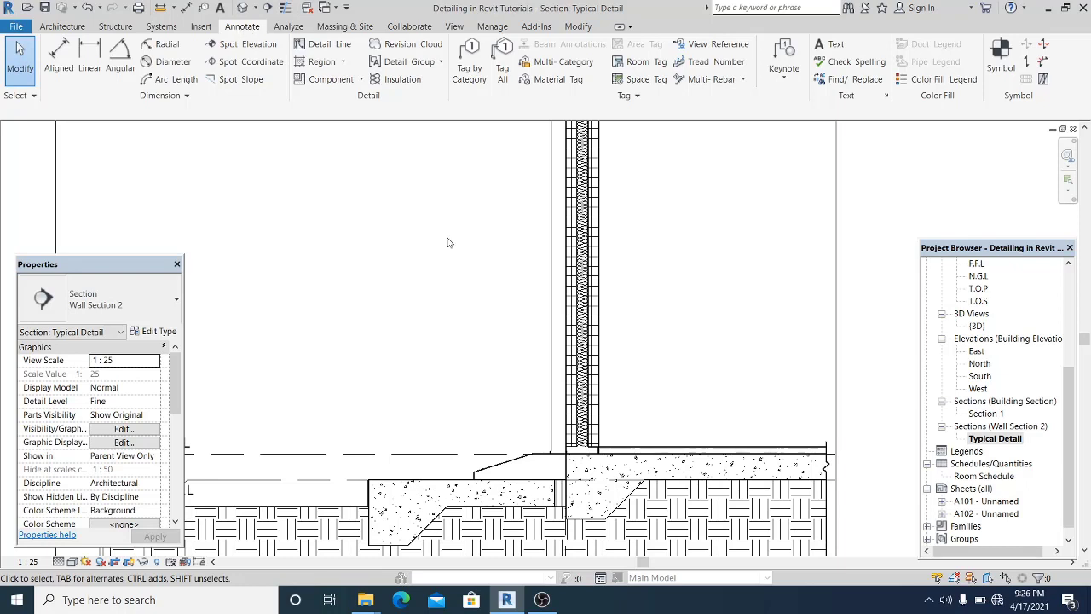
{"action": "left_click", "coordinate": [455, 26]}
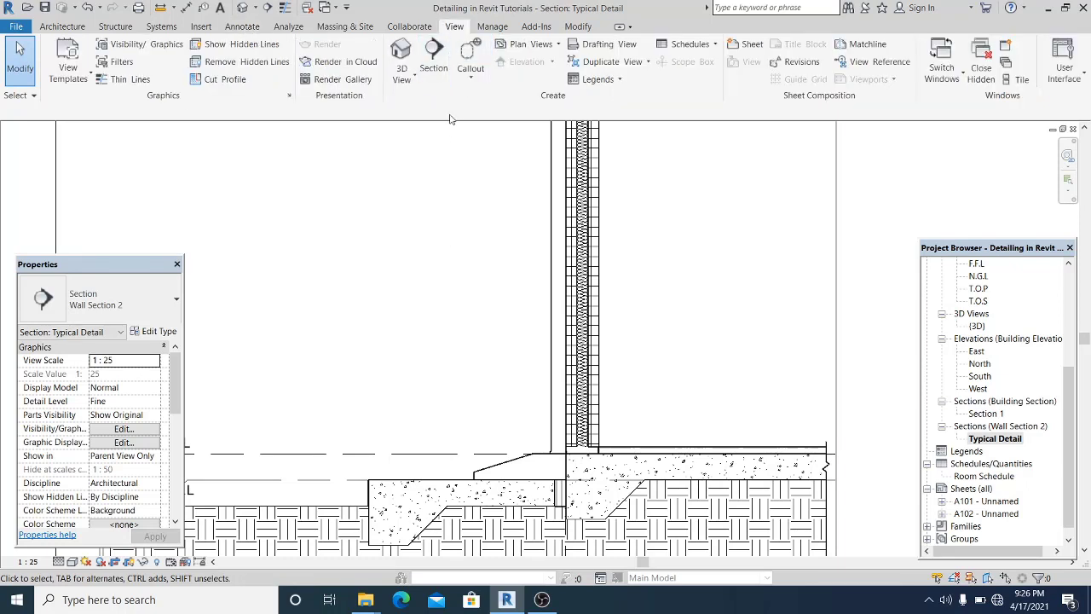
{"action": "left_click", "coordinate": [242, 28]}
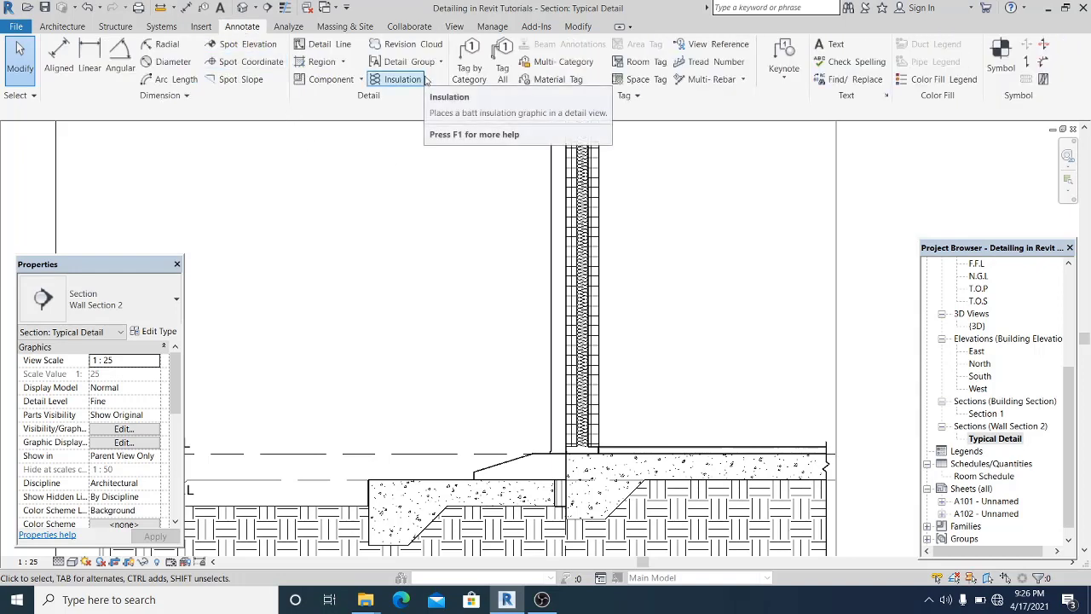
Step: Place a leader note reading "FOR CONCRETE SIDE WALK" above the outer footing and run its leader straight down into the concrete
{"action": "scroll", "coordinate": [419, 182], "scroll_direction": "up", "scroll_amount": 1}
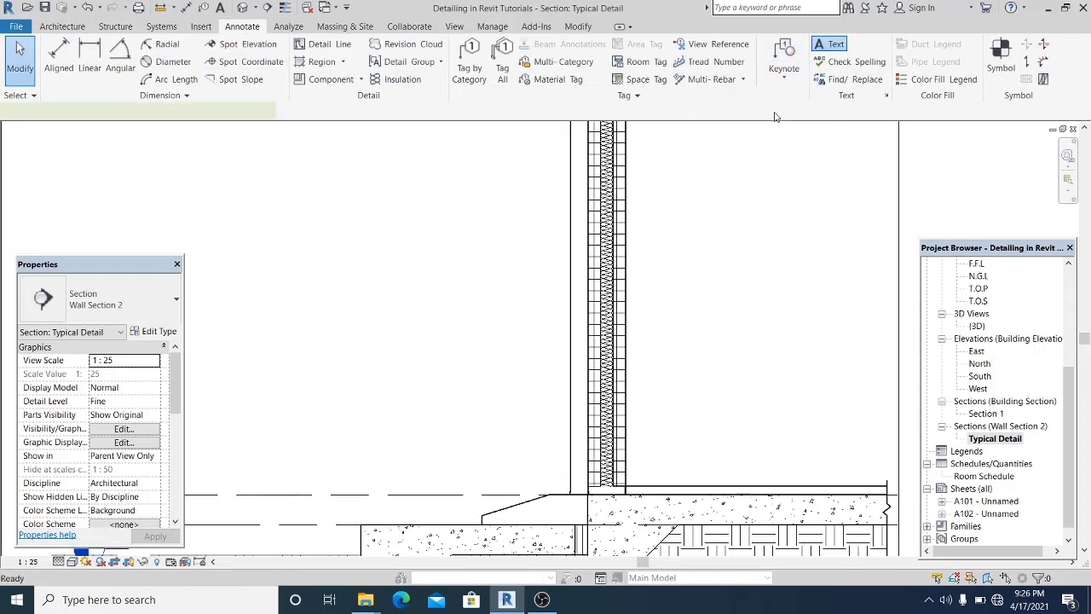
{"action": "left_click", "coordinate": [827, 44]}
{"action": "middle_click_drag", "start_coordinate": [497, 449], "coordinate": [597, 255]}
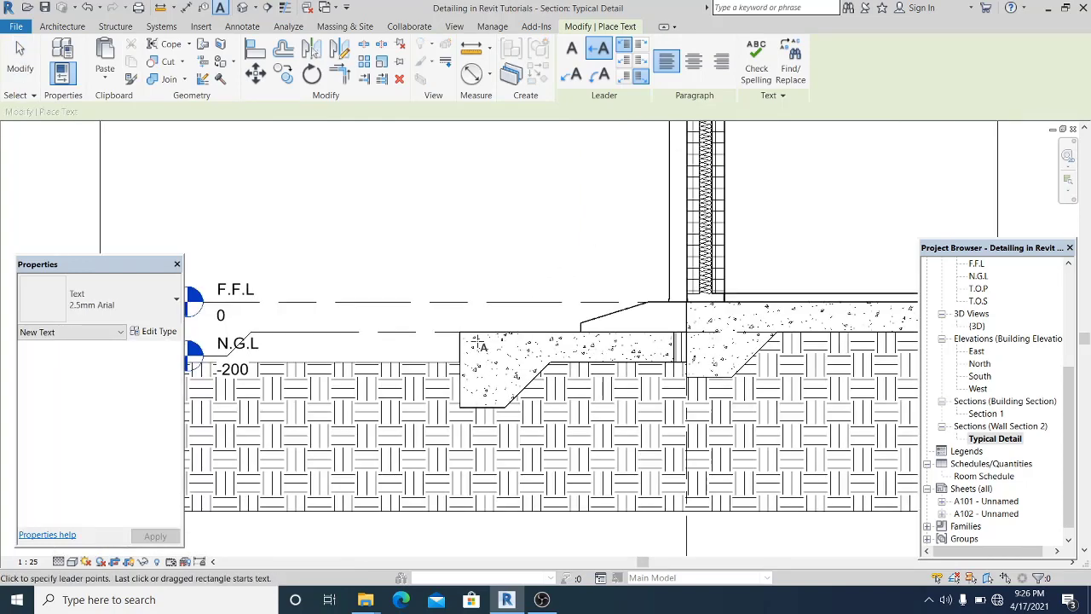
{"action": "left_click", "coordinate": [479, 240]}
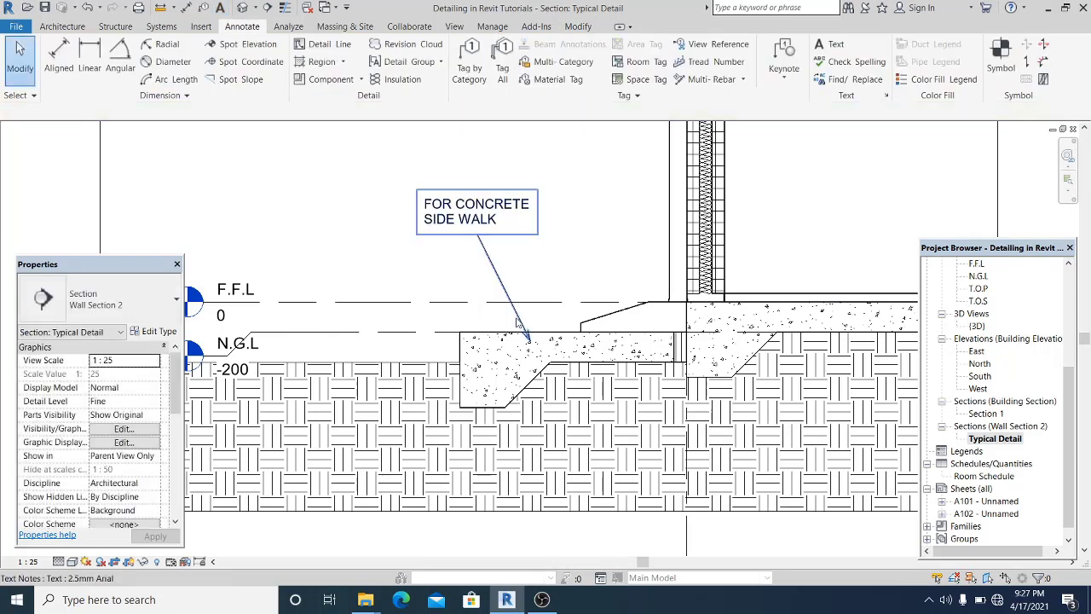
{"action": "left_click", "coordinate": [528, 343]}
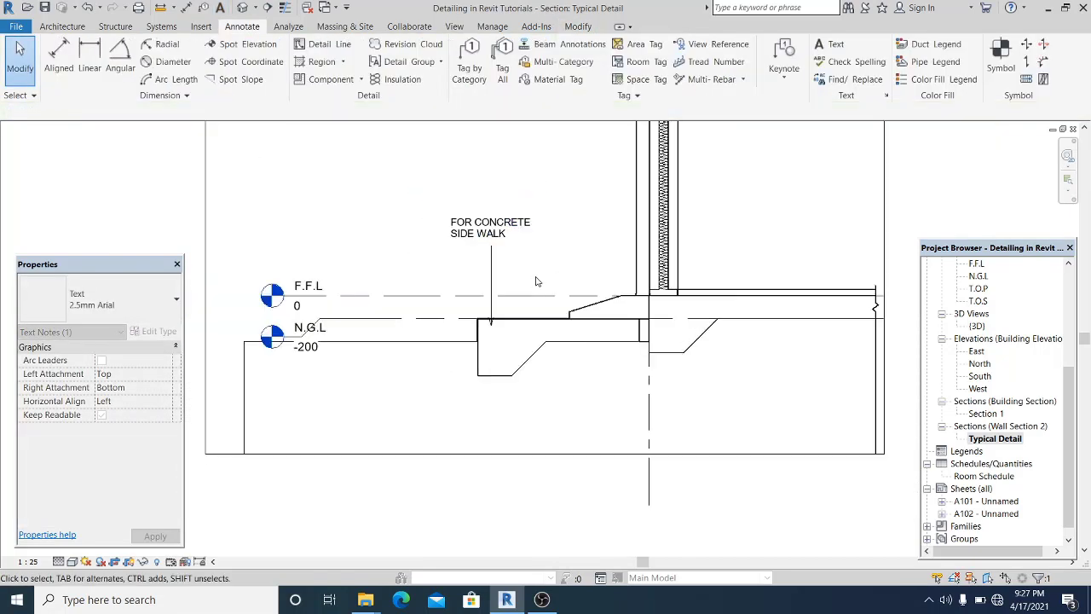
{"action": "left_click", "coordinate": [545, 312]}
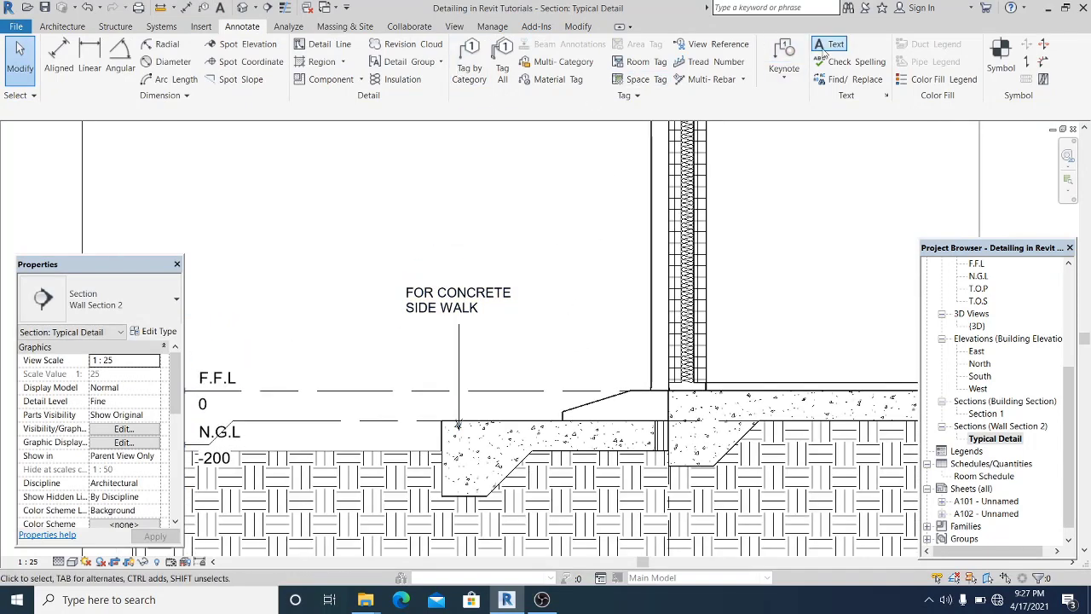
Step: Place a leader note reading "PRECAST CONCRETE" that points to the sloped piece outside the wall
{"action": "left_click", "coordinate": [831, 47]}
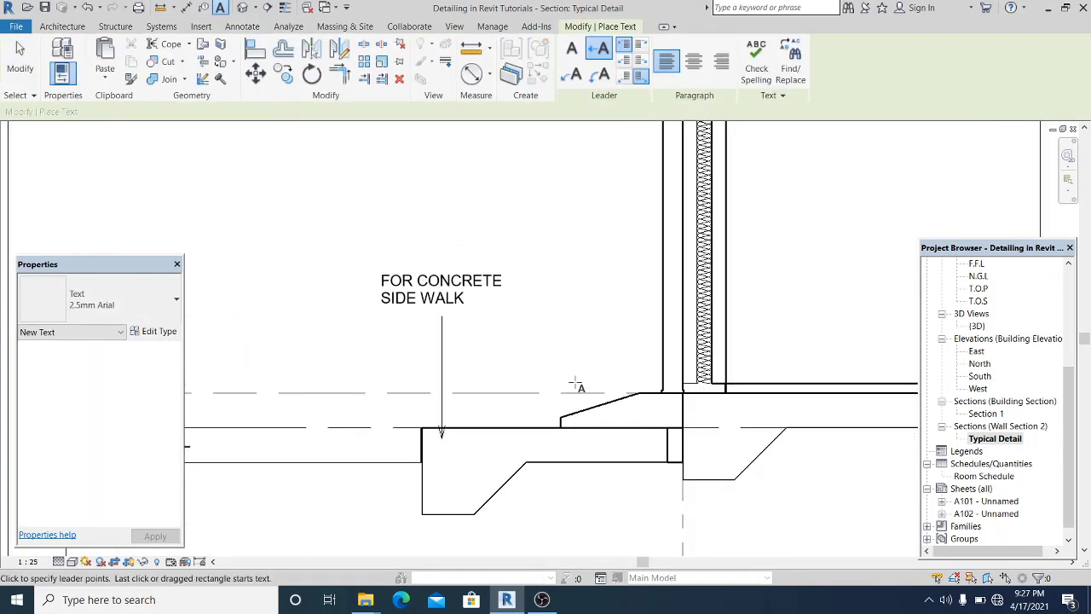
{"action": "left_click", "coordinate": [601, 408]}
{"action": "left_click", "coordinate": [516, 243]}
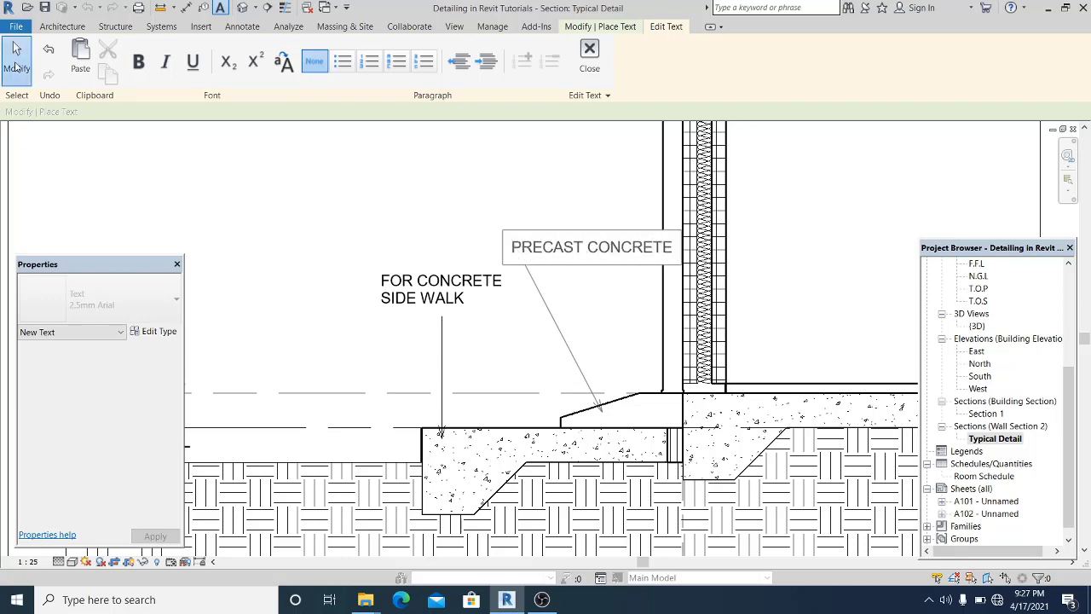
{"action": "left_click", "coordinate": [15, 67]}
Step: Copy the PRECAST CONCRETE note above itself, aim the copy's leader at the filled joint, and shift the original's arrowhead slightly along the sloped piece
{"action": "left_click_drag", "start_coordinate": [542, 297], "coordinate": [556, 232], "text": "ctrl"}
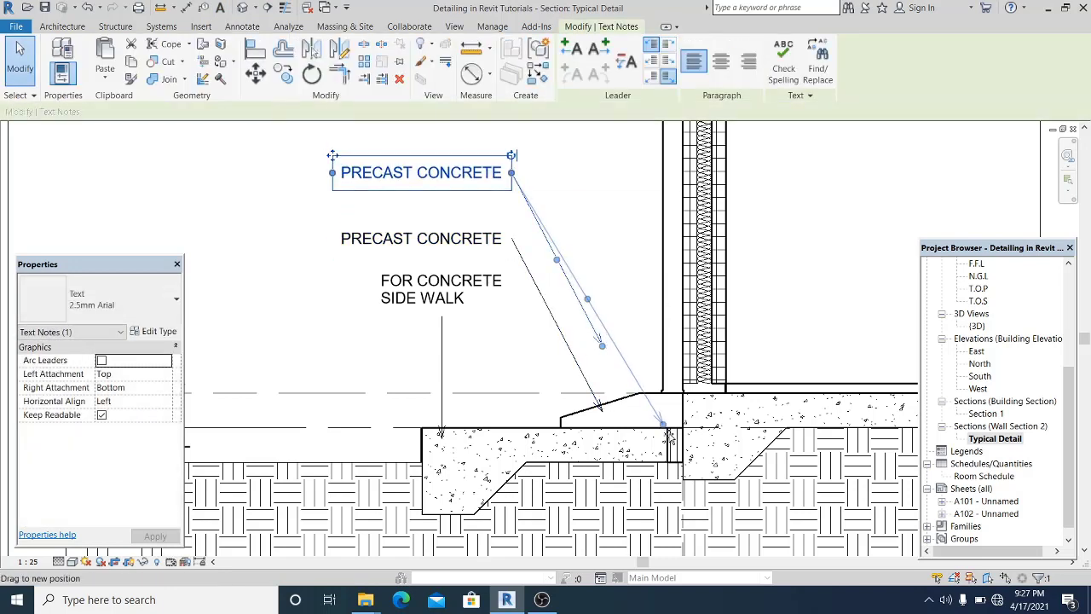
{"action": "left_click", "coordinate": [601, 411]}
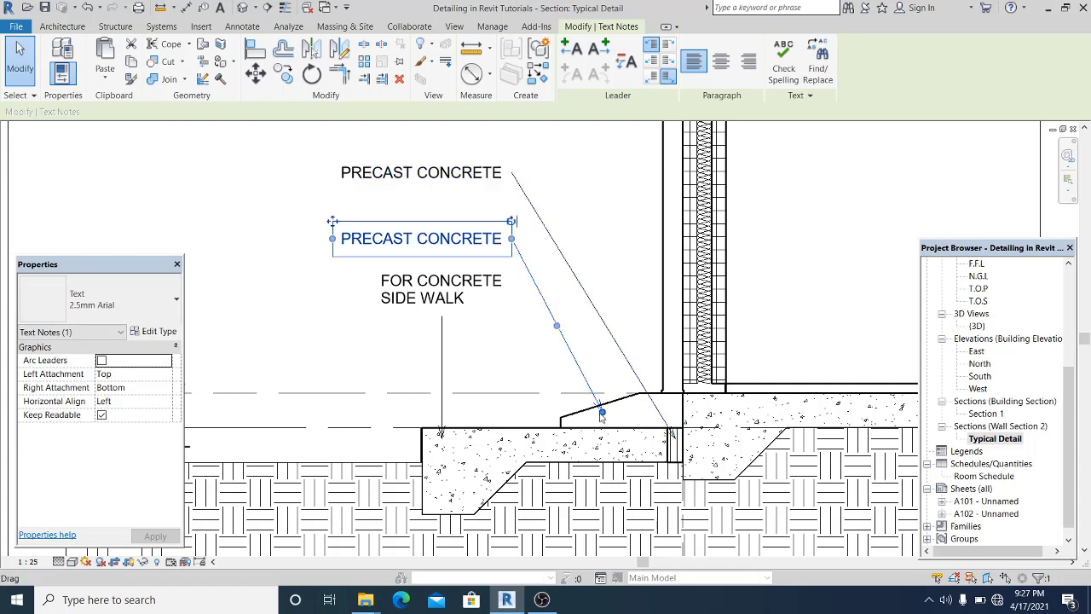
{"action": "left_click_drag", "start_coordinate": [601, 413], "coordinate": [613, 413]}
{"action": "left_click", "coordinate": [626, 249]}
{"action": "middle_click_drag", "start_coordinate": [563, 196], "coordinate": [573, 223]}
Step: Change the copied note's text to "PRE MOULDED JOINT FILLER SEALANT"
{"action": "double_click", "coordinate": [443, 204]}
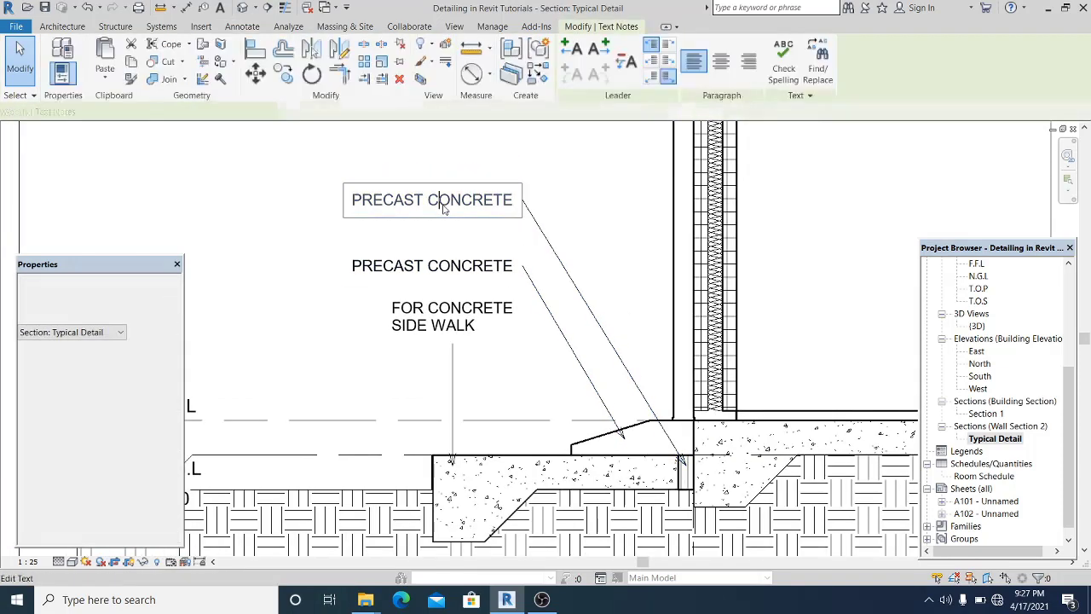
{"action": "key", "text": "ctrl+a"}
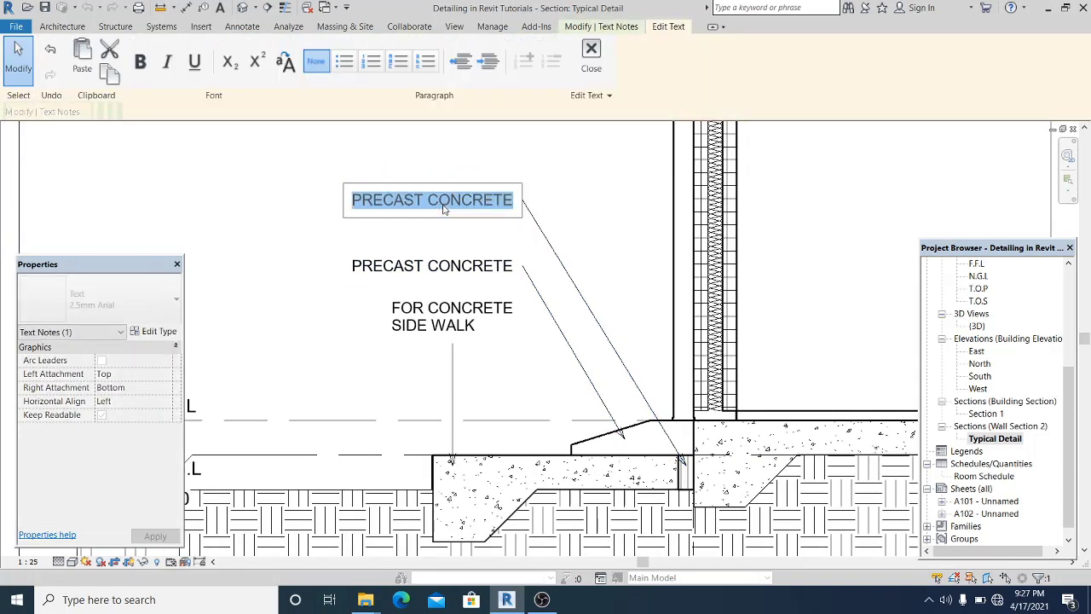
{"action": "type", "text": "PRE MOULDED JOINT"}
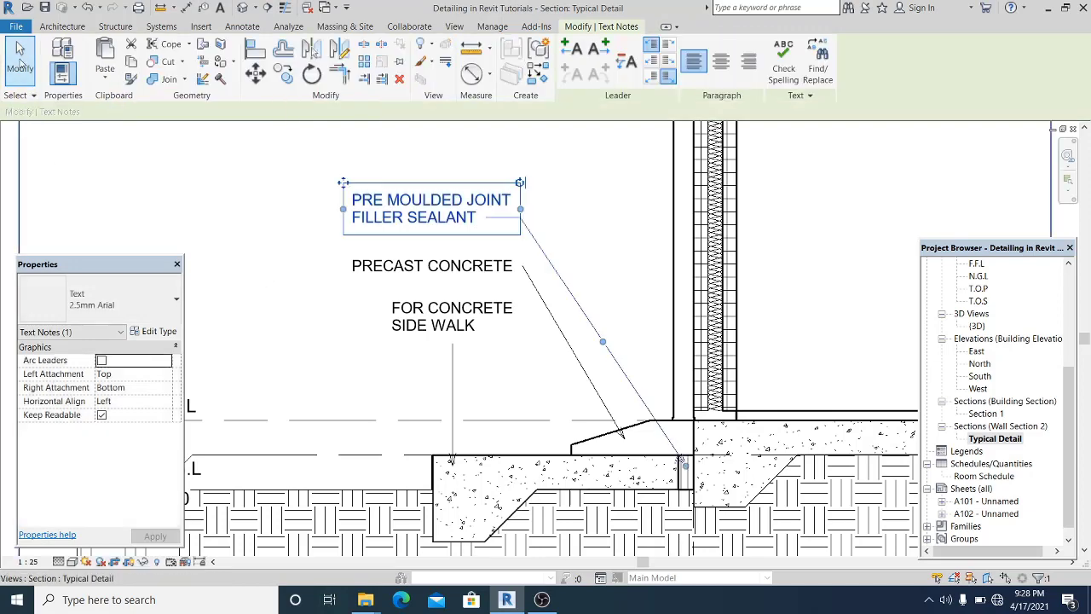
{"action": "left_click", "coordinate": [283, 291]}
{"action": "left_click", "coordinate": [394, 341]}
{"action": "left_click", "coordinate": [318, 382]}
Step: Move the joint filler sealant and PRECAST CONCRETE notes so their text starts in line with the FOR CONCRETE SIDE WALK note
{"action": "left_click", "coordinate": [530, 226]}
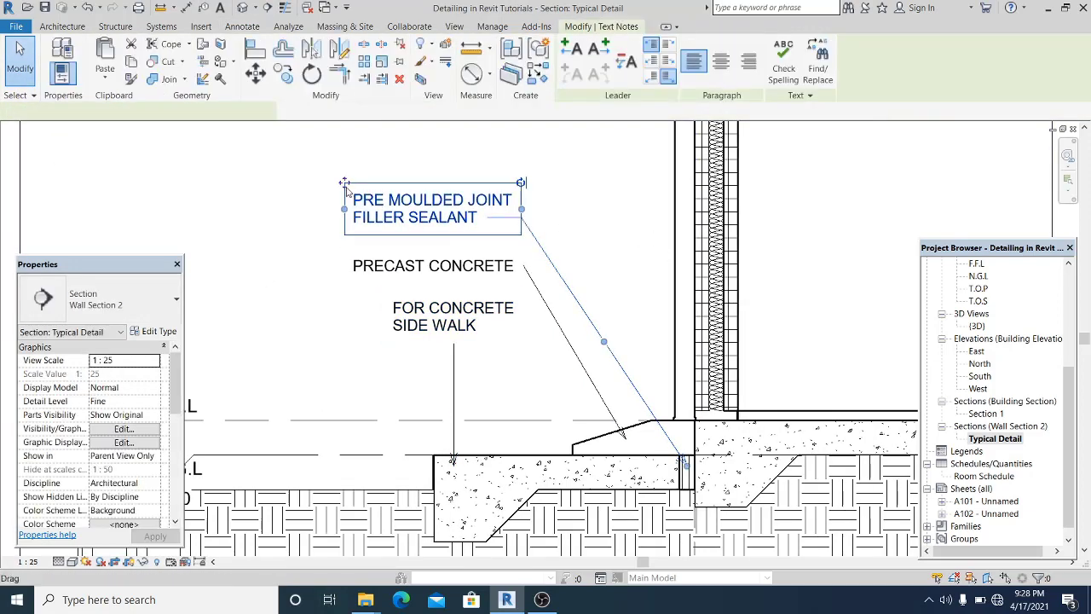
{"action": "left_click_drag", "start_coordinate": [344, 183], "coordinate": [385, 192]}
{"action": "left_click", "coordinate": [370, 230]}
{"action": "left_click", "coordinate": [355, 251]}
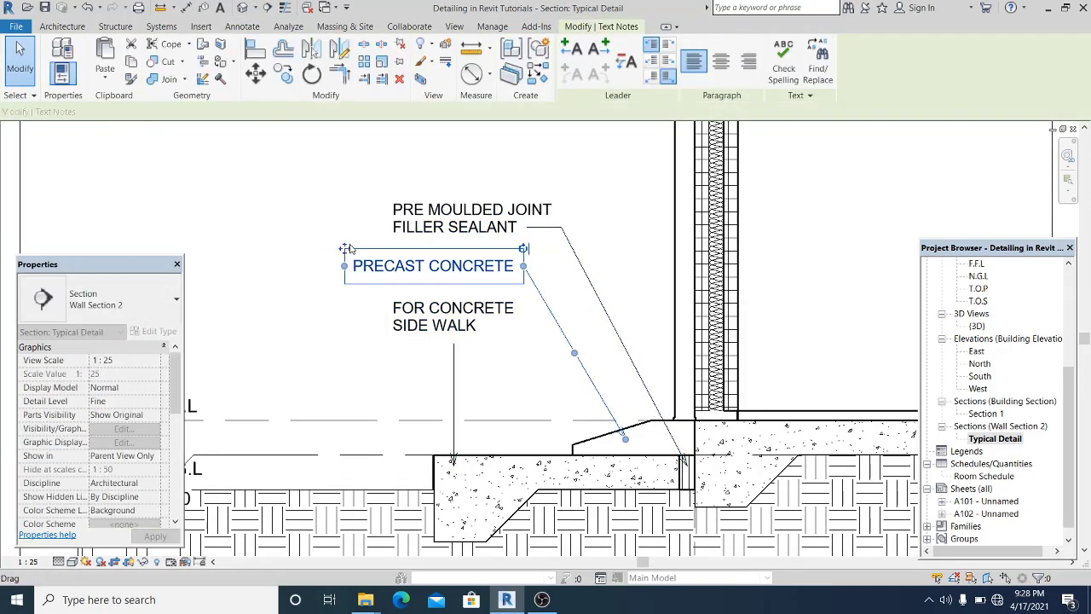
{"action": "left_click_drag", "start_coordinate": [355, 250], "coordinate": [395, 250]}
Step: Try to remove the word CONCRETE from the PRECAST CONCRETE note and undo the edit
{"action": "double_click", "coordinate": [510, 265]}
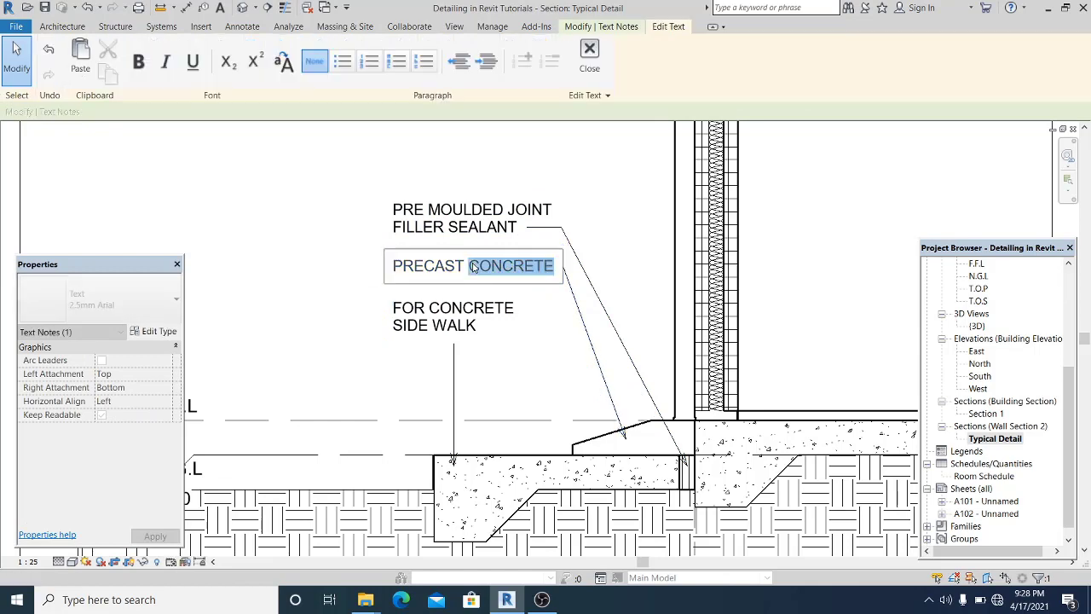
{"action": "key", "text": "Delete"}
{"action": "left_click", "coordinate": [602, 223]}
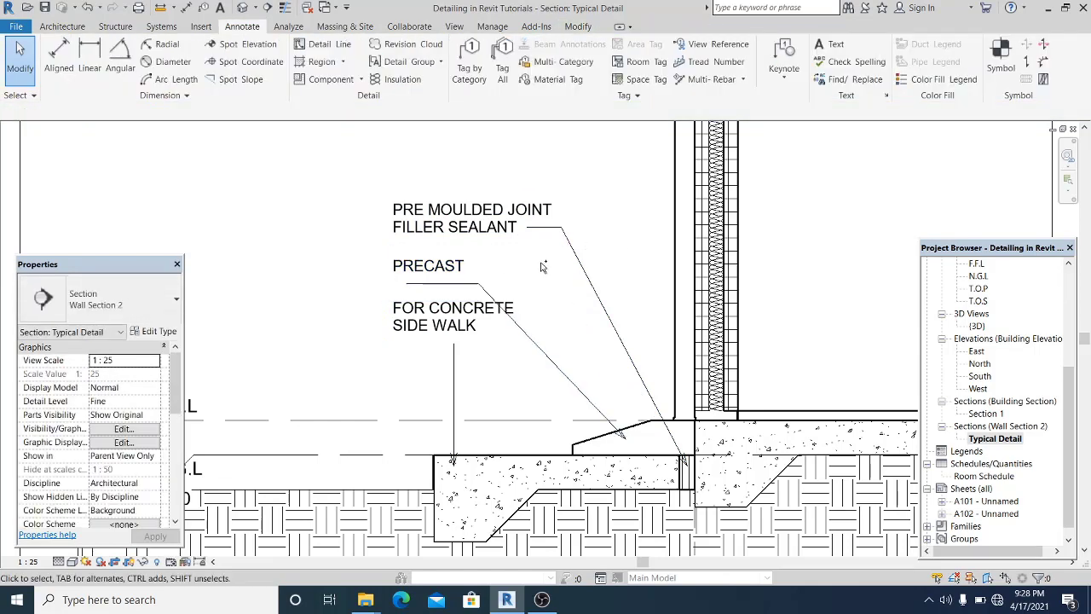
{"action": "key", "text": "ctrl+z"}
{"action": "scroll", "coordinate": [530, 266], "scroll_direction": "up", "scroll_amount": 2}
{"action": "double_click", "coordinate": [452, 262]}
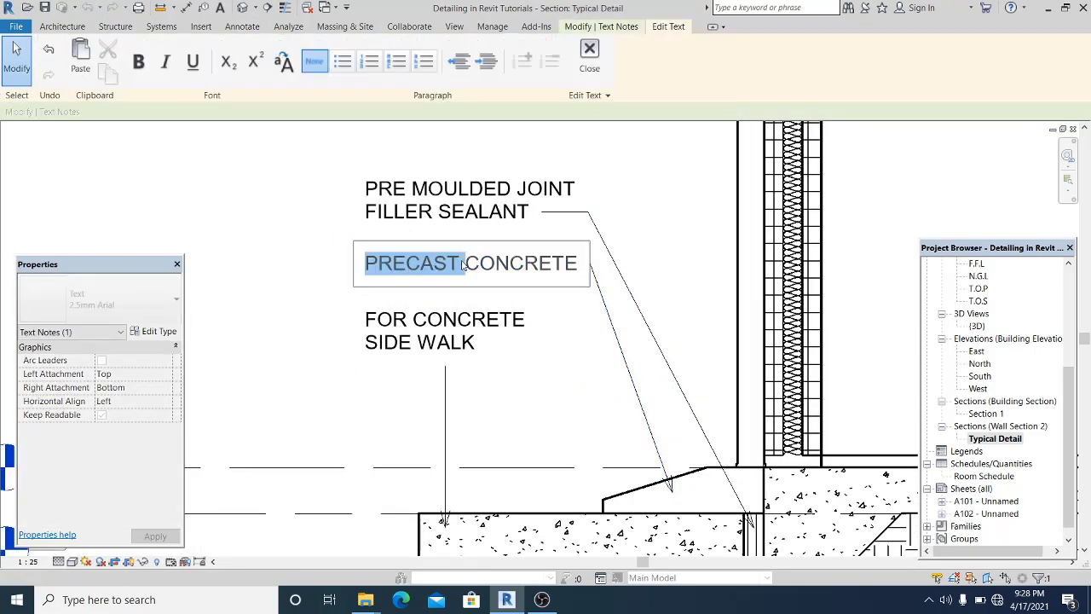
{"action": "left_click", "coordinate": [361, 365]}
{"action": "scroll", "coordinate": [360, 367], "scroll_direction": "down", "scroll_amount": 2}
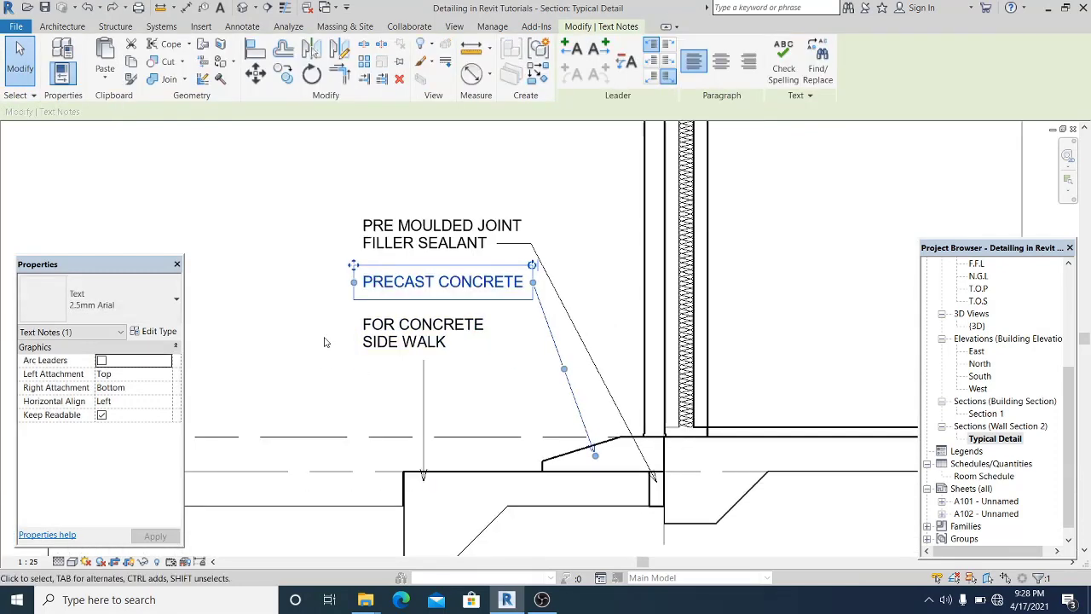
{"action": "left_click", "coordinate": [326, 344]}
{"action": "left_click", "coordinate": [394, 291]}
{"action": "middle_click_drag", "start_coordinate": [330, 383], "coordinate": [402, 373]}
{"action": "left_click", "coordinate": [401, 374]}
Step: Move the PRE MOULDED JOINT FILLER SEALANT note upward to leave a wide gap above the PRECAST CONCRETE note
{"action": "left_click", "coordinate": [517, 238]}
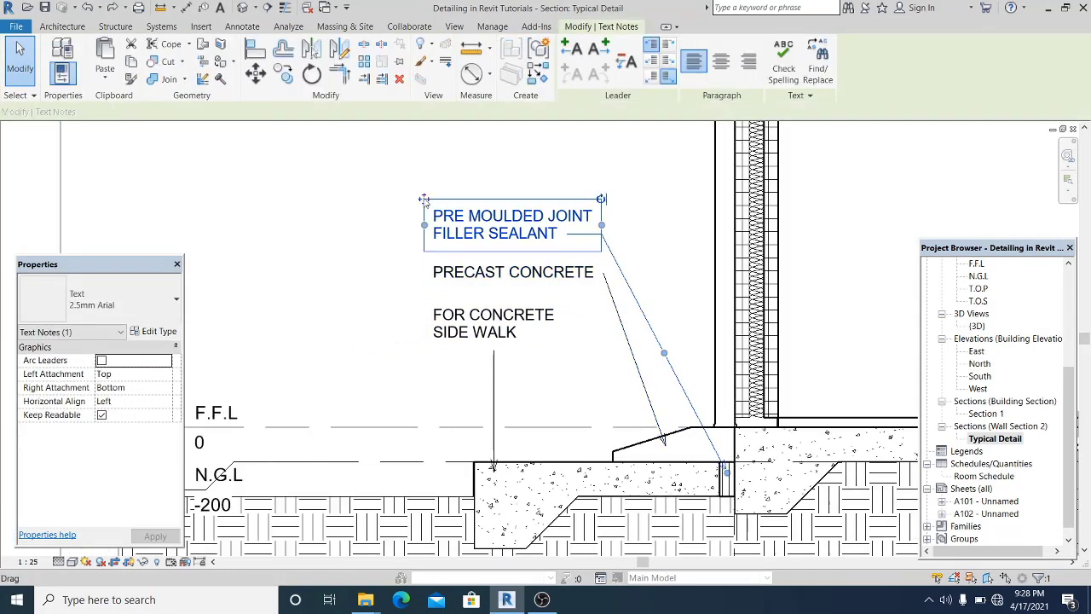
{"action": "left_click_drag", "start_coordinate": [424, 199], "coordinate": [424, 133]}
{"action": "left_click", "coordinate": [632, 242]}
{"action": "left_click", "coordinate": [484, 216]}
{"action": "middle_click_drag", "start_coordinate": [563, 376], "coordinate": [542, 398]}
{"action": "scroll", "coordinate": [542, 398], "scroll_direction": "down", "scroll_amount": 1}
{"action": "middle_click_drag", "start_coordinate": [792, 343], "coordinate": [674, 317]}
{"action": "left_click", "coordinate": [674, 316]}
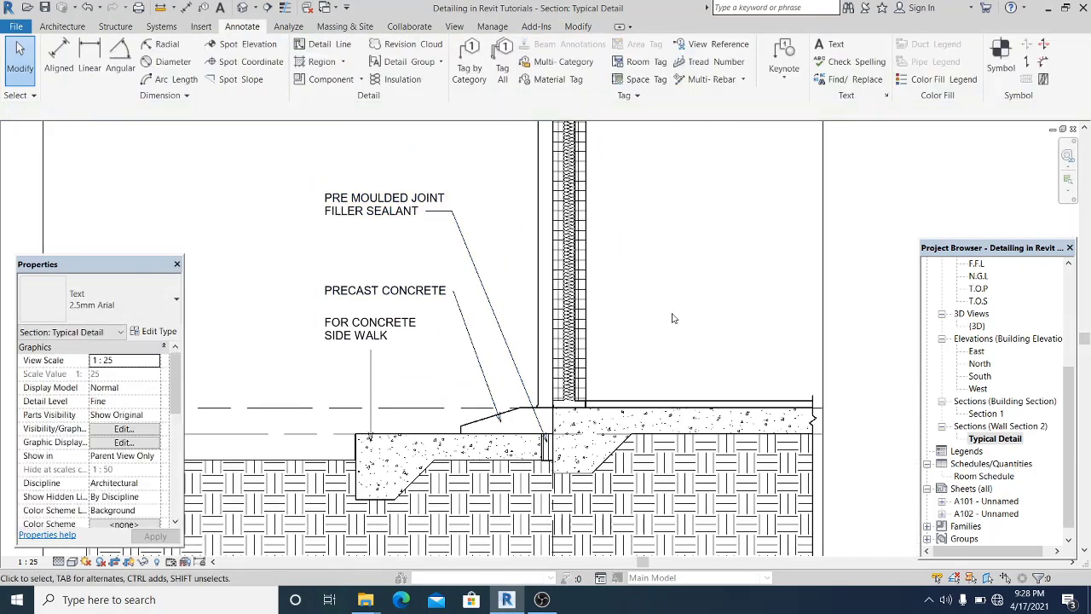
Step: Raise the PRECAST CONCRETE and PRE MOULDED JOINT FILLER SEALANT notes slightly, keeping them in line with each other
{"action": "middle_click_drag", "start_coordinate": [519, 348], "coordinate": [596, 385]}
{"action": "left_click_drag", "start_coordinate": [527, 346], "coordinate": [527, 334]}
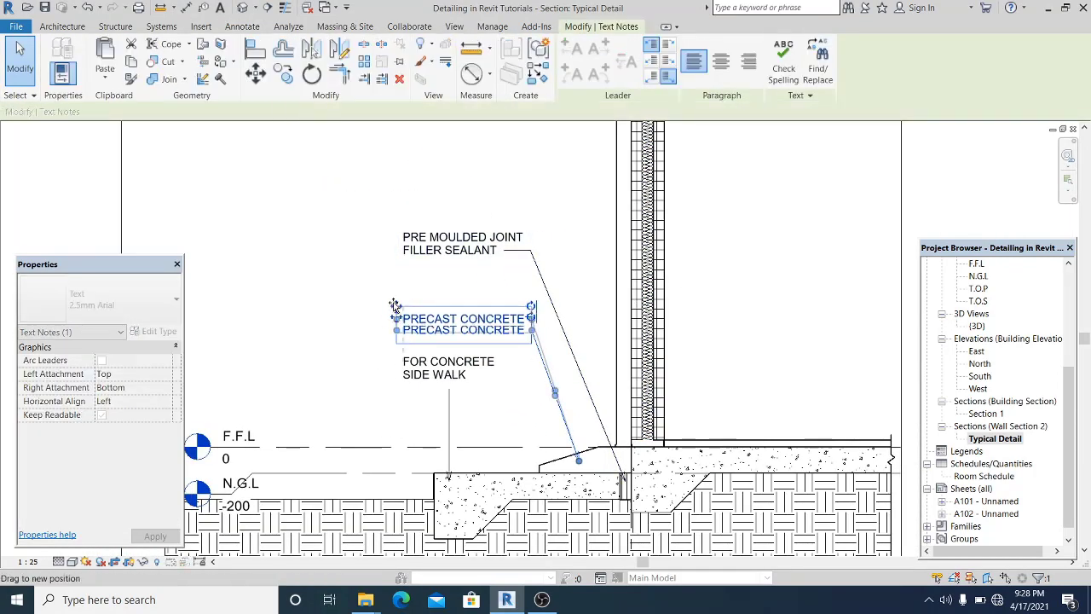
{"action": "left_click", "coordinate": [400, 234]}
{"action": "left_click_drag", "start_coordinate": [396, 224], "coordinate": [395, 210]}
{"action": "left_click", "coordinate": [577, 250]}
{"action": "middle_click_drag", "start_coordinate": [462, 438], "coordinate": [461, 418]}
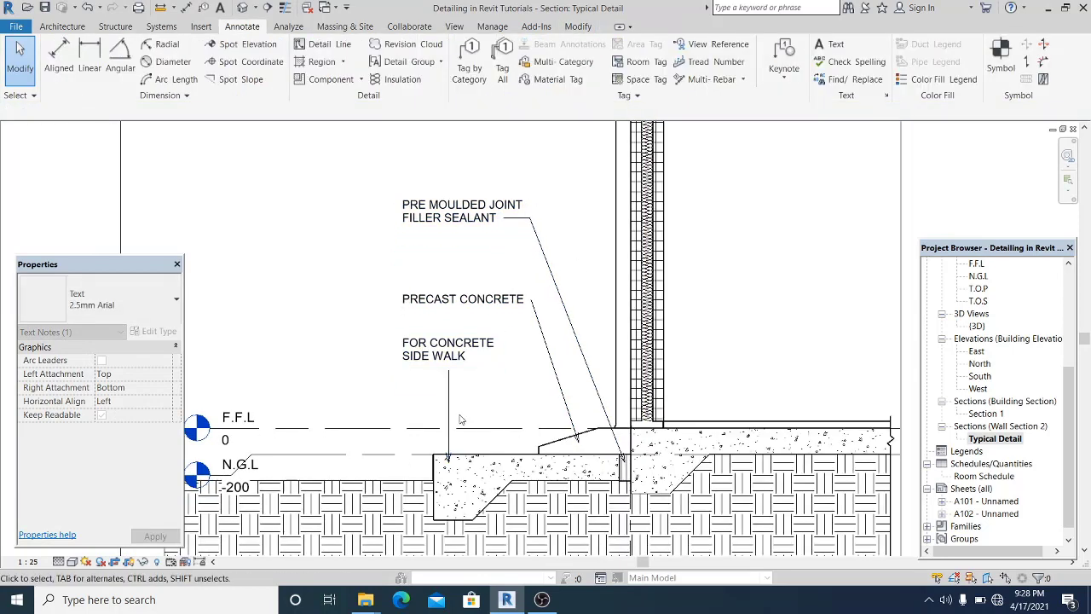
Step: Lower the FOR CONCRETE SIDE WALK, PRECAST CONCRETE and joint filler sealant notes to space the stack more evenly above the slab
{"action": "left_click", "coordinate": [443, 360]}
{"action": "left_click_drag", "start_coordinate": [396, 332], "coordinate": [392, 377]}
{"action": "key", "text": "Escape"}
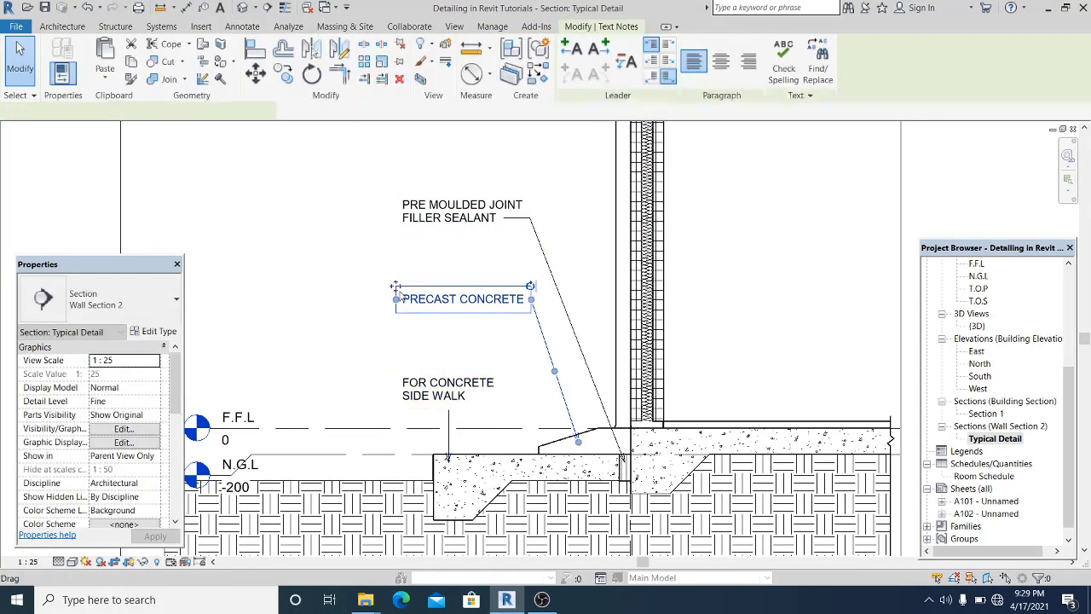
{"action": "left_click_drag", "start_coordinate": [401, 300], "coordinate": [401, 331]}
{"action": "key", "text": "Escape"}
{"action": "left_click", "coordinate": [412, 207]}
{"action": "left_click_drag", "start_coordinate": [396, 192], "coordinate": [396, 220]}
{"action": "left_click", "coordinate": [363, 301]}
Step: Copy the PRE MOULDED JOINT FILLER SEALANT note above the stack and aim the copy's leader at the gap beneath the wall insulation
{"action": "left_click", "coordinate": [477, 231]}
{"action": "left_click_drag", "start_coordinate": [475, 232], "coordinate": [480, 167]}
{"action": "scroll", "coordinate": [625, 410], "scroll_direction": "up", "scroll_amount": 2}
{"action": "left_click_drag", "start_coordinate": [623, 386], "coordinate": [653, 429]}
{"action": "scroll", "coordinate": [594, 441], "scroll_direction": "down", "scroll_amount": 1}
{"action": "middle_click_drag", "start_coordinate": [587, 442], "coordinate": [603, 476]}
{"action": "left_click", "coordinate": [546, 396]}
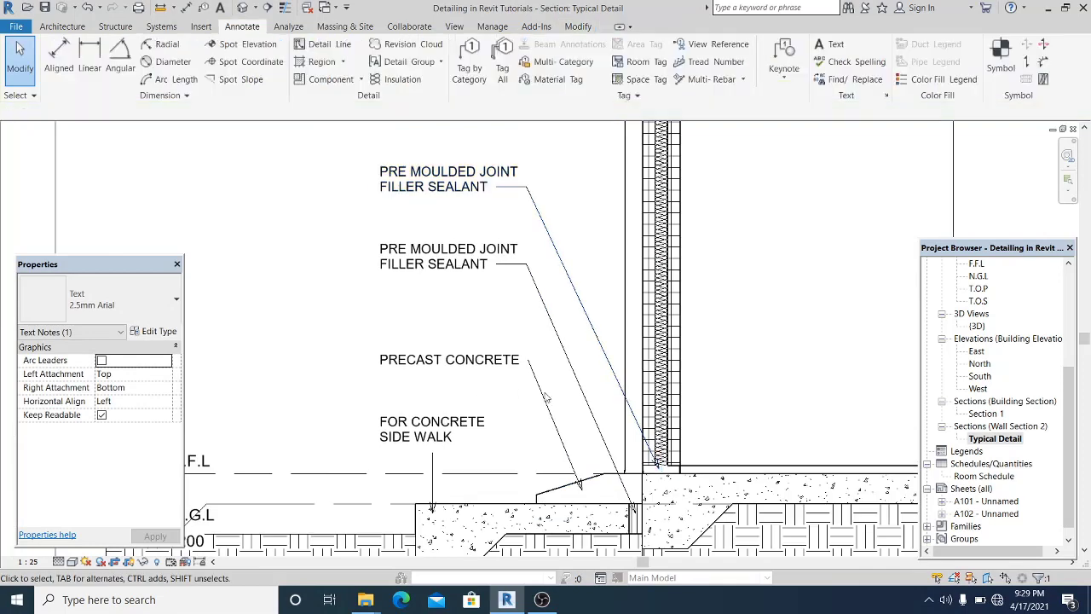
Step: Replace the text of the topmost joint filler sealant note with CONCRETE LEVELING COURSE
{"action": "middle_click_drag", "start_coordinate": [457, 254], "coordinate": [477, 333]}
{"action": "double_click", "coordinate": [444, 249]}
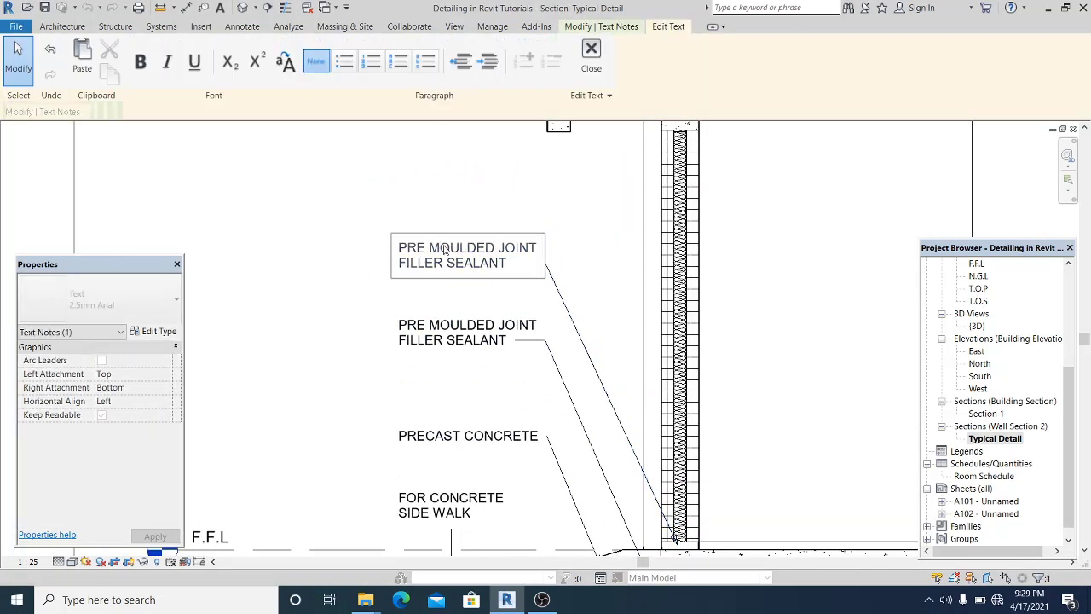
{"action": "key", "text": "ctrl+a"}
{"action": "type", "text": "CONC"}
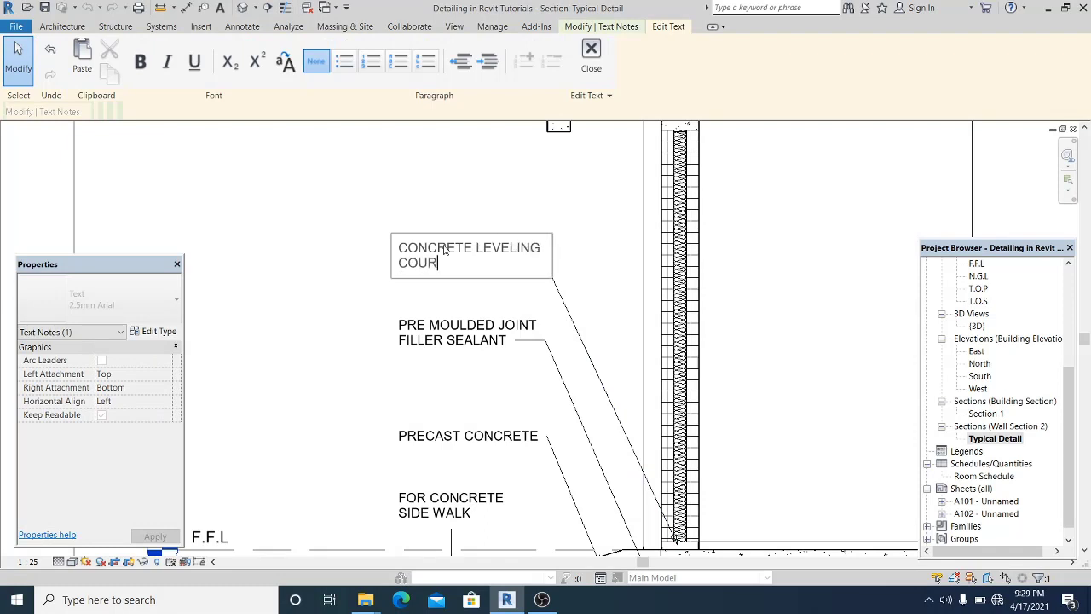
{"action": "left_click", "coordinate": [265, 173]}
{"action": "scroll", "coordinate": [341, 202], "scroll_direction": "down", "scroll_amount": 2}
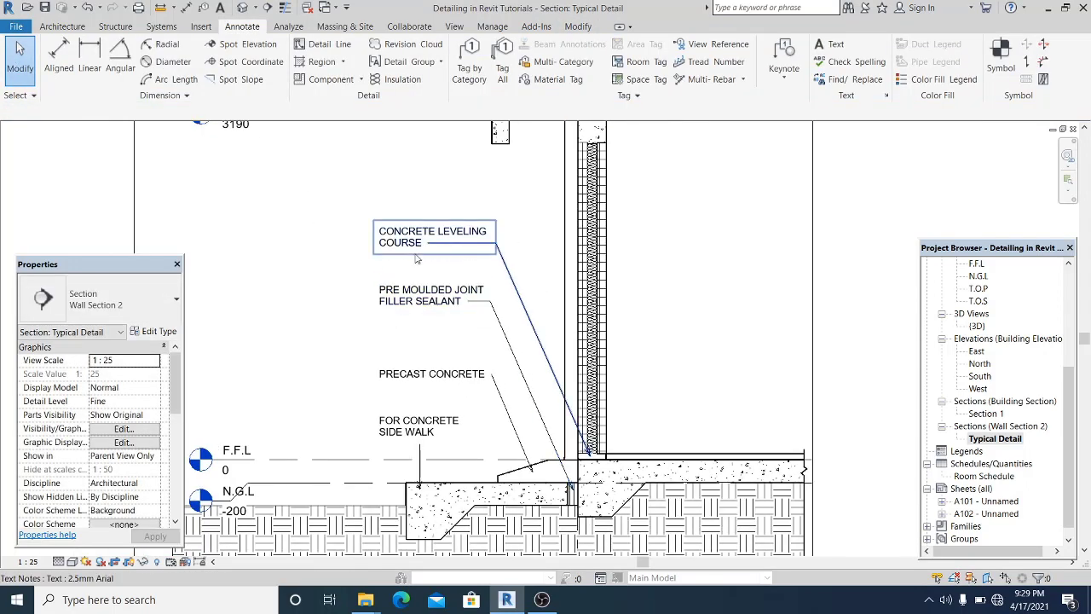
Step: Correct the spelling in the topmost note so it reads CONCRETE LEVELLING COURSE
{"action": "scroll", "coordinate": [394, 246], "scroll_direction": "up", "scroll_amount": 2}
{"action": "left_click", "coordinate": [484, 228]}
{"action": "type", "text": "L"}
{"action": "left_click", "coordinate": [292, 248]}
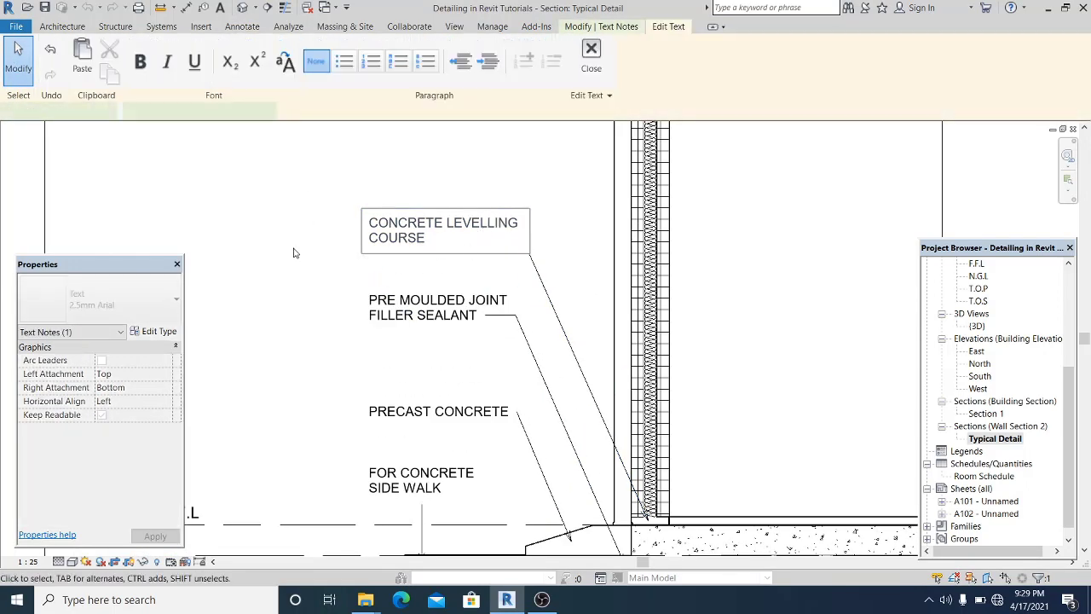
{"action": "scroll", "coordinate": [293, 249], "scroll_direction": "down", "scroll_amount": 2}
{"action": "left_click", "coordinate": [281, 282]}
Step: Copy the CONCRETE LEVELLING COURSE note just above itself and aim the copy's leader horizontally at the wall insulation
{"action": "middle_click_drag", "start_coordinate": [532, 338], "coordinate": [532, 327]}
{"action": "scroll", "coordinate": [532, 331], "scroll_direction": "up", "scroll_amount": 2}
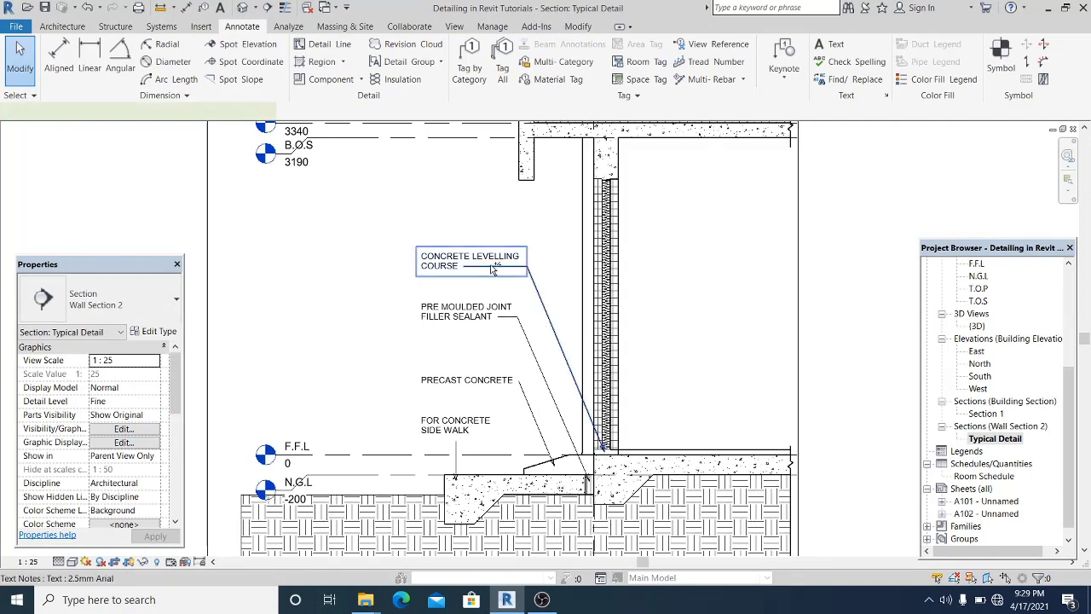
{"action": "left_click_drag", "start_coordinate": [522, 265], "coordinate": [522, 236]}
{"action": "left_click", "coordinate": [541, 274]}
{"action": "left_click", "coordinate": [543, 280]}
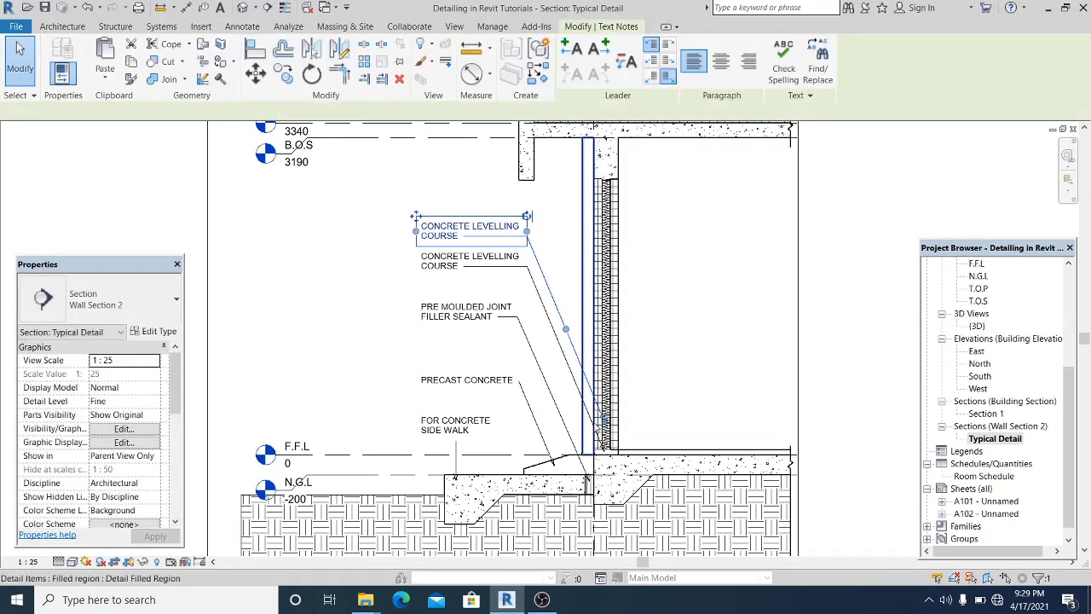
{"action": "left_click_drag", "start_coordinate": [605, 422], "coordinate": [606, 231]}
{"action": "left_click", "coordinate": [714, 260]}
{"action": "scroll", "coordinate": [511, 242], "scroll_direction": "up", "scroll_amount": 2}
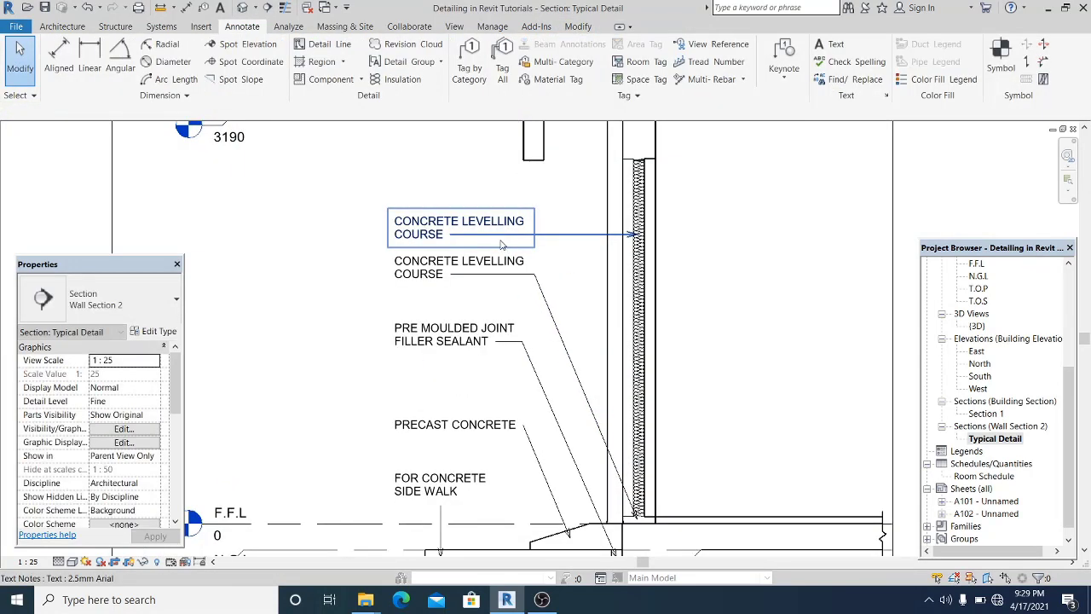
Step: Change the upper copy's text to CMU WALL and level its leader horizontally into the wall
{"action": "double_click", "coordinate": [479, 223]}
{"action": "key", "text": "ctrl+a"}
{"action": "type", "text": "CM"}
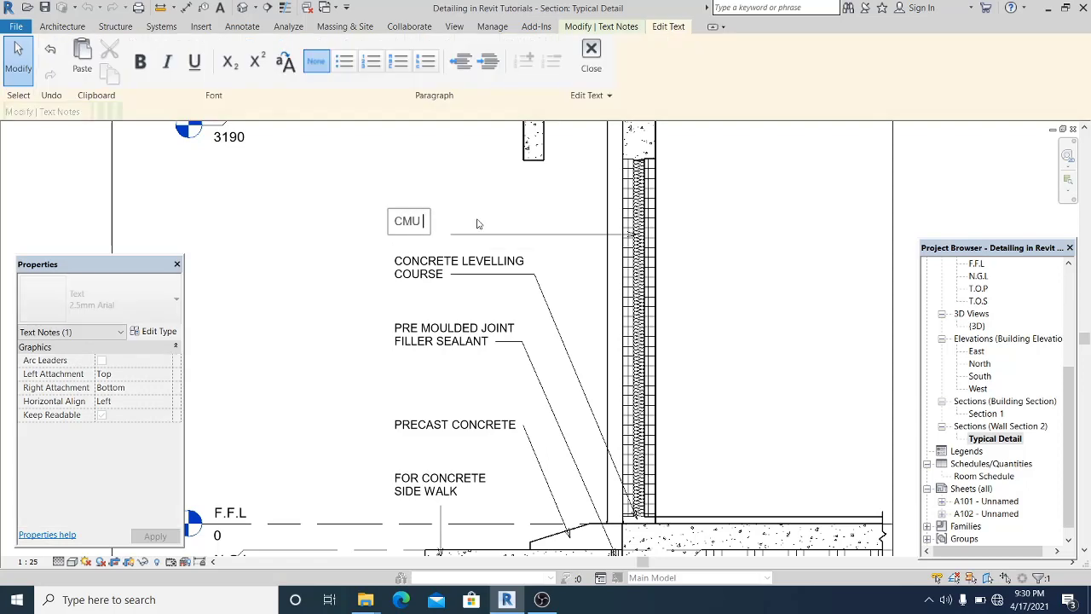
{"action": "left_click", "coordinate": [309, 210]}
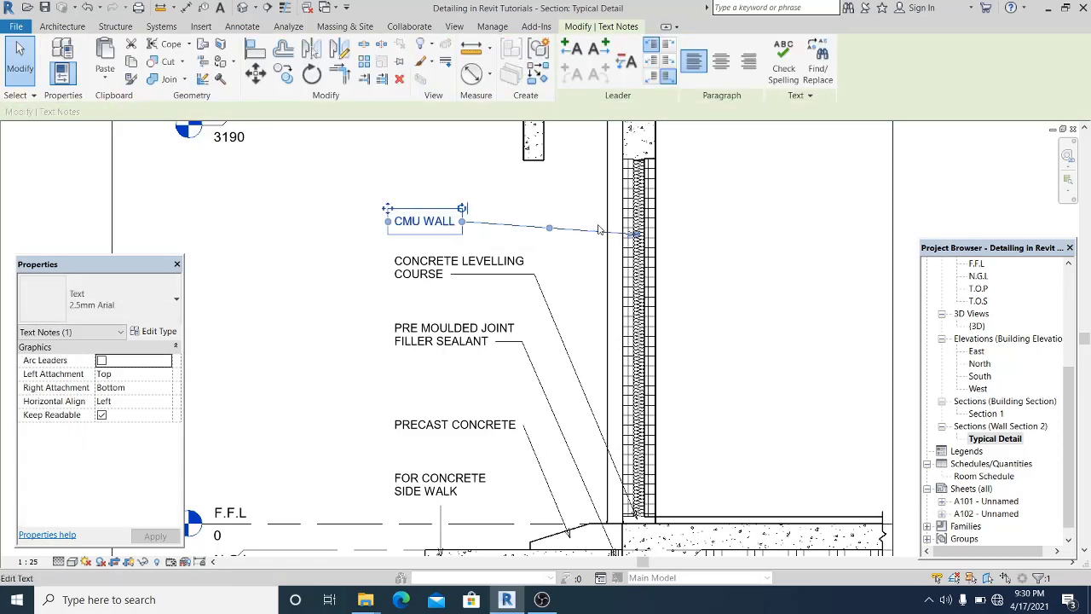
{"action": "scroll", "coordinate": [591, 229], "scroll_direction": "up", "scroll_amount": 1}
{"action": "left_click_drag", "start_coordinate": [646, 233], "coordinate": [646, 224]}
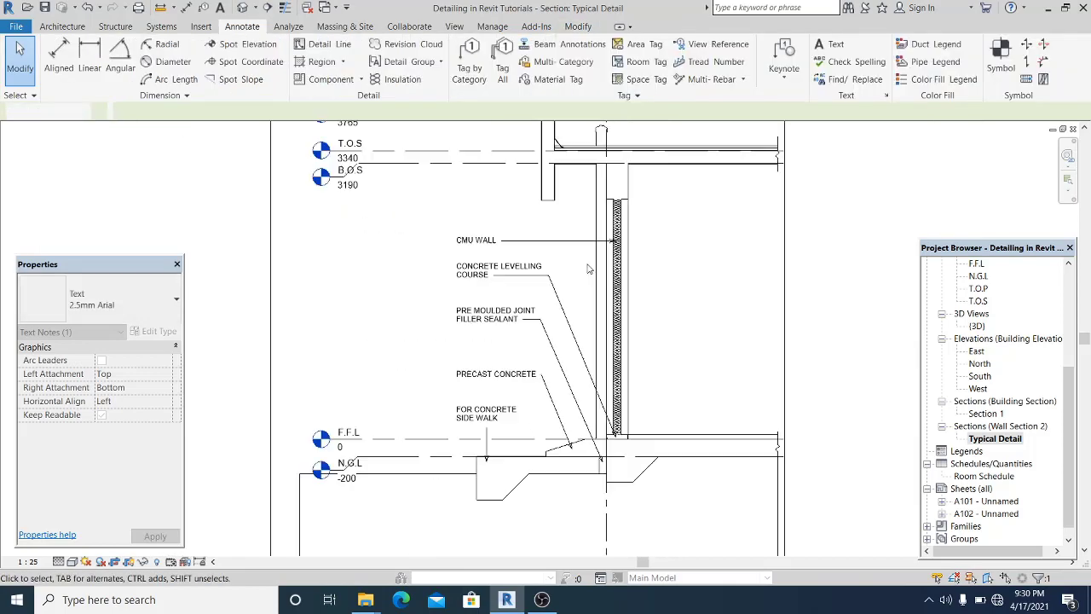
Step: Draw a chain of Hidden Lines detail lines from the joint, about 140 mm down, then beneath the slab's footing, 45° slope and underside to the break line
{"action": "middle_click_drag", "start_coordinate": [629, 551], "coordinate": [629, 441]}
{"action": "scroll", "coordinate": [511, 451], "scroll_direction": "up", "scroll_amount": 2}
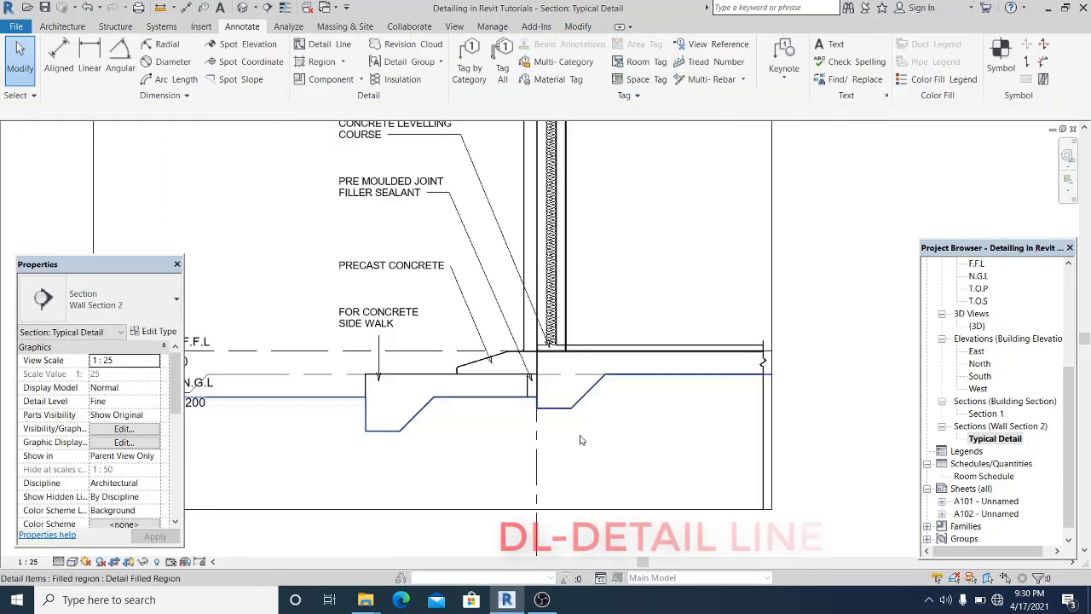
{"action": "scroll", "coordinate": [581, 440], "scroll_direction": "up", "scroll_amount": 1}
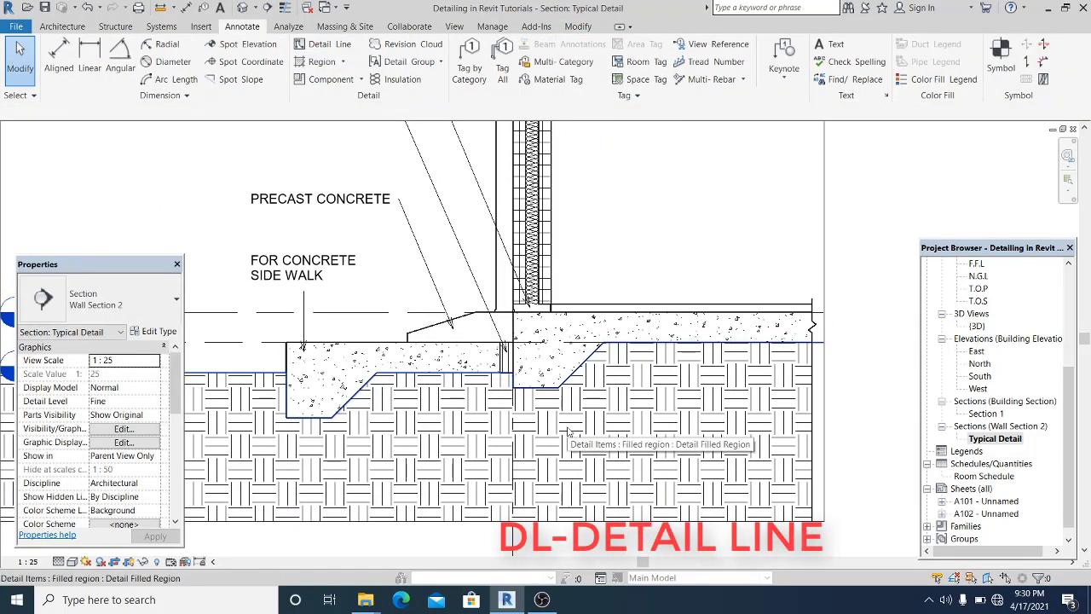
{"action": "key", "text": "d"}
{"action": "key", "text": "l"}
{"action": "scroll", "coordinate": [502, 375], "scroll_direction": "up", "scroll_amount": 2}
{"action": "left_click", "coordinate": [702, 70]}
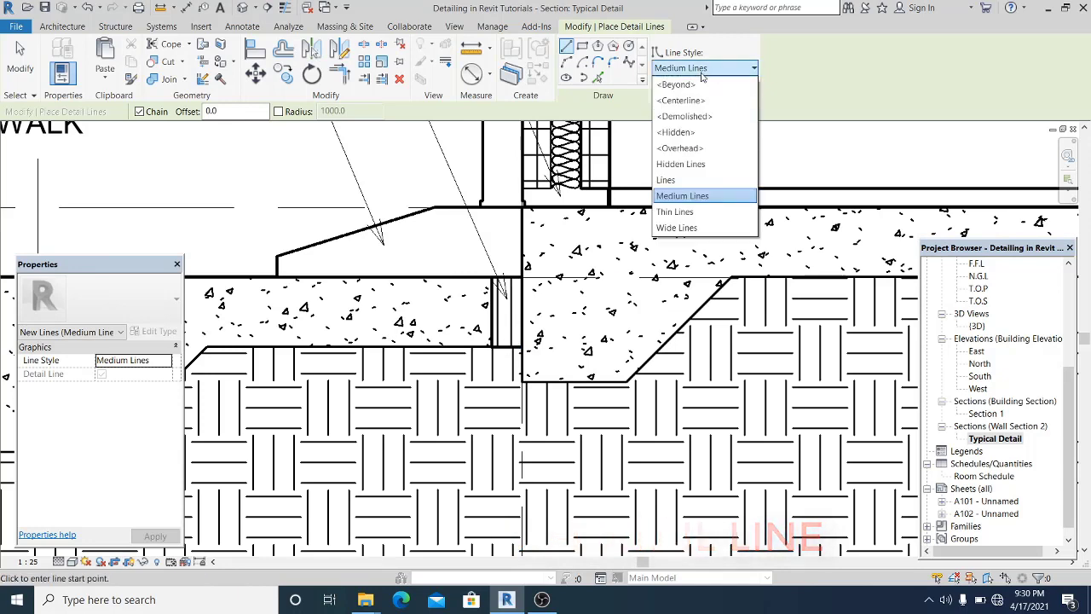
{"action": "left_click", "coordinate": [680, 164]}
{"action": "left_click", "coordinate": [509, 348]}
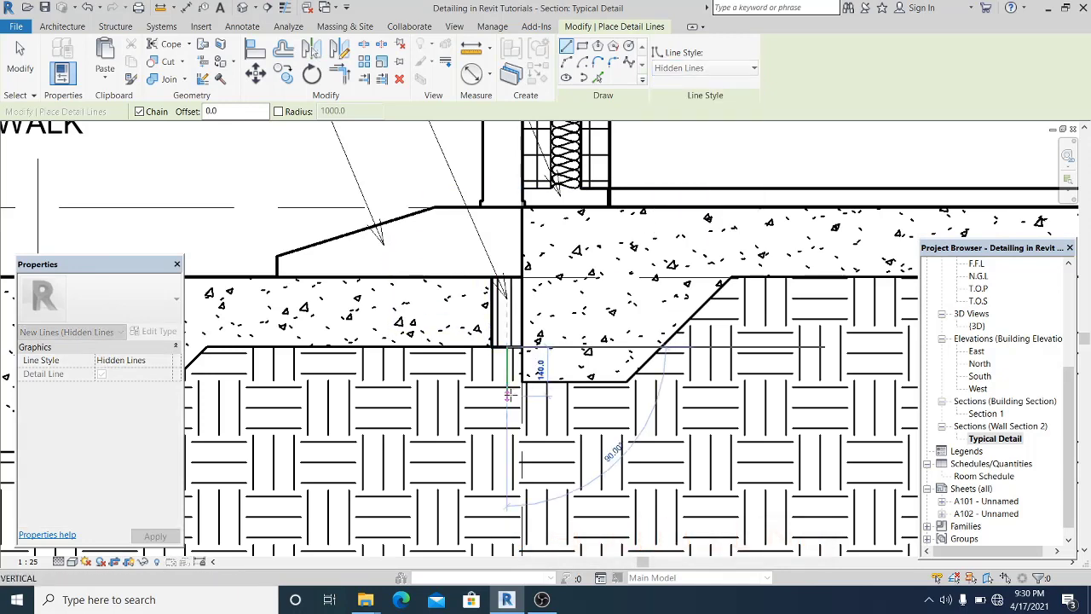
{"action": "left_click", "coordinate": [509, 395]}
{"action": "left_click", "coordinate": [634, 396]}
{"action": "left_click", "coordinate": [737, 292]}
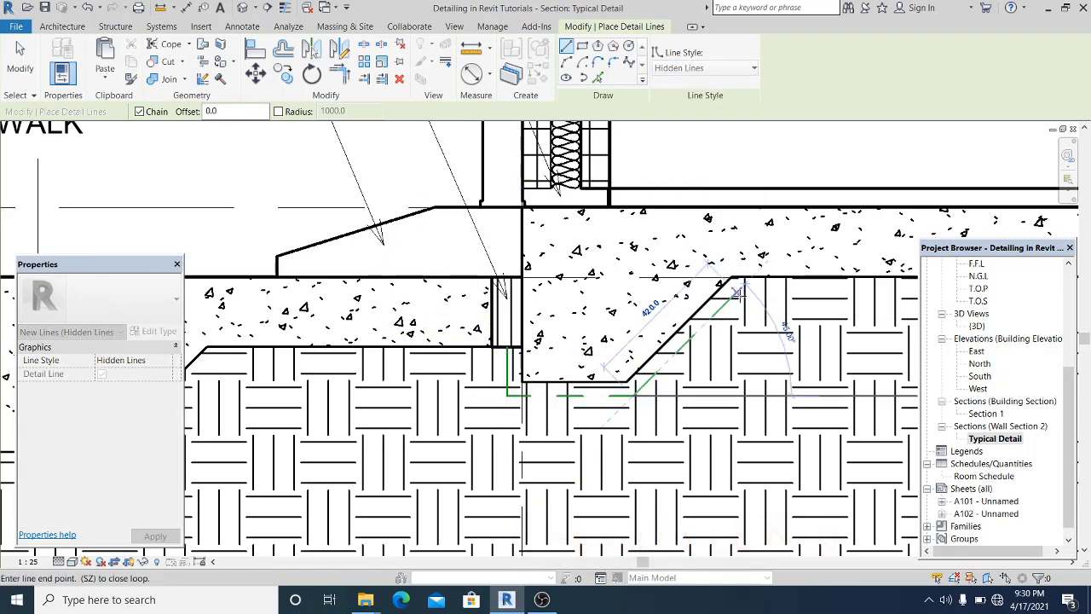
{"action": "scroll", "coordinate": [793, 305], "scroll_direction": "down", "scroll_amount": 1}
{"action": "middle_click_drag", "start_coordinate": [792, 305], "coordinate": [460, 306]}
{"action": "left_click", "coordinate": [780, 297]}
{"action": "key", "text": "Escape"}
{"action": "key", "text": "Escape"}
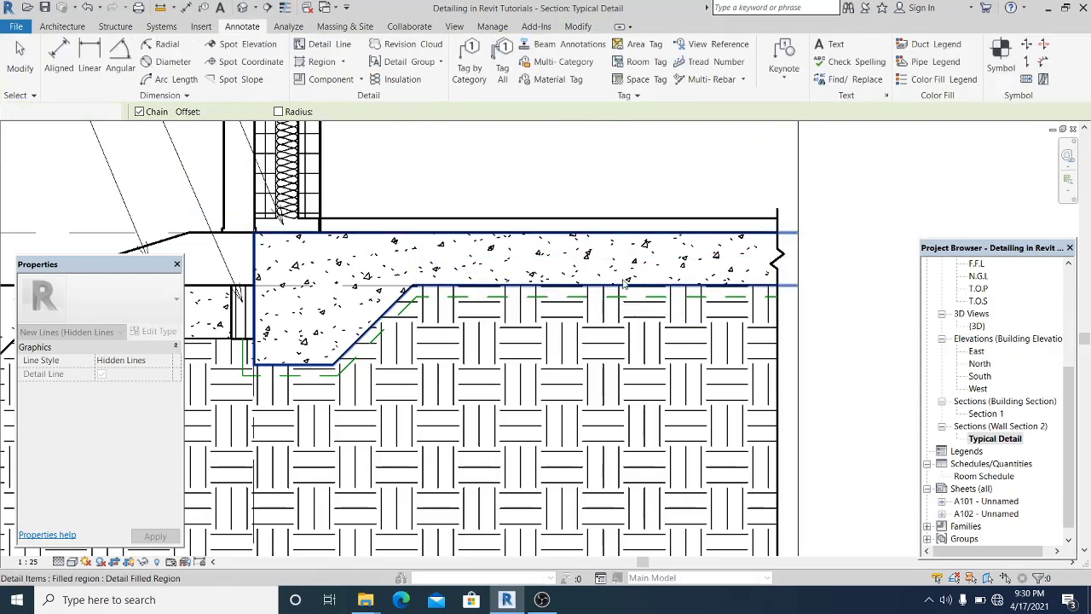
Step: Copy the FOR CONCRETE SIDE WALK note to the interior side of the wall and end its leader in the floor slab
{"action": "scroll", "coordinate": [567, 438], "scroll_direction": "down", "scroll_amount": 4}
{"action": "scroll", "coordinate": [567, 438], "scroll_direction": "up", "scroll_amount": 1}
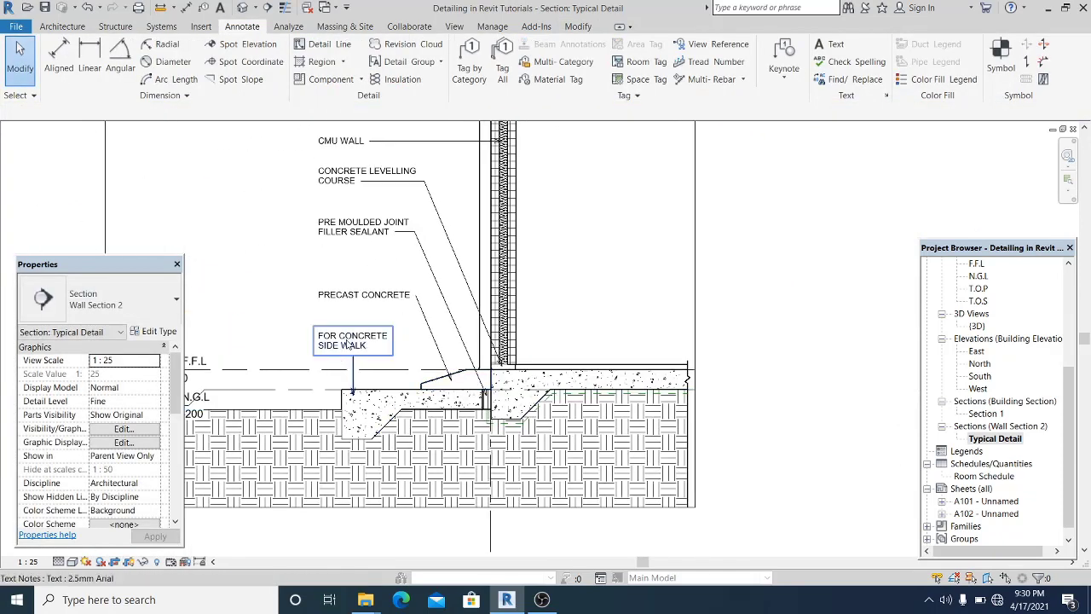
{"action": "left_click", "coordinate": [347, 340]}
{"action": "left_click_drag", "start_coordinate": [347, 341], "coordinate": [539, 286]}
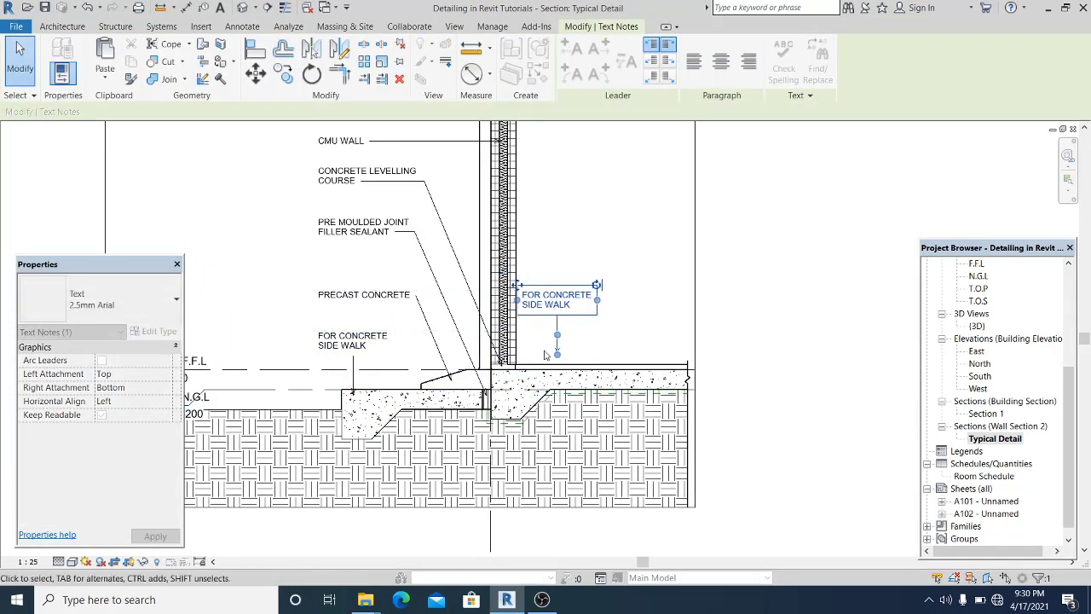
{"action": "scroll", "coordinate": [558, 363], "scroll_direction": "up", "scroll_amount": 1}
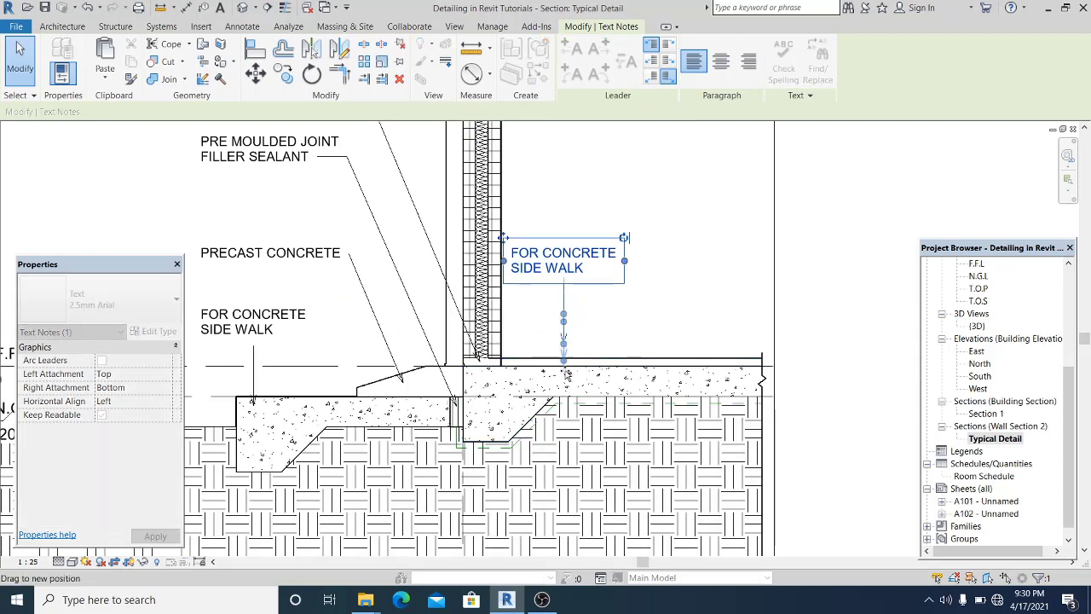
{"action": "left_click_drag", "start_coordinate": [564, 375], "coordinate": [564, 372]}
{"action": "left_click", "coordinate": [570, 295]}
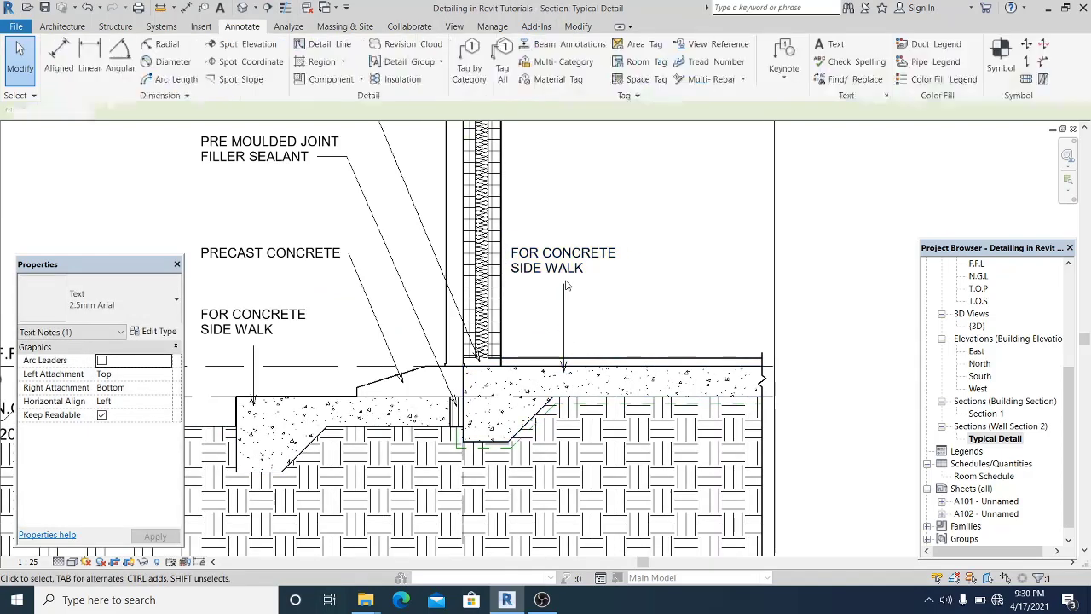
Step: Change the interior note's text to CONCRETE GRADE SLAB and make its leader vertical
{"action": "double_click", "coordinate": [532, 257]}
{"action": "type", "text": "CON"}
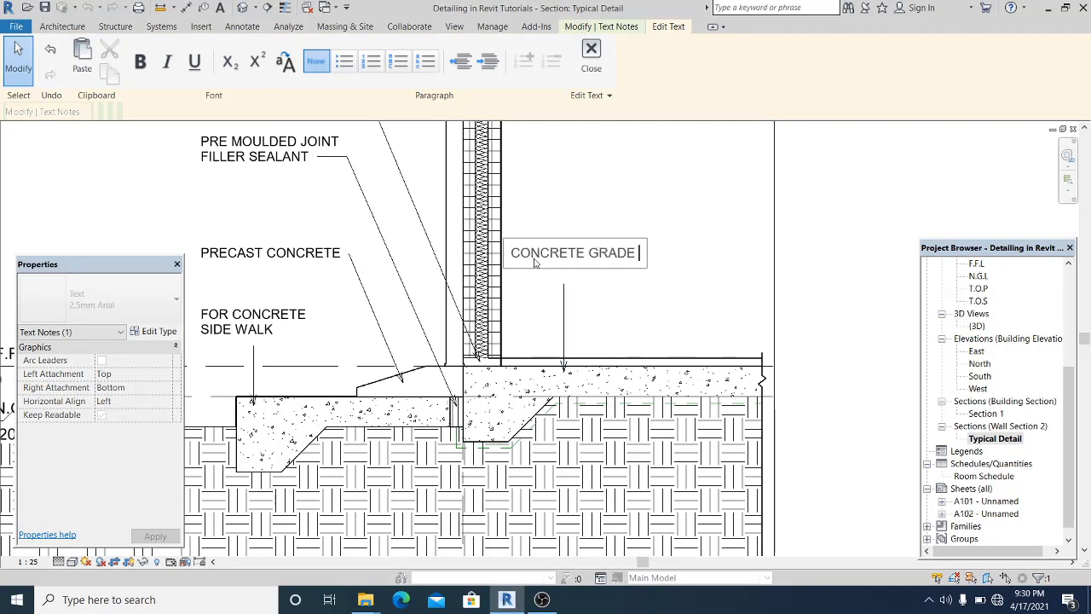
{"action": "left_click", "coordinate": [672, 210]}
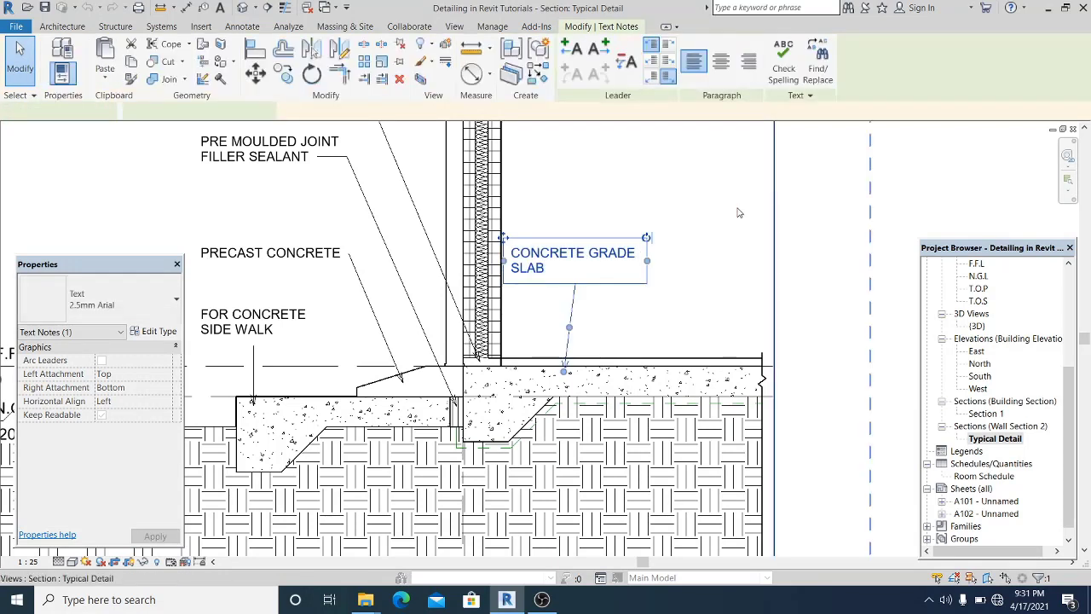
{"action": "left_click_drag", "start_coordinate": [563, 369], "coordinate": [575, 368]}
{"action": "key", "text": "Escape"}
Step: Break the CONCRETE GRADE SLAB note into three lines and straighten its leader vertically onto the slab
{"action": "double_click", "coordinate": [591, 260]}
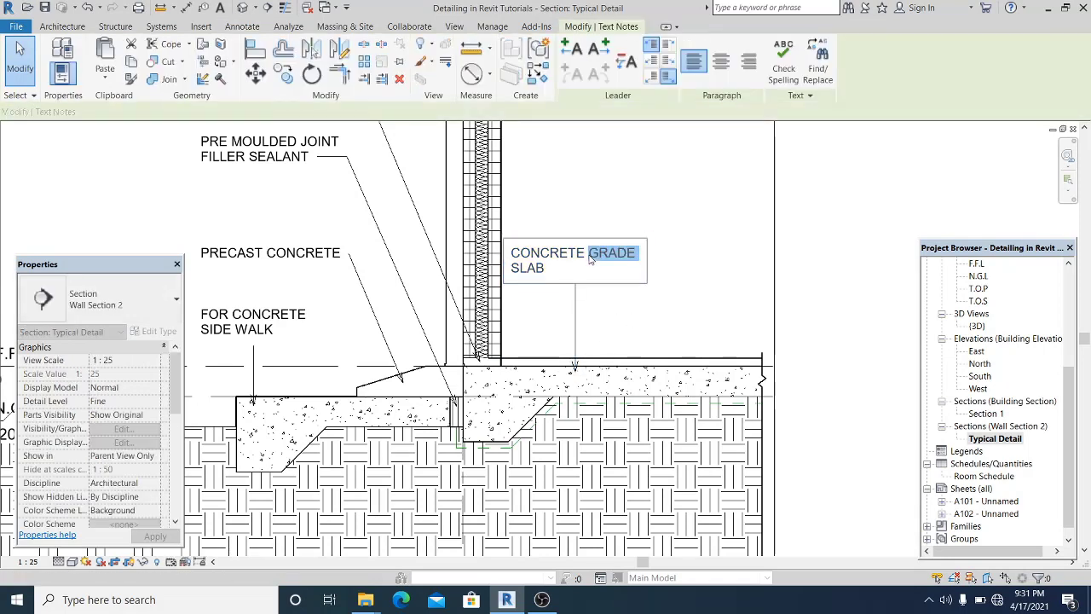
{"action": "left_click", "coordinate": [589, 255]}
{"action": "key", "text": "Return"}
{"action": "left_click", "coordinate": [632, 290]}
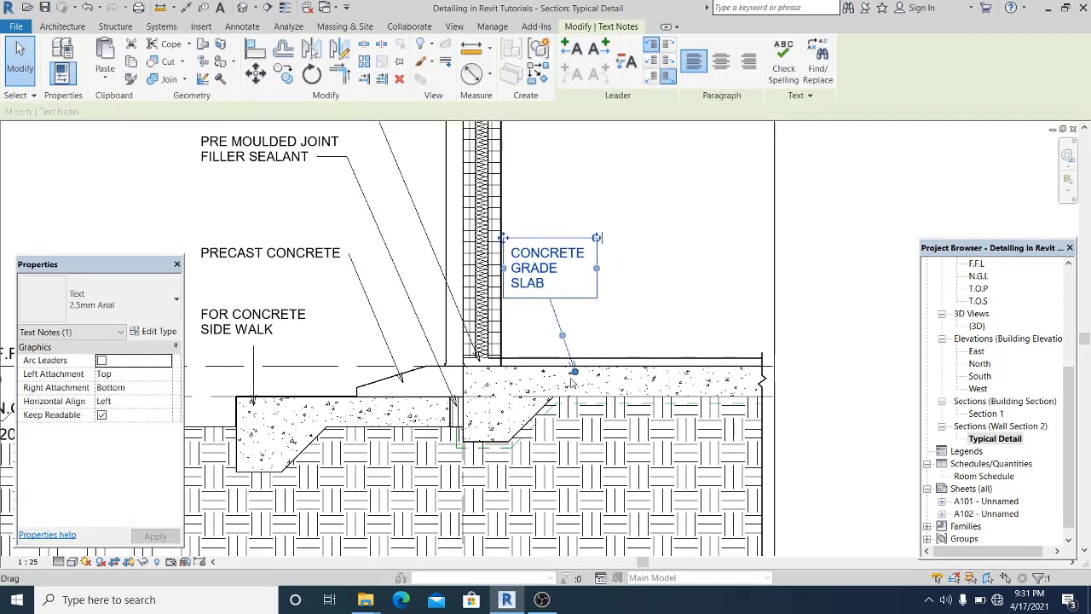
{"action": "left_click_drag", "start_coordinate": [574, 372], "coordinate": [550, 372]}
{"action": "left_click", "coordinate": [597, 312]}
Step: Copy the CONCRETE GRADE SLAB note beside the original and change the copy's text to NON SKID CERAMIC TILE
{"action": "left_click", "coordinate": [564, 256]}
{"action": "left_click_drag", "start_coordinate": [565, 256], "coordinate": [656, 256], "text": "ctrl"}
{"action": "left_click", "coordinate": [651, 264]}
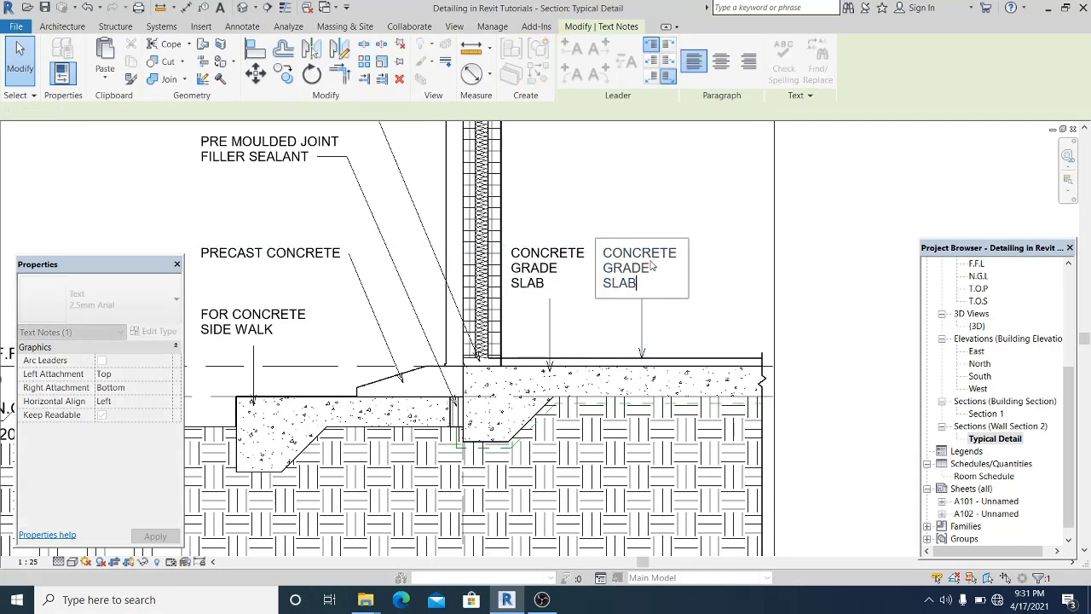
{"action": "key", "text": "ctrl+a"}
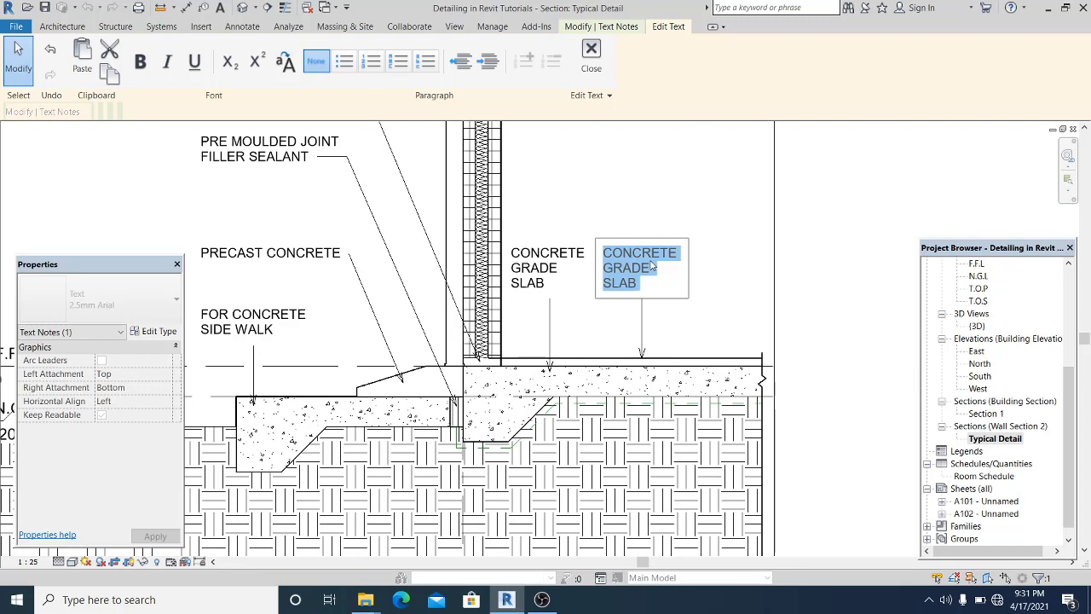
{"action": "type", "text": "NON SKID CERAMIC"}
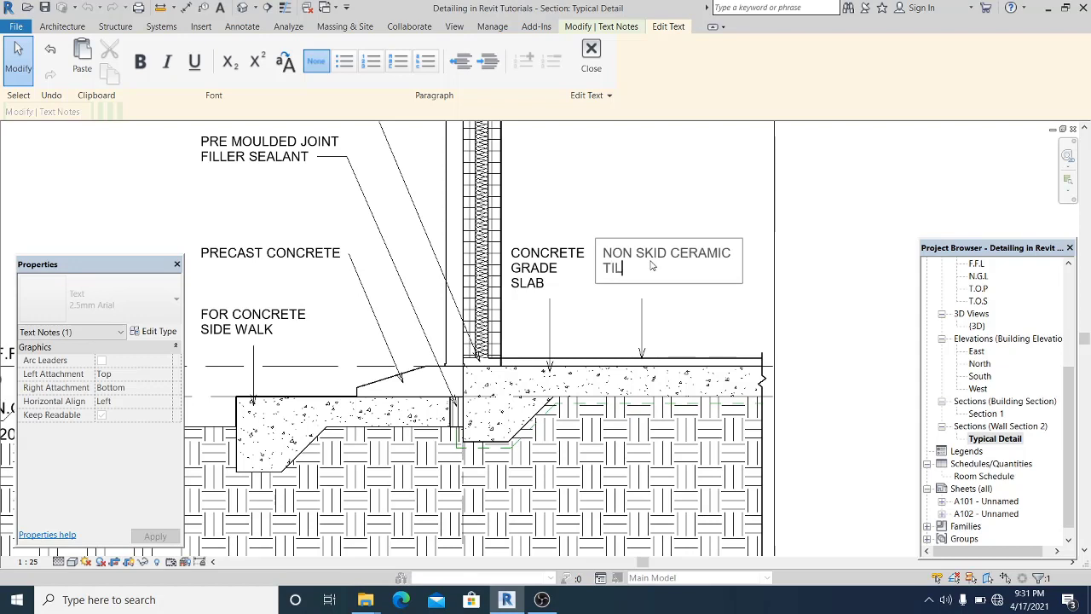
{"action": "left_click", "coordinate": [760, 228]}
Step: Adjust the NON SKID CERAMIC TILE note's leader on the floor finish and break its text into three lines
{"action": "mouse_move", "coordinate": [642, 359]}
{"action": "left_mouse_down"}
{"action": "mouse_move", "coordinate": [669, 359]}
{"action": "mouse_move", "coordinate": [639, 359]}
{"action": "left_mouse_up"}
{"action": "left_click", "coordinate": [670, 254]}
{"action": "key", "text": "Return"}
{"action": "left_click", "coordinate": [713, 285]}
{"action": "left_click", "coordinate": [709, 322]}
Step: Copy the NON SKID CERAMIC TILE note toward the break line, change it to VAPOR BARRIER, and extend its leader vertically to the dashed line beneath the slab
{"action": "scroll", "coordinate": [708, 321], "scroll_direction": "down", "scroll_amount": 2}
{"action": "middle_click_drag", "start_coordinate": [709, 322], "coordinate": [540, 364]}
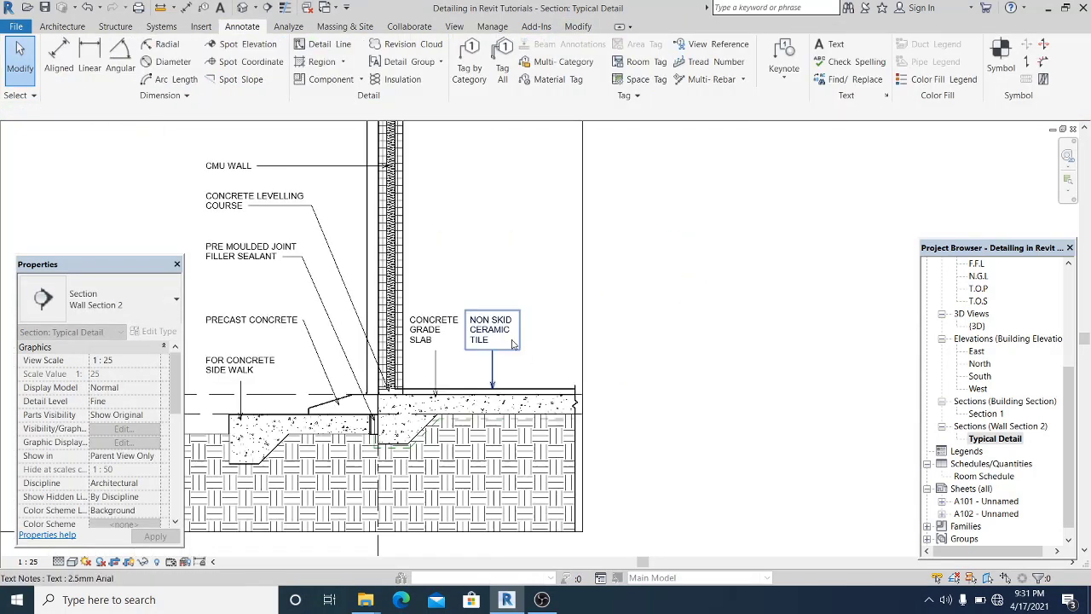
{"action": "left_click", "coordinate": [504, 333]}
{"action": "left_click_drag", "start_coordinate": [513, 329], "coordinate": [565, 329], "text": "ctrl"}
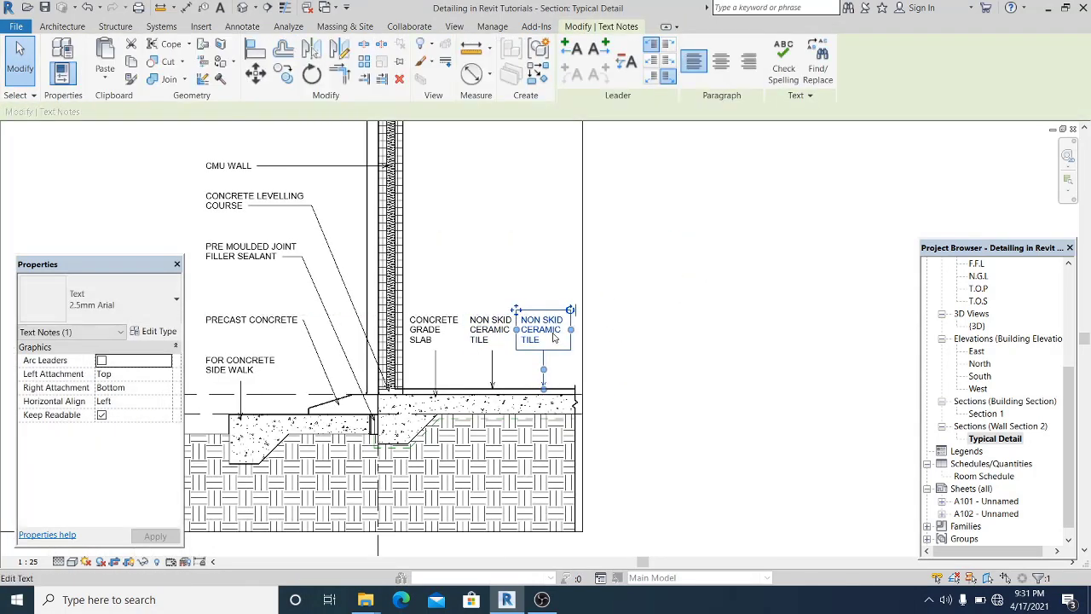
{"action": "double_click", "coordinate": [546, 330]}
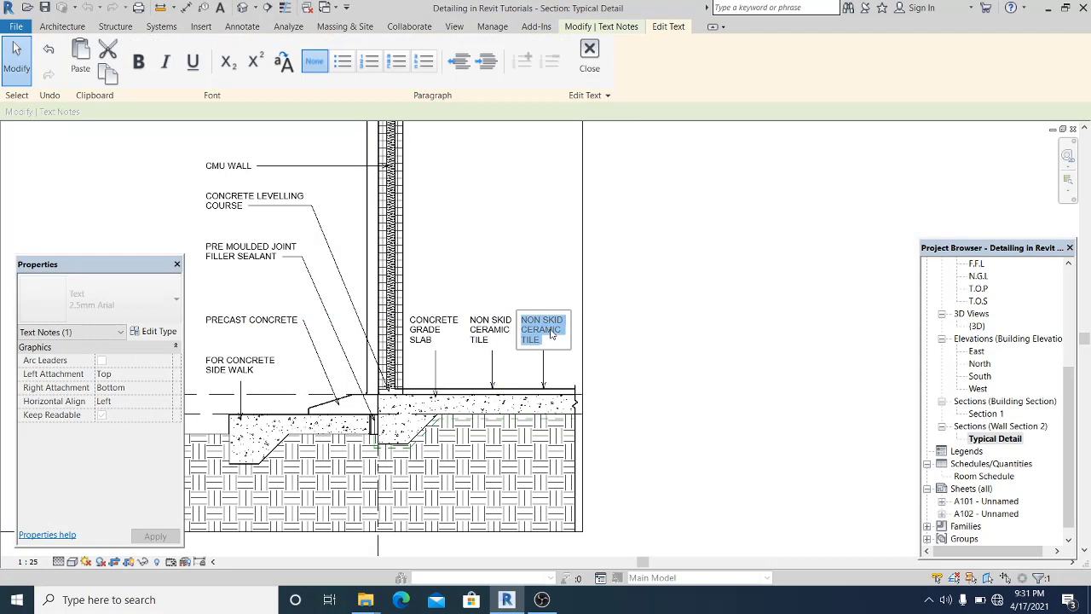
{"action": "type", "text": "VAPOR"}
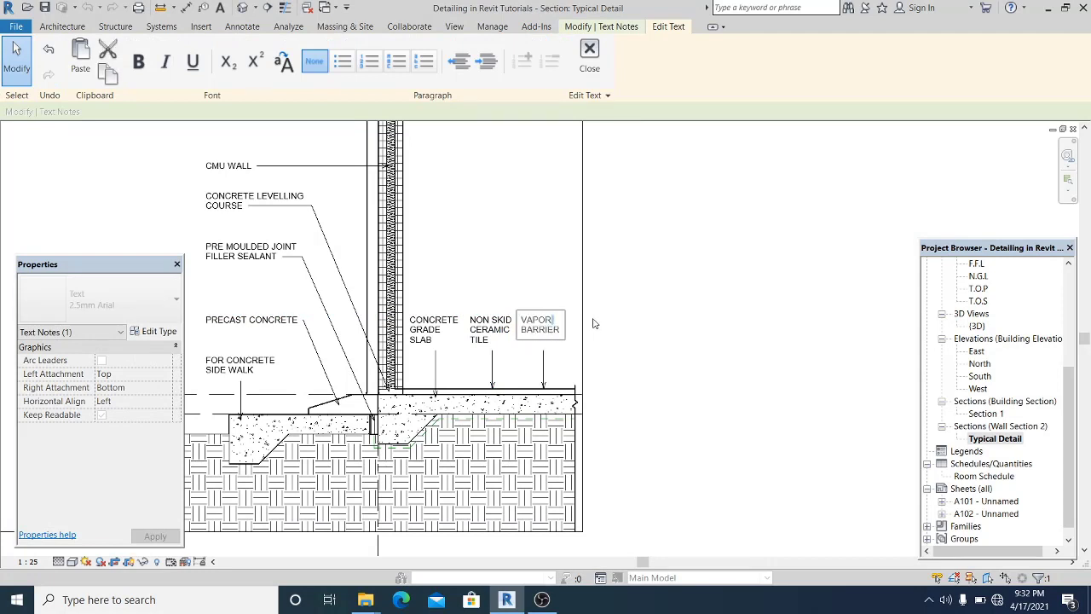
{"action": "left_click", "coordinate": [630, 313]}
{"action": "scroll", "coordinate": [520, 401], "scroll_direction": "up", "scroll_amount": 2}
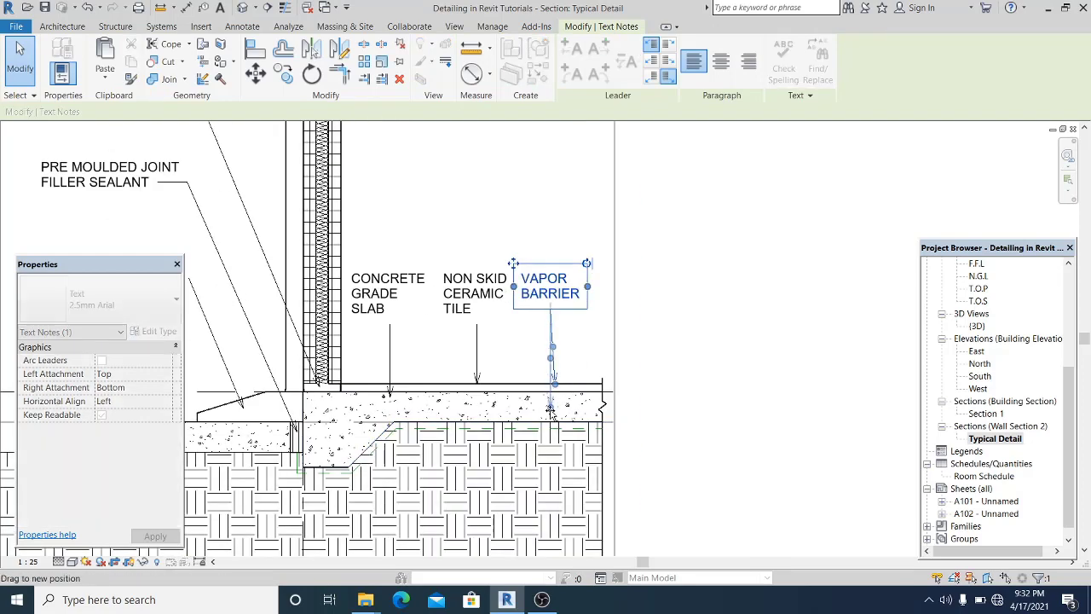
{"action": "left_click_drag", "start_coordinate": [551, 411], "coordinate": [550, 428]}
{"action": "left_click", "coordinate": [692, 388]}
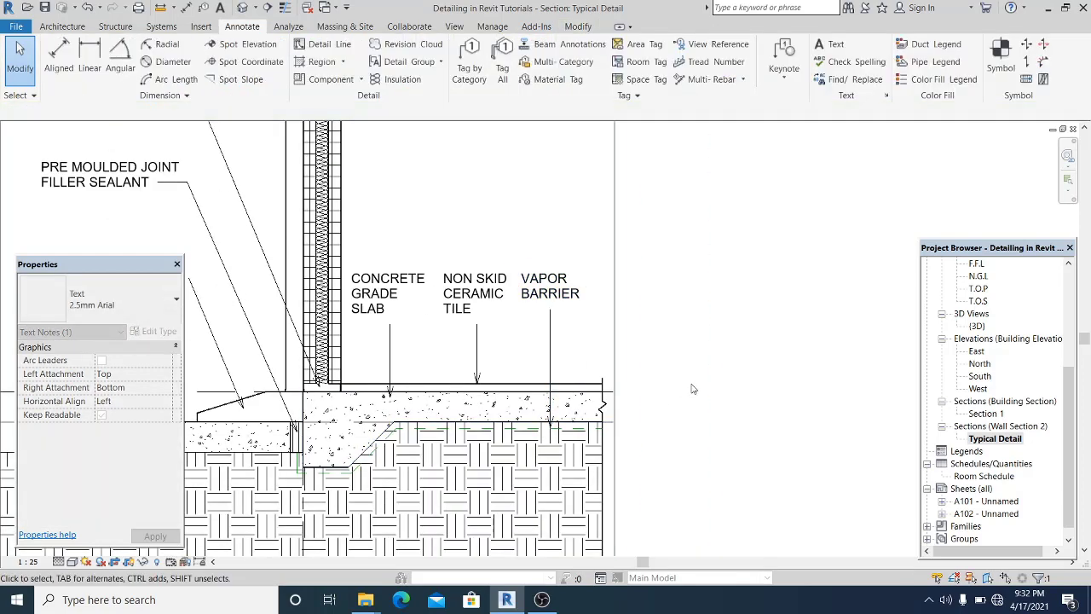
Step: Pull the edges of the PRECAST 2 earth filled region away from the grade slab onto the dashed vapor barrier line
{"action": "scroll", "coordinate": [691, 383], "scroll_direction": "down", "scroll_amount": 2}
{"action": "scroll", "coordinate": [560, 394], "scroll_direction": "up", "scroll_amount": 2}
{"action": "left_click", "coordinate": [555, 390]}
{"action": "scroll", "coordinate": [549, 388], "scroll_direction": "up", "scroll_amount": 2}
{"action": "left_click_drag", "start_coordinate": [375, 381], "coordinate": [384, 388]}
{"action": "left_click_drag", "start_coordinate": [301, 420], "coordinate": [245, 410]}
{"action": "scroll", "coordinate": [428, 366], "scroll_direction": "down", "scroll_amount": 2}
{"action": "scroll", "coordinate": [451, 373], "scroll_direction": "down", "scroll_amount": 4}
{"action": "scroll", "coordinate": [733, 401], "scroll_direction": "up", "scroll_amount": 2}
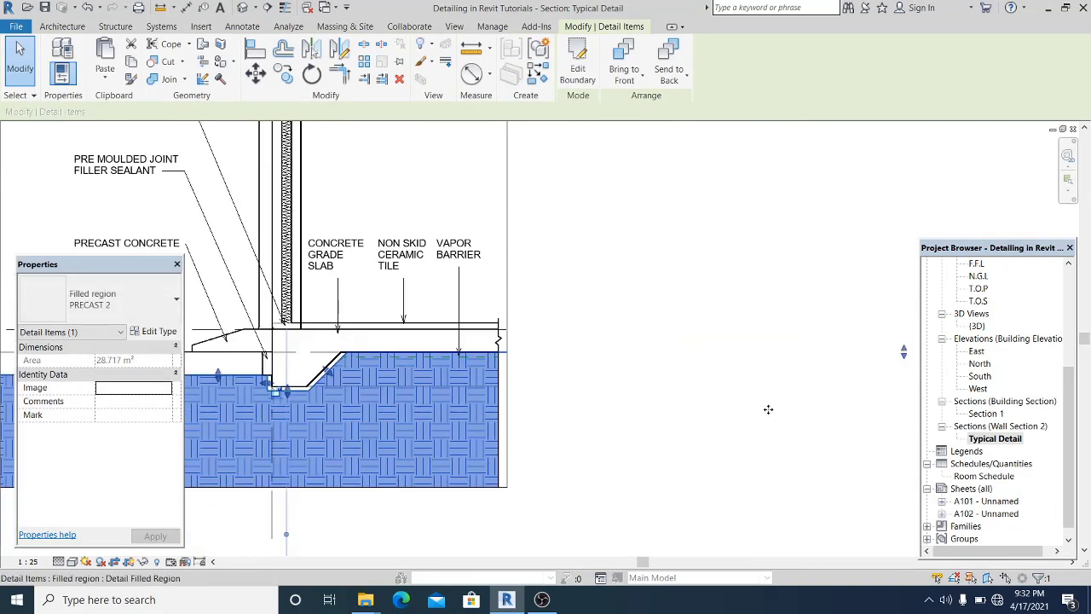
{"action": "left_click_drag", "start_coordinate": [903, 351], "coordinate": [904, 357]}
{"action": "scroll", "coordinate": [496, 381], "scroll_direction": "up", "scroll_amount": 2}
{"action": "scroll", "coordinate": [687, 426], "scroll_direction": "up", "scroll_amount": 2}
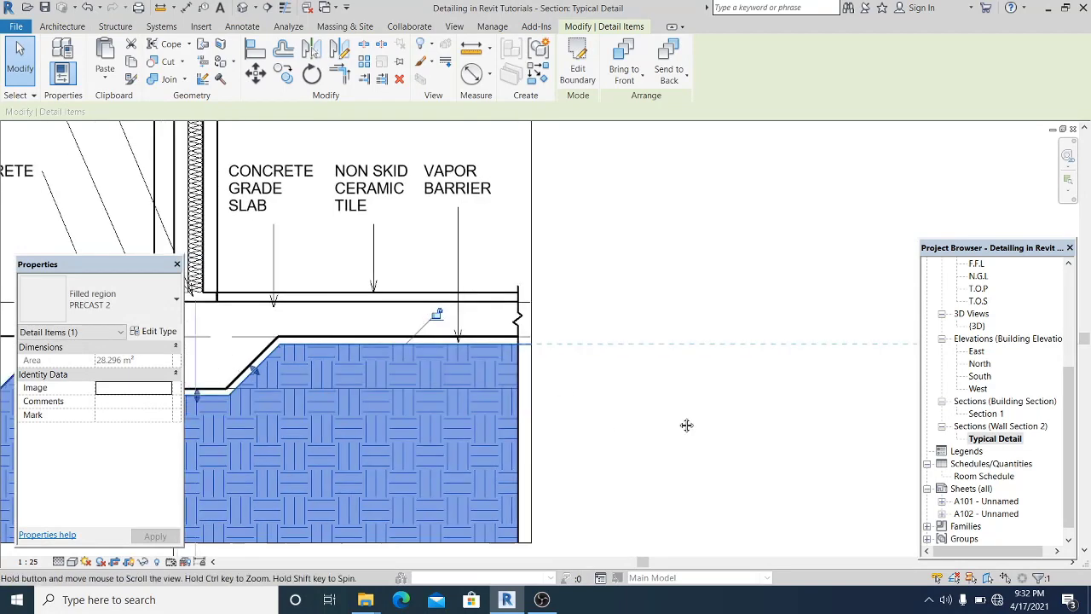
Step: Send the PRECAST 2 earth filled region behind the neighbouring detail items and deselect it
{"action": "left_click", "coordinate": [666, 419]}
{"action": "middle_click_drag", "start_coordinate": [667, 420], "coordinate": [678, 419]}
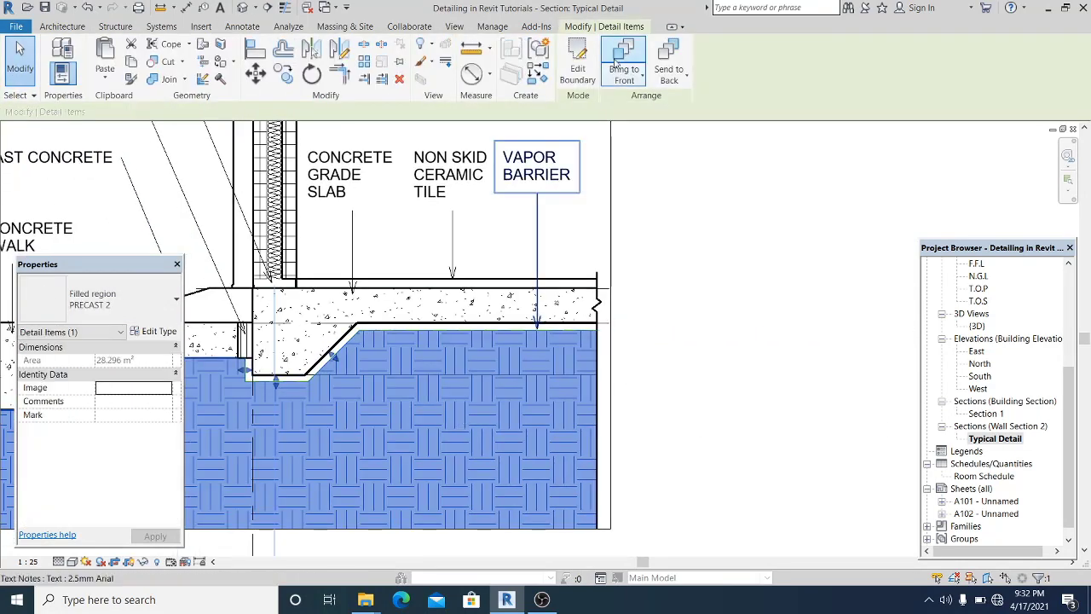
{"action": "left_click", "coordinate": [633, 75]}
{"action": "left_click", "coordinate": [687, 75]}
{"action": "left_click", "coordinate": [673, 130]}
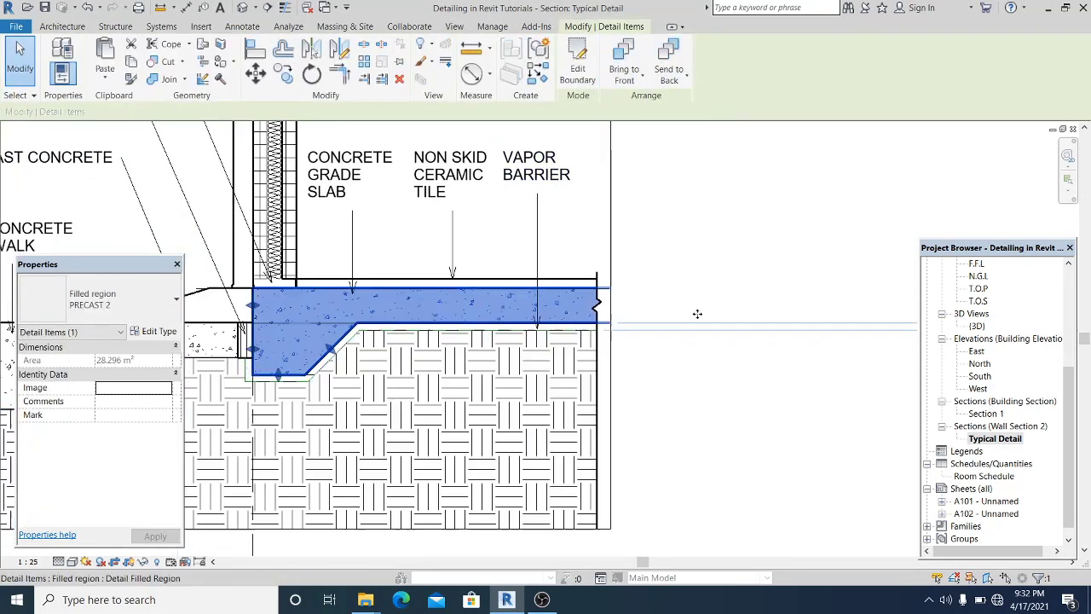
{"action": "scroll", "coordinate": [700, 312], "scroll_direction": "down", "scroll_amount": 1}
{"action": "scroll", "coordinate": [261, 352], "scroll_direction": "up", "scroll_amount": 2}
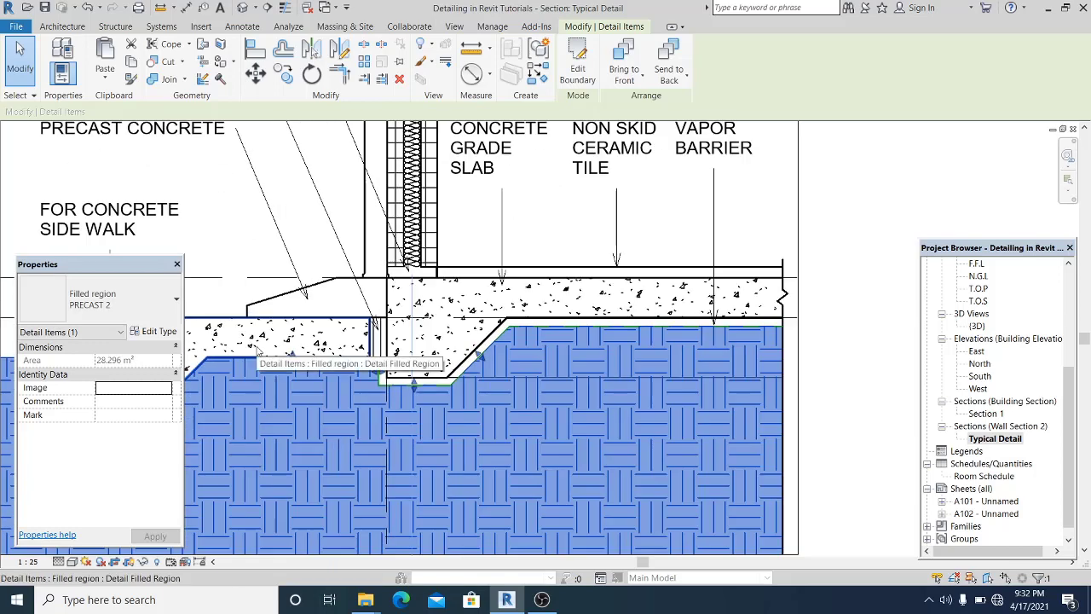
{"action": "scroll", "coordinate": [409, 358], "scroll_direction": "down", "scroll_amount": 3}
{"action": "scroll", "coordinate": [726, 376], "scroll_direction": "down", "scroll_amount": 4}
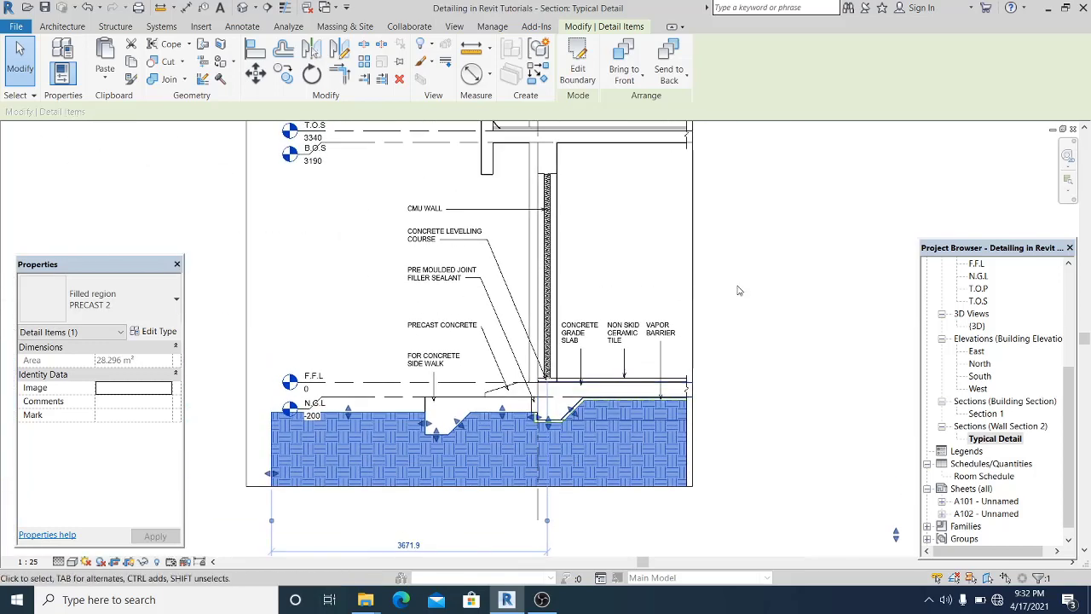
{"action": "key", "text": "Escape"}
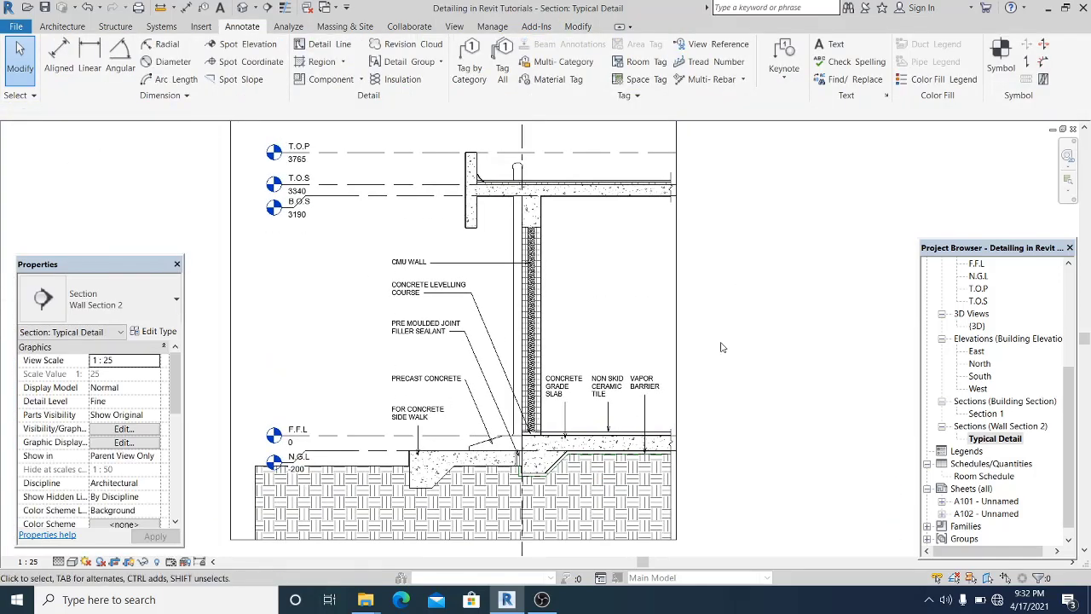
Step: Copy the CONCRETE GRADE SLAB note above the roof slab, change its text to CONCRETE ROOF, and duplicate that note toward the roof break line
{"action": "left_click_drag", "start_coordinate": [564, 414], "coordinate": [562, 159], "text": "ctrl"}
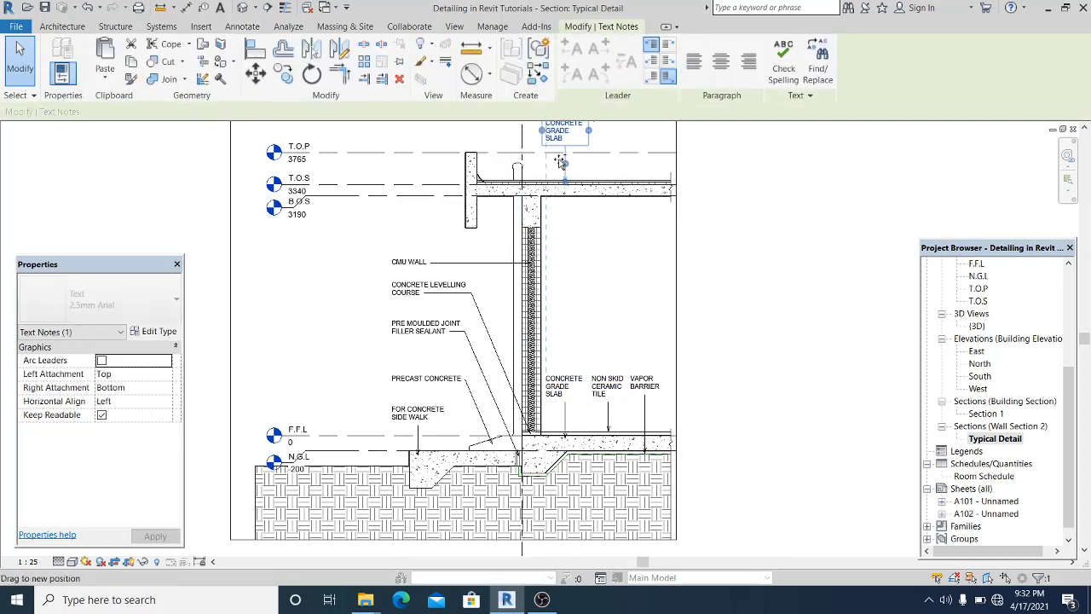
{"action": "scroll", "coordinate": [557, 183], "scroll_direction": "up", "scroll_amount": 5}
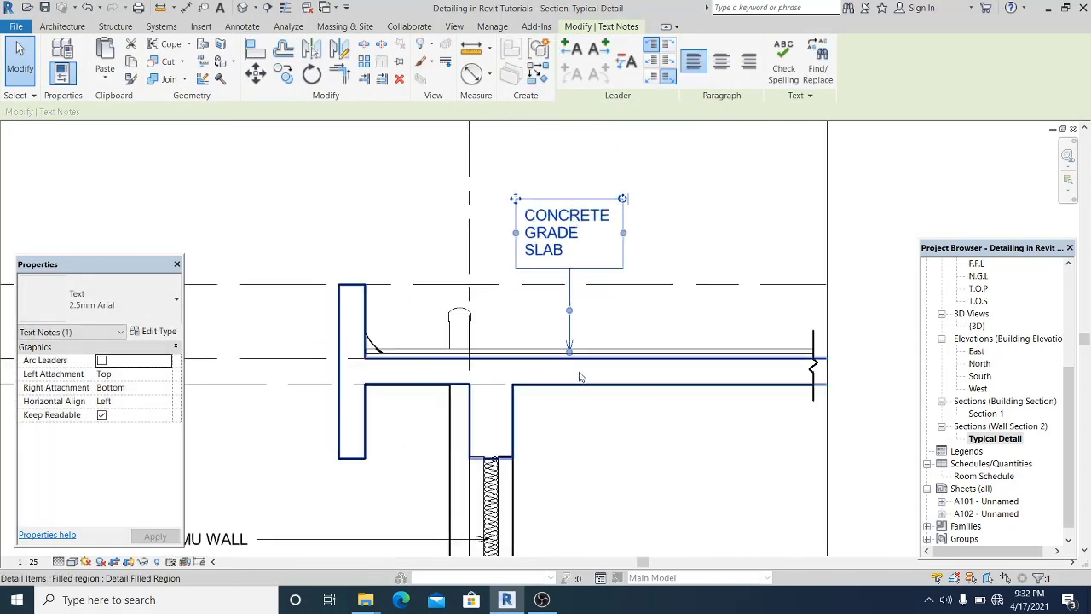
{"action": "double_click", "coordinate": [563, 249]}
{"action": "left_click_drag", "start_coordinate": [562, 250], "coordinate": [719, 218]}
{"action": "type", "text": "ROOF"}
{"action": "left_click", "coordinate": [665, 225]}
Step: Point the duplicated note's leader at the roof insulation layer and change its text to SINGLE FLY EPDM MEMBRANE ON RIGID INSULATION on three lines
{"action": "left_click_drag", "start_coordinate": [732, 368], "coordinate": [732, 346]}
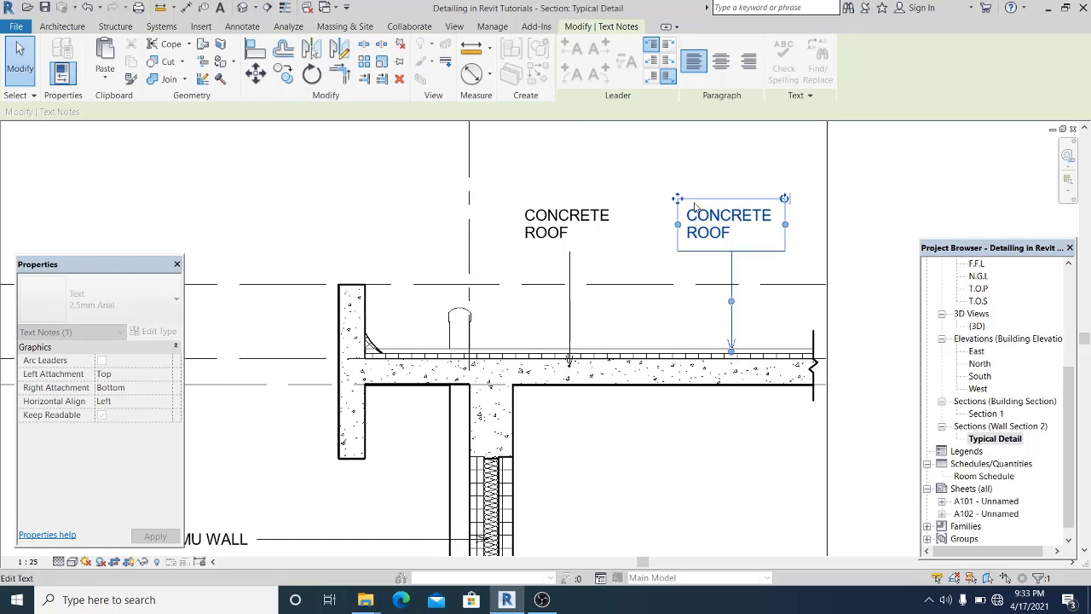
{"action": "double_click", "coordinate": [727, 236]}
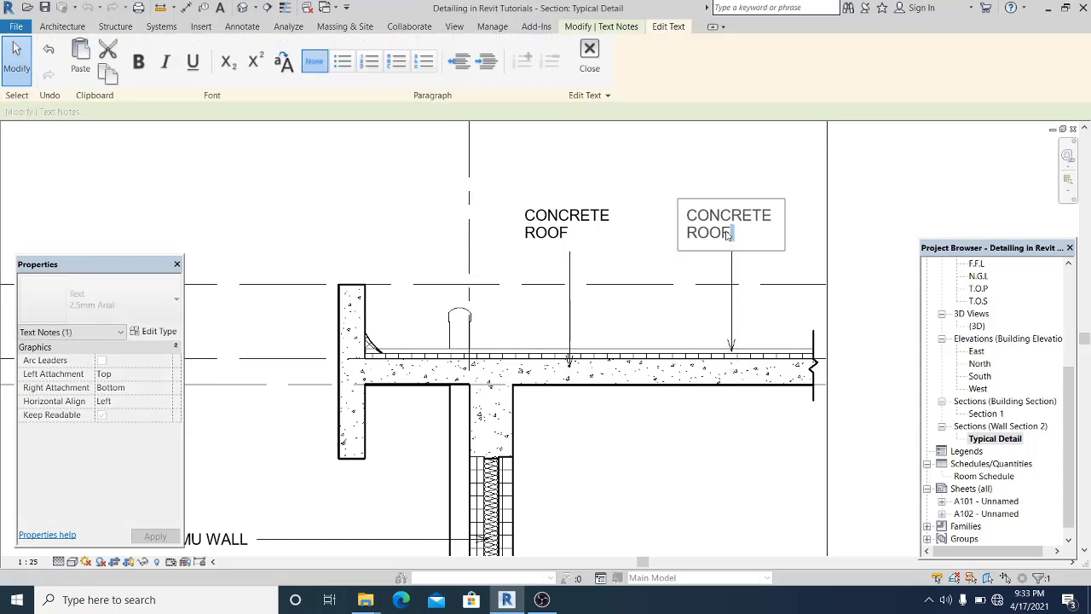
{"action": "key", "text": "ctrl+a"}
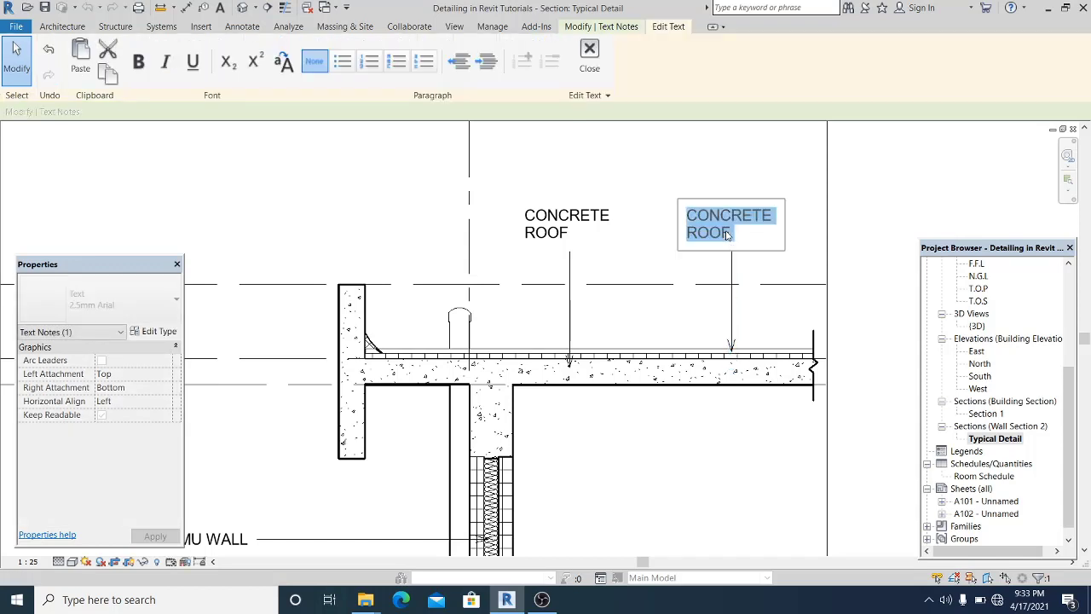
{"action": "type", "text": "SINGLE FLY EPDM"}
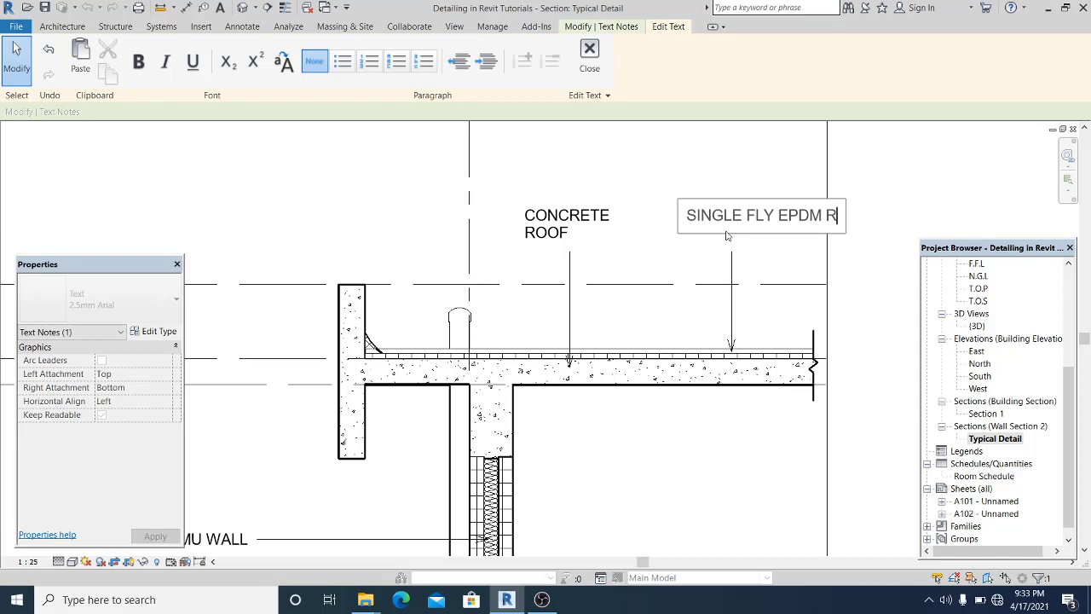
{"action": "key", "text": "Return"}
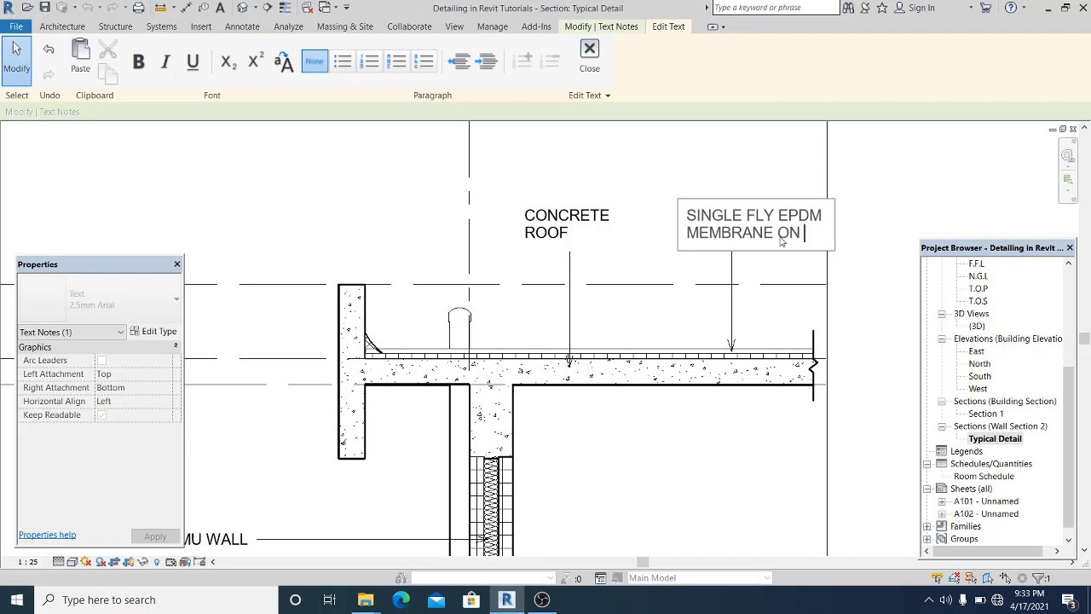
{"action": "key", "text": "Return"}
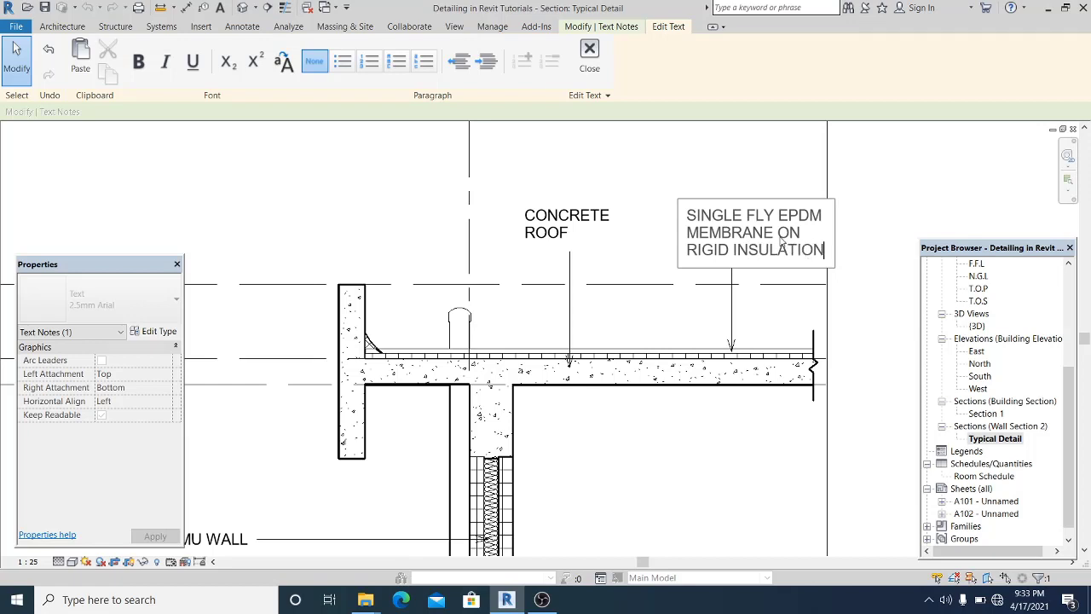
{"action": "left_click", "coordinate": [737, 472]}
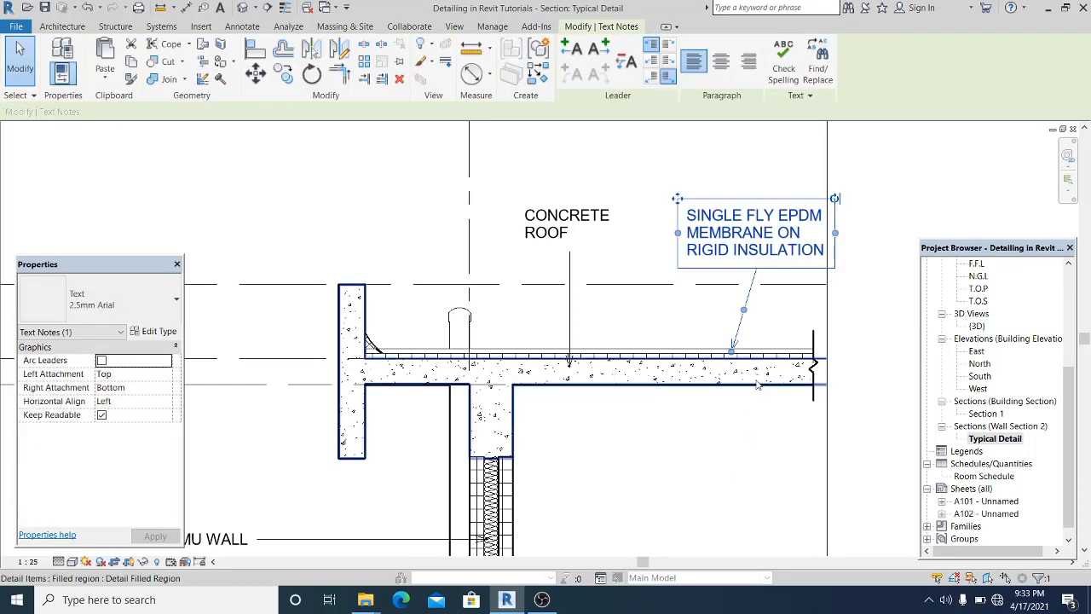
Step: Straighten the SINGLE FLY EPDM note's leader to vertical and nudge the note toward the CONCRETE ROOF note, clear of the crop boundary
{"action": "left_click_drag", "start_coordinate": [732, 352], "coordinate": [757, 350]}
{"action": "key", "text": "Left"}
{"action": "key", "text": "Left"}
{"action": "key", "text": "Left"}
{"action": "key", "text": "Left"}
{"action": "key", "text": "Left"}
{"action": "key", "text": "Left"}
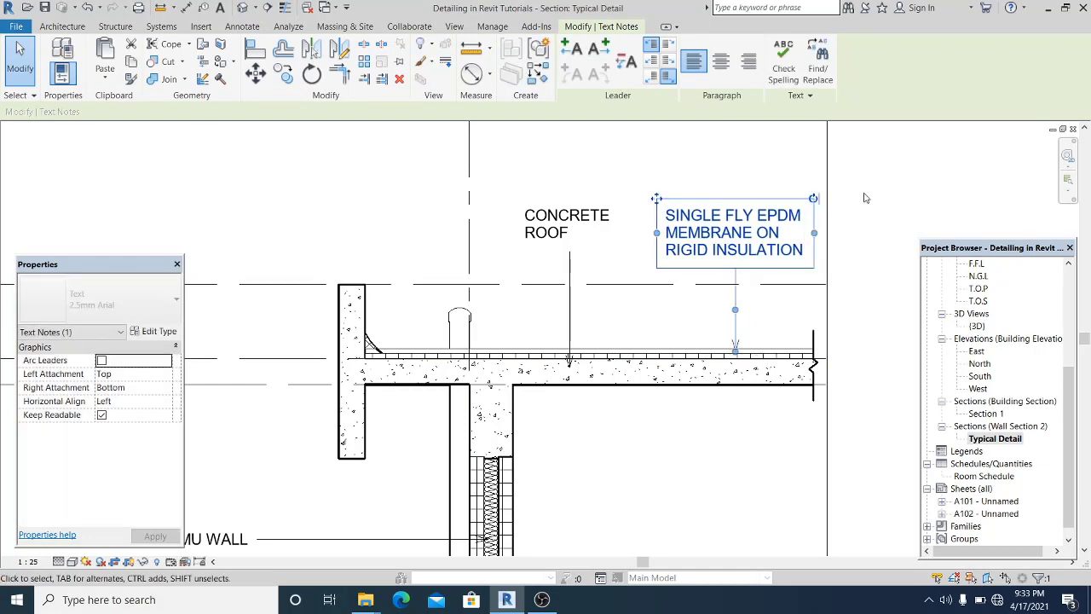
{"action": "key", "text": "Left"}
{"action": "key", "text": "Left"}
{"action": "key", "text": "Left"}
{"action": "key", "text": "Escape"}
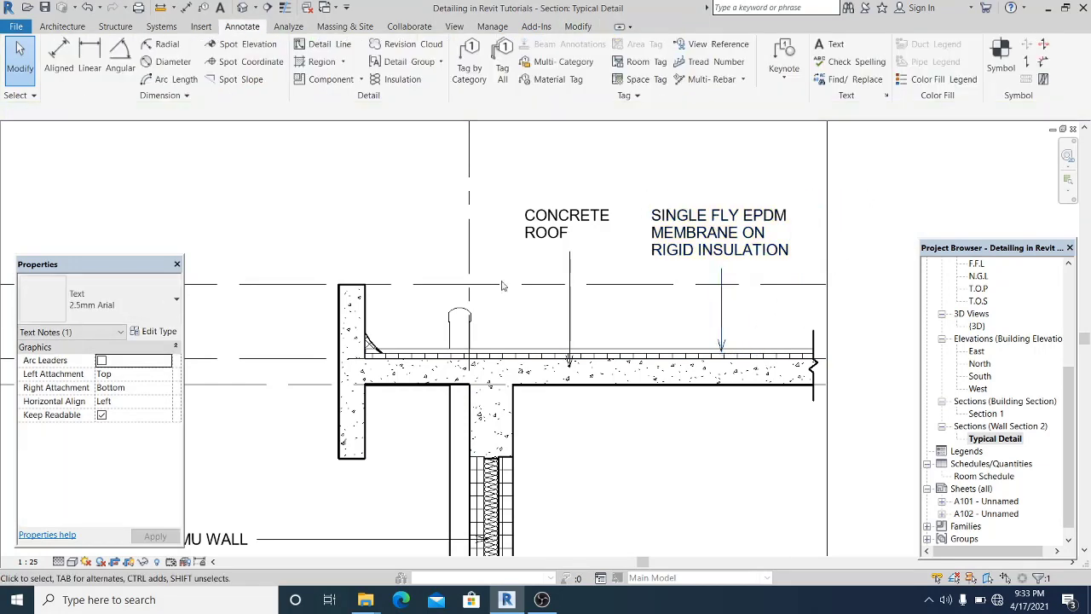
Step: Hide the crop boundary element in the Typical Detail view
{"action": "scroll", "coordinate": [410, 340], "scroll_direction": "down", "scroll_amount": 3}
{"action": "scroll", "coordinate": [410, 339], "scroll_direction": "down", "scroll_amount": 4}
{"action": "middle_click_drag", "start_coordinate": [529, 365], "coordinate": [593, 311]}
{"action": "scroll", "coordinate": [593, 312], "scroll_direction": "down", "scroll_amount": 1}
{"action": "middle_click_drag", "start_coordinate": [592, 461], "coordinate": [646, 410]}
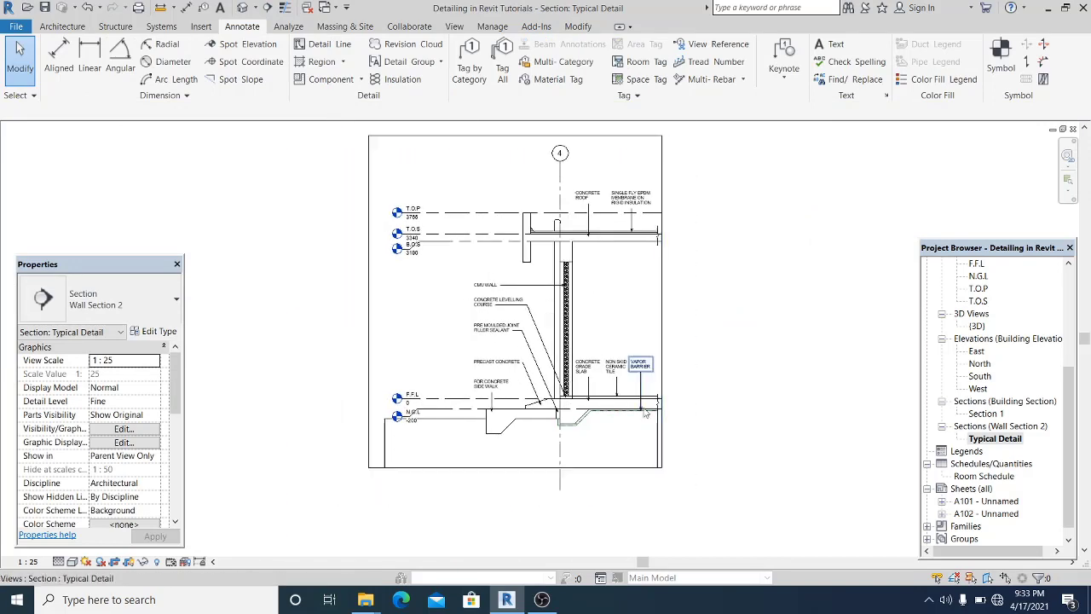
{"action": "scroll", "coordinate": [650, 422], "scroll_direction": "up", "scroll_amount": 1}
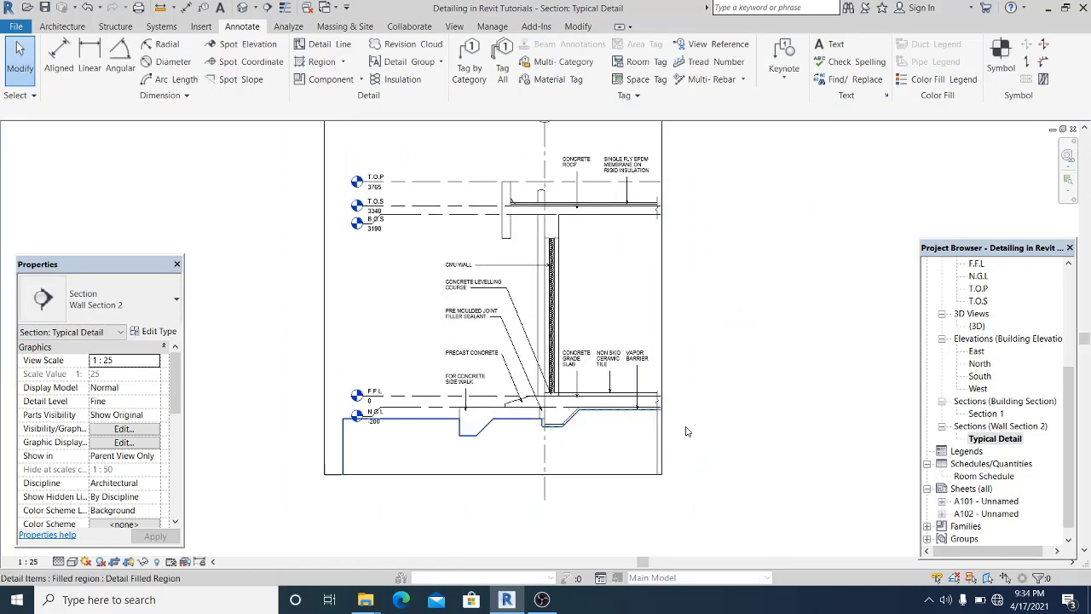
{"action": "left_click", "coordinate": [332, 321]}
{"action": "right_click", "coordinate": [331, 320]}
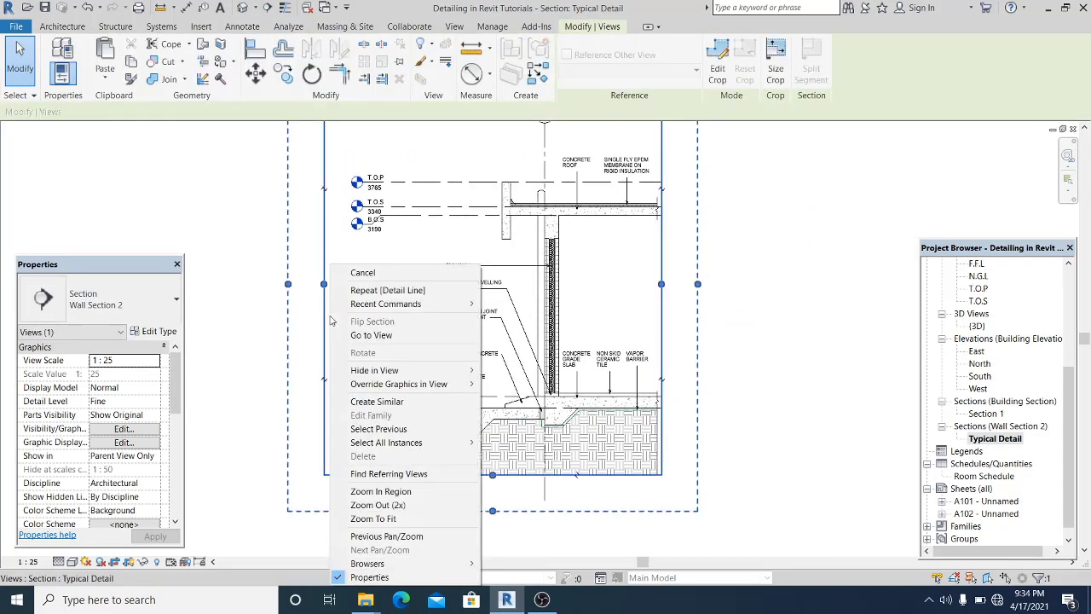
{"action": "mouse_move", "coordinate": [418, 372]}
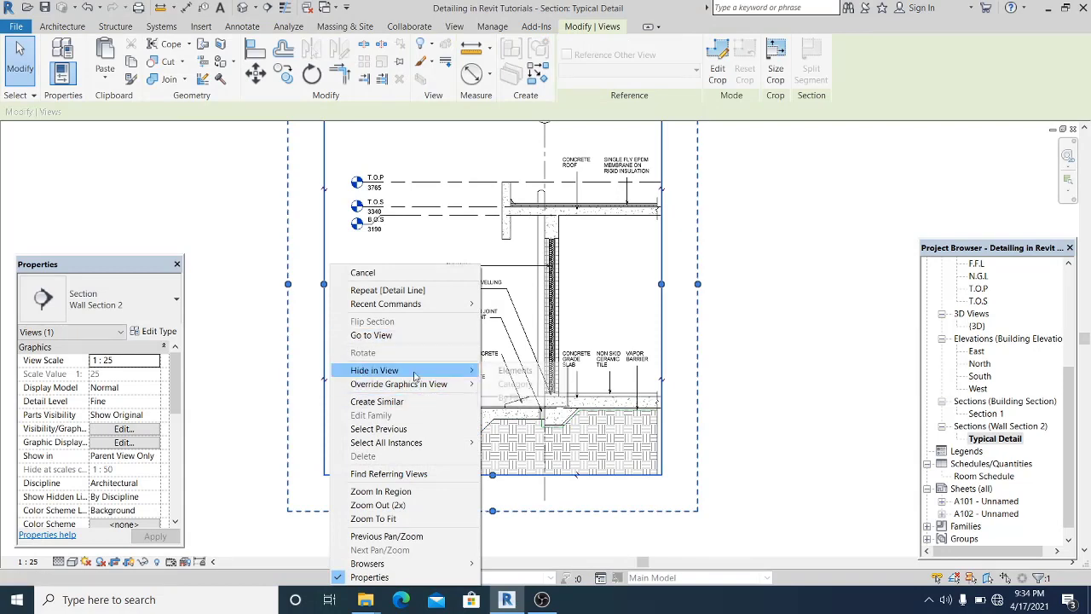
{"action": "left_click", "coordinate": [516, 372]}
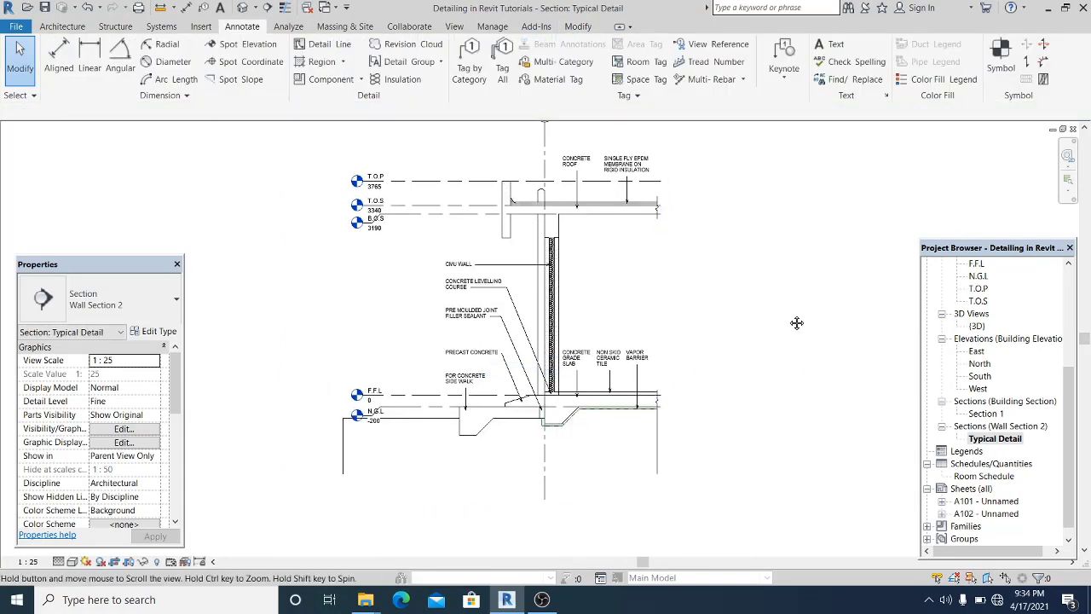
{"action": "scroll", "coordinate": [581, 487], "scroll_direction": "up", "scroll_amount": 1}
{"action": "left_click", "coordinate": [581, 488]}
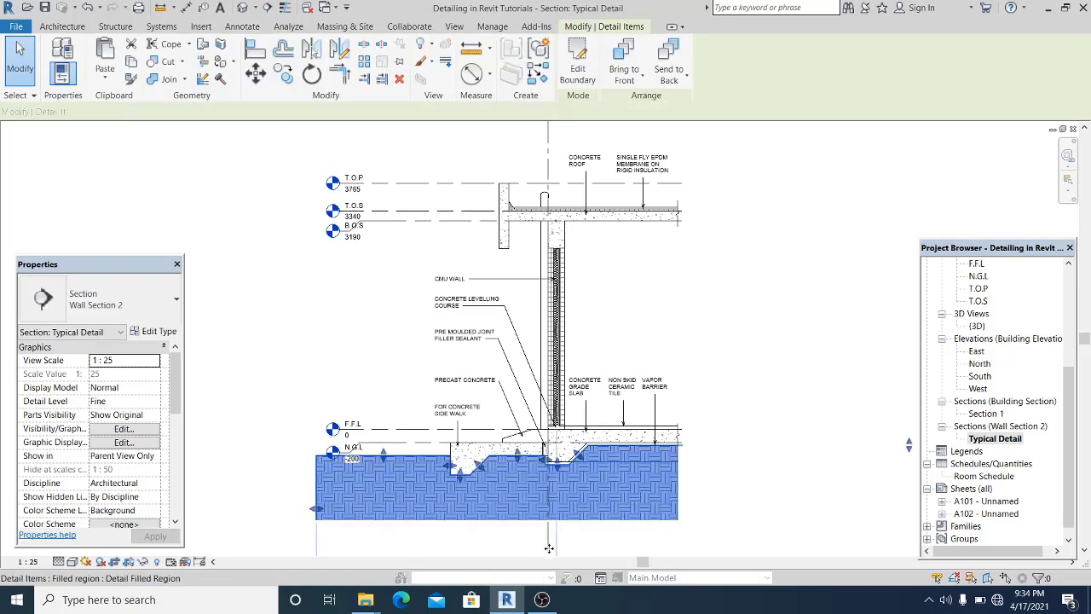
{"action": "left_click", "coordinate": [739, 390]}
{"action": "middle_click_drag", "start_coordinate": [743, 389], "coordinate": [755, 331]}
{"action": "left_click", "coordinate": [641, 461]}
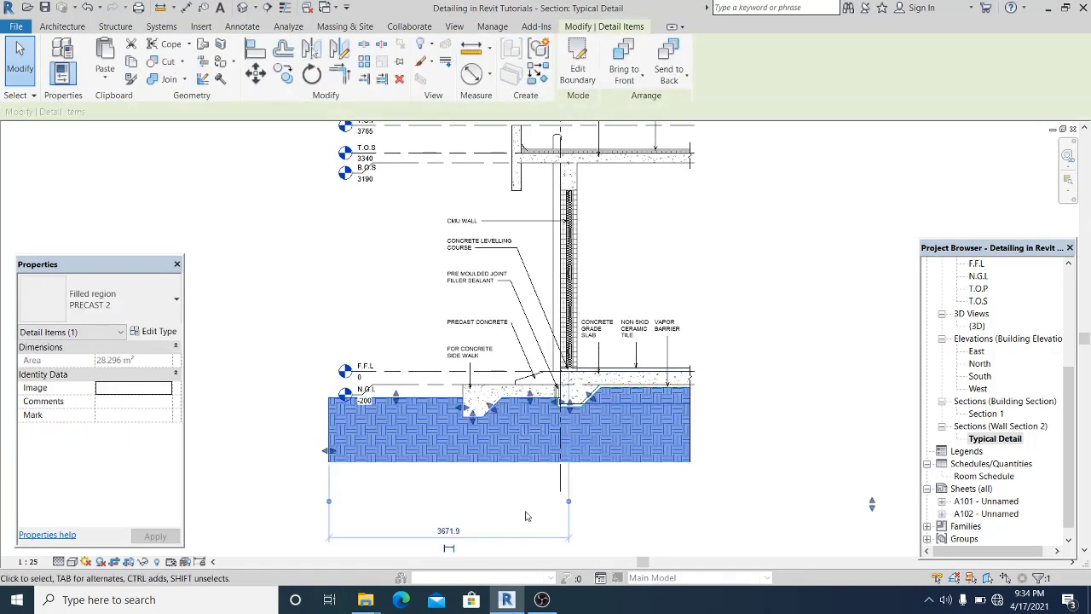
{"action": "left_click", "coordinate": [247, 331]}
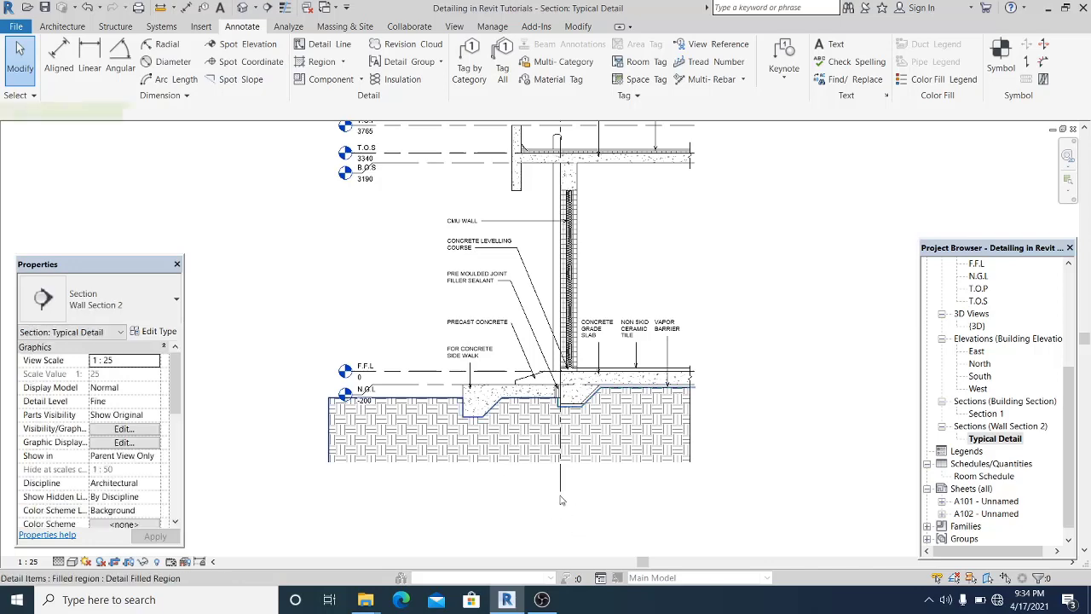
Step: Shorten grid line 4 so its lower end stops at the underside of the earth filled region
{"action": "left_click", "coordinate": [560, 492]}
{"action": "middle_click_drag", "start_coordinate": [656, 207], "coordinate": [653, 299]}
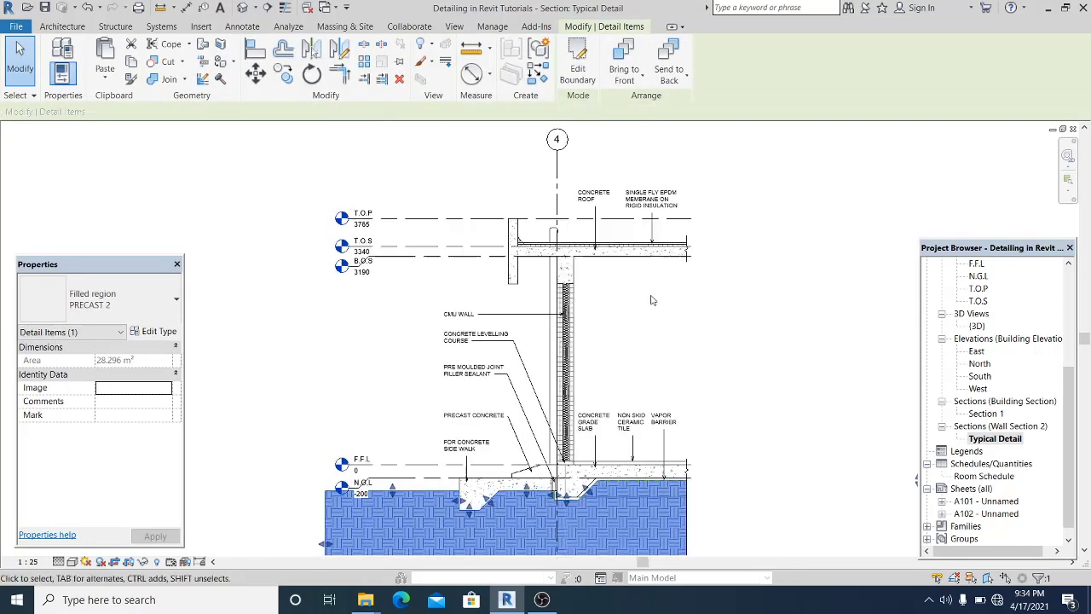
{"action": "scroll", "coordinate": [578, 256], "scroll_direction": "down", "scroll_amount": 4}
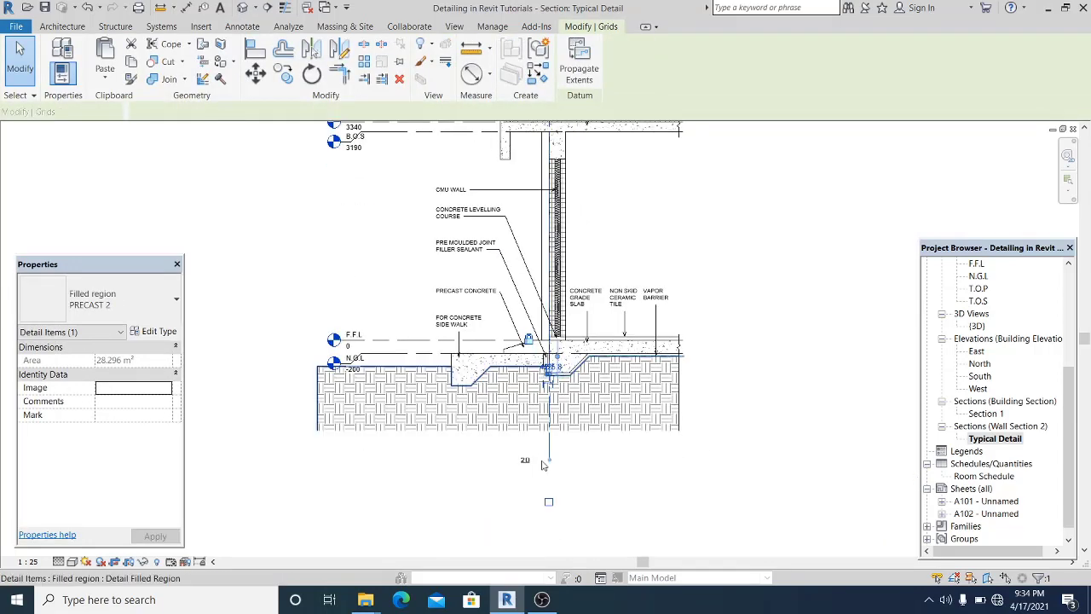
{"action": "left_click", "coordinate": [553, 462]}
{"action": "left_click_drag", "start_coordinate": [550, 433], "coordinate": [550, 432]}
{"action": "left_click", "coordinate": [780, 370]}
{"action": "left_click", "coordinate": [780, 256]}
{"action": "scroll", "coordinate": [324, 315], "scroll_direction": "up", "scroll_amount": 2}
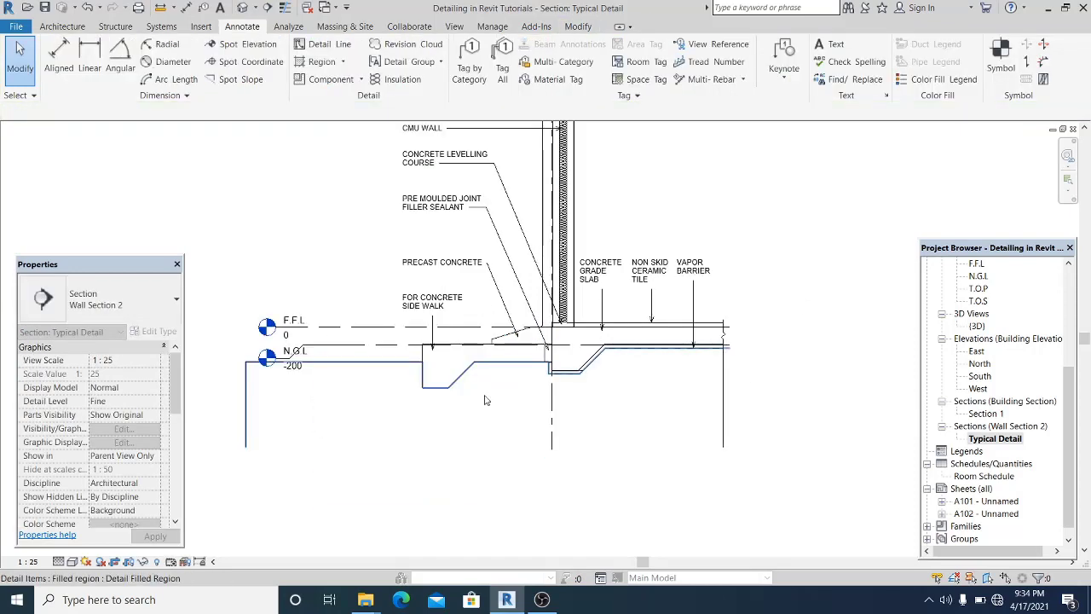
{"action": "scroll", "coordinate": [417, 368], "scroll_direction": "up", "scroll_amount": 2}
{"action": "middle_click_drag", "start_coordinate": [401, 340], "coordinate": [413, 359]}
{"action": "scroll", "coordinate": [414, 356], "scroll_direction": "down", "scroll_amount": 1}
{"action": "middle_click_drag", "start_coordinate": [415, 255], "coordinate": [416, 276]}
{"action": "scroll", "coordinate": [415, 276], "scroll_direction": "up", "scroll_amount": 1}
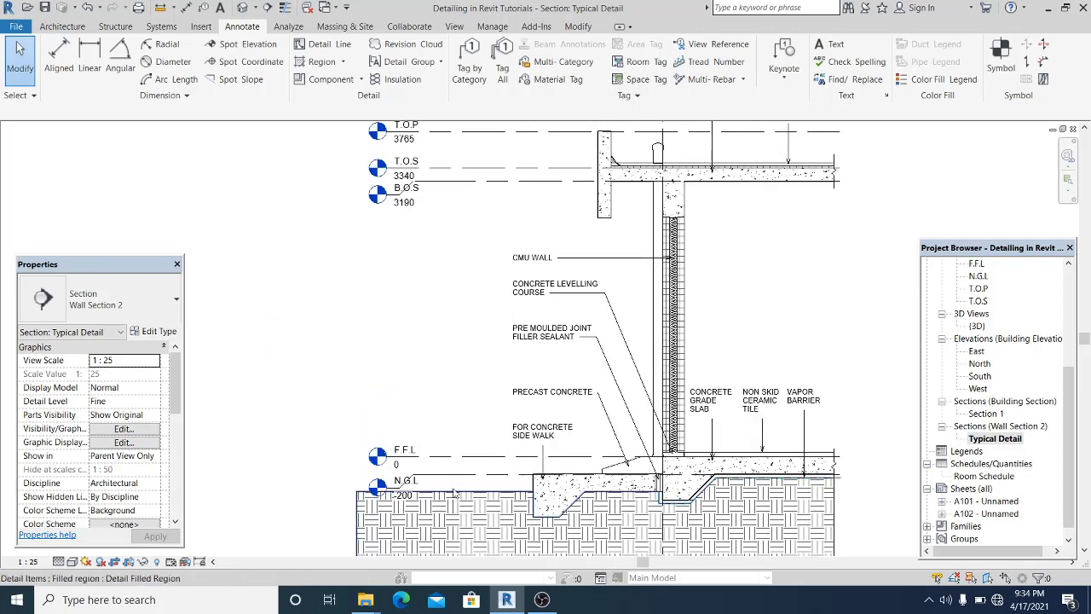
{"action": "mouse_move", "coordinate": [427, 360]}
{"action": "middle_mouse_down"}
{"action": "mouse_move", "coordinate": [444, 344]}
{"action": "mouse_move", "coordinate": [463, 380]}
{"action": "mouse_move", "coordinate": [457, 426]}
{"action": "middle_mouse_up"}
{"action": "key", "text": "d"}
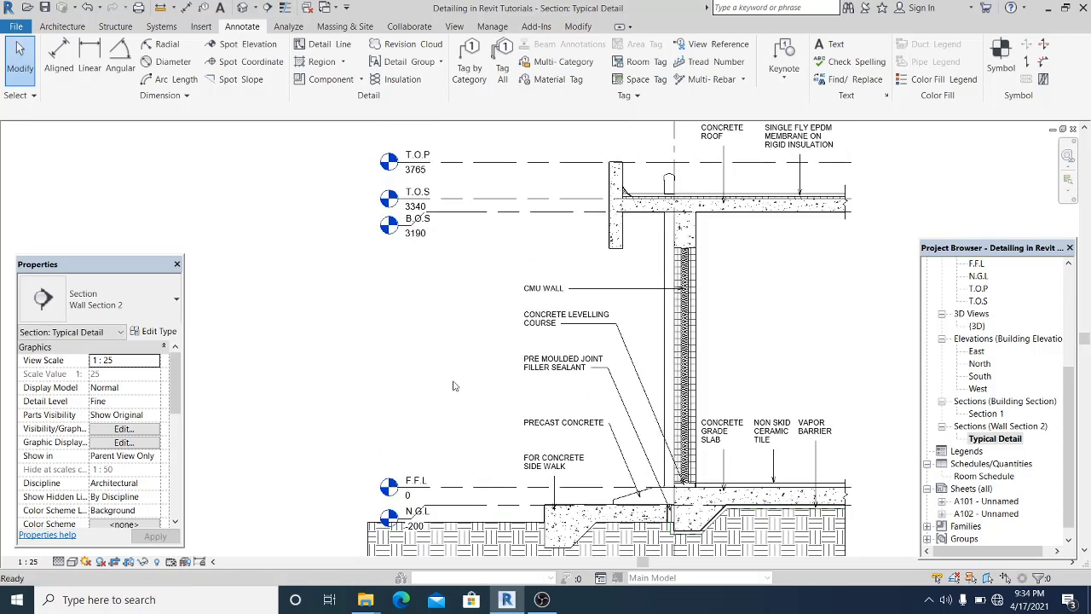
{"action": "key", "text": "l"}
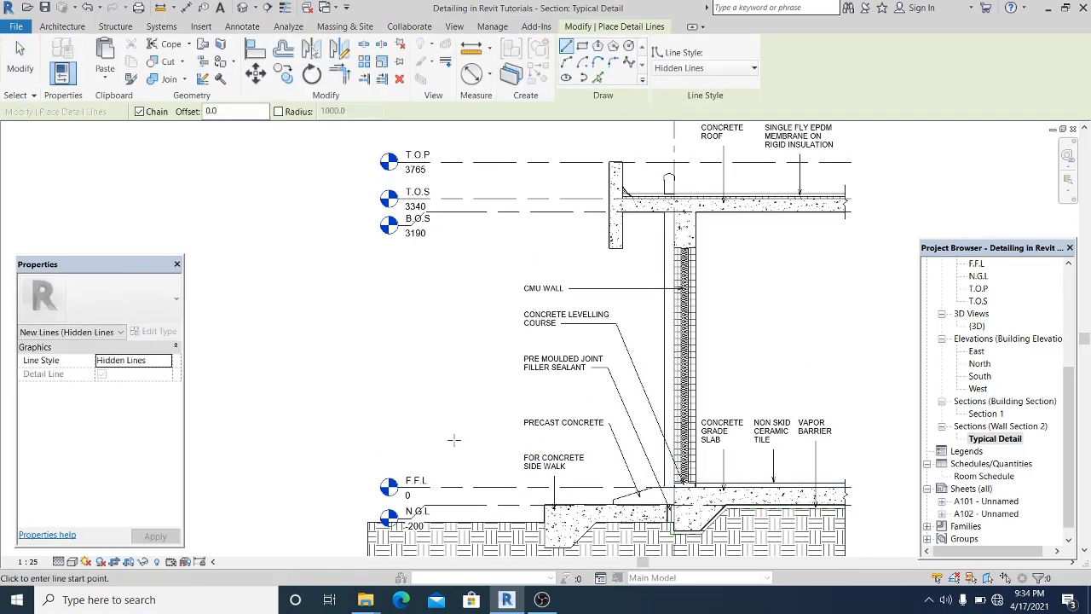
{"action": "key", "text": "Escape"}
{"action": "key", "text": "Escape"}
Step: Place a continuous aligned dimension string from the earth surface through N.G.L, F.F.L, B.O.S and T.O.S up to T.O.P, beside the level heads
{"action": "key", "text": "d"}
{"action": "key", "text": "i"}
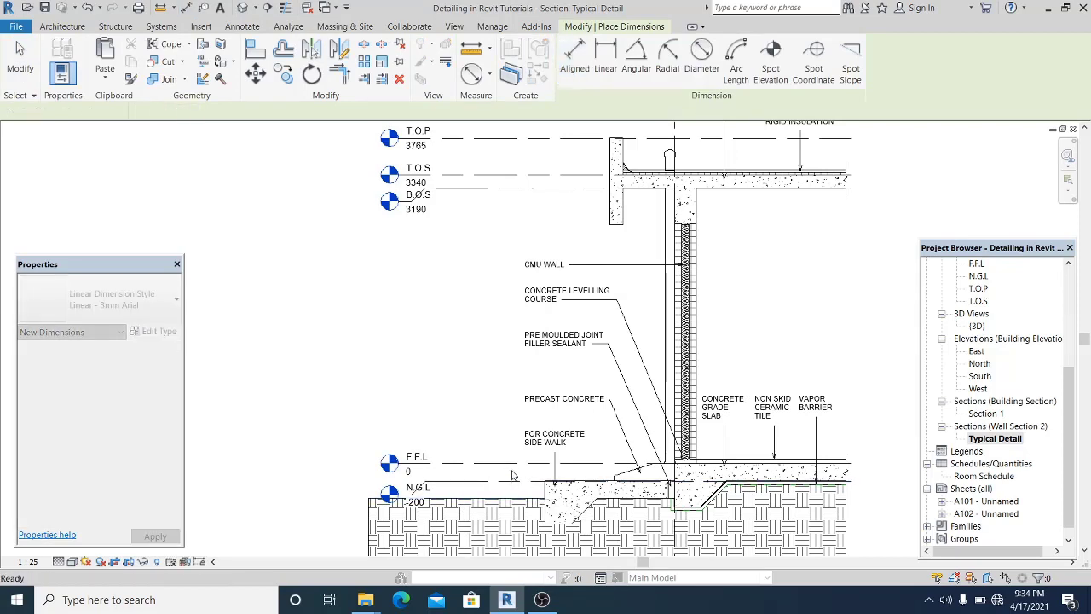
{"action": "key", "text": "Escape"}
{"action": "key", "text": "d"}
{"action": "key", "text": "i"}
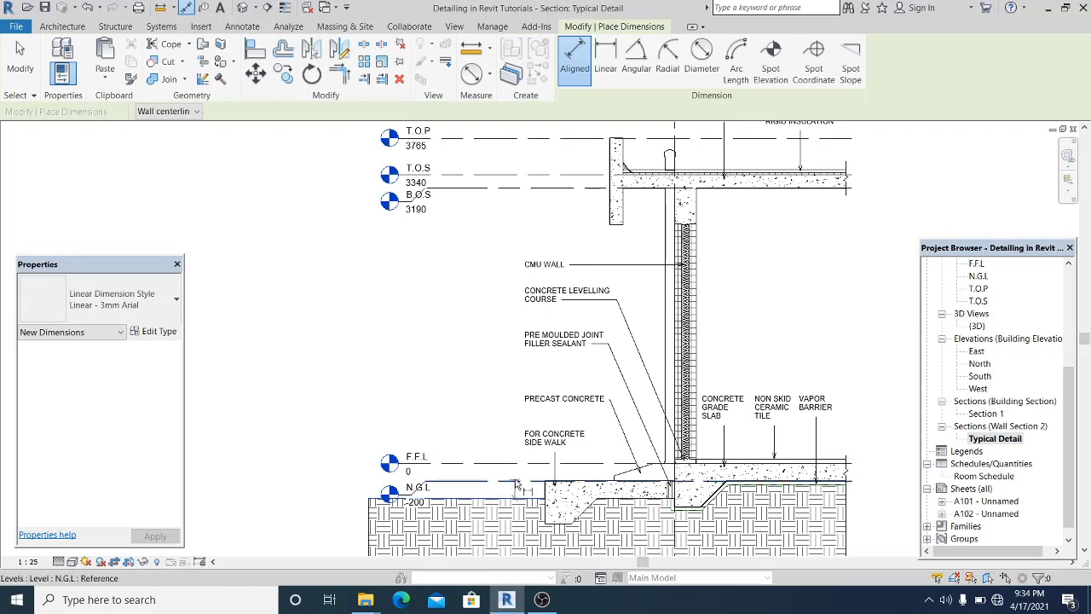
{"action": "left_click", "coordinate": [515, 471]}
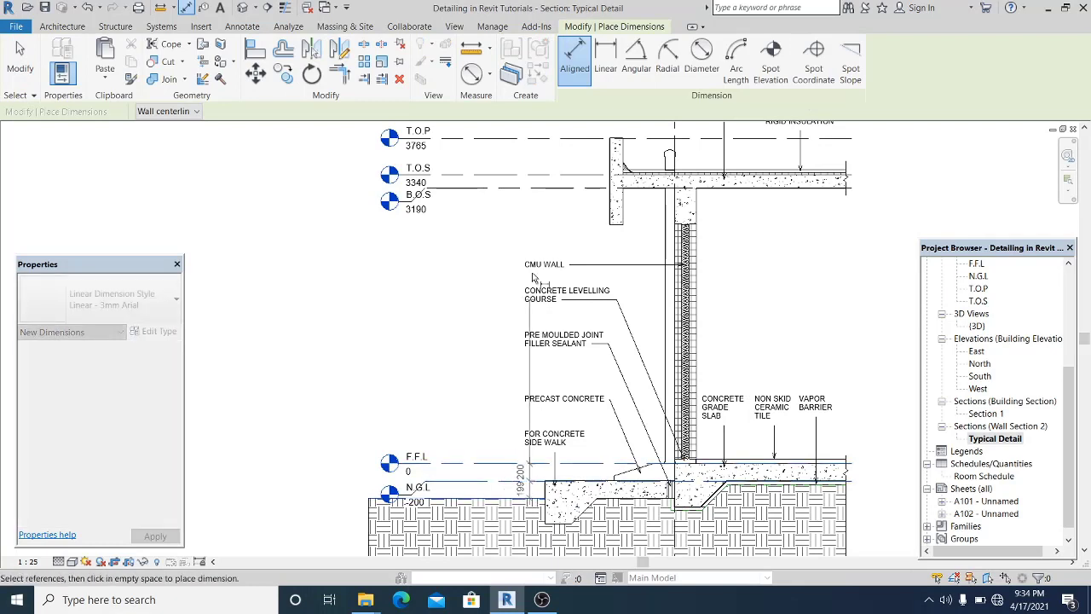
{"action": "left_click", "coordinate": [523, 176]}
{"action": "left_click", "coordinate": [519, 139]}
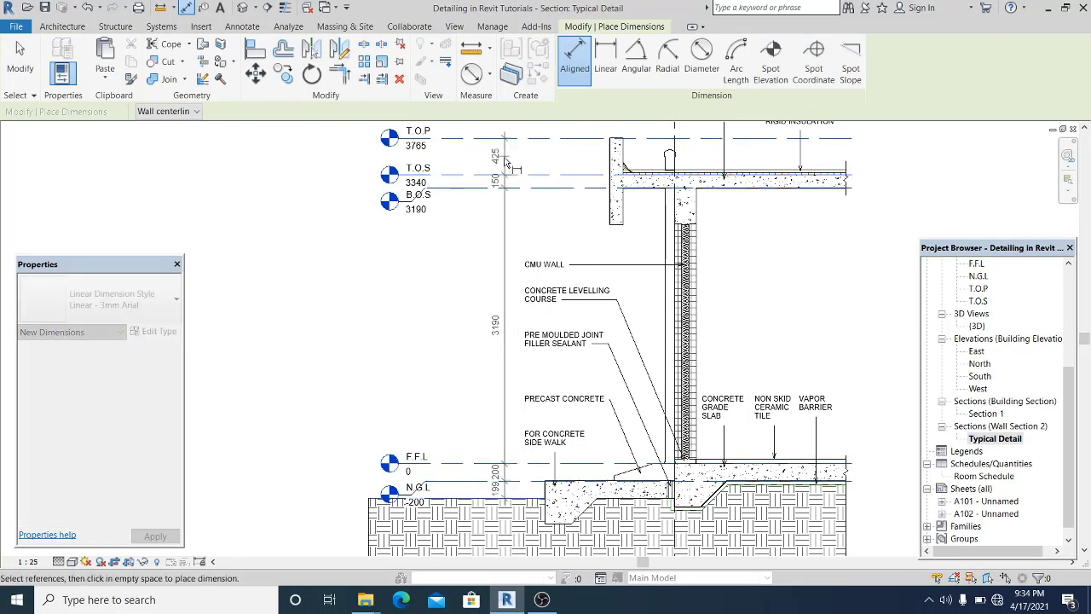
{"action": "left_click", "coordinate": [502, 158]}
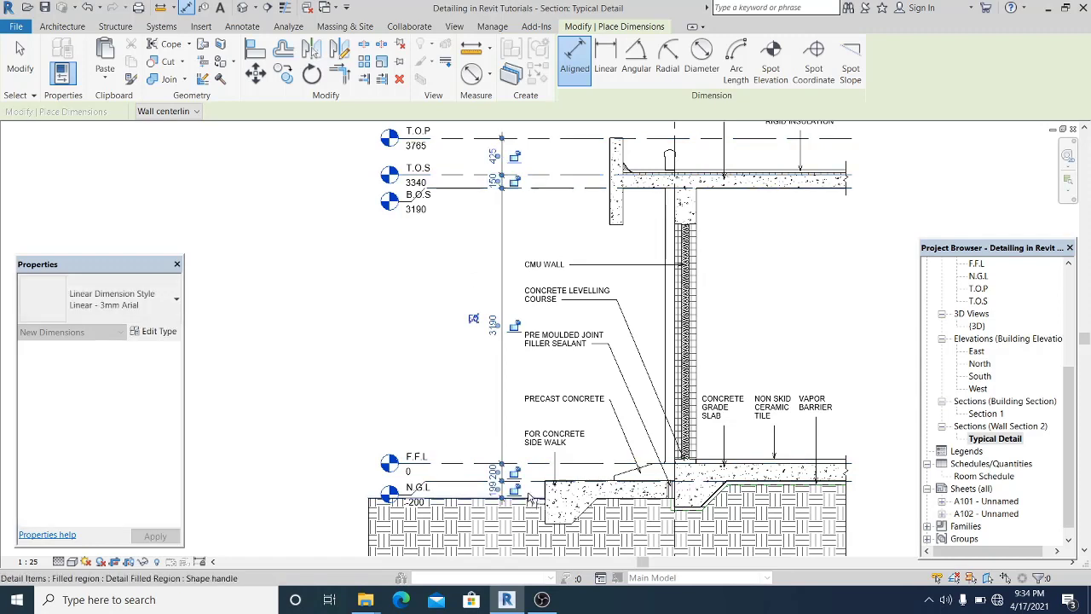
Step: Place a second aligned dimension string outside the first, running from the earth surface through B.O.S to T.O.P
{"action": "left_click", "coordinate": [537, 140]}
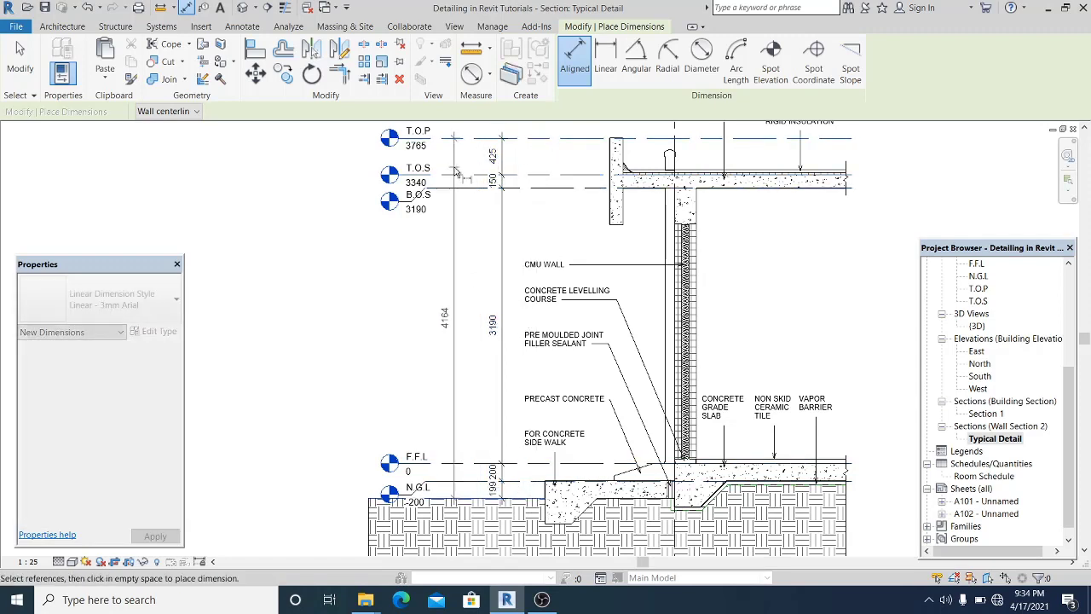
{"action": "key", "text": "Escape"}
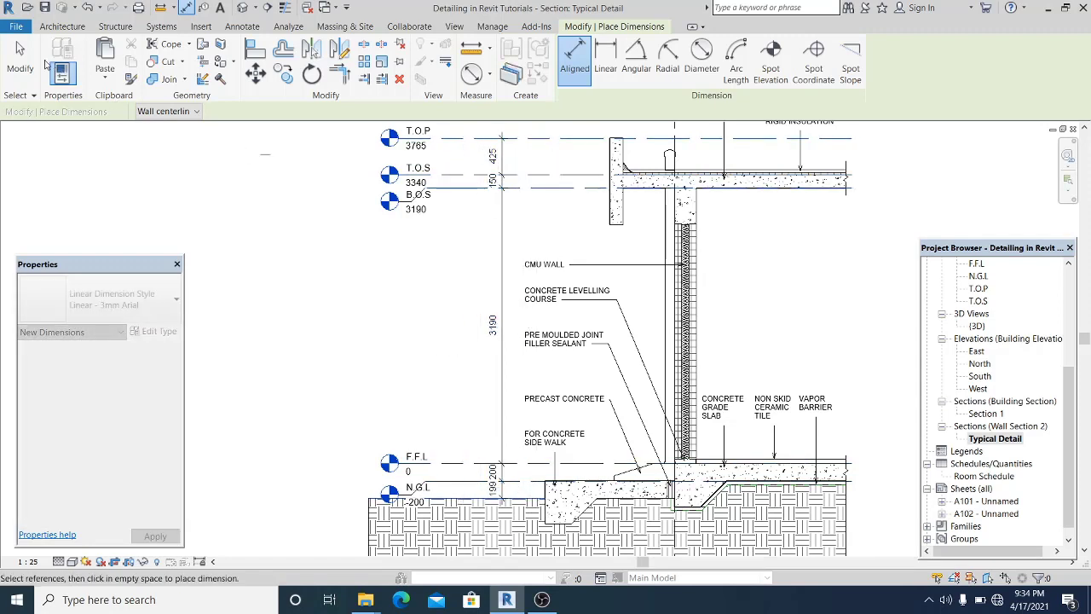
{"action": "left_click", "coordinate": [462, 137]}
{"action": "key", "text": "Escape"}
{"action": "key", "text": "Escape"}
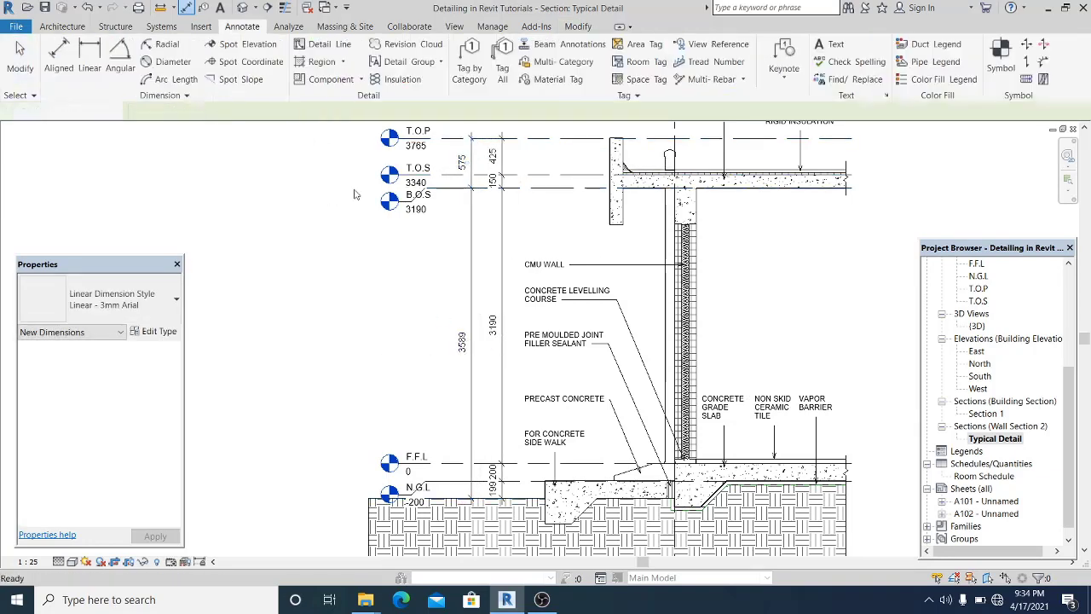
Step: Review the whole Typical Detail section, checking its dimension strings, level heads, leader notes, material patterns and grid line 4
{"action": "scroll", "coordinate": [341, 252], "scroll_direction": "down", "scroll_amount": 3}
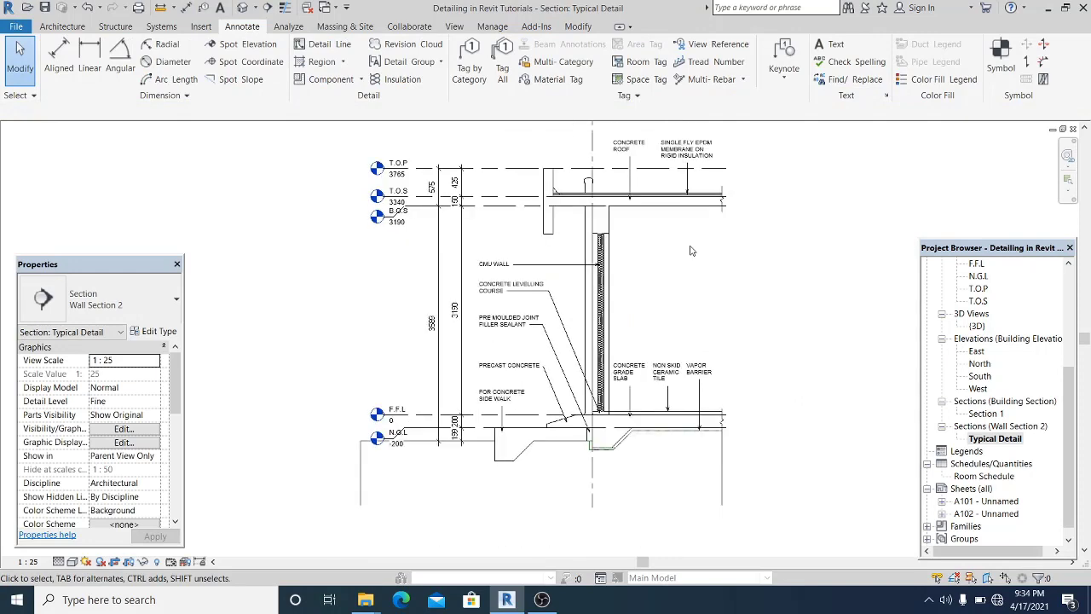
{"action": "middle_click_drag", "start_coordinate": [692, 250], "coordinate": [673, 248]}
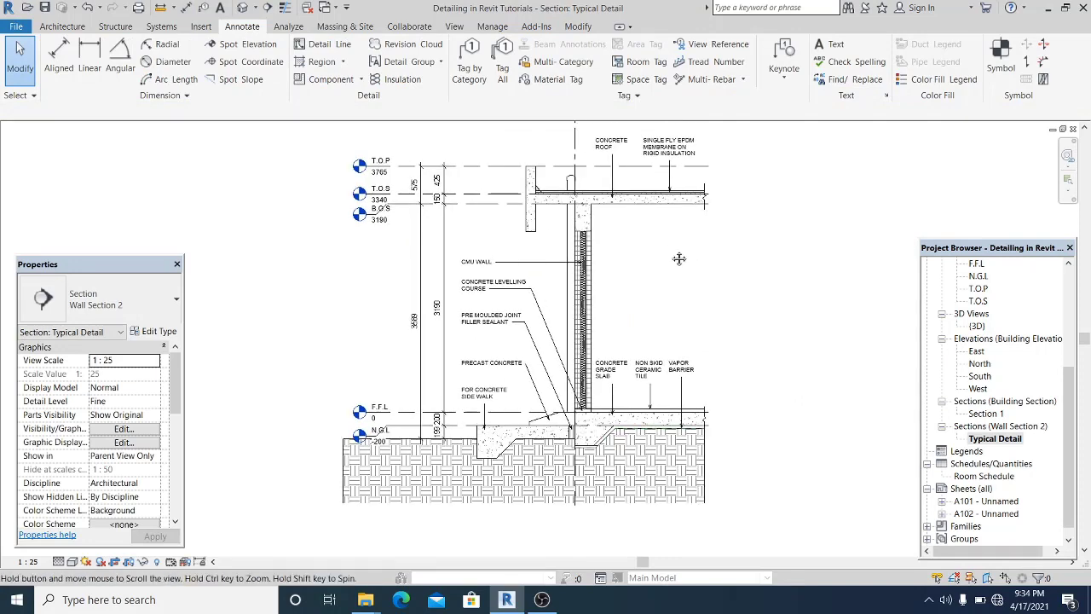
{"action": "scroll", "coordinate": [675, 254], "scroll_direction": "up", "scroll_amount": 2}
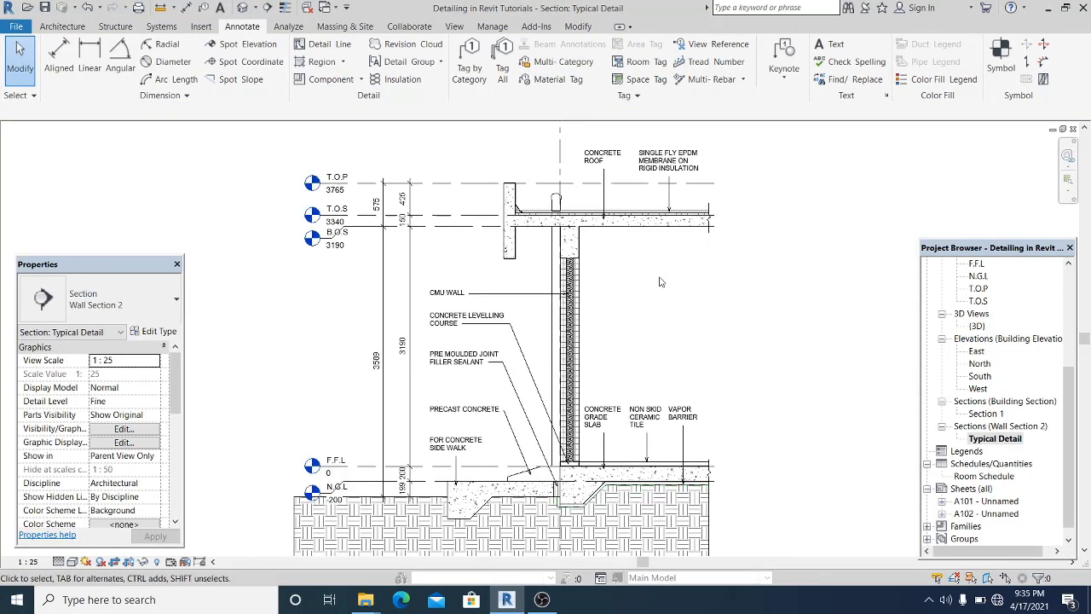
{"action": "middle_click_drag", "start_coordinate": [669, 272], "coordinate": [668, 268]}
{"action": "scroll", "coordinate": [666, 267], "scroll_direction": "down", "scroll_amount": 1}
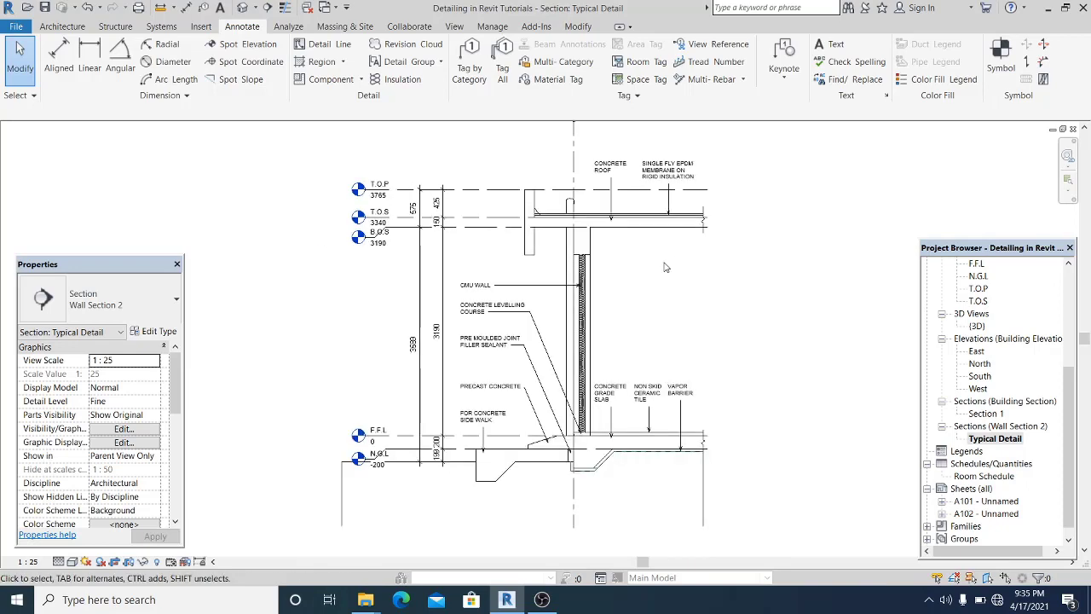
{"action": "scroll", "coordinate": [637, 292], "scroll_direction": "up", "scroll_amount": 1}
{"action": "left_click", "coordinate": [34, 81]}
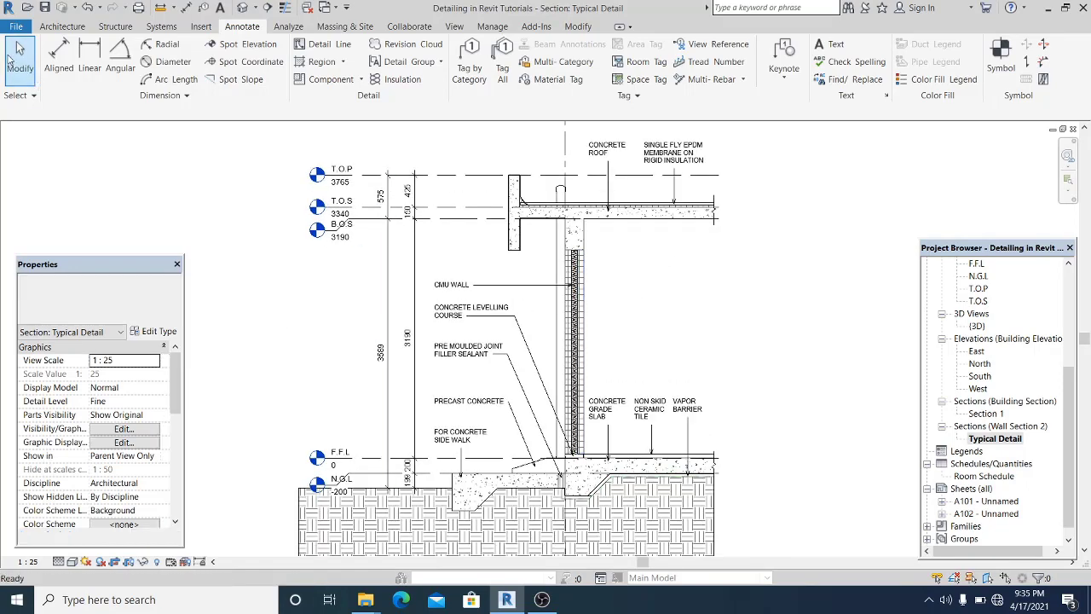
{"action": "scroll", "coordinate": [731, 303], "scroll_direction": "down", "scroll_amount": 3}
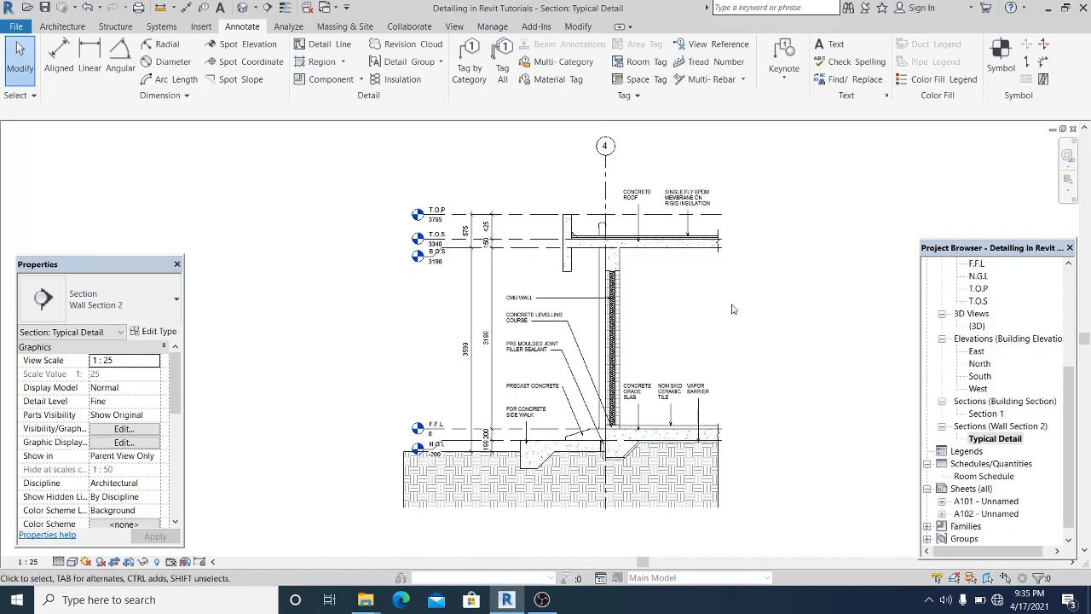
{"action": "scroll", "coordinate": [731, 309], "scroll_direction": "up", "scroll_amount": 1}
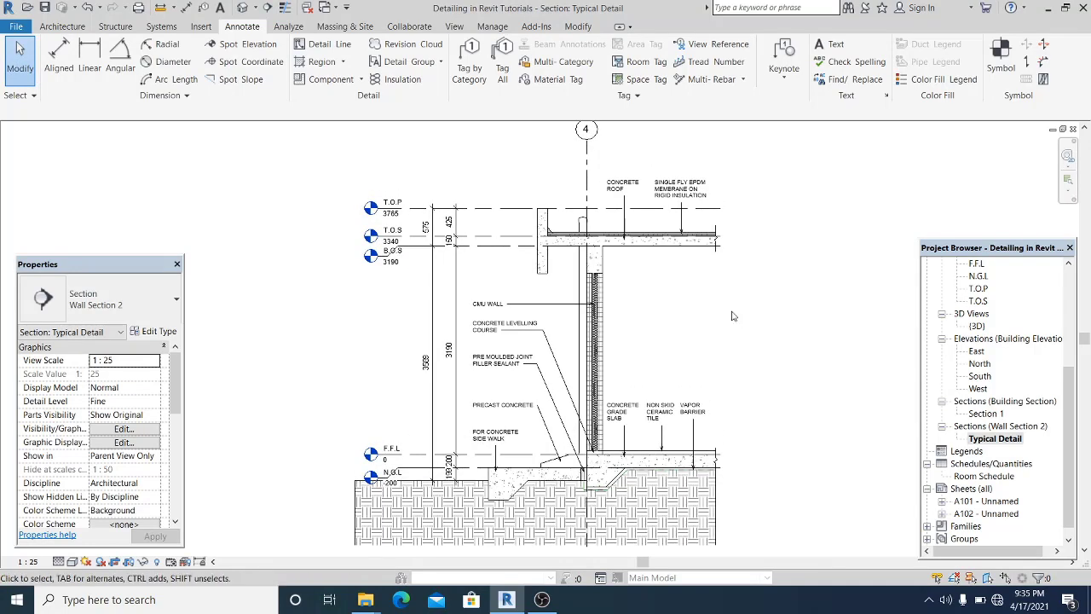
{"action": "middle_click_drag", "start_coordinate": [732, 316], "coordinate": [731, 317]}
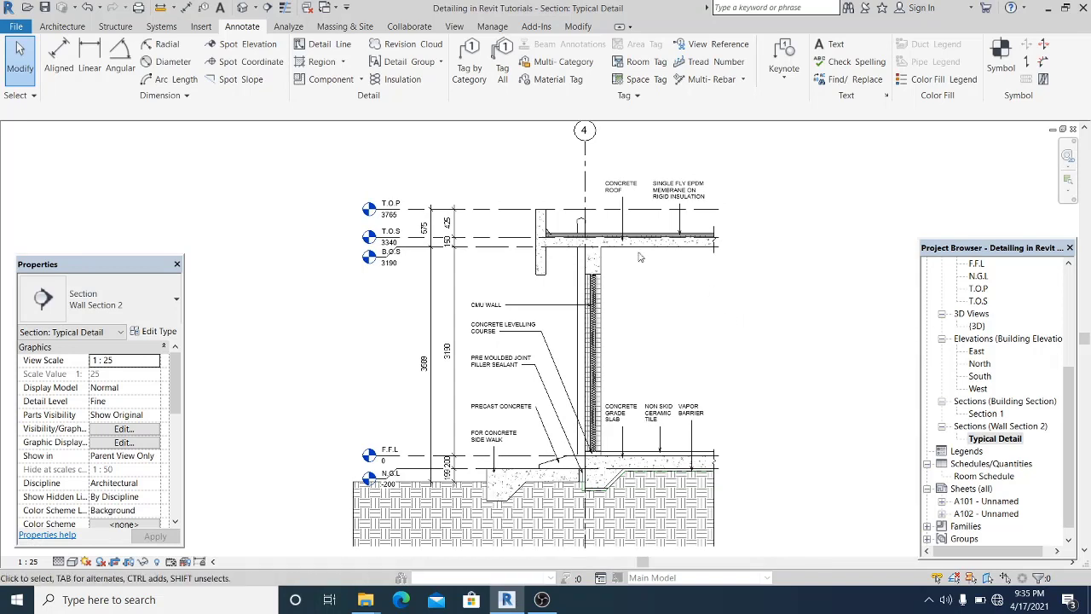
{"action": "middle_click_drag", "start_coordinate": [769, 285], "coordinate": [769, 285]}
{"action": "middle_click_drag", "start_coordinate": [757, 311], "coordinate": [751, 312]}
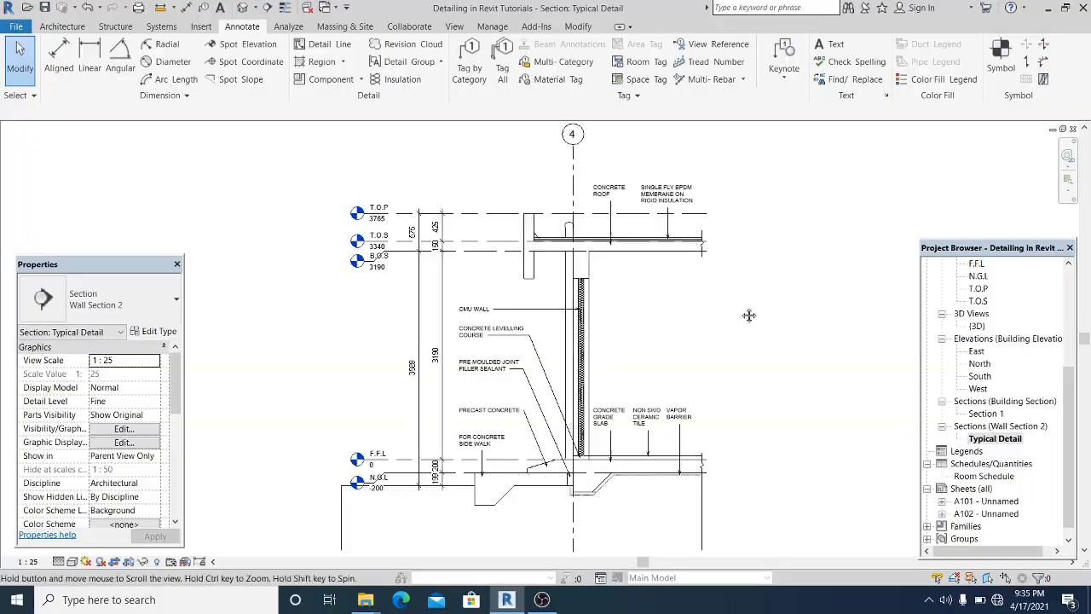